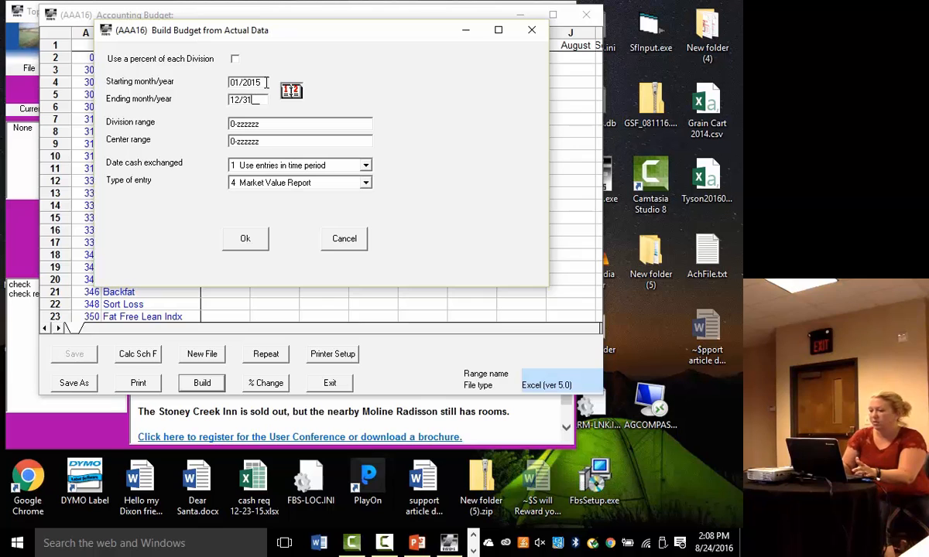
- Build the budget from actual data for 01/2015 through 12/2015 and enlarge the budget window to show more months and accounts
type("5")
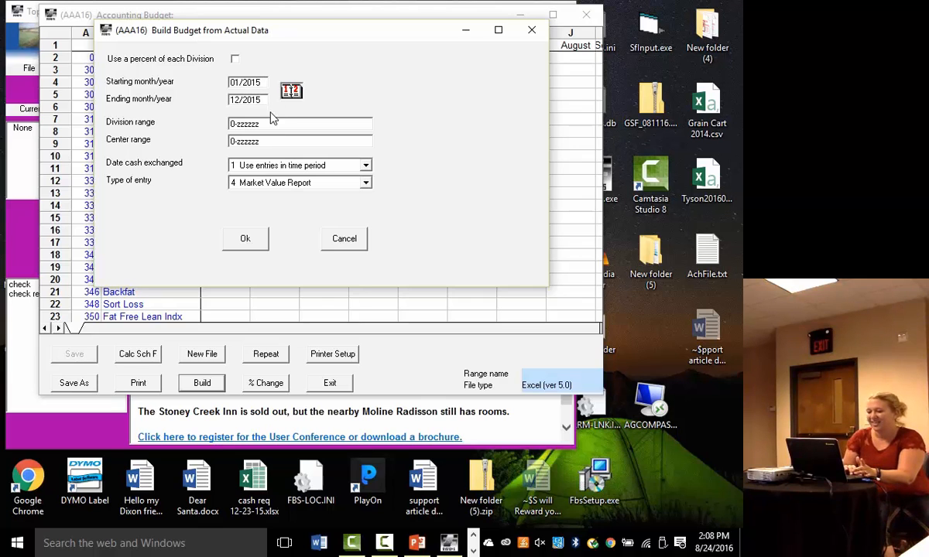
left_click(262, 239)
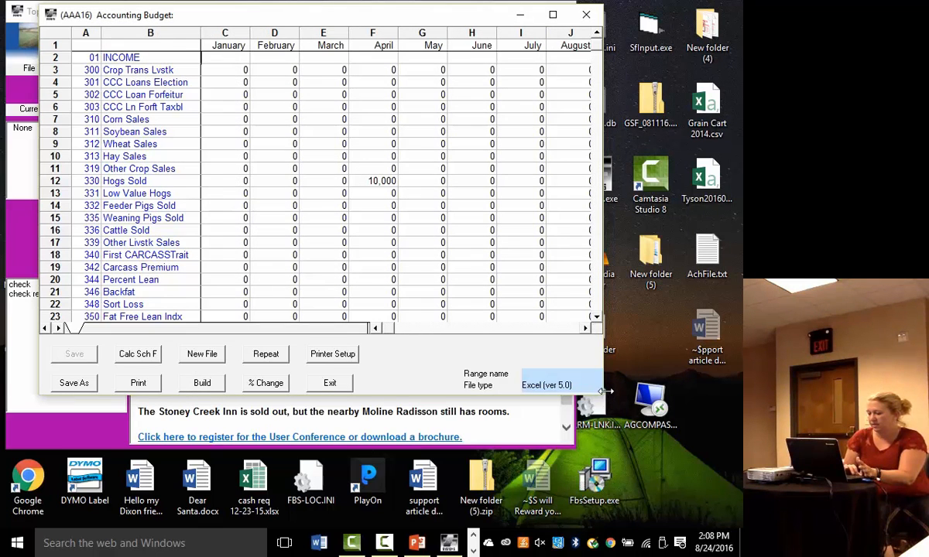
left_click_drag(606, 391, 740, 391)
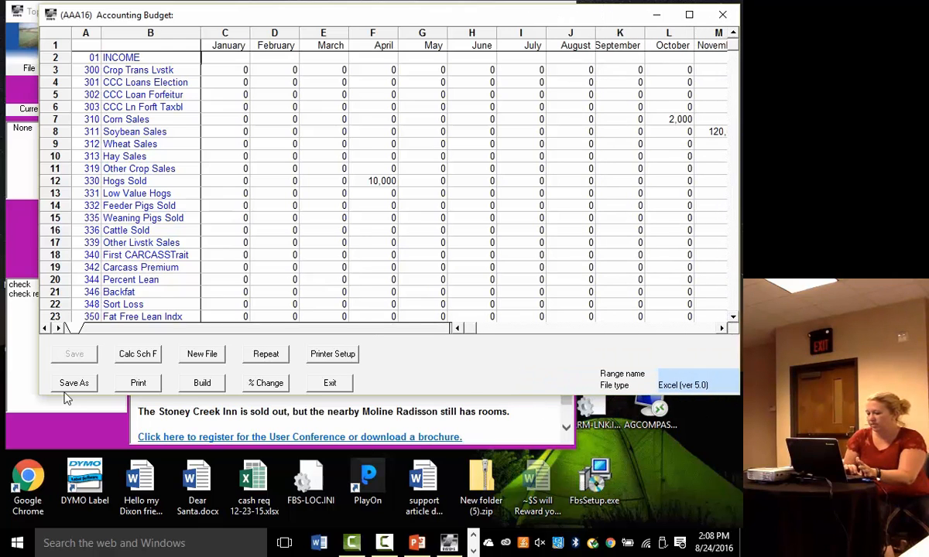
left_click_drag(43, 396, 4, 524)
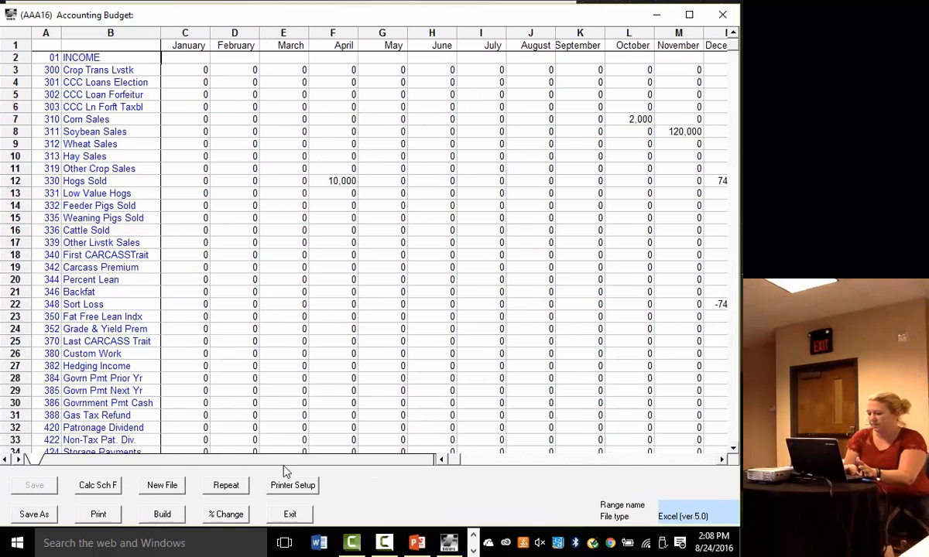
- Set the April budget amount for Hogs Sold to 5,000
left_click_drag(460, 466, 503, 461)
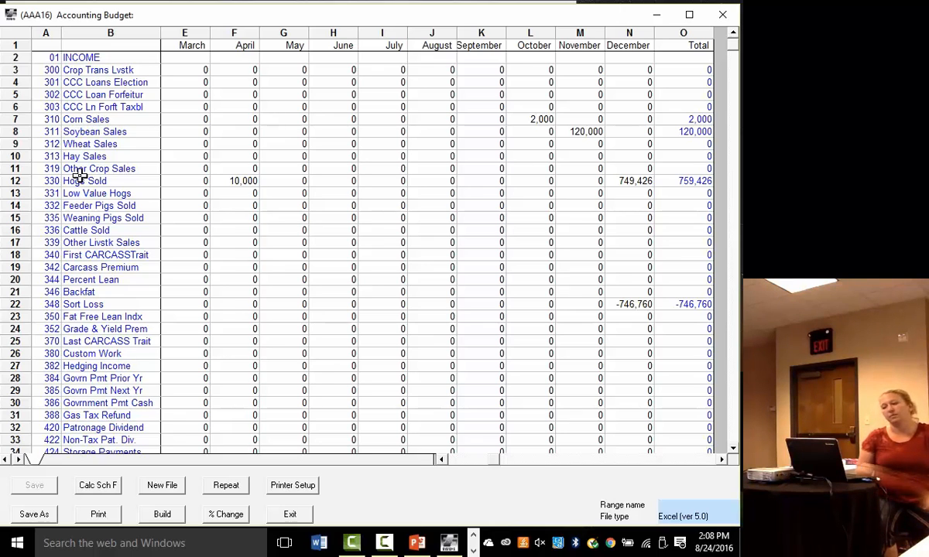
left_click(249, 182)
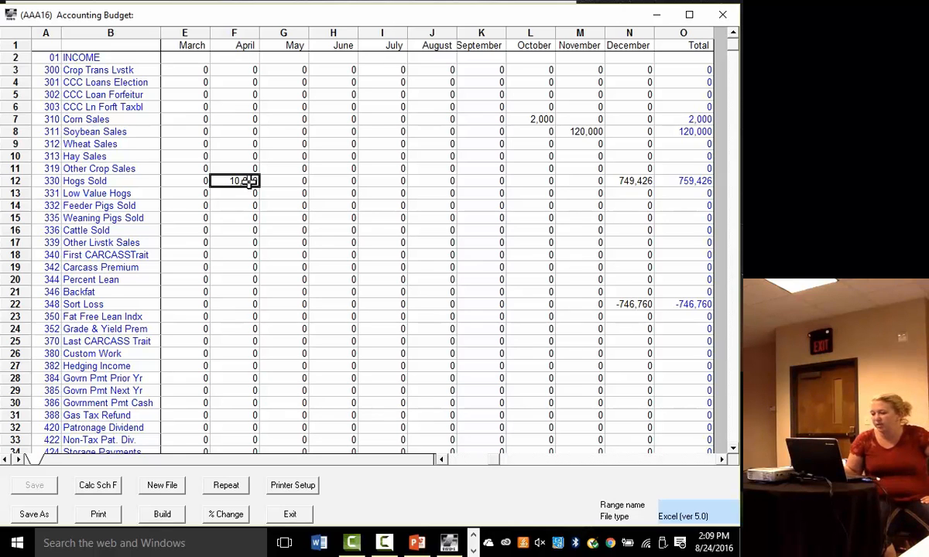
type("5000.0")
key("Return")
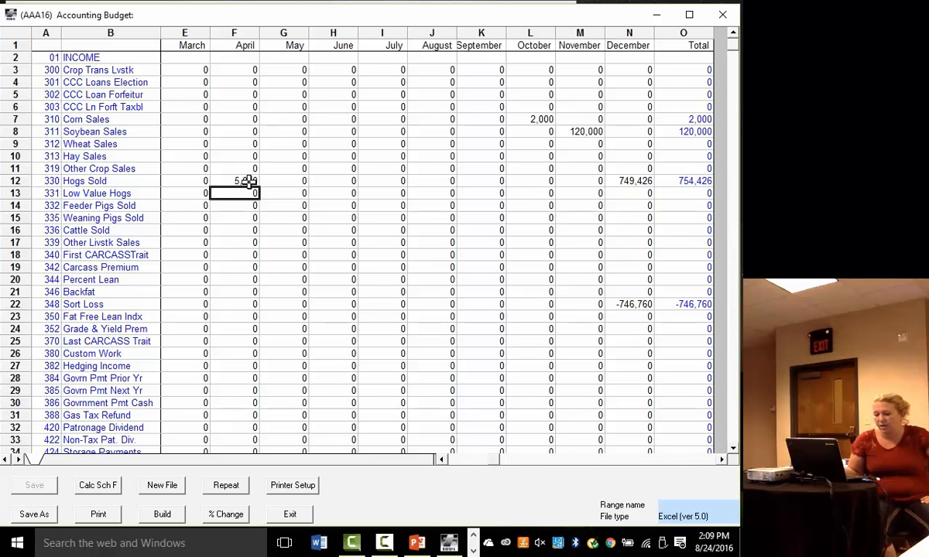
- Decrease the Hogs Sold values by 5.00 percent, updating only that row
left_click(78, 181)
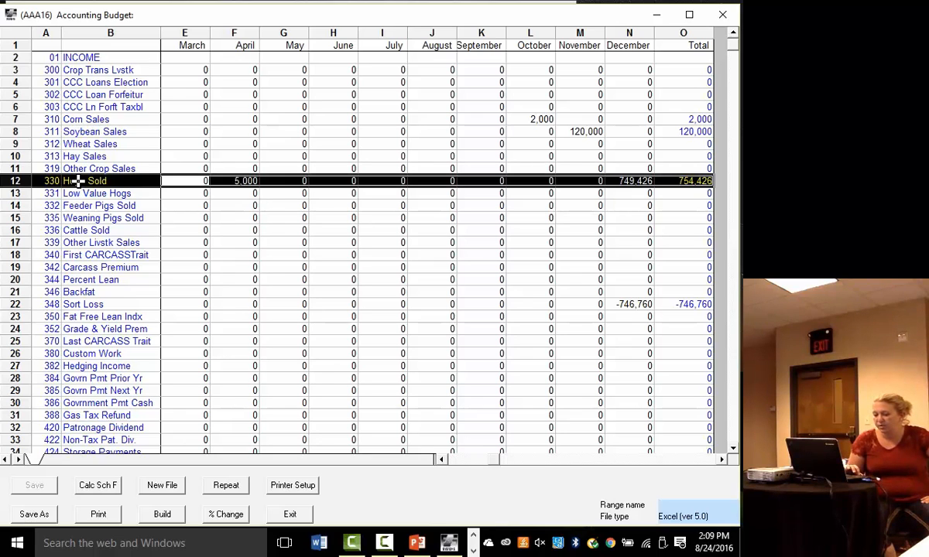
left_click(219, 514)
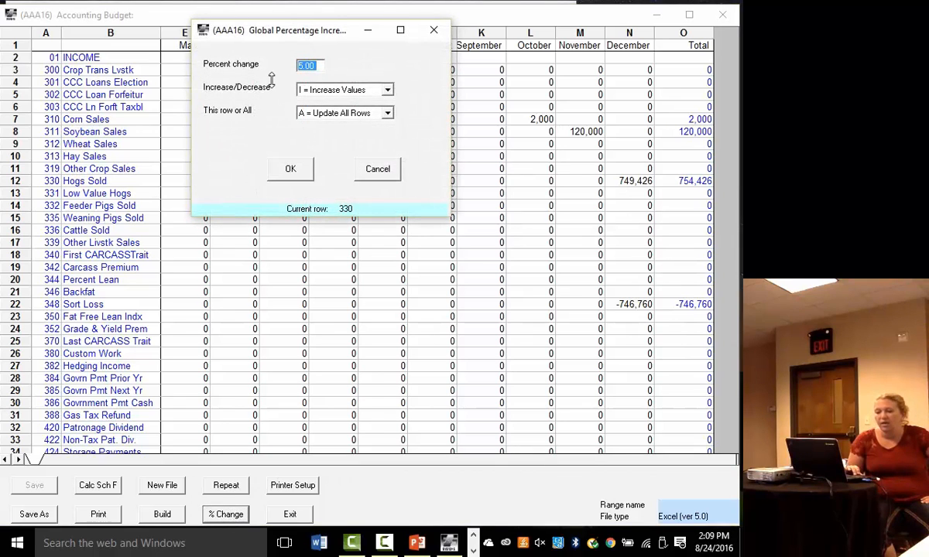
left_click(364, 90)
left_click(374, 113)
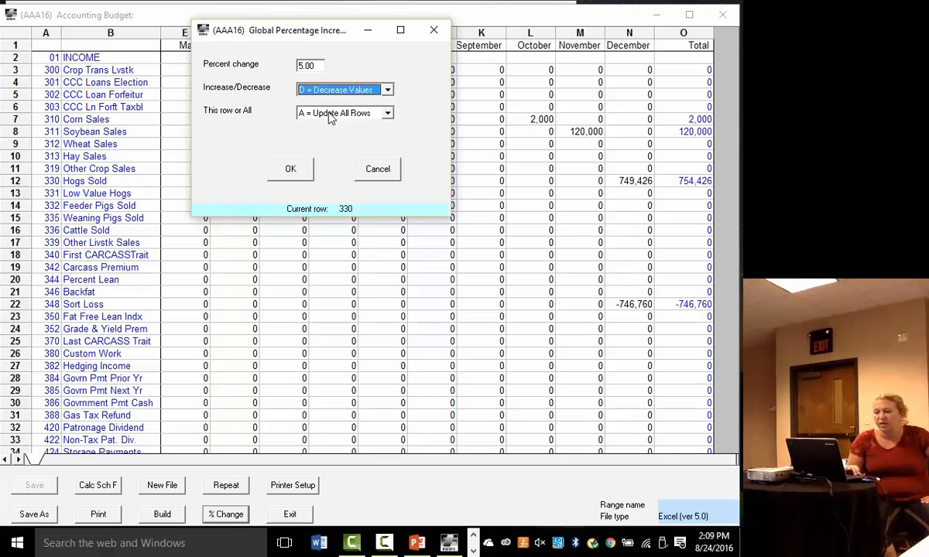
left_click(390, 113)
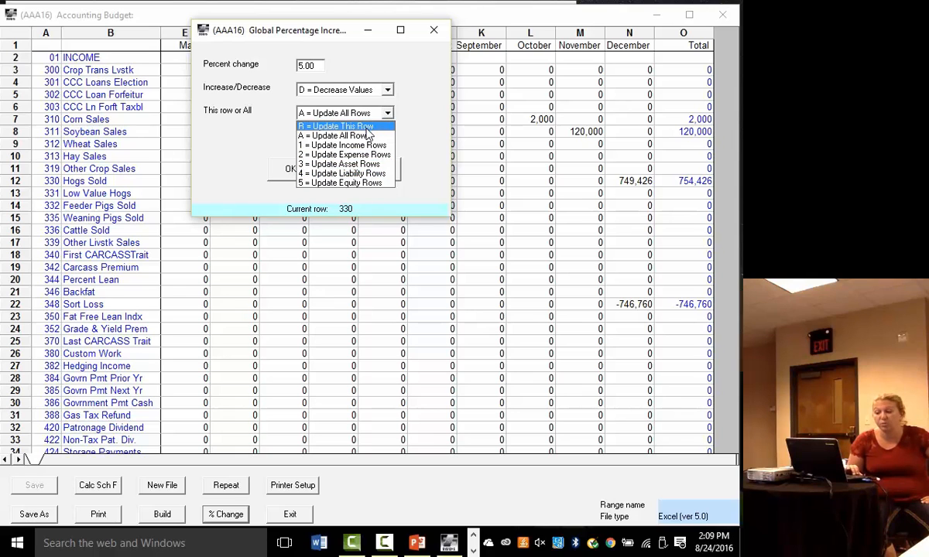
left_click(366, 126)
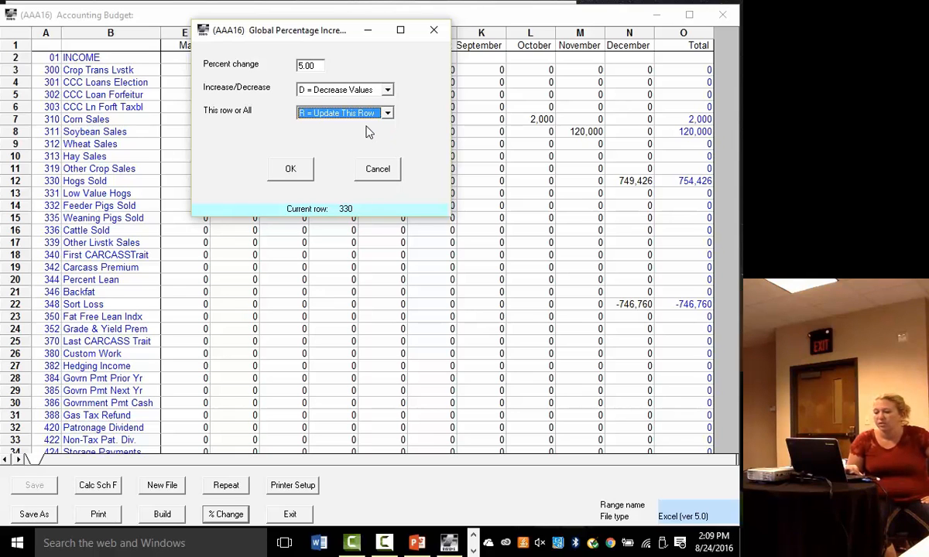
left_click(290, 172)
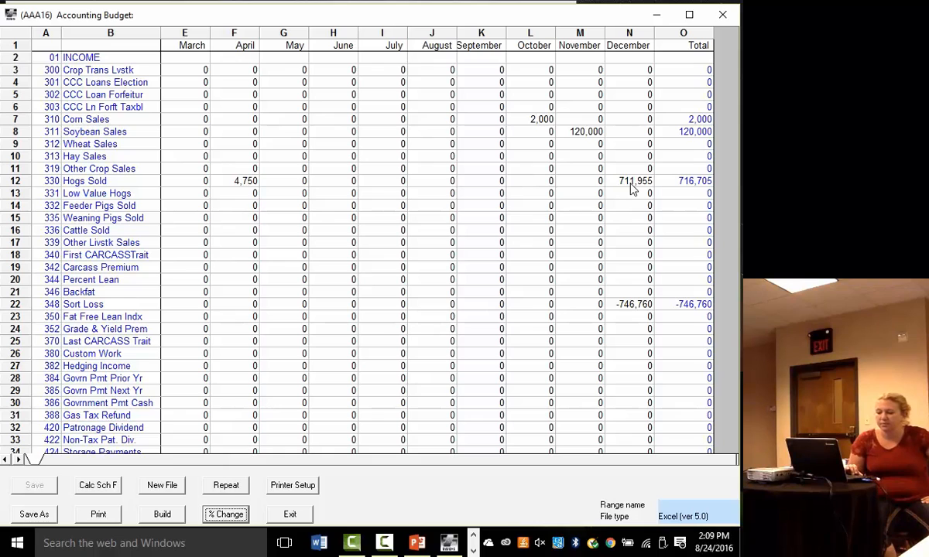
- Set the August budget amount for Wheat Sales to 500
left_click(420, 139)
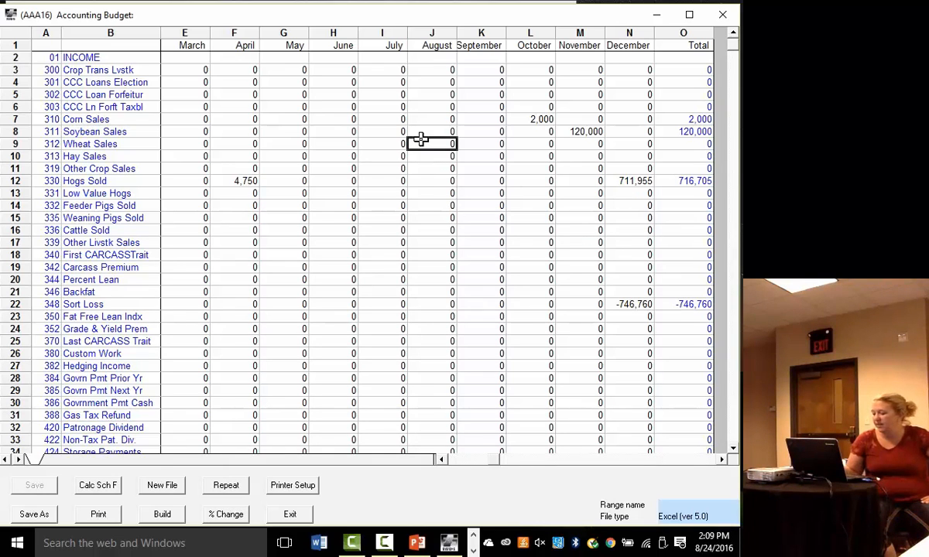
type("500.00")
key("Return")
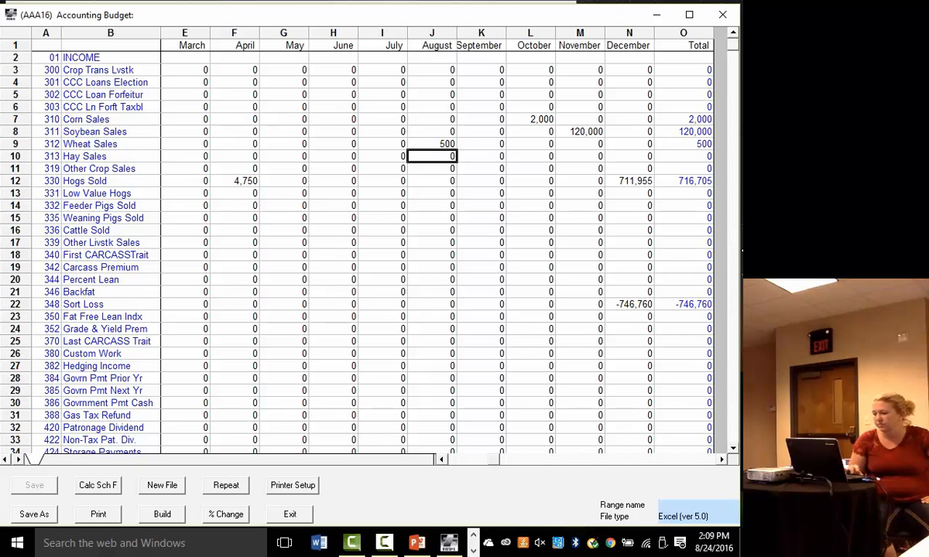
- Repeat the March Machine Rents expense of 200 across the remaining months through December
scroll(734, 451, "down", 8)
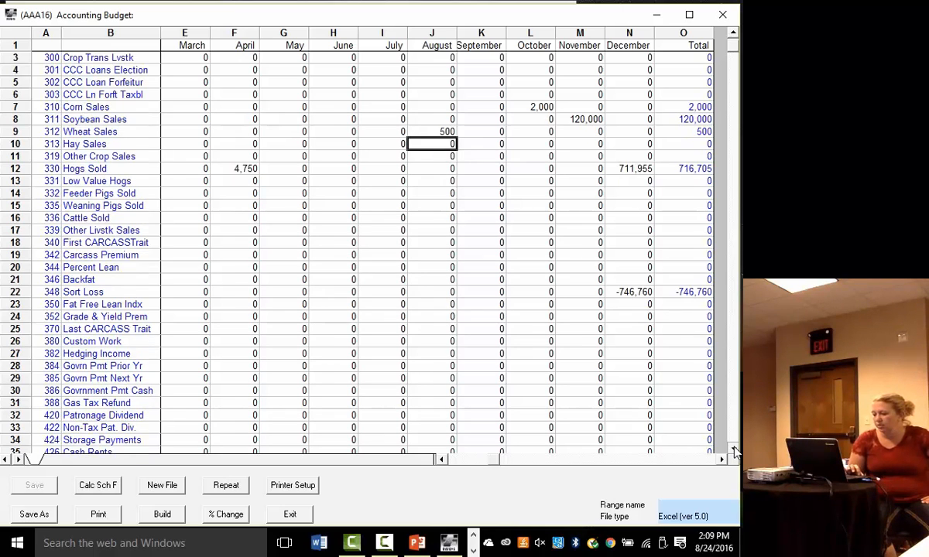
scroll(734, 451, "down", 6)
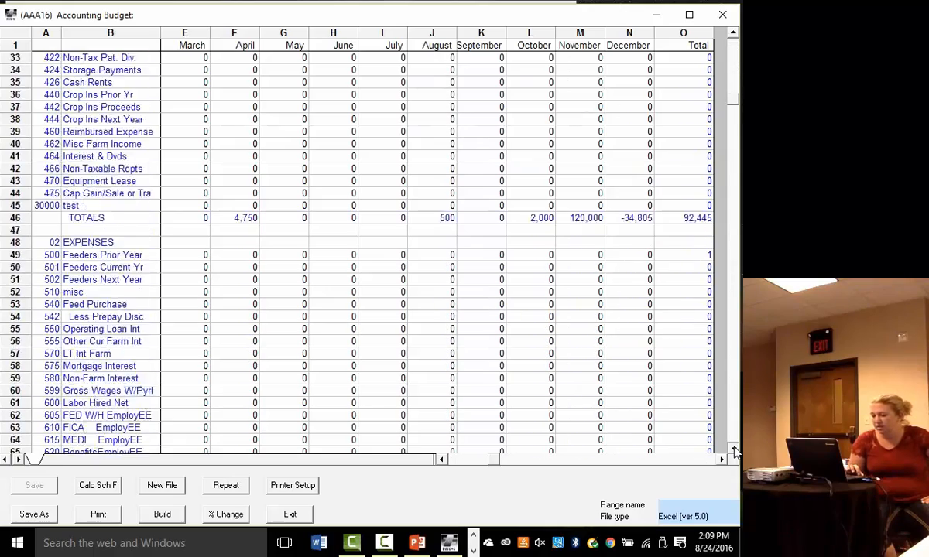
scroll(734, 451, "down", 1)
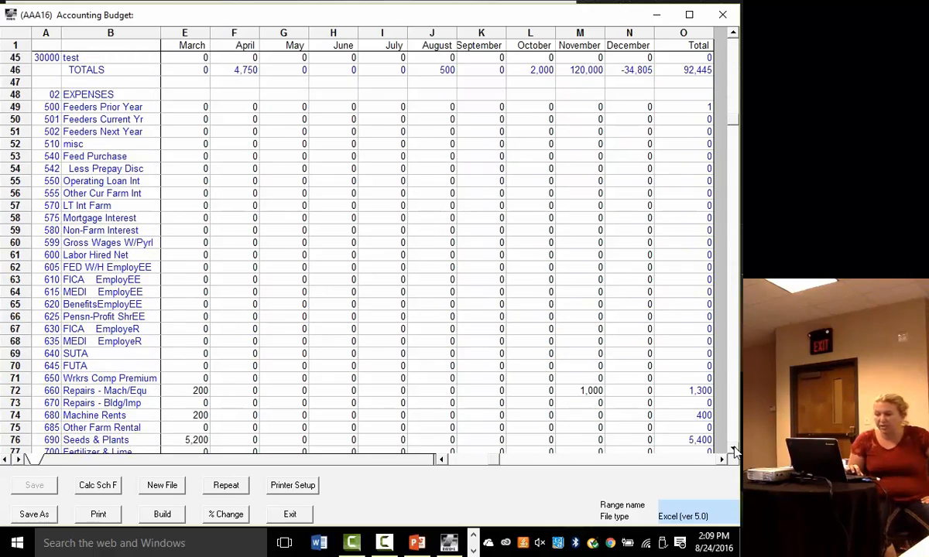
scroll(734, 452, "down", 4)
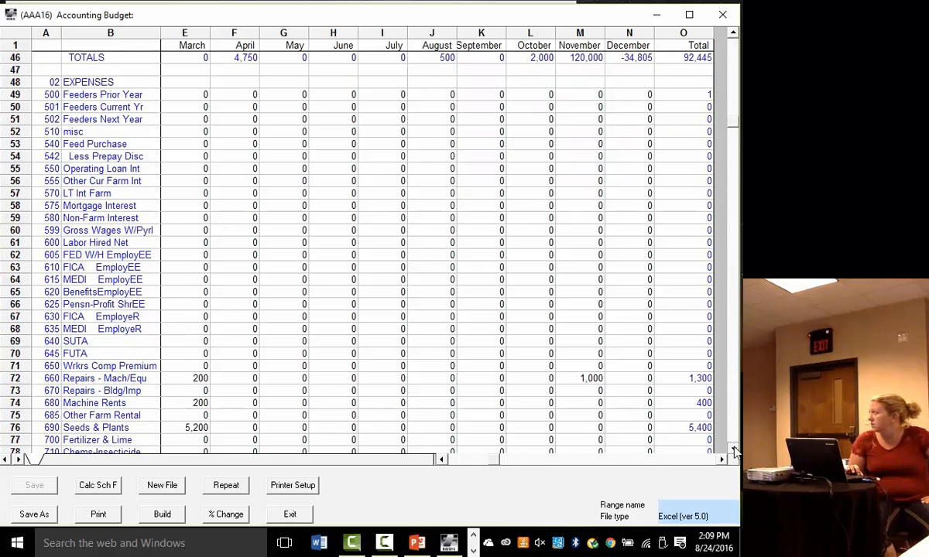
scroll(734, 451, "down", 1)
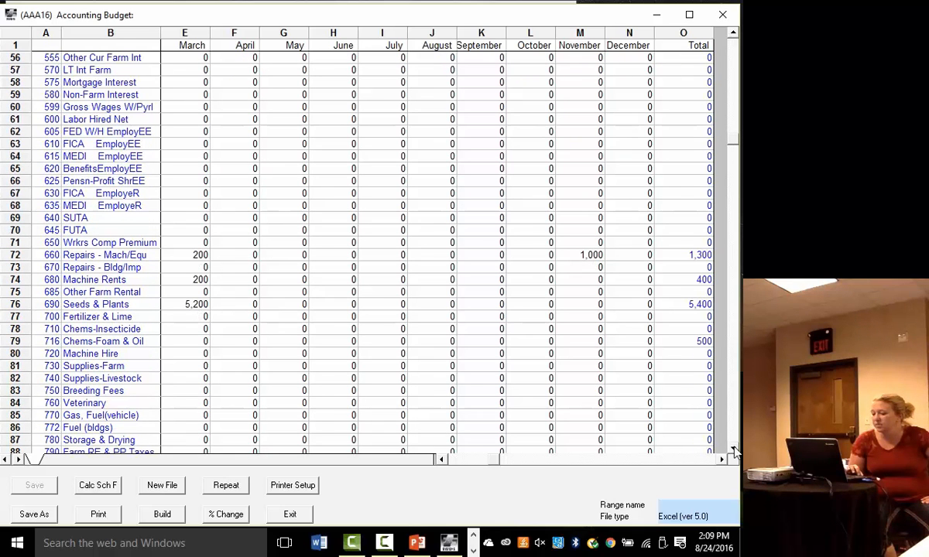
left_click(199, 279)
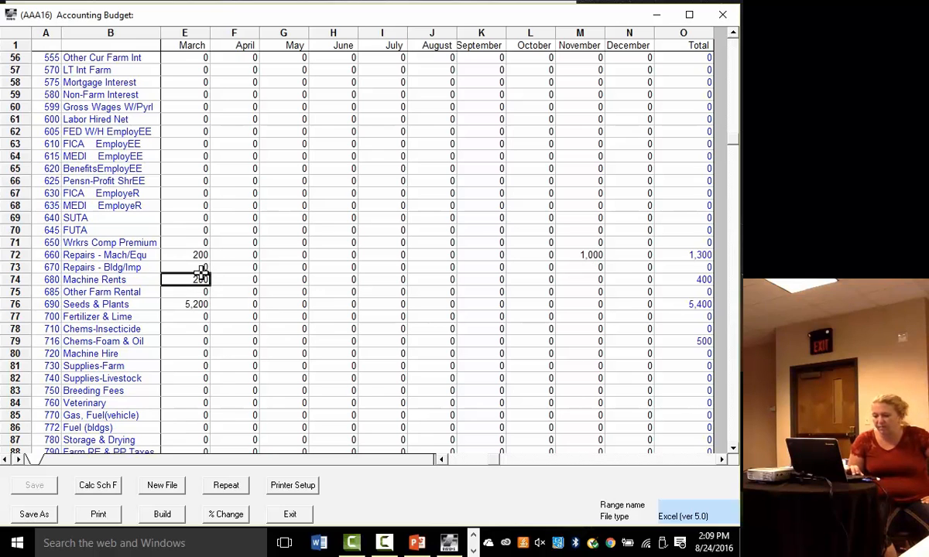
left_click(225, 485)
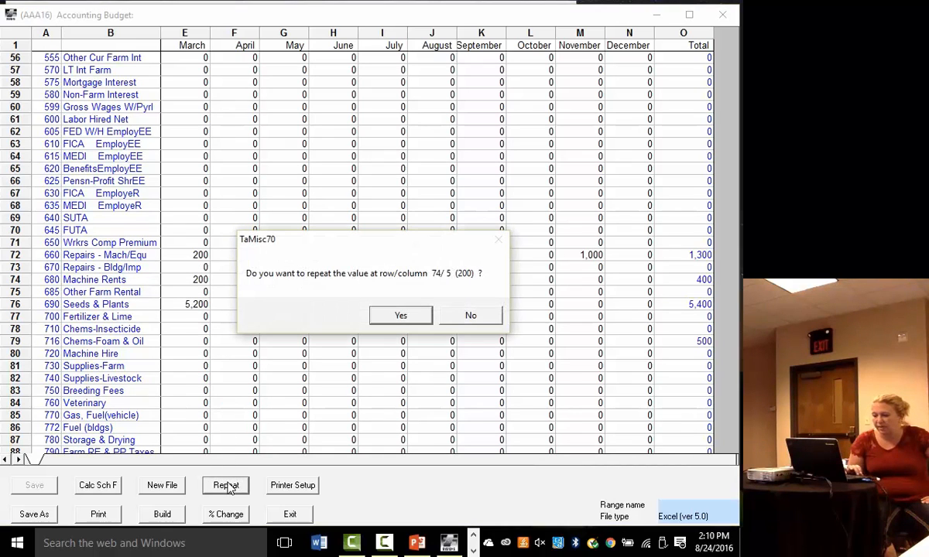
left_click(395, 317)
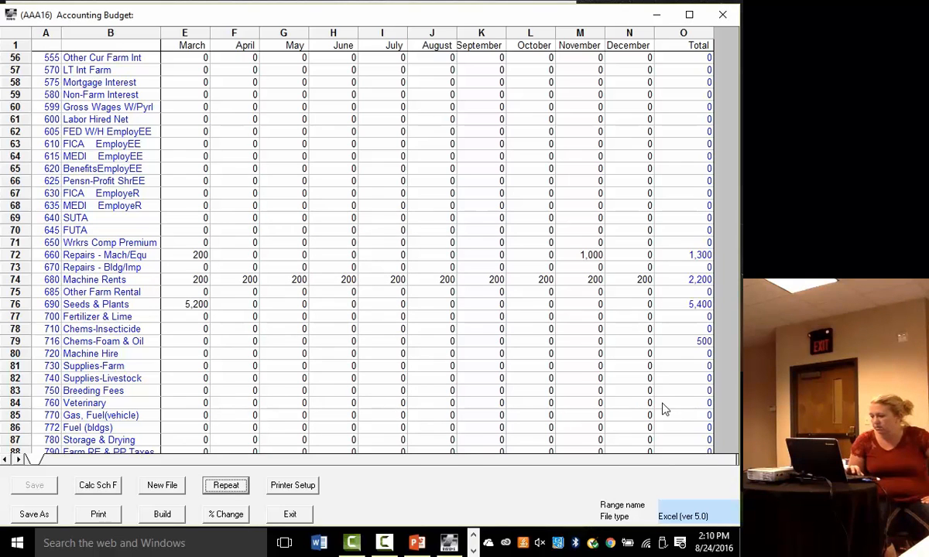
- Review the remaining expense rows and the Assets section, and select the January amount of the First Bank Account
scroll(733, 448, "down", 5)
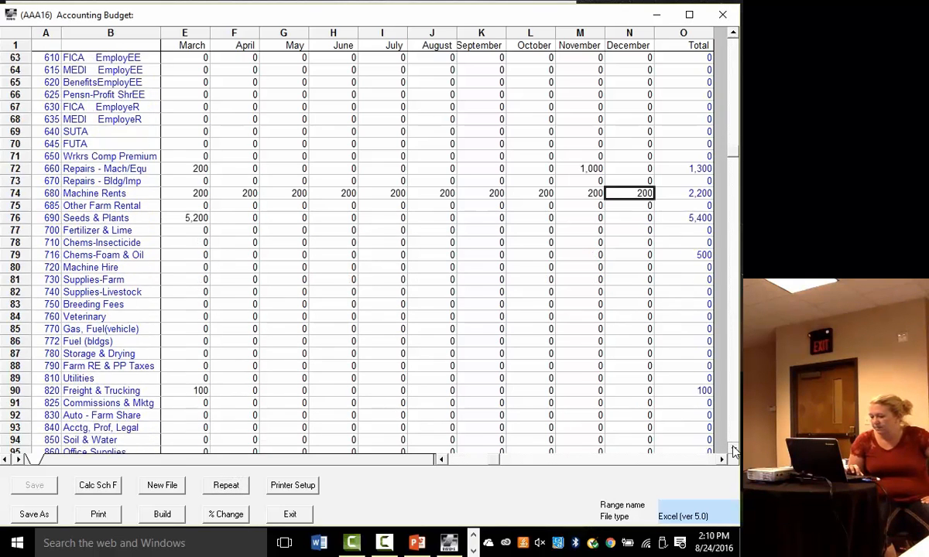
scroll(734, 450, "down", 7)
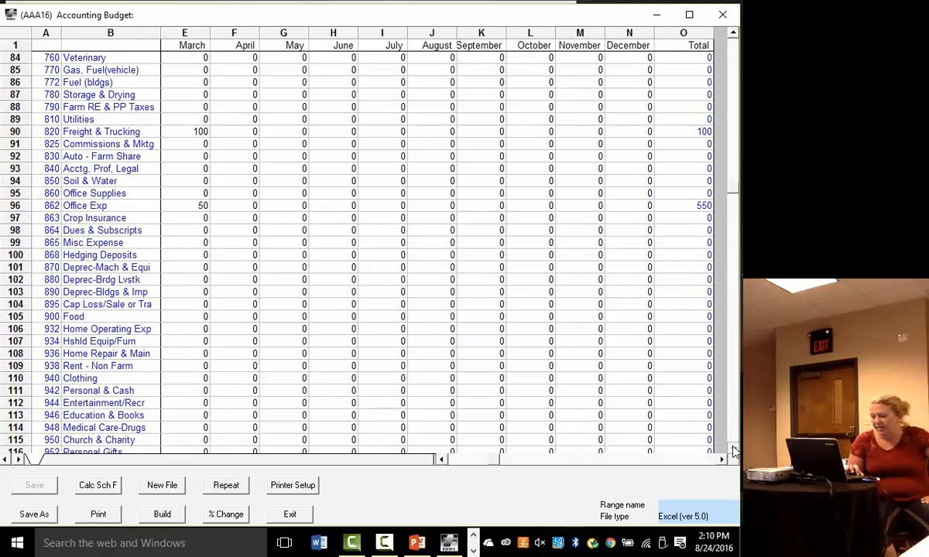
scroll(733, 451, "down", 7)
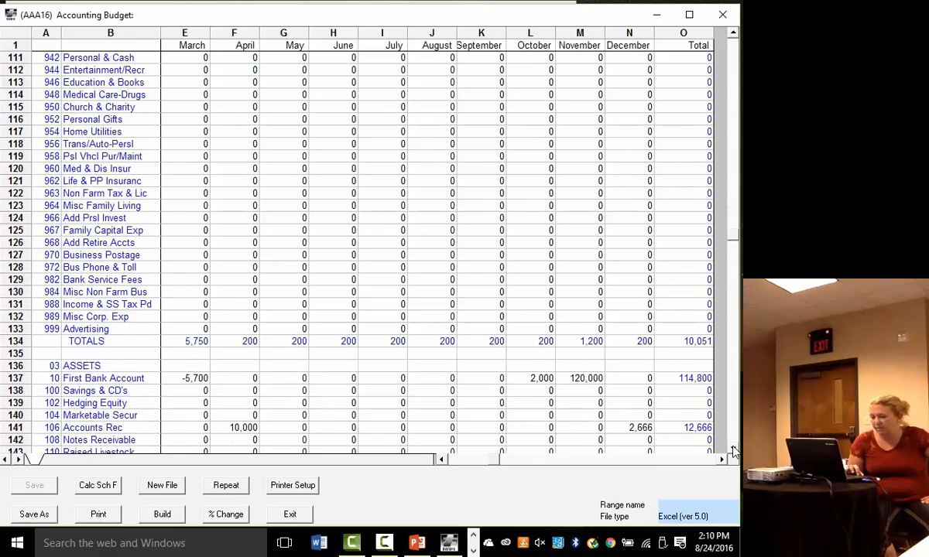
scroll(733, 451, "down", 2)
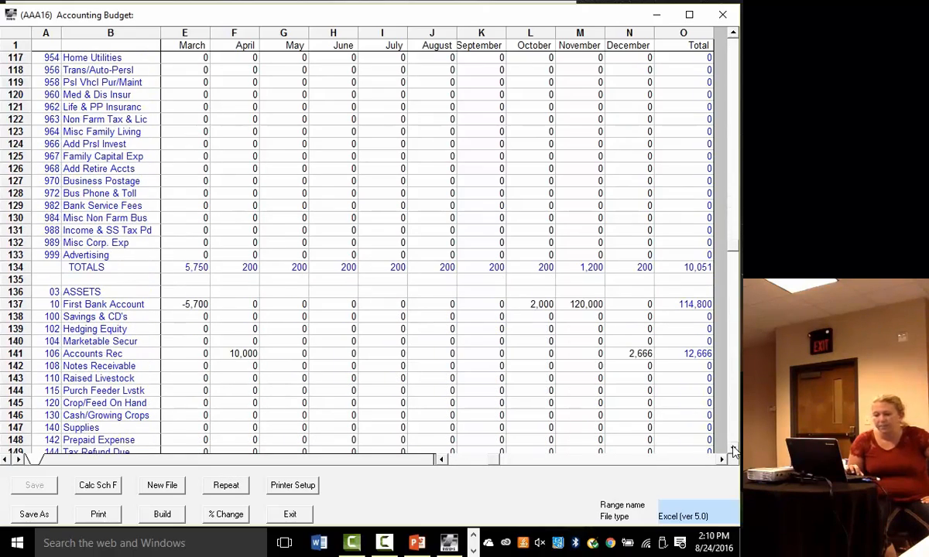
scroll(734, 450, "down", 1)
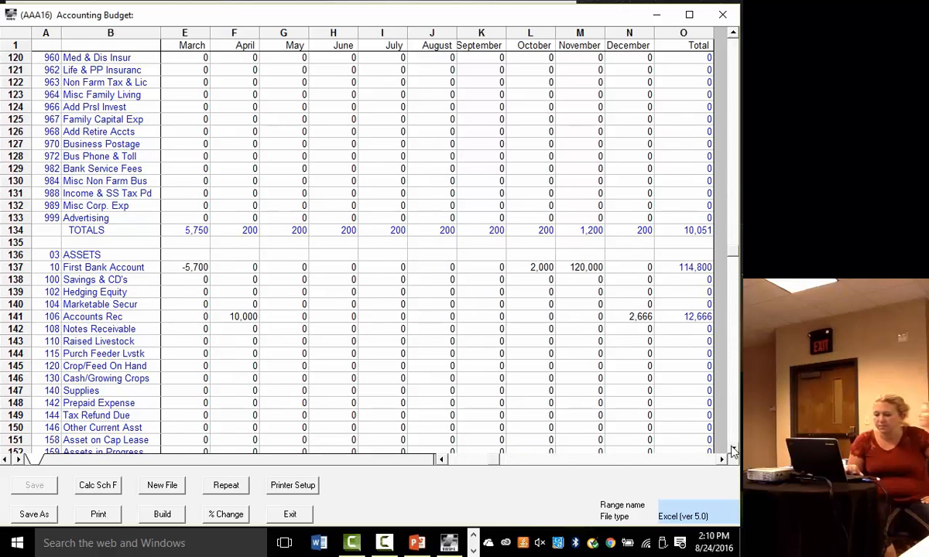
double_click(442, 461)
left_click(193, 266)
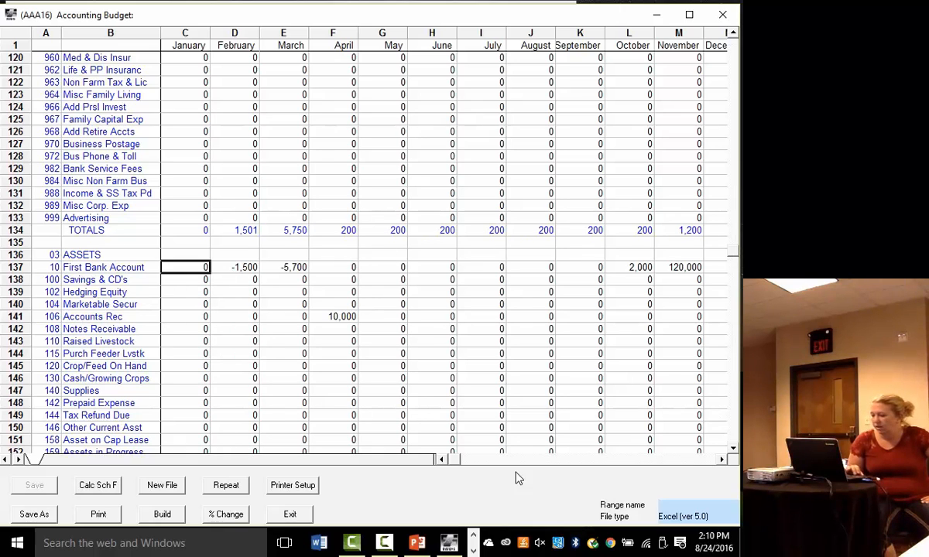
- Examine the net change, bank balance and Schedule F rows at the end of the budget, including their Total column
left_click_drag(734, 452, 734, 453)
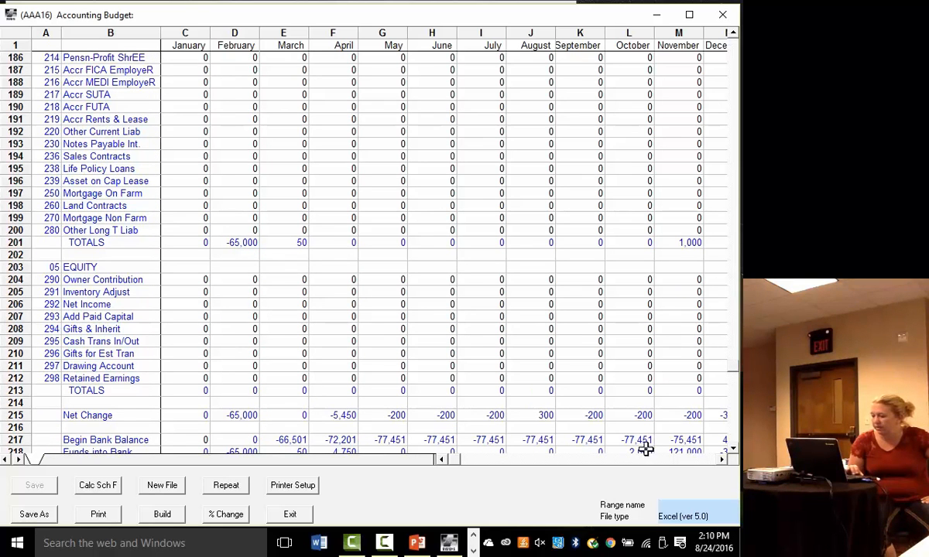
left_click(734, 451)
left_click(734, 451)
left_click(734, 452)
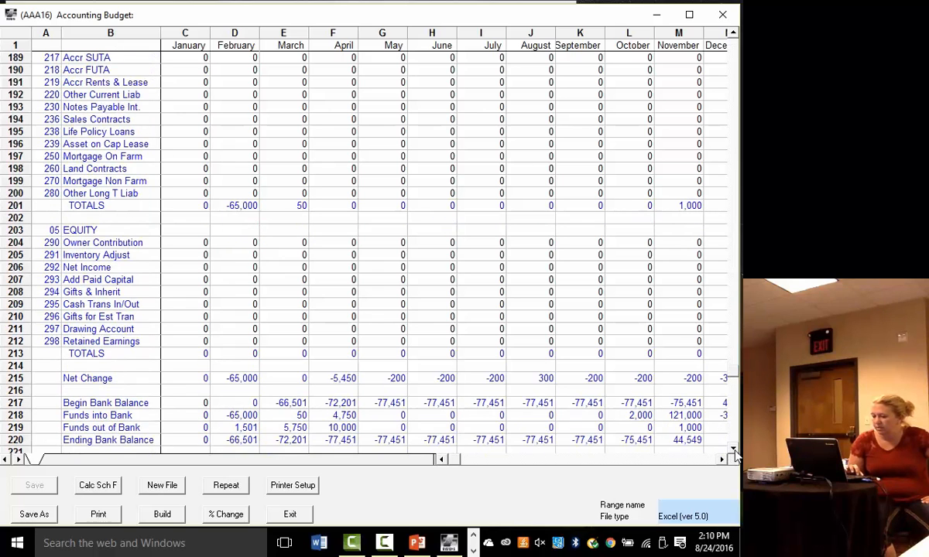
left_click(734, 451)
left_click(734, 452)
left_click(734, 451)
left_click(733, 451)
left_click(734, 451)
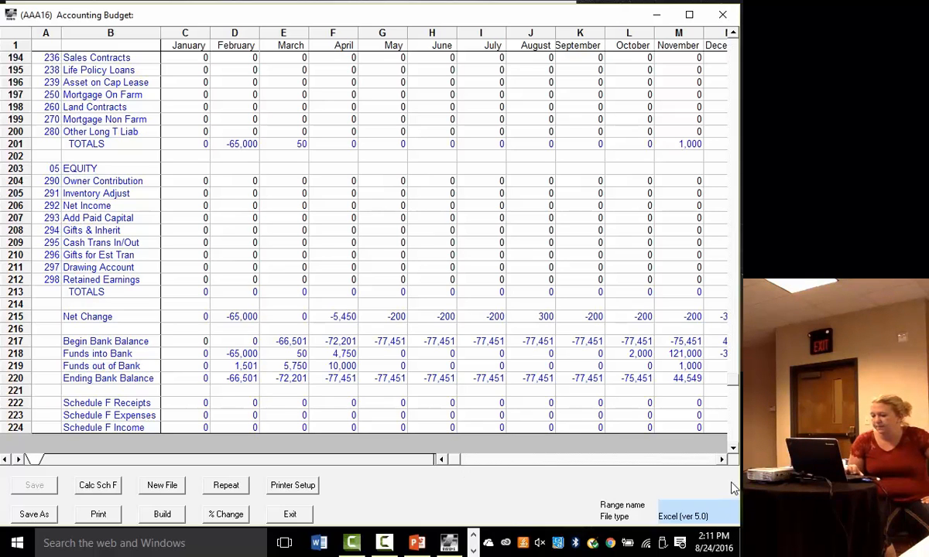
left_click(721, 462)
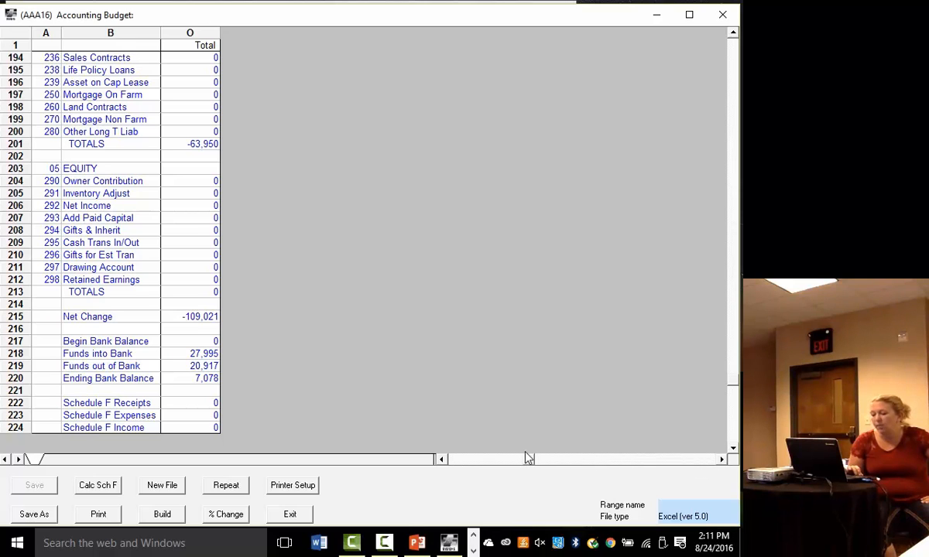
left_click(443, 460)
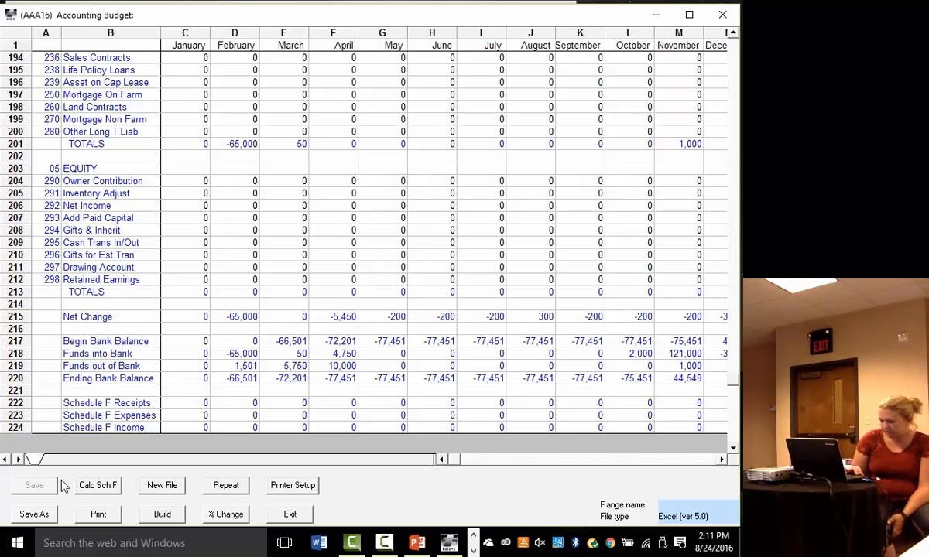
- Save the accounting budget as 2016 base in Excel 5.0 format with the Zero suppress option switched
left_click(31, 515)
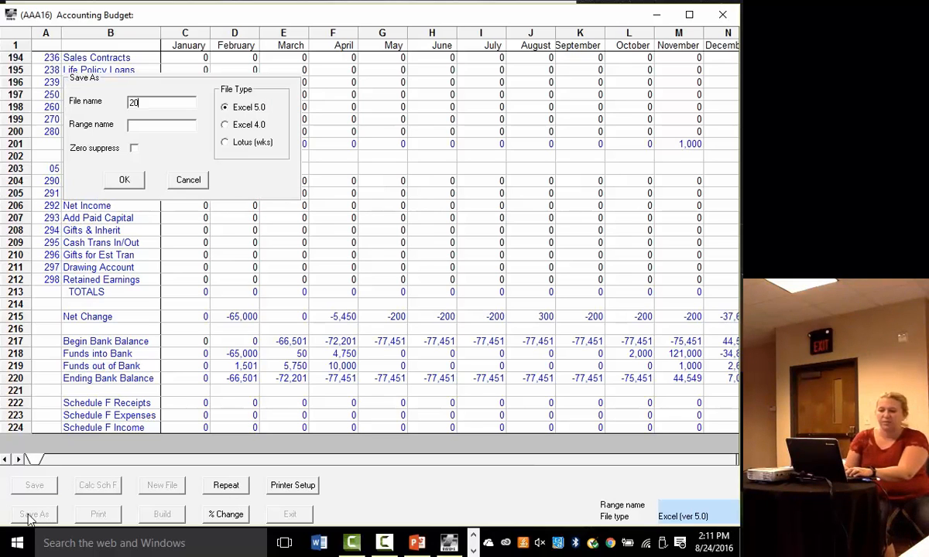
type("2016 base")
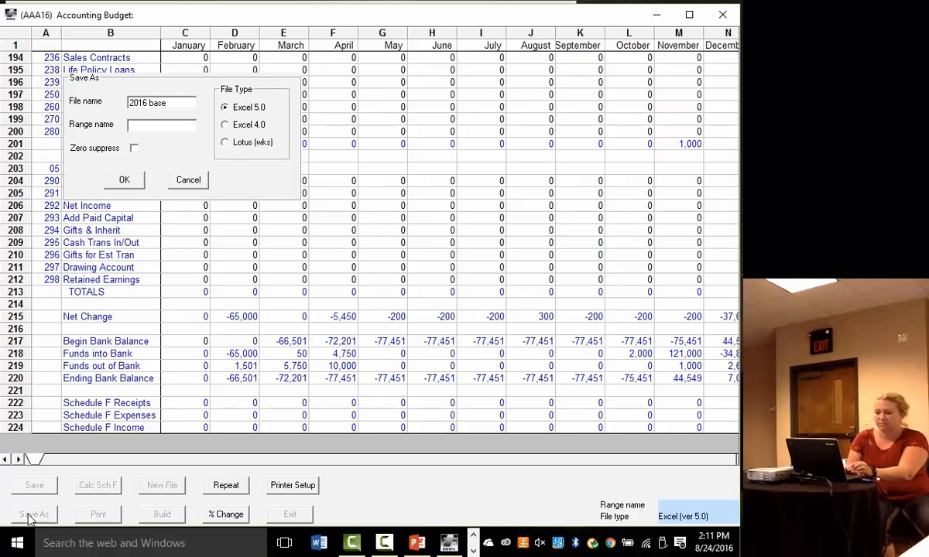
left_click(134, 147)
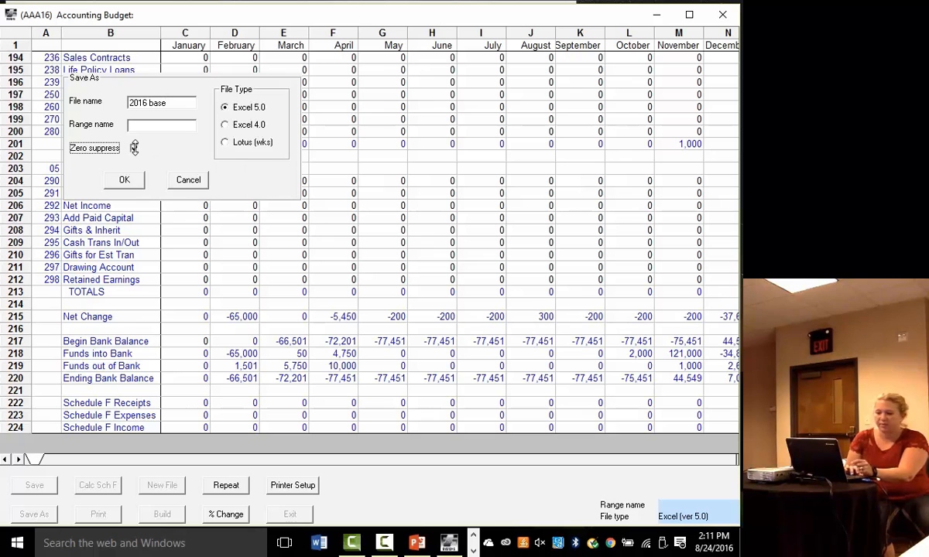
left_click(124, 178)
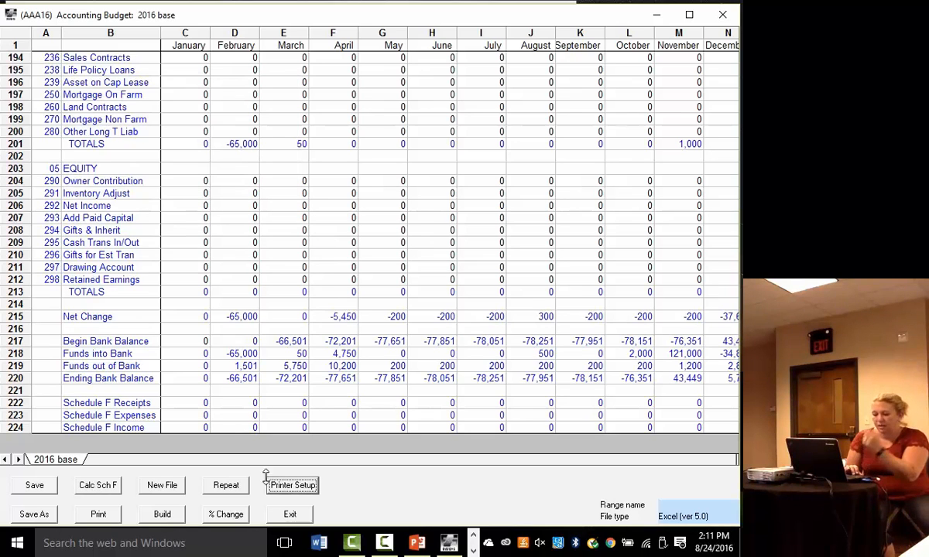
left_click(31, 484)
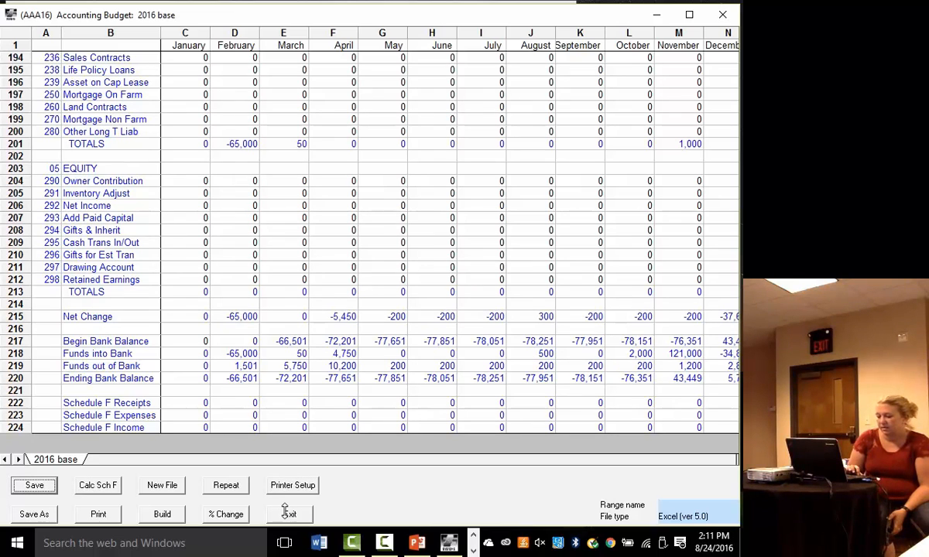
- Exit the accounting budget and open the LifeCycle Budget's Budgeting Menu
left_click(107, 486)
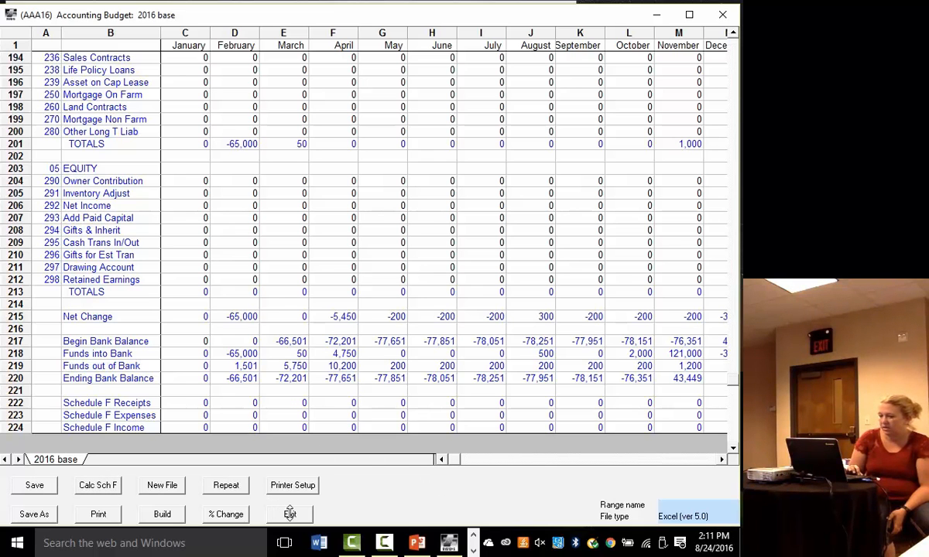
left_click(290, 514)
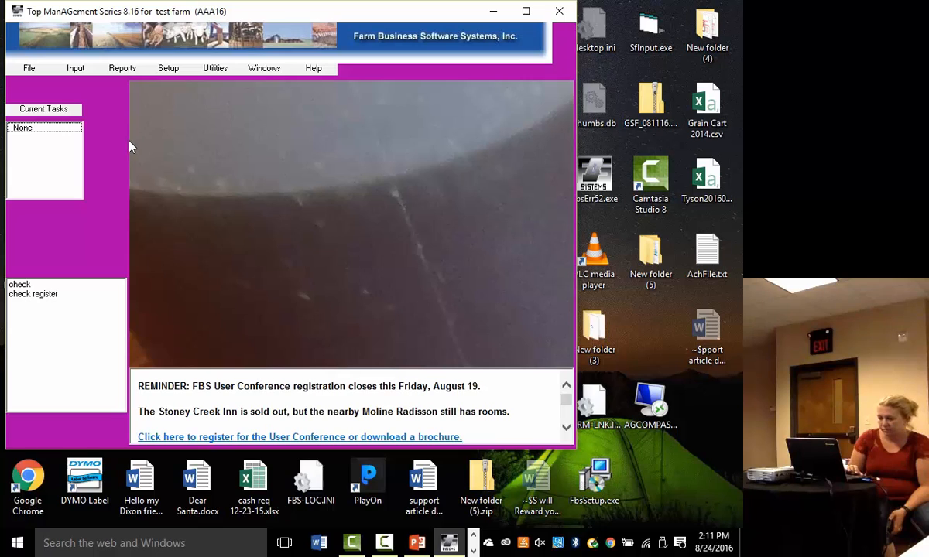
left_click(75, 69)
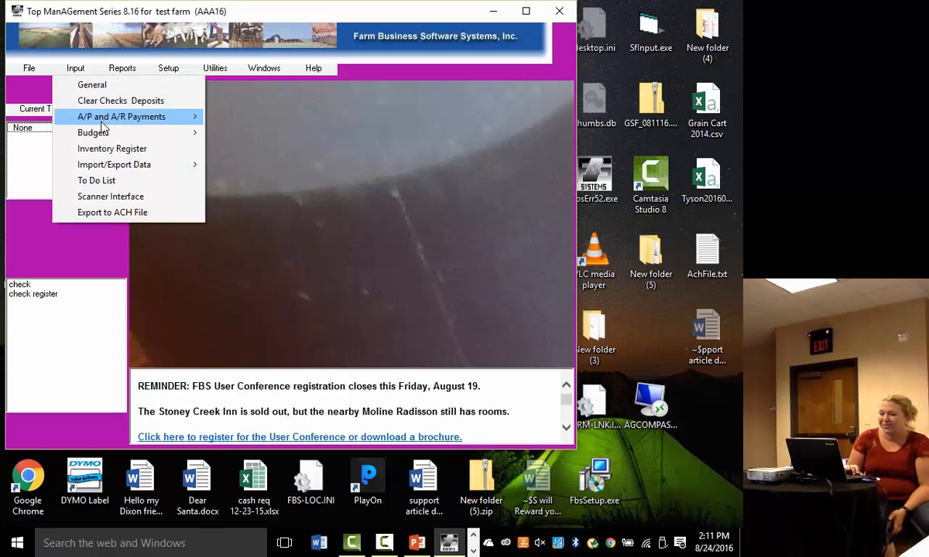
mouse_move(106, 132)
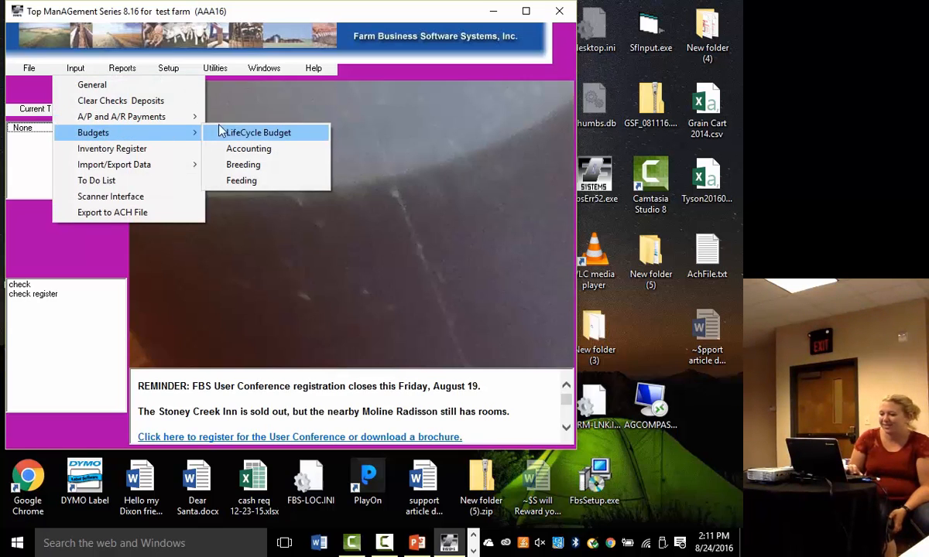
left_click(242, 134)
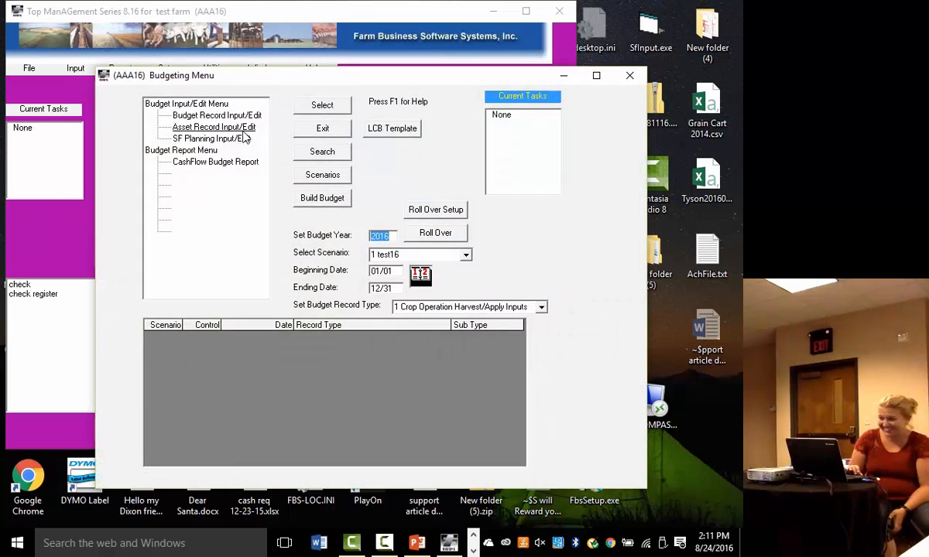
left_click_drag(271, 79, 195, 23)
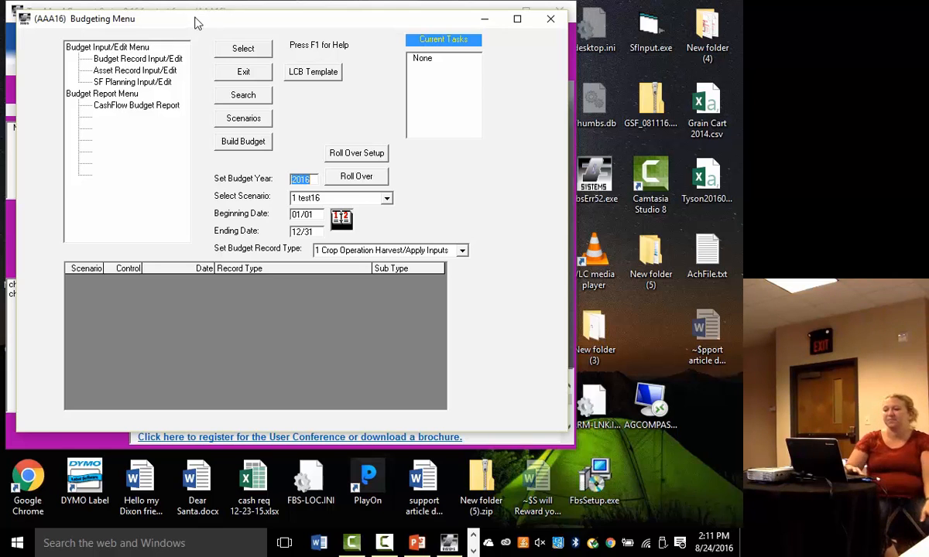
- Add budget scenario 2 with the description 2016 base and save it
left_click(248, 122)
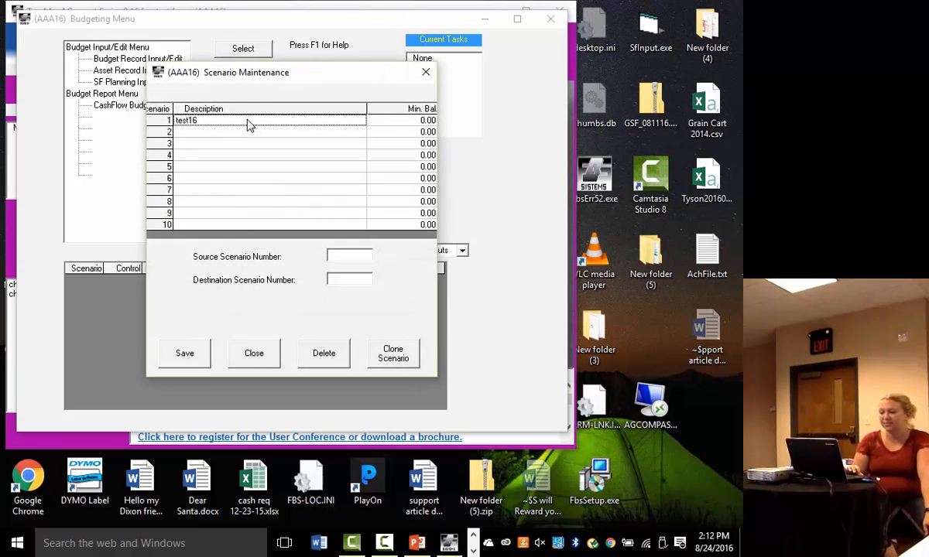
left_click(199, 135)
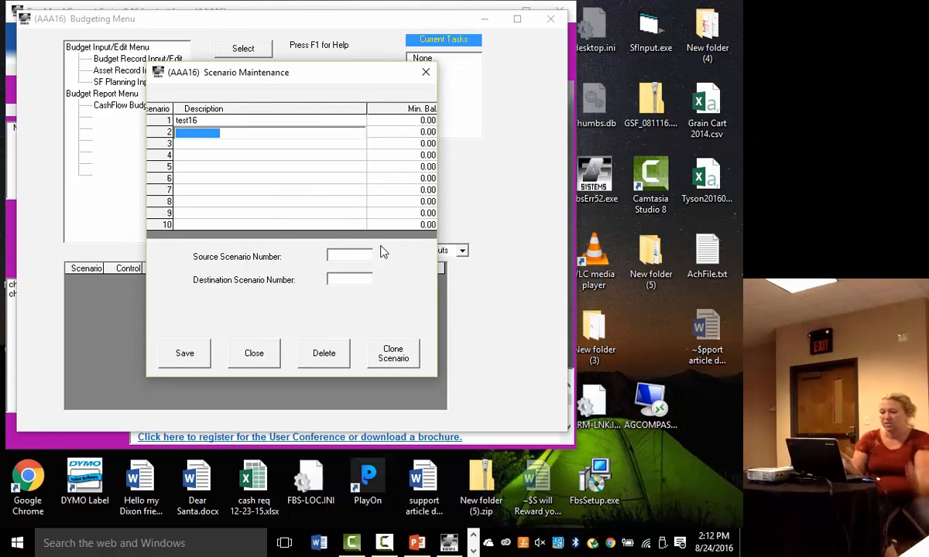
type("20")
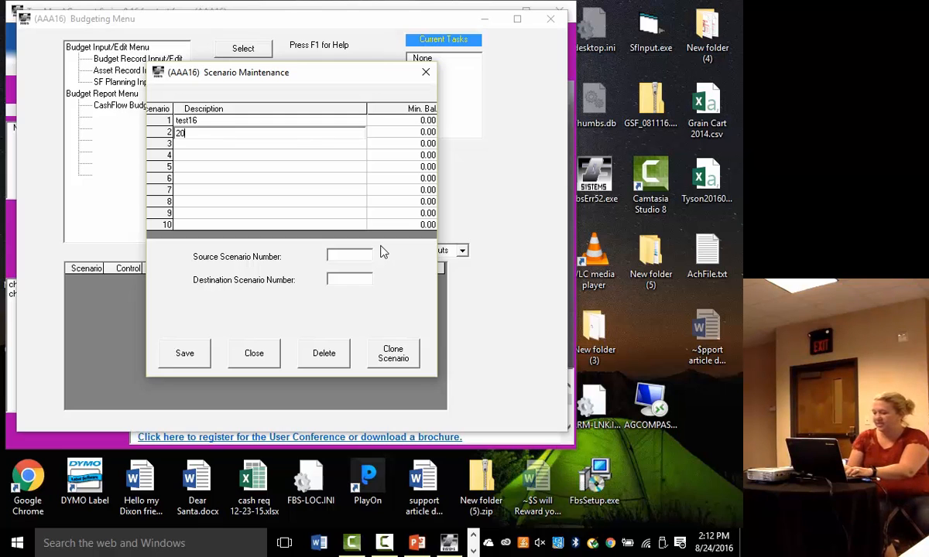
type("16 base")
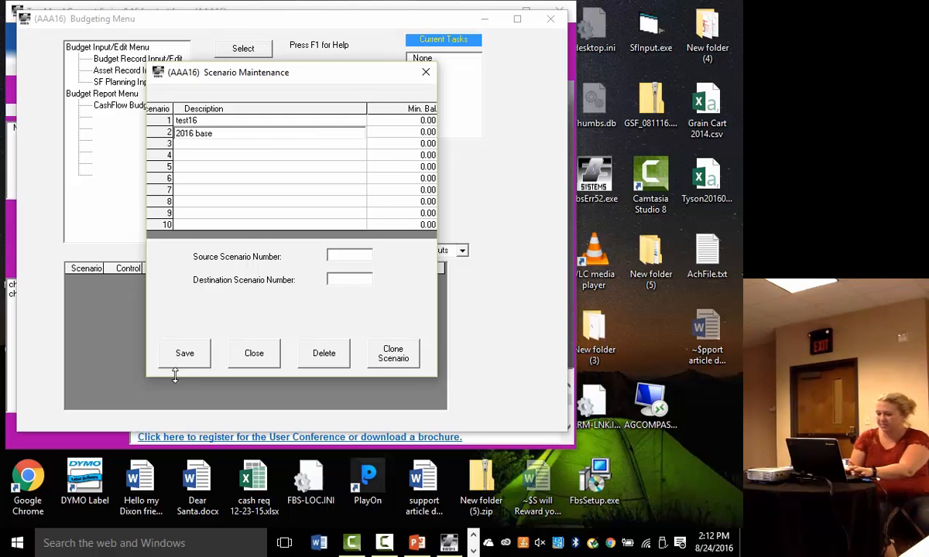
left_click(180, 350)
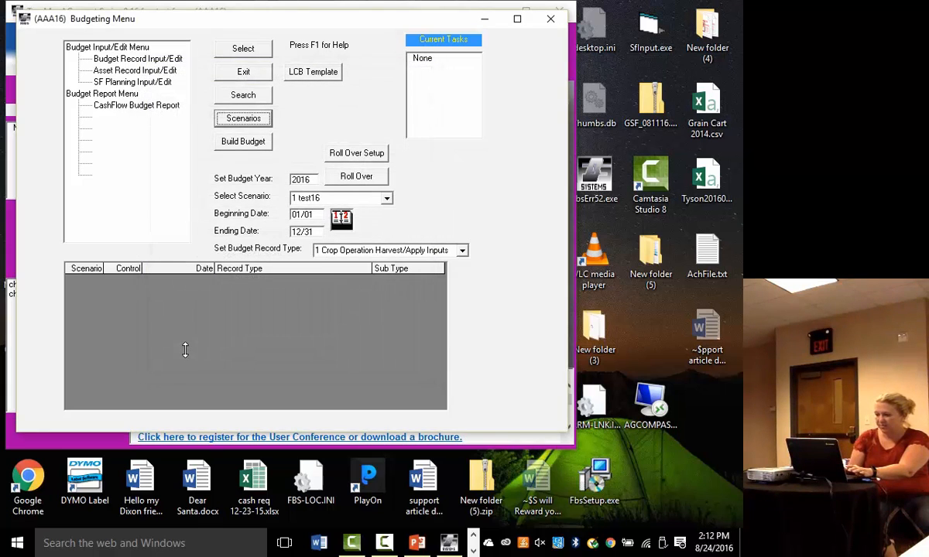
- Build scenario 2 2016 base from the 2015 actuals, reviewing and saving the LCB template's account ranges before the build
left_click(242, 144)
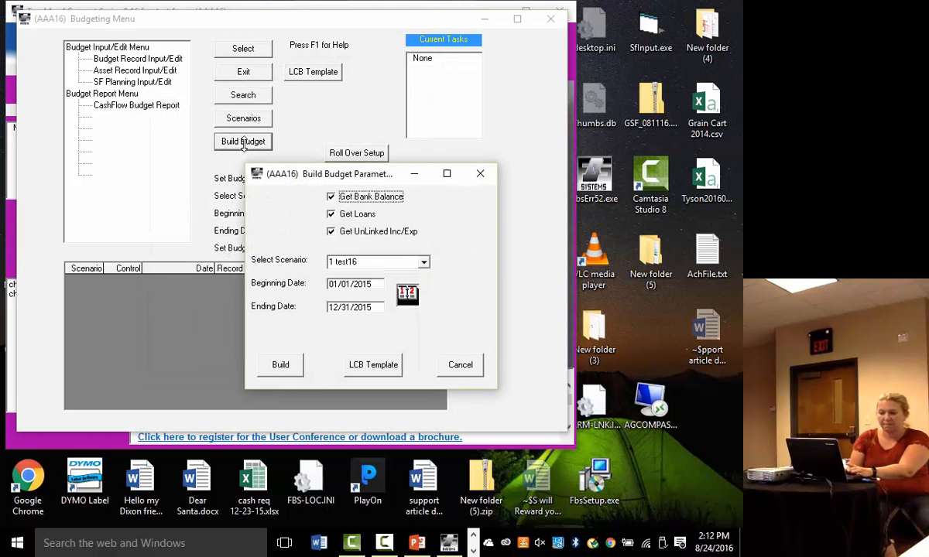
left_click(403, 262)
left_click(352, 286)
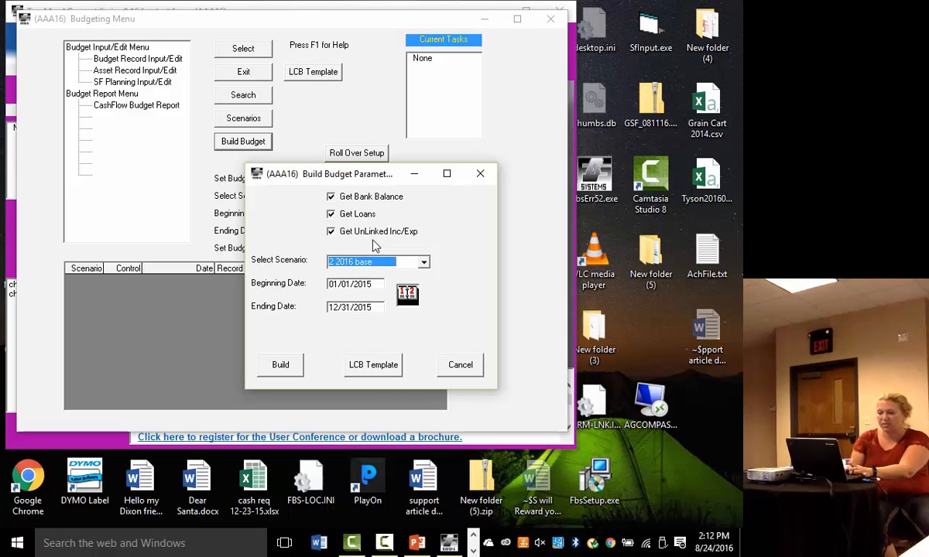
left_click(373, 365)
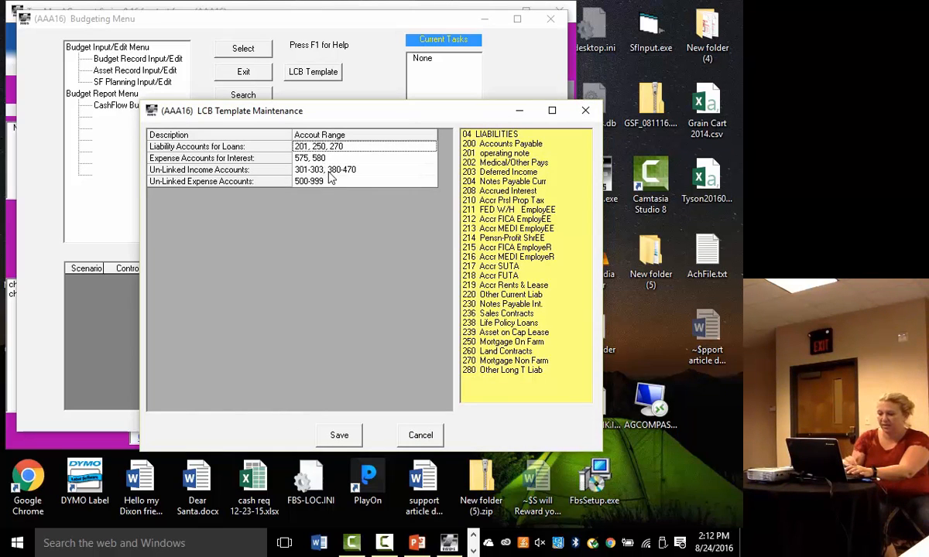
left_click(339, 436)
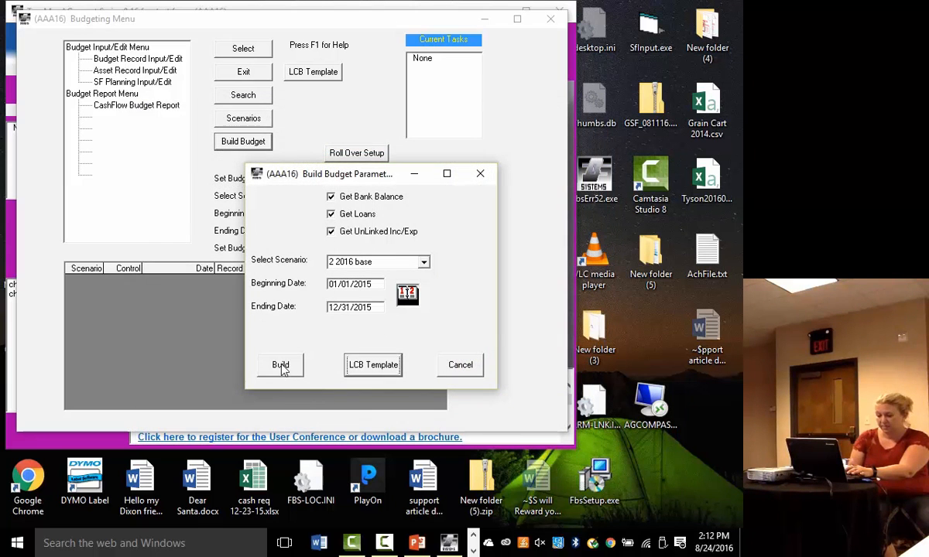
left_click(282, 367)
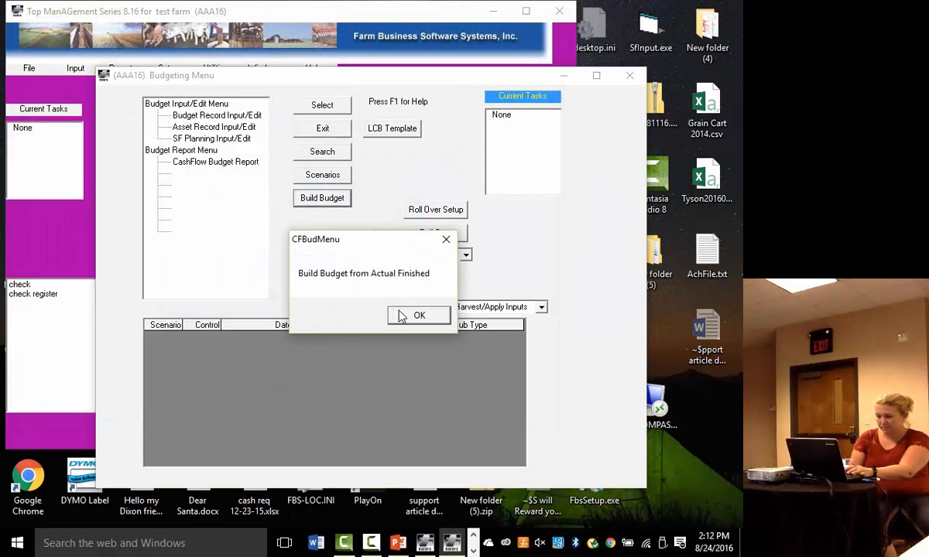
left_click(420, 316)
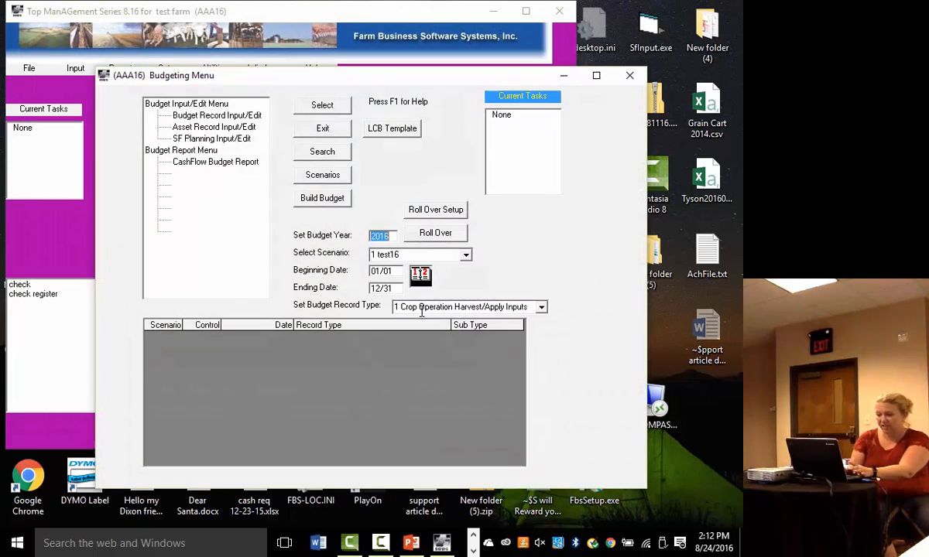
- View the monthly CashFlow Budget Report on screen for scenario 2 2016 base, then close it
left_click(237, 166)
double_click(237, 166)
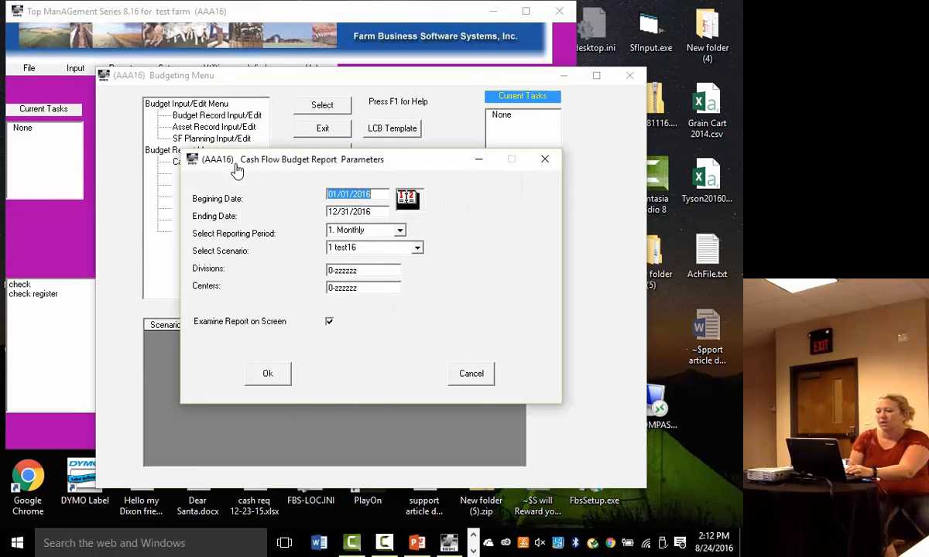
left_click(417, 248)
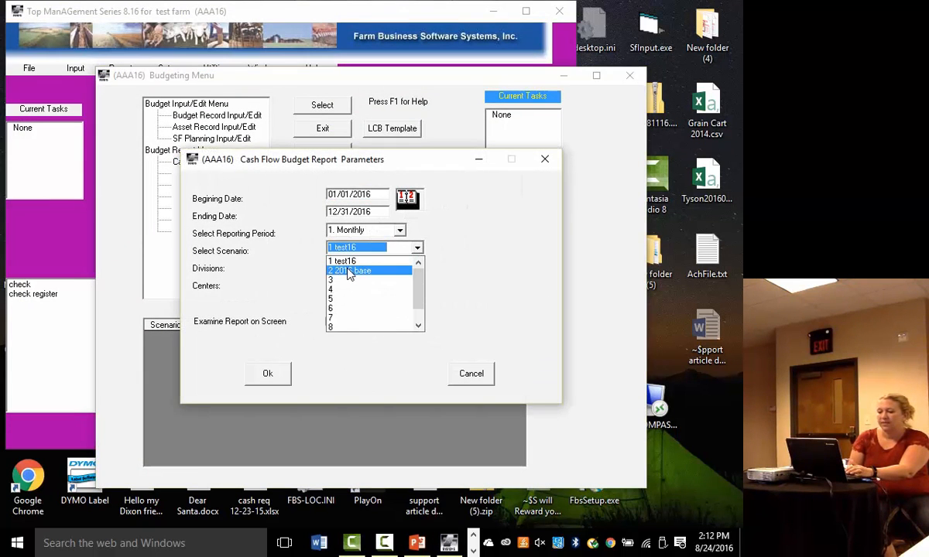
left_click(345, 271)
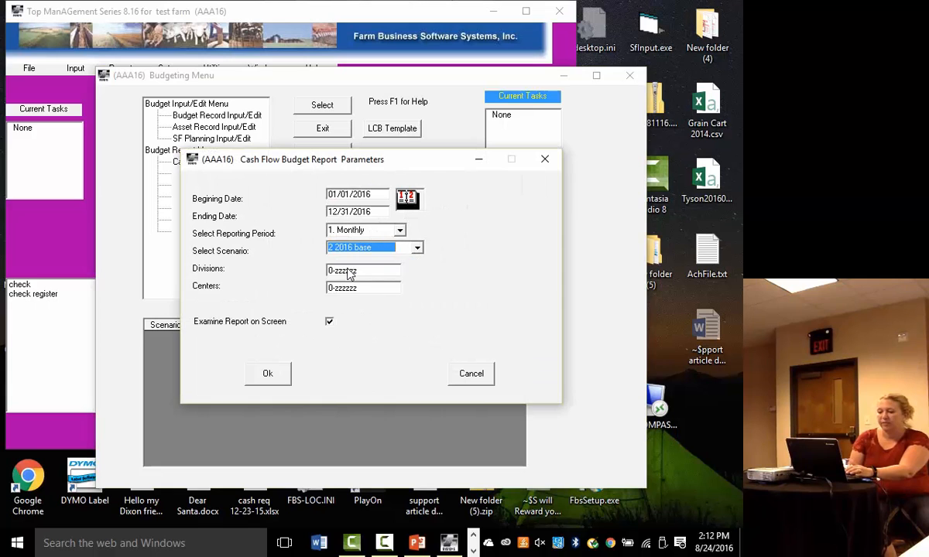
left_click(269, 375)
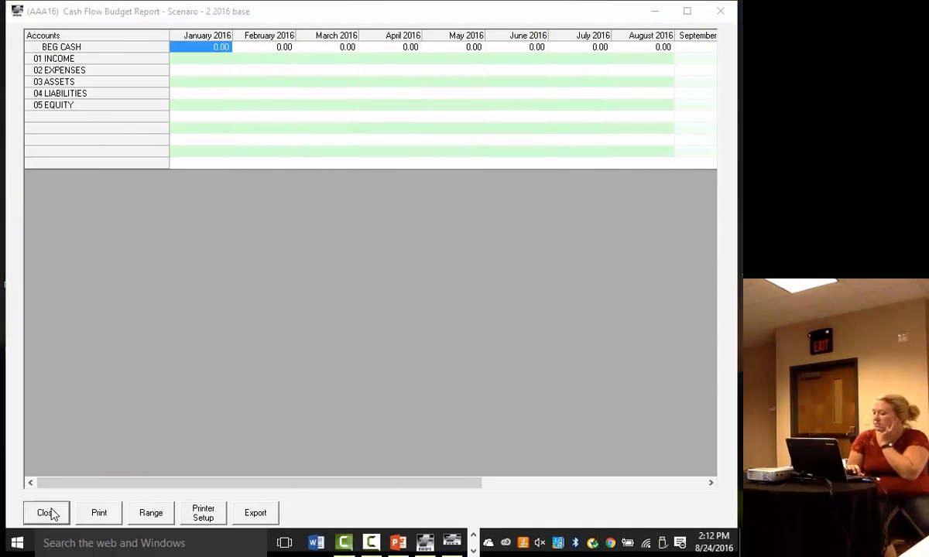
left_click(46, 513)
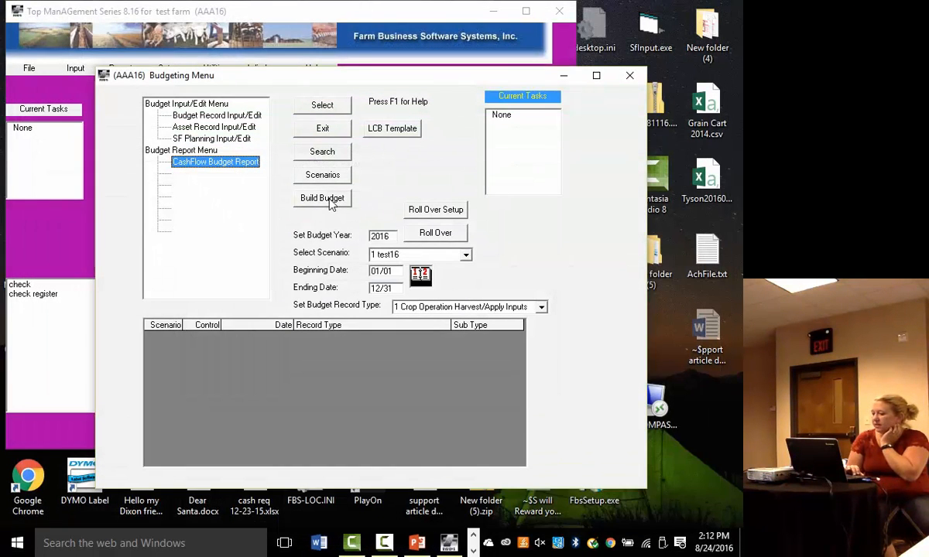
- In the LCB template, change the start of the Un-Linked Expense Accounts range to 500-575, 576-579
left_click(391, 132)
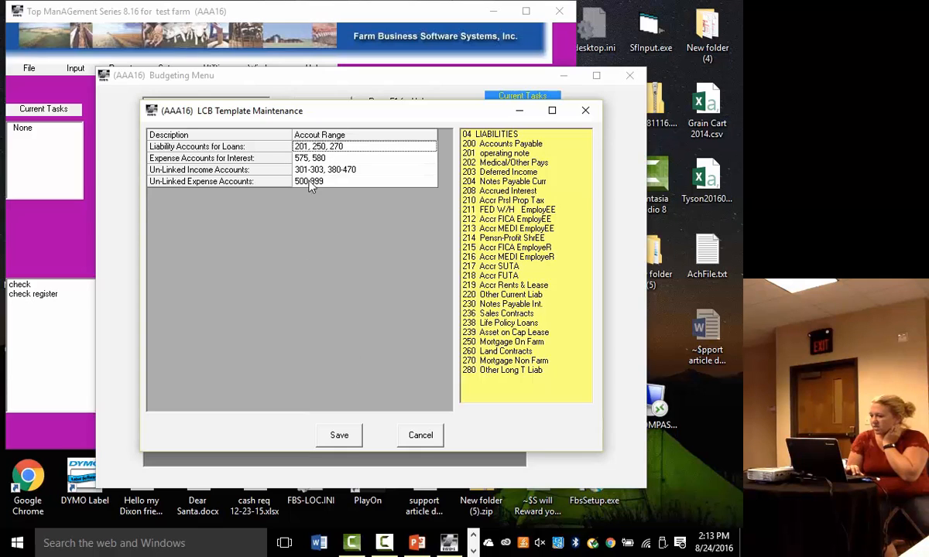
left_click(312, 183)
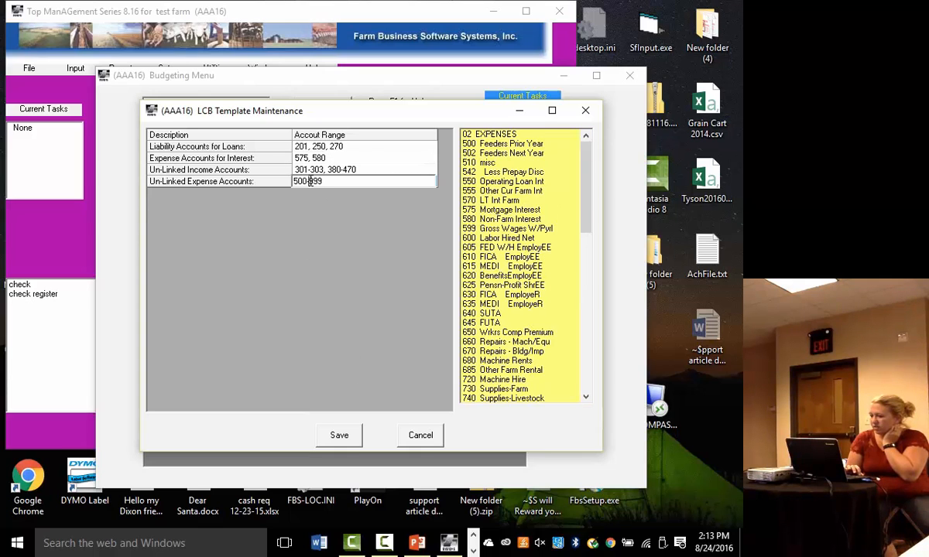
key("BackSpace")
key("BackSpace")
key("BackSpace")
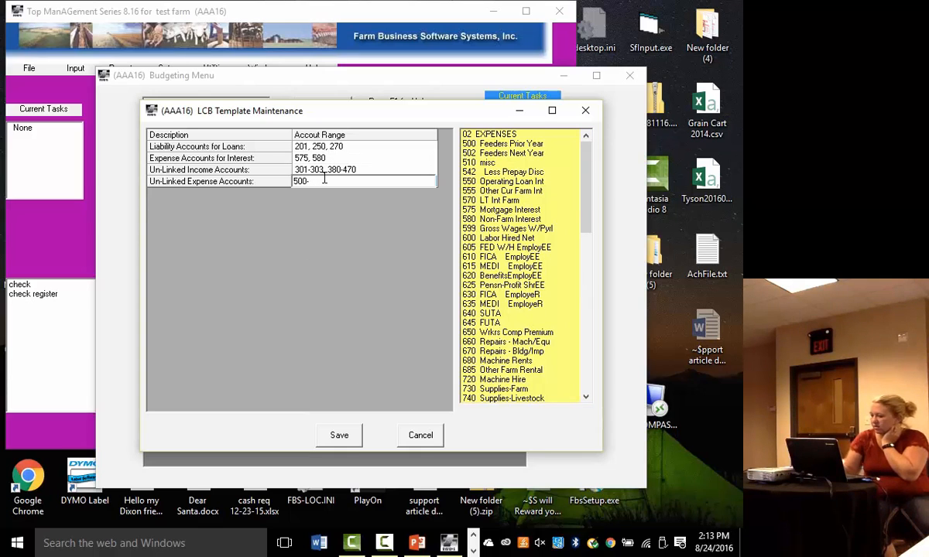
type("575,")
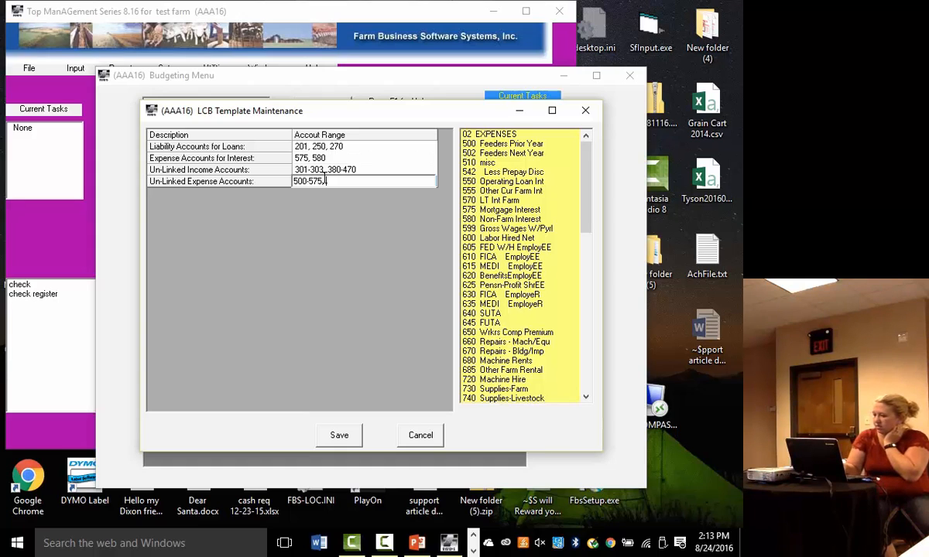
type("576-580,")
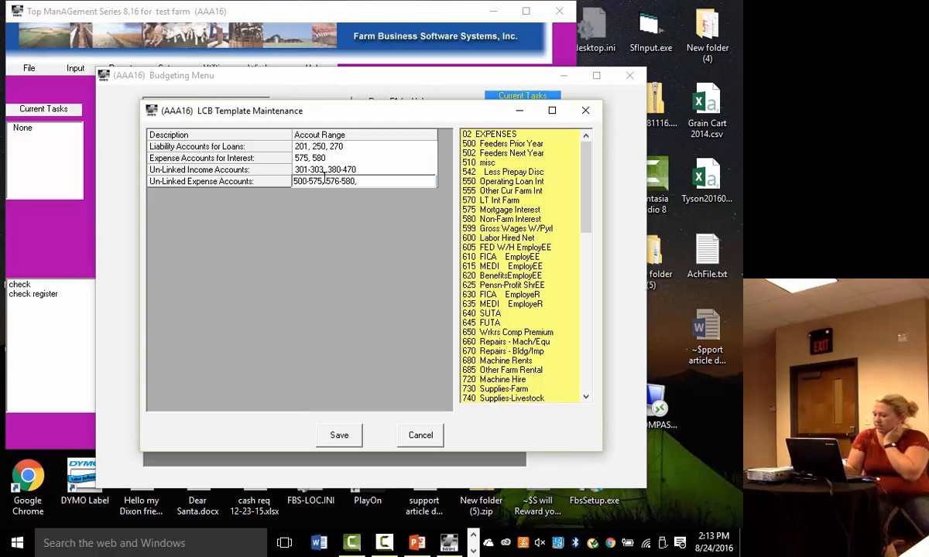
key("BackSpace")
key("BackSpace")
key("BackSpace")
type("79")
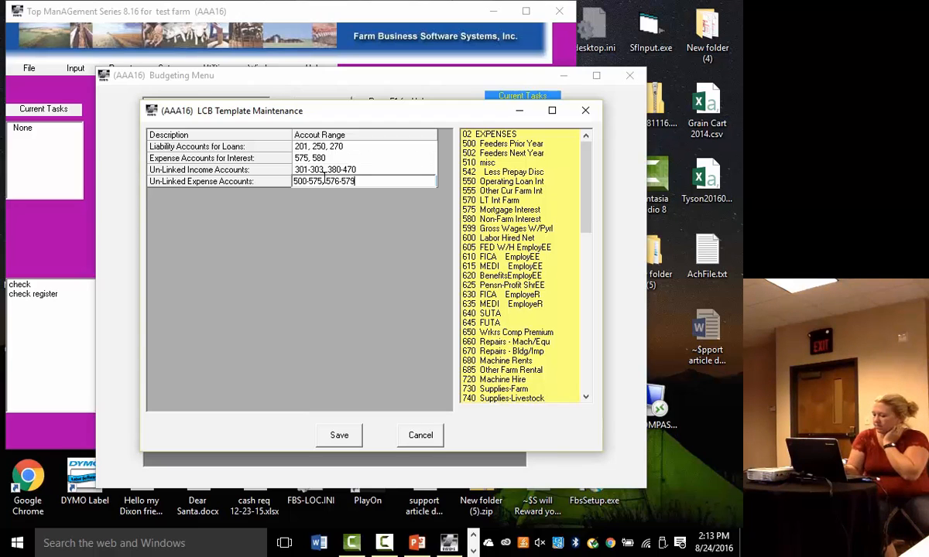
type(", 581-")
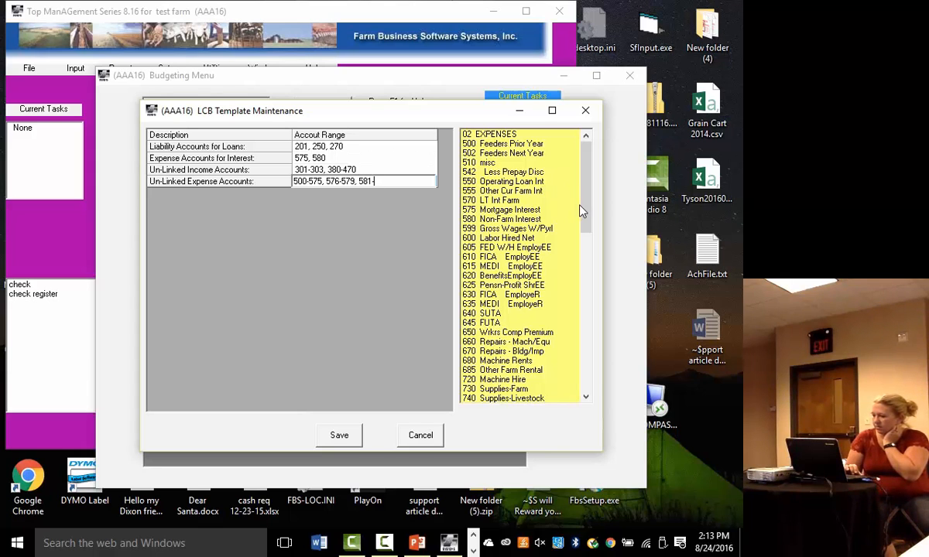
- Add accounts 581-999 to the Un-Linked Expense Accounts range and save the LCB template
left_click_drag(583, 209, 572, 373)
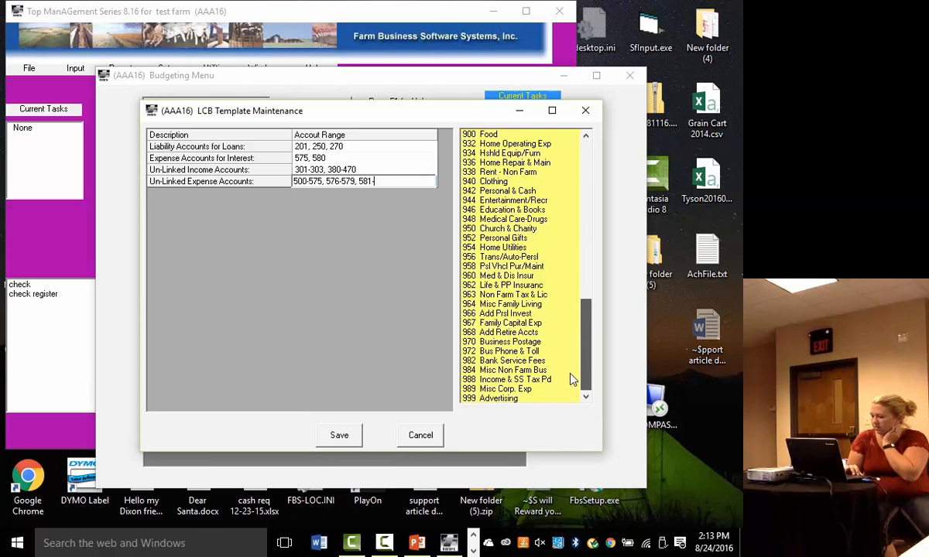
left_click(496, 398)
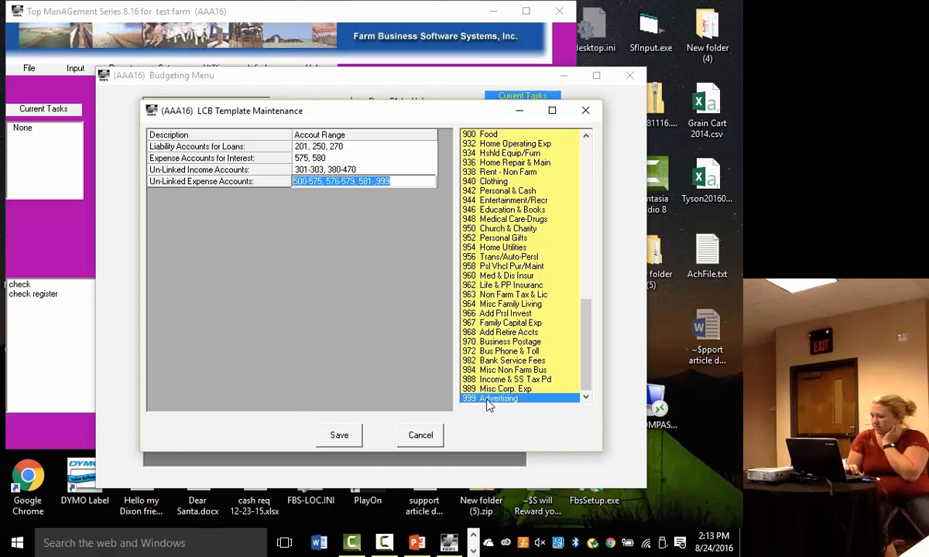
left_click(376, 181)
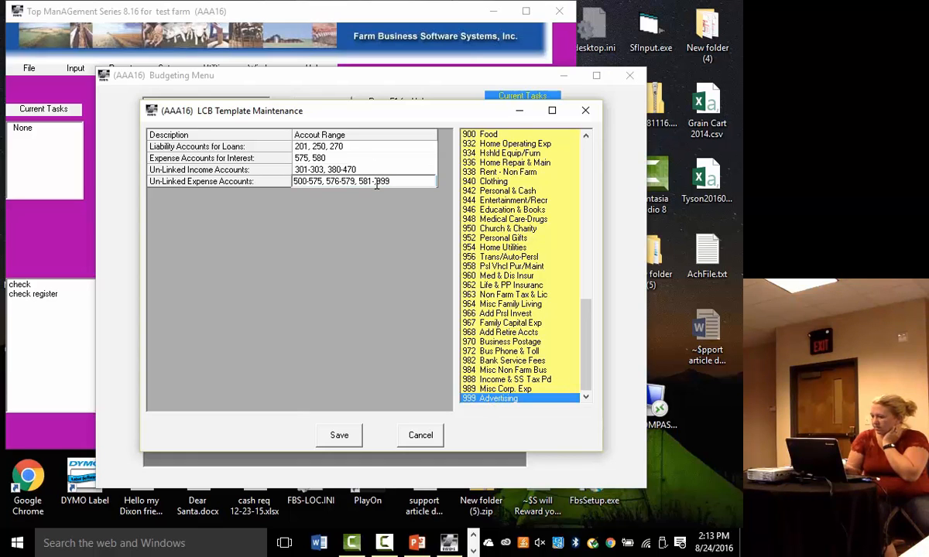
key("BackSpace")
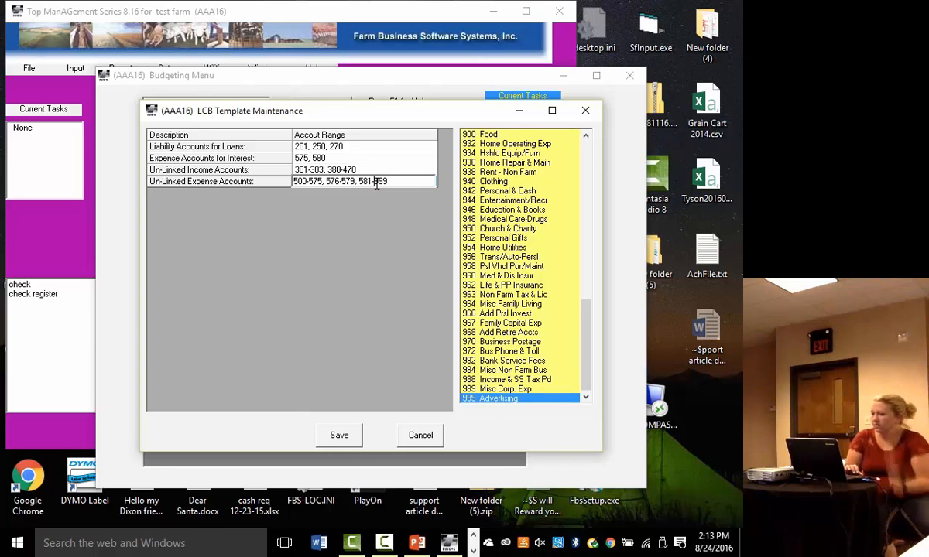
left_click(343, 445)
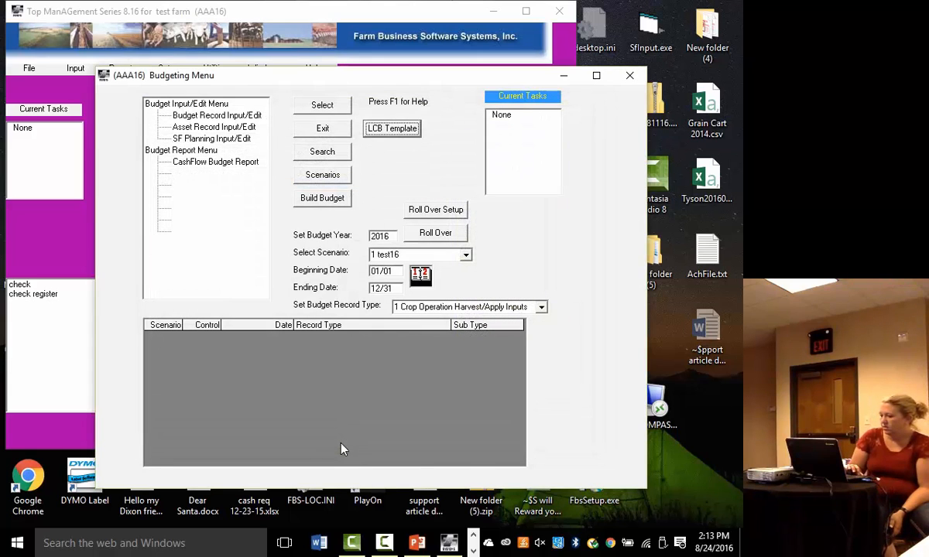
- Rebuild scenario 2 2016 base from actuals for 01/01/2015 to 12/31/2015, including bank balance, loans and unlinked income and expenses
left_click(310, 203)
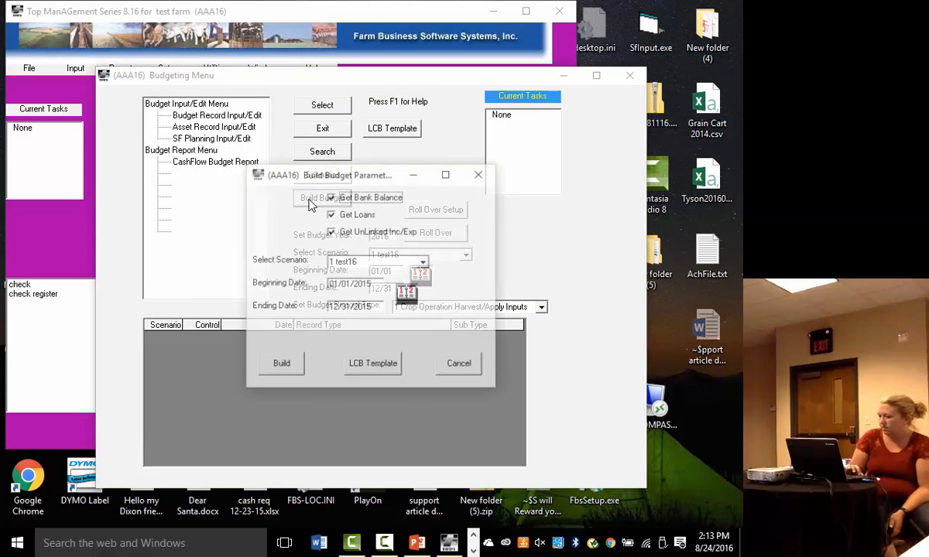
left_click(424, 262)
left_click(344, 280)
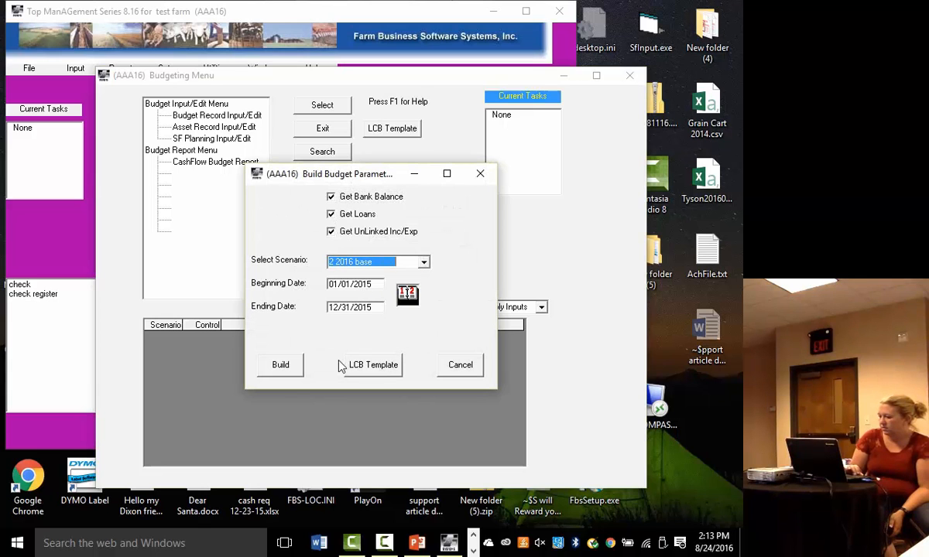
left_click(279, 372)
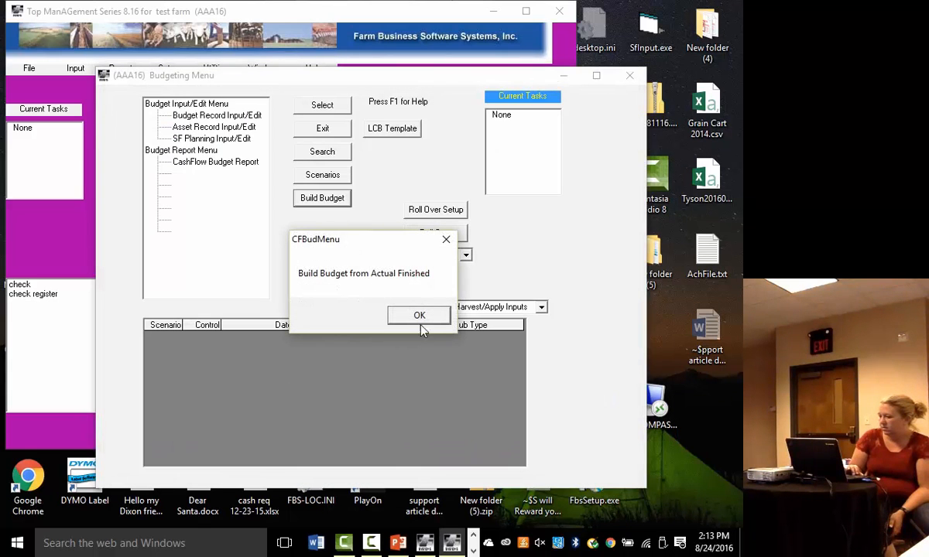
left_click(421, 325)
- Examine the rebuilt scenario 2 2016 base in the monthly CashFlow Budget Report on screen and close the report
left_click(217, 162)
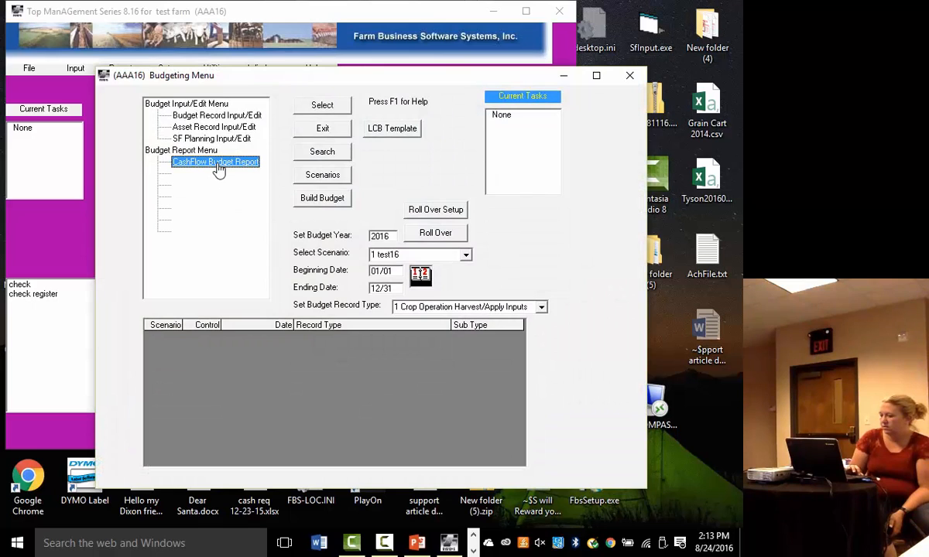
double_click(218, 166)
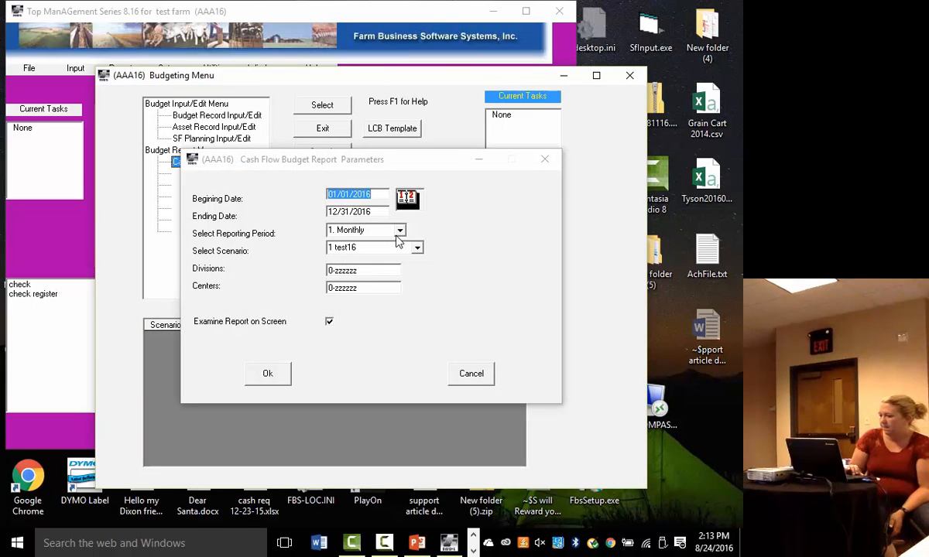
left_click(416, 248)
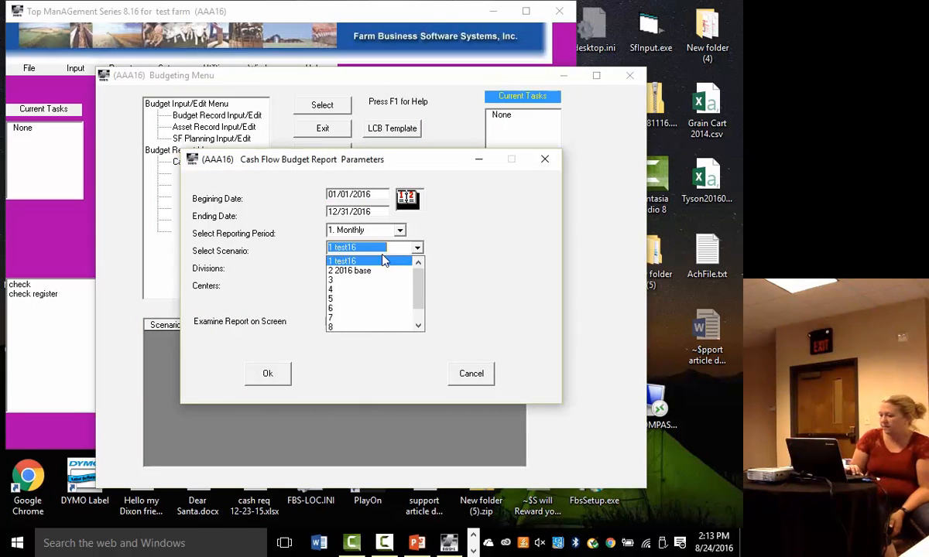
left_click(356, 271)
left_click(270, 374)
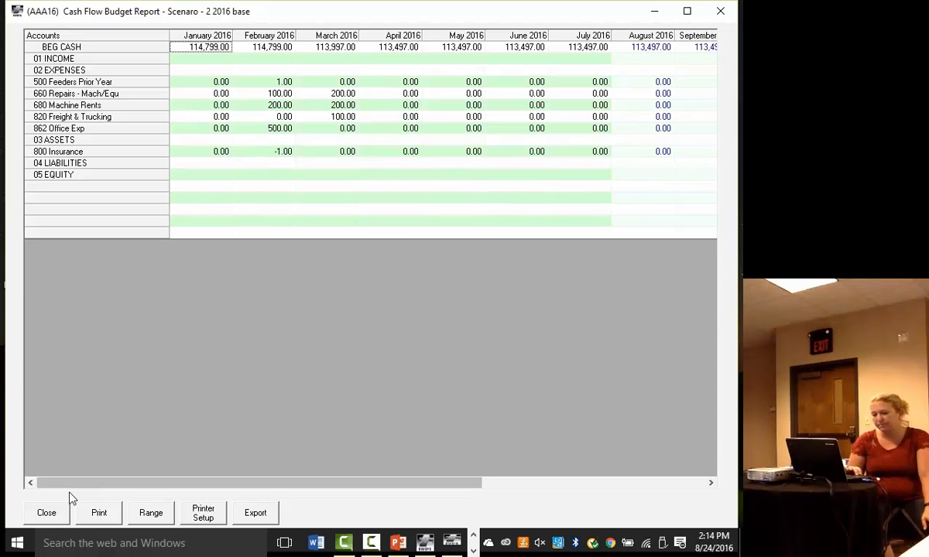
left_click(48, 513)
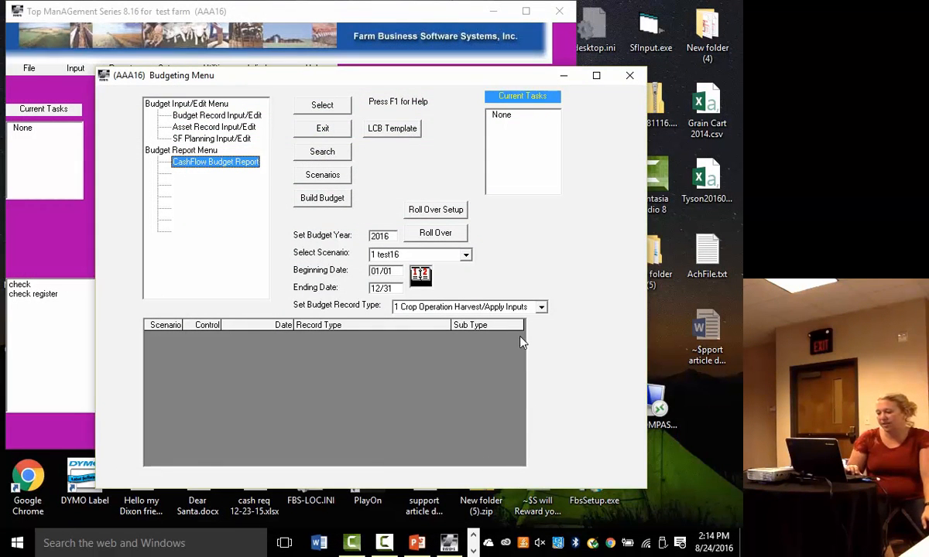
- Open budget record entry for scenario 2 2016 base with the record type 4 Loans
left_click(466, 255)
left_click(383, 278)
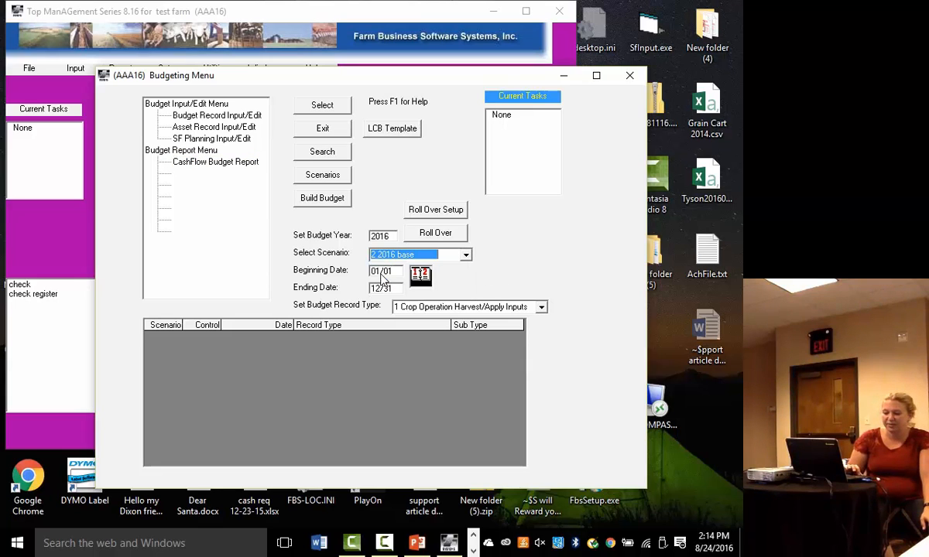
left_click(541, 307)
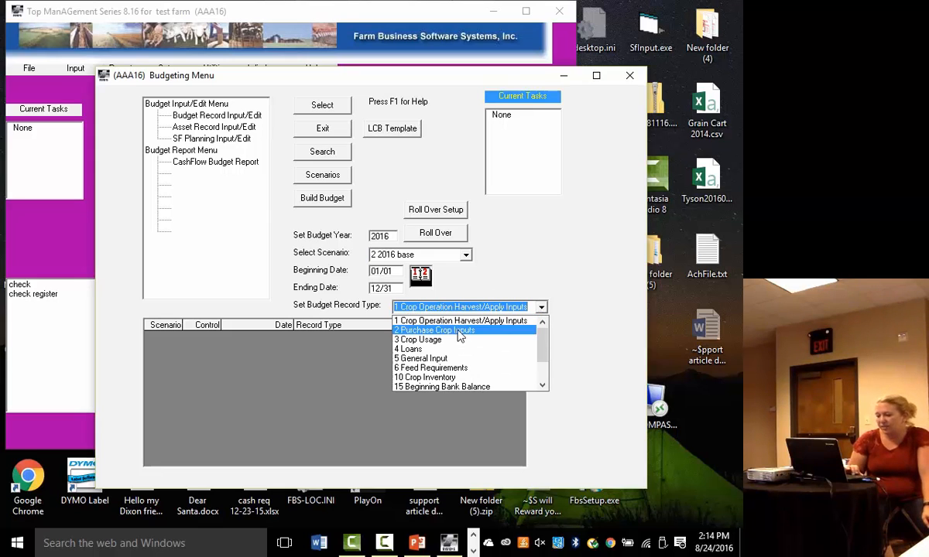
left_click(408, 349)
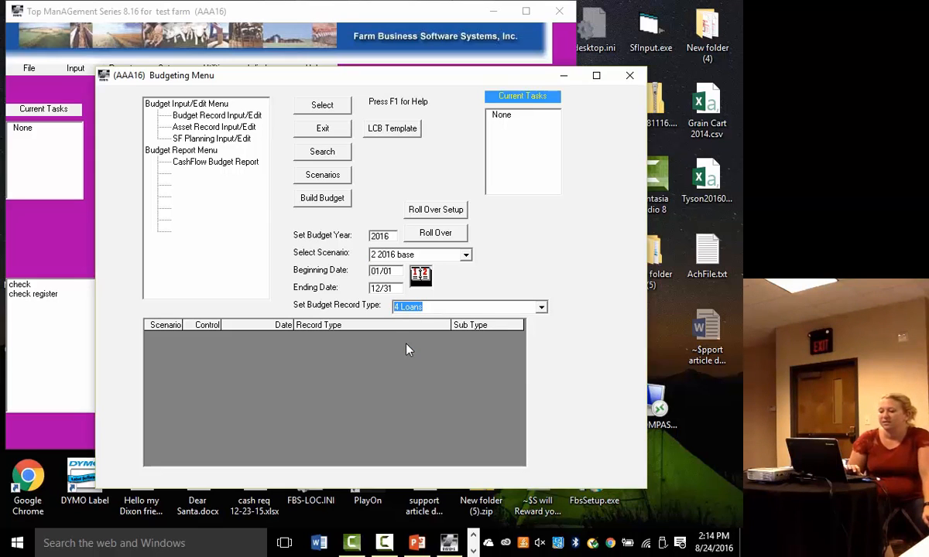
left_click(231, 118)
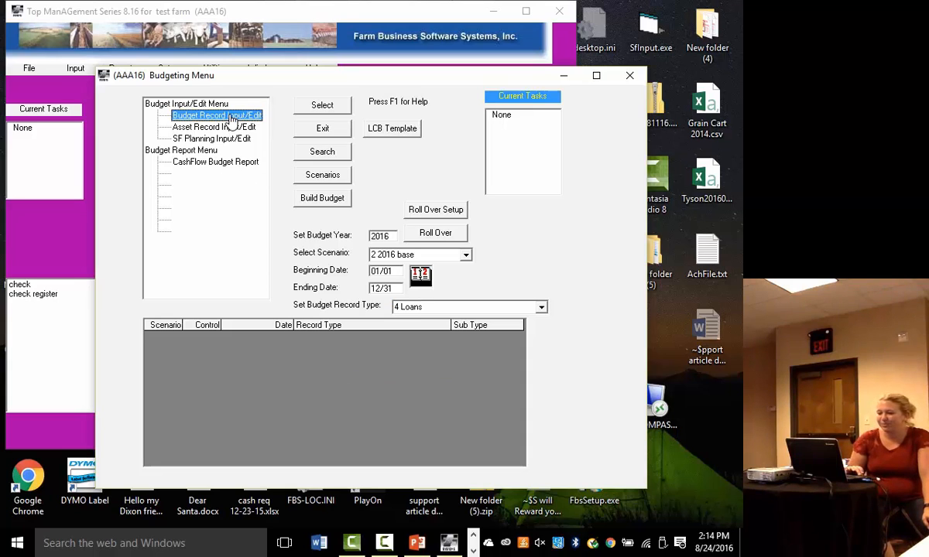
left_click(322, 108)
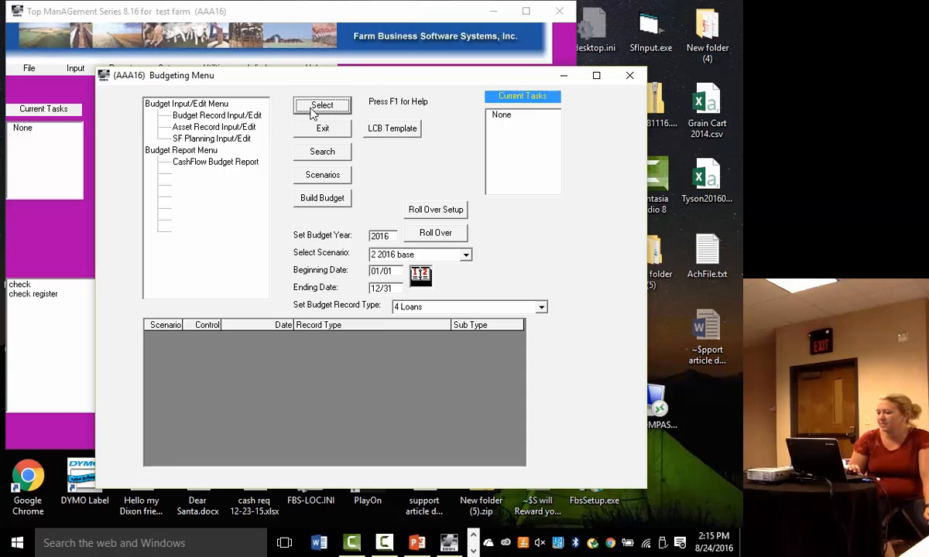
left_click(217, 117)
double_click(218, 117)
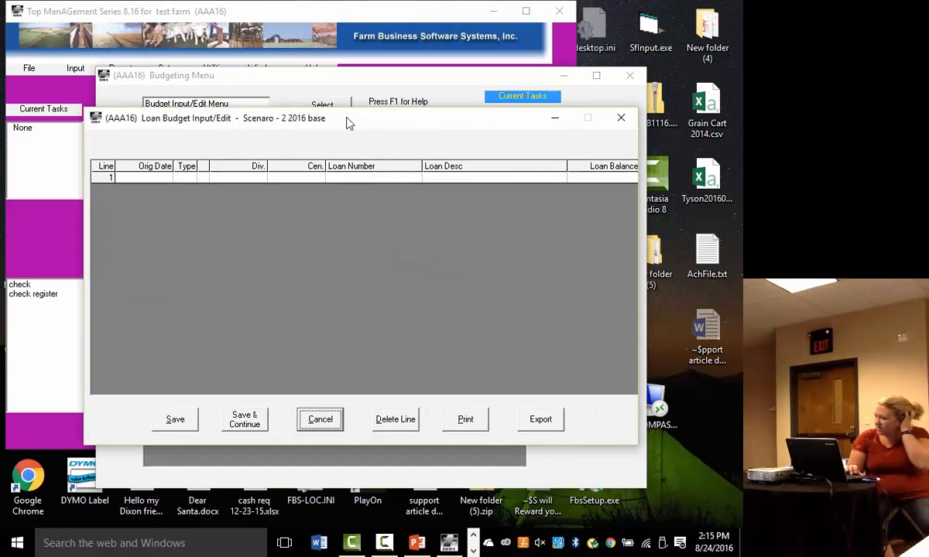
- Start loan line 1 with the origination date 12/31/2015 and the type 1 Amortized
left_click(156, 180)
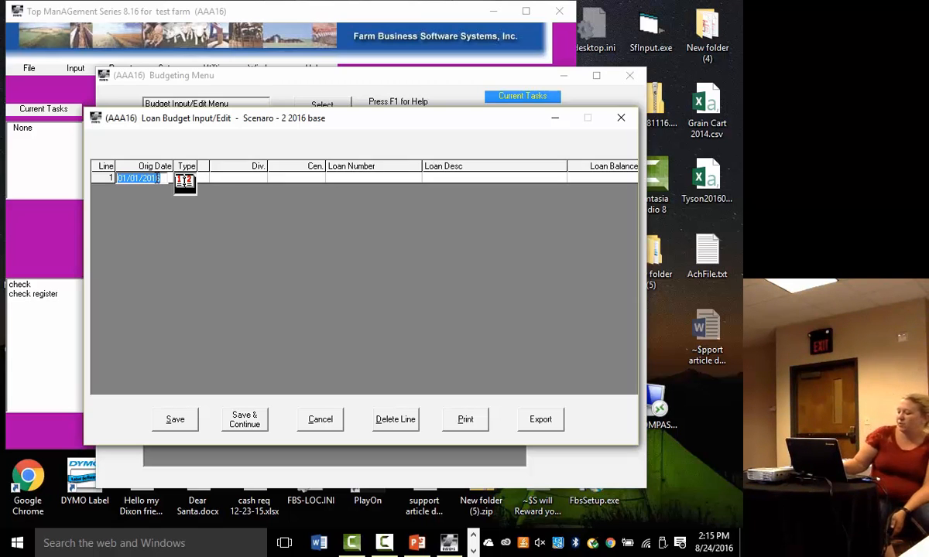
type("12/31/2015")
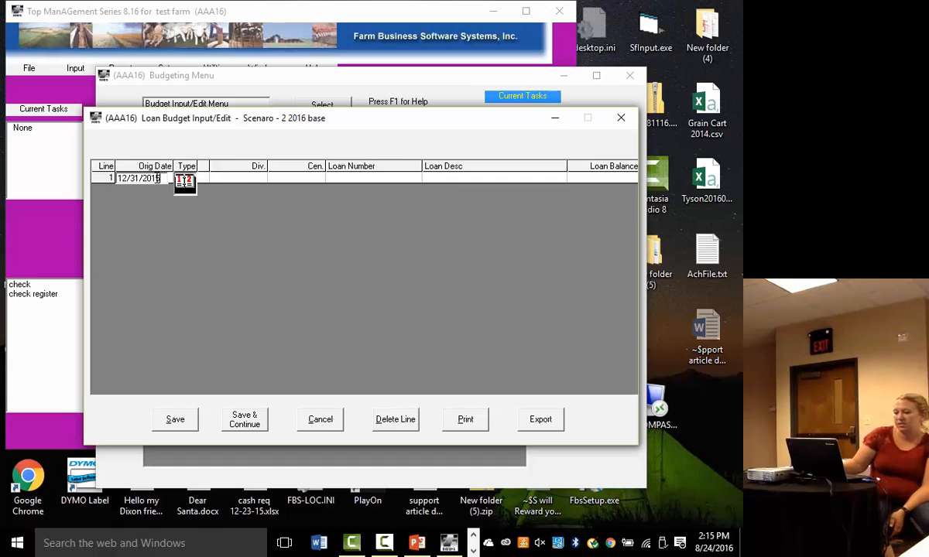
key("Return")
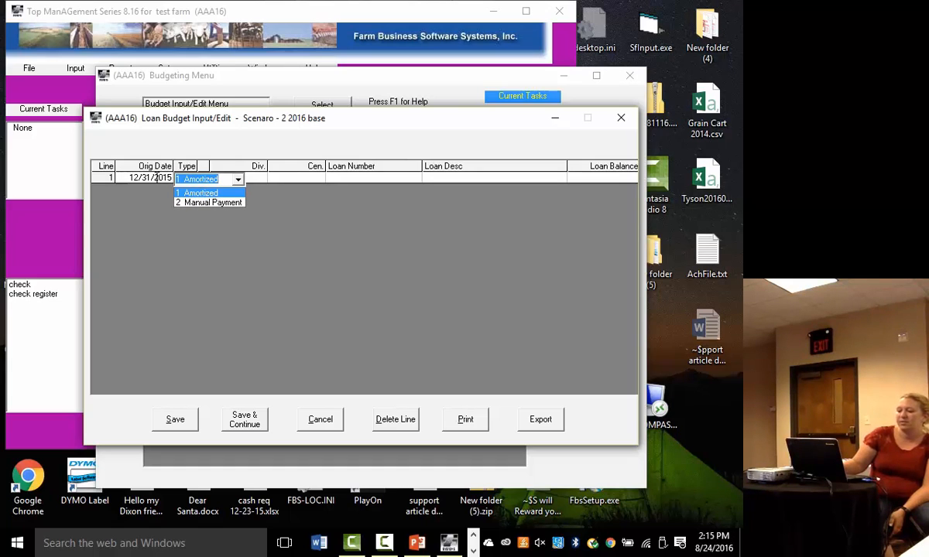
key("Return")
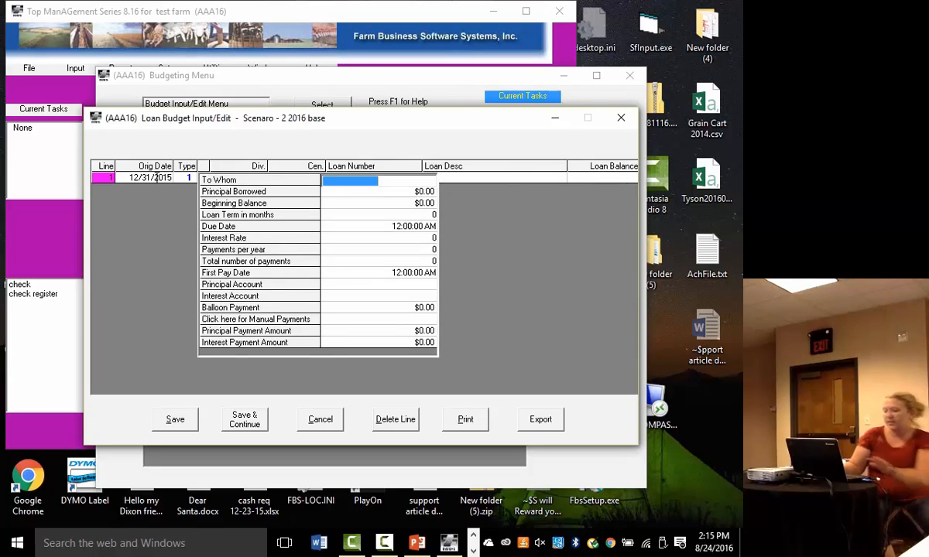
- Enter community as the lender, with a principal borrowed of $100,000.00 and a beginning balance of $50,000.00
type("community")
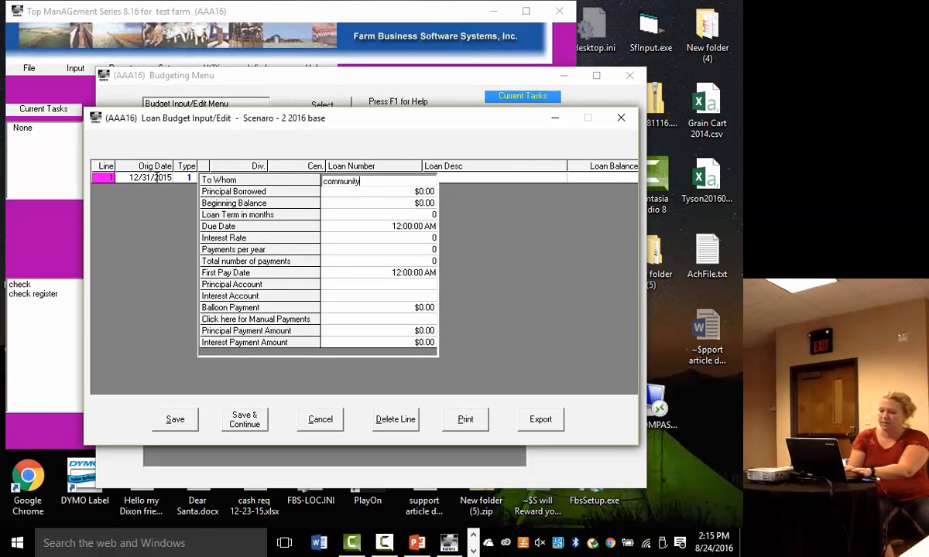
key("Return")
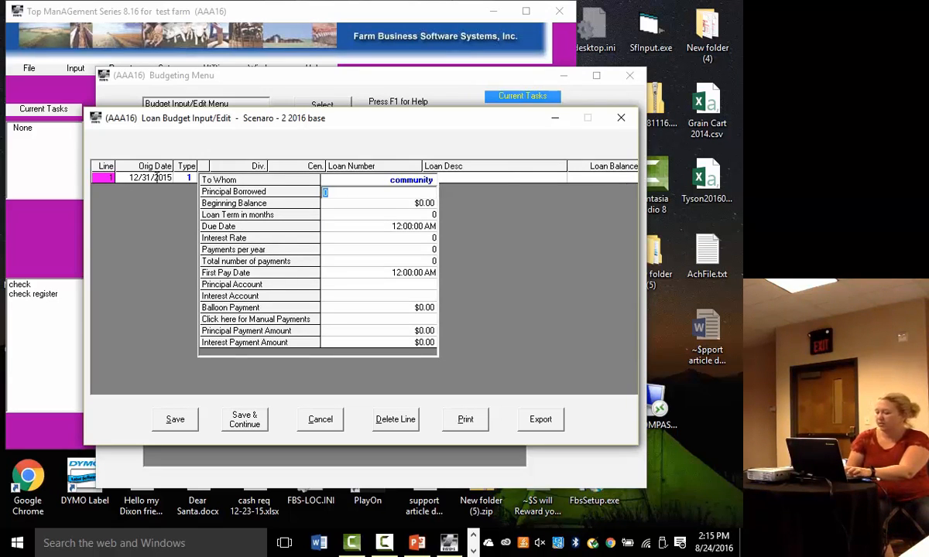
type("100000")
key("Return")
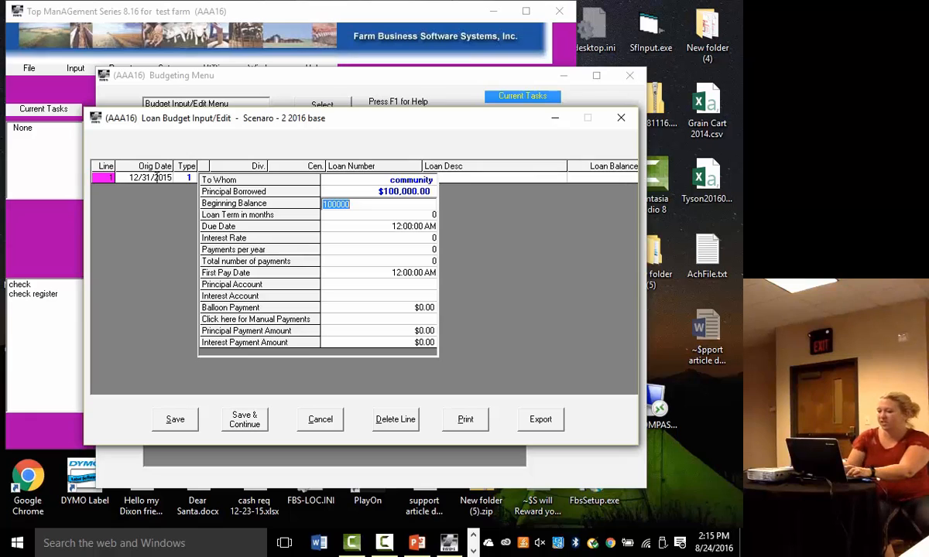
type("500")
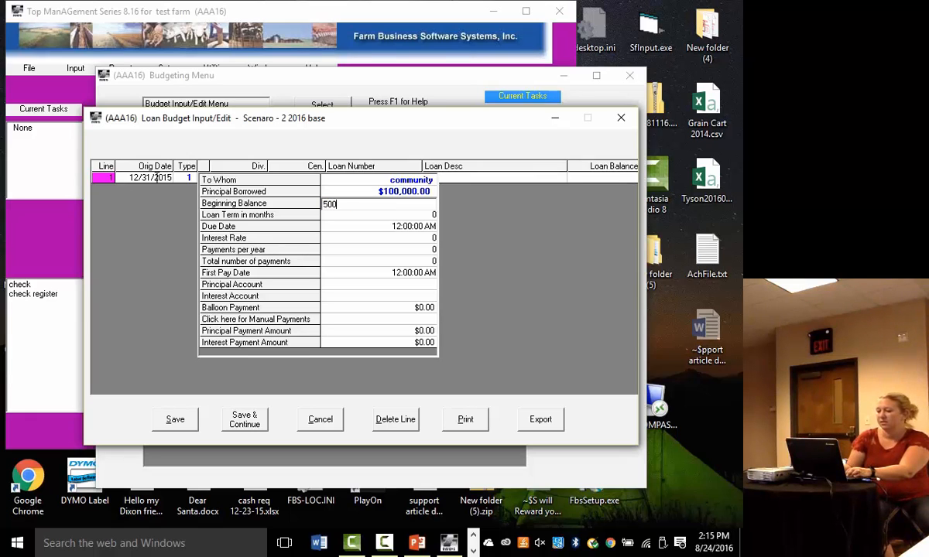
key("BackSpace")
type("000.00")
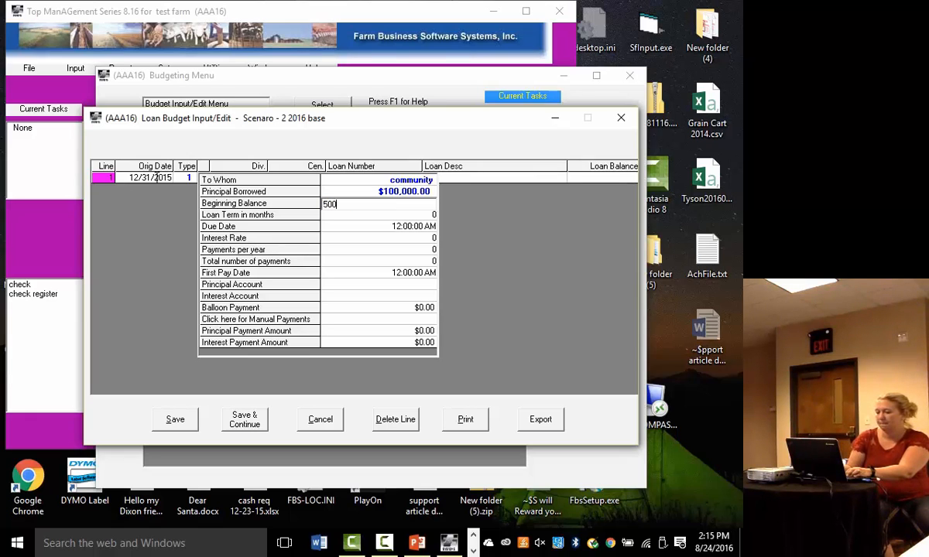
key("Tab")
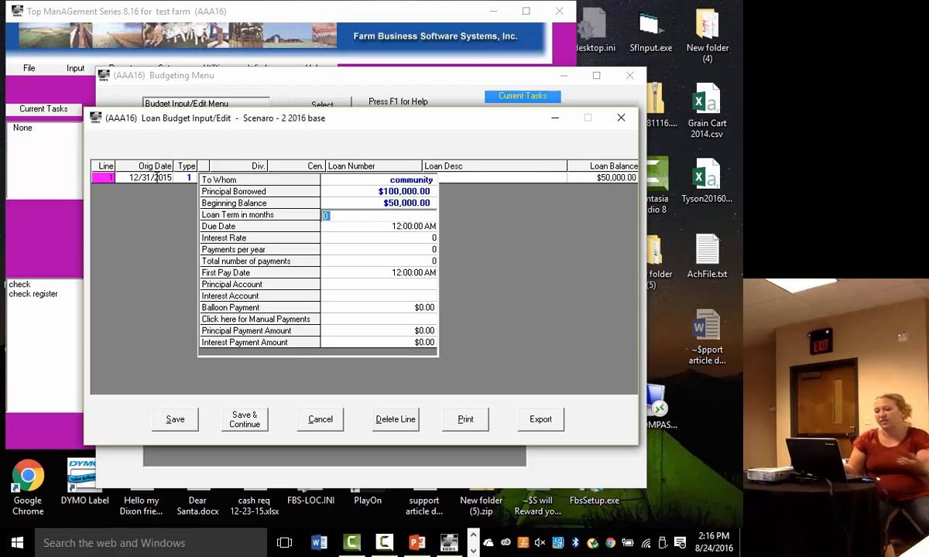
- Set the loan term to 36 months and accept the calculated due date
type("36")
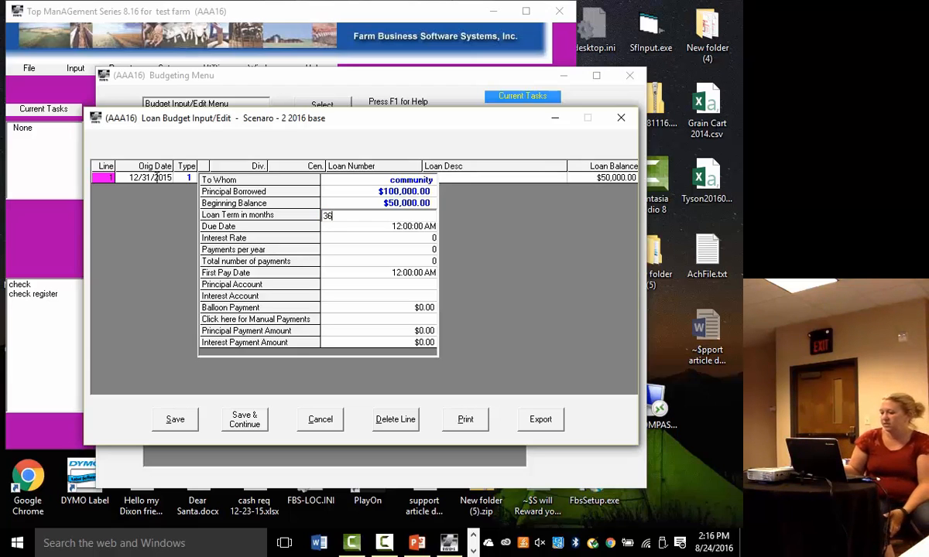
key("Tab")
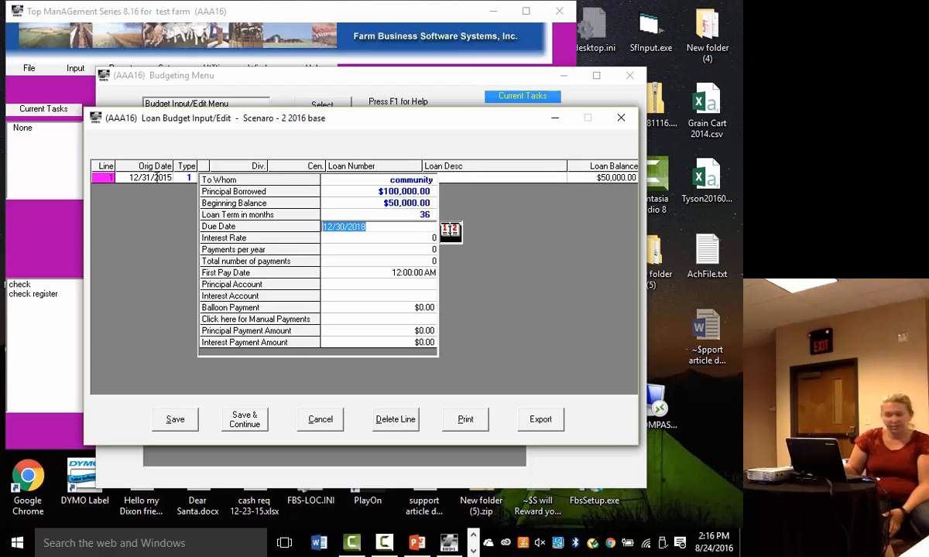
key("Tab")
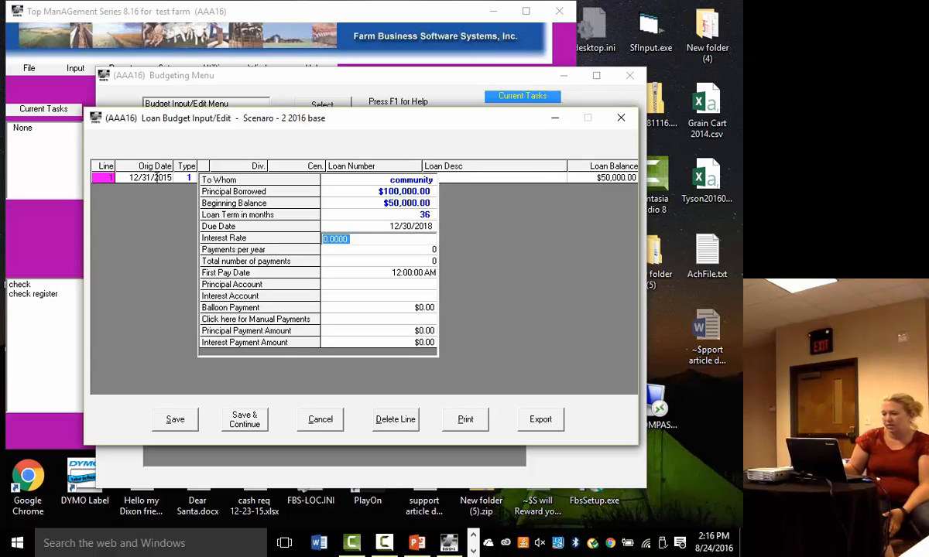
- Set the loan's interest rate to 2 and its payments per year to 2
type("2")
key("Tab")
type("2")
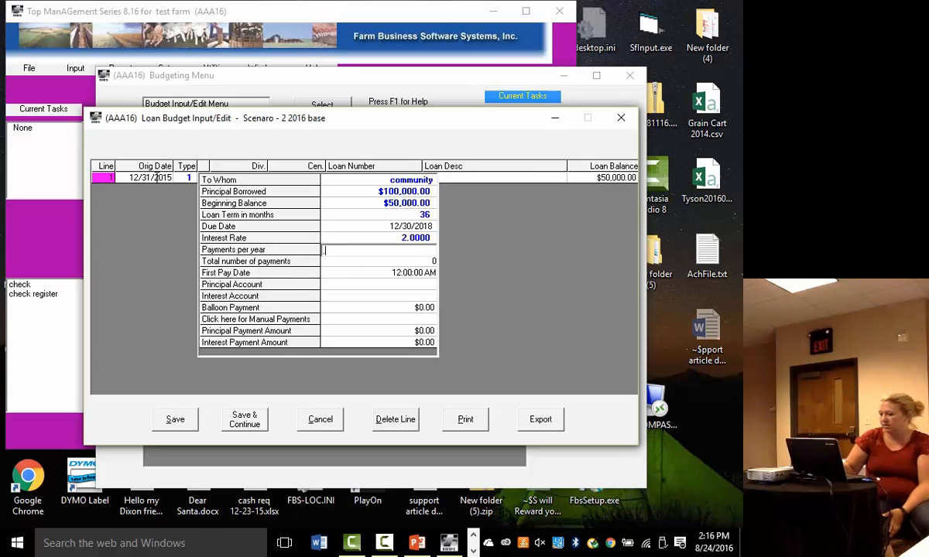
key("Tab")
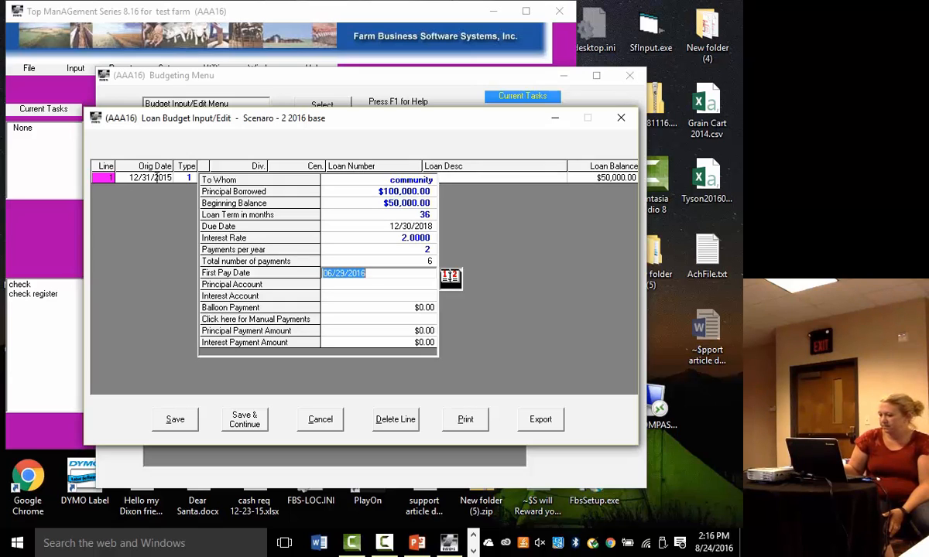
- Set the loan's interest rate to 2.25 with 12 payments per year and a first pay date of 01/15/2016
left_click(408, 236)
type("2.25")
key("Tab")
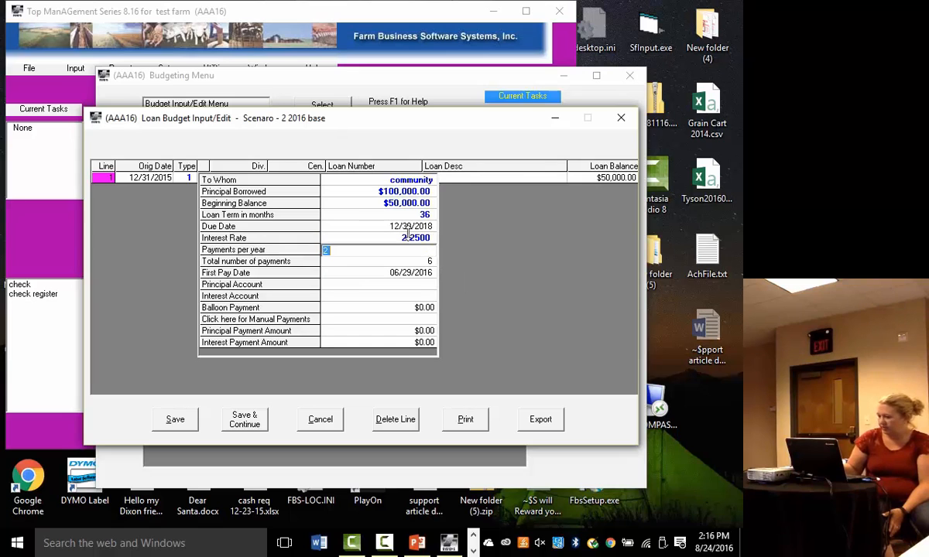
type("12")
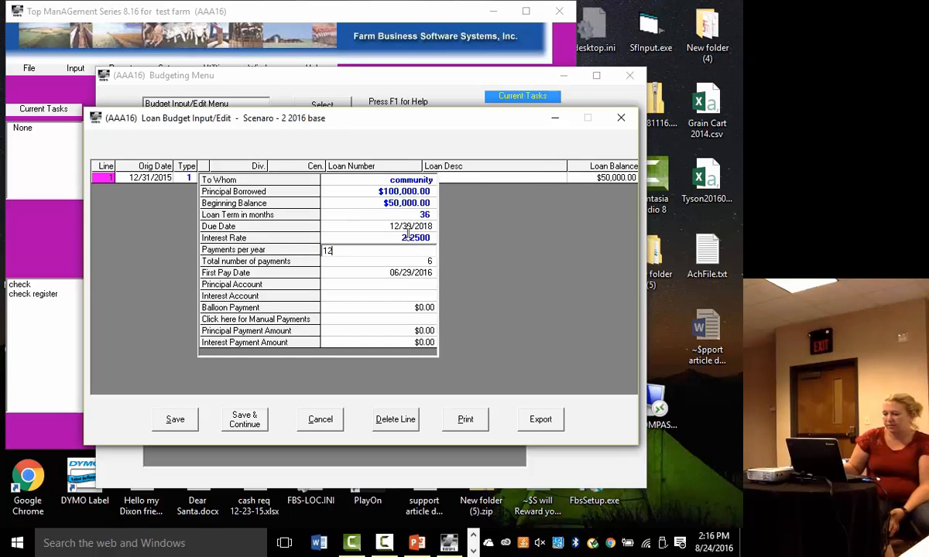
key("Tab")
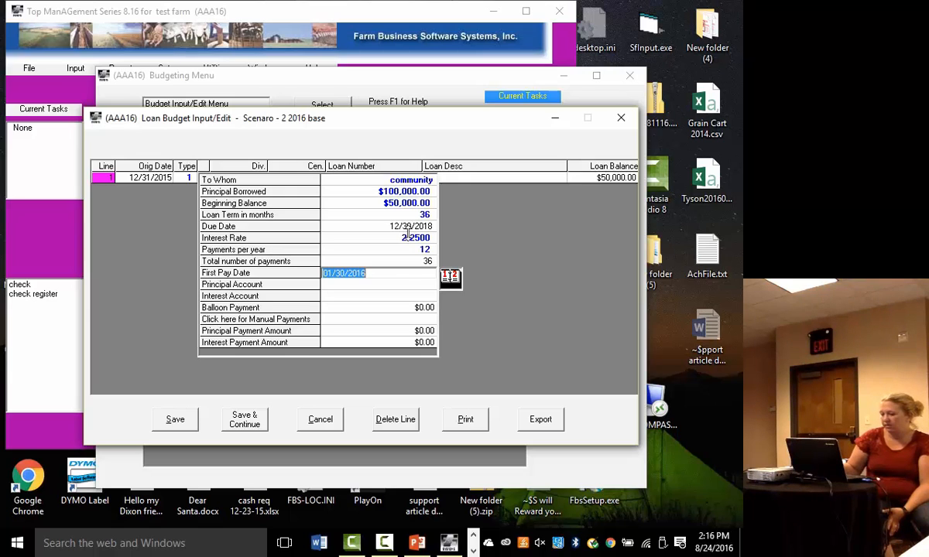
type("01152016")
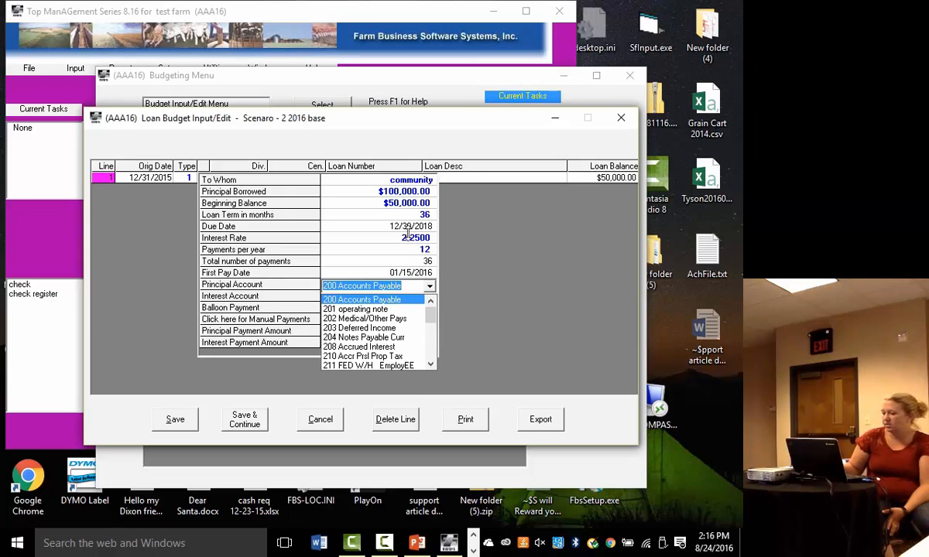
- Assign 201 operating note as the principal account and 550 Operating Loan Int as the interest account
key("Down")
key("Down")
key("Down")
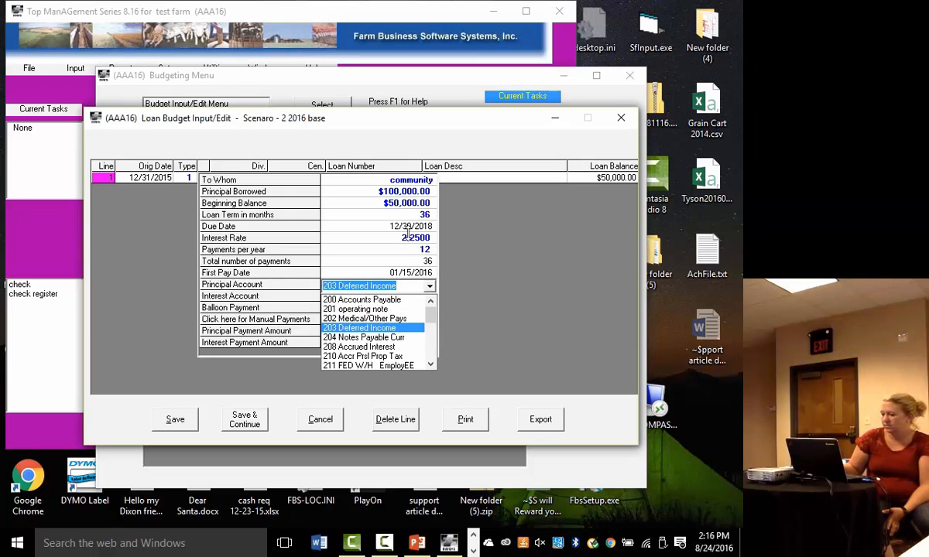
key("Down")
key("Up")
key("Up")
key("Up")
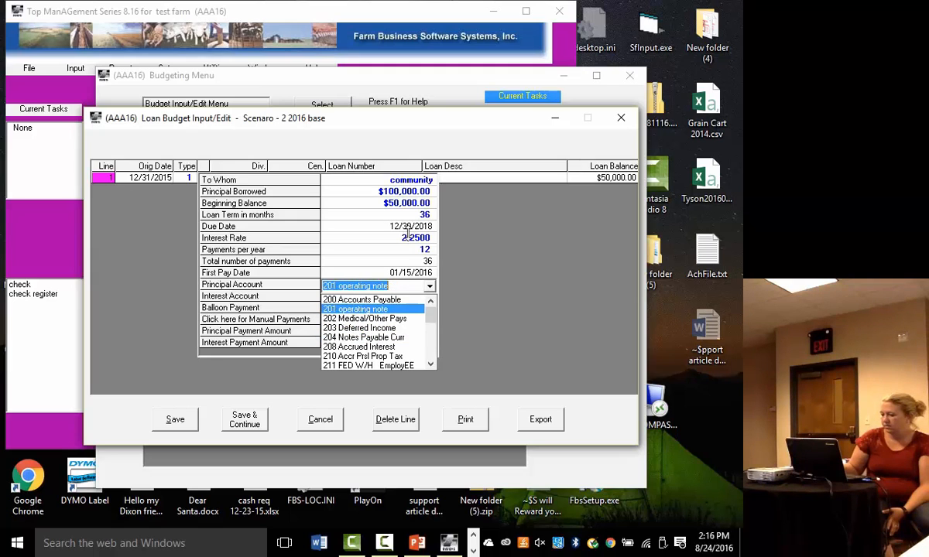
key("Return")
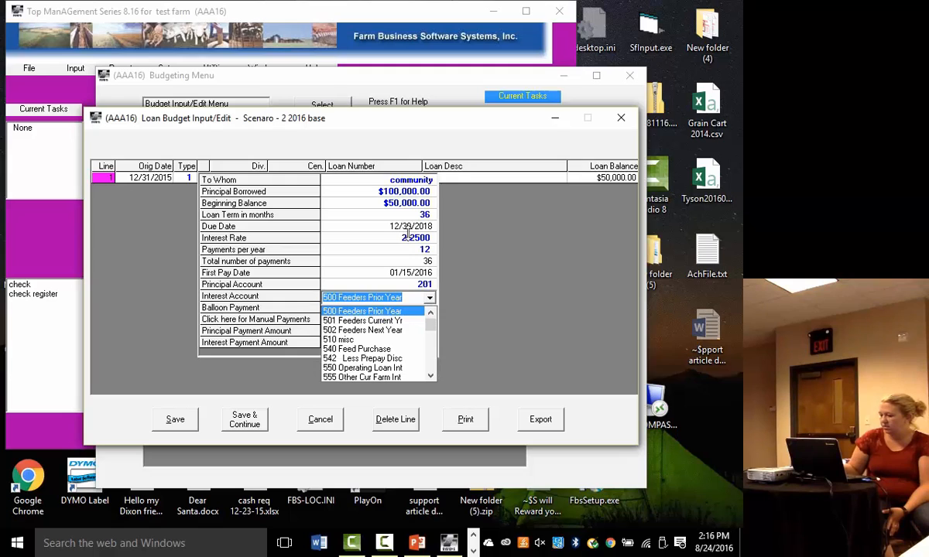
left_click(378, 367)
key("Return")
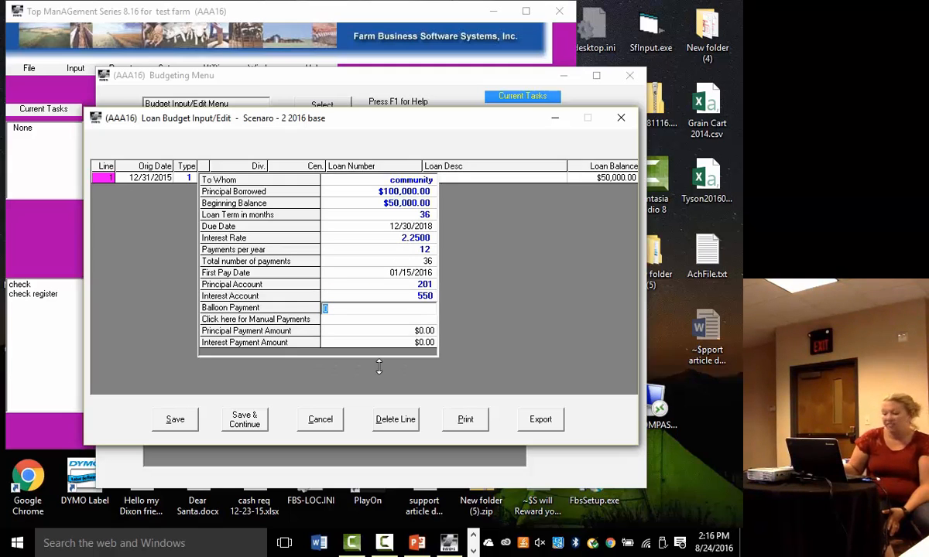
- Set the balloon payment to 20000 and accept the calculated principal and interest payment amounts
type("20000.00")
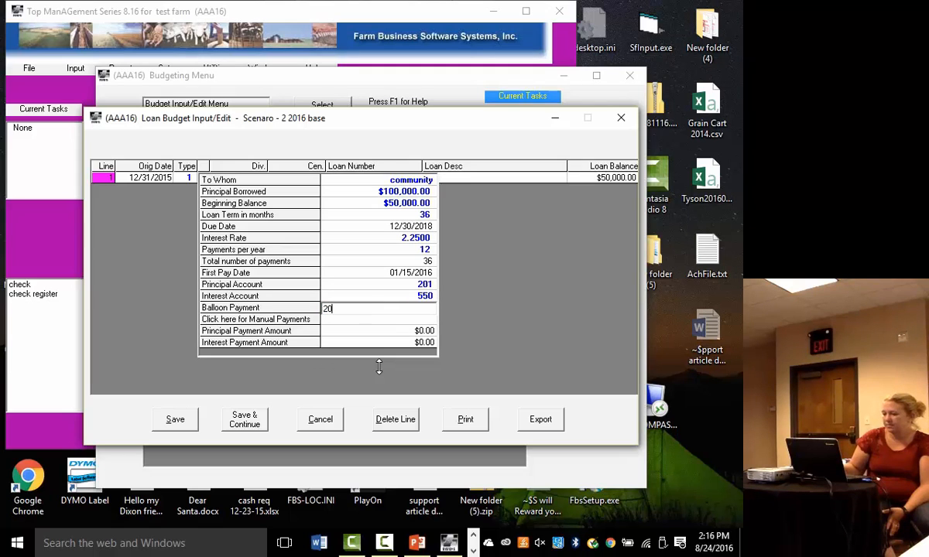
key("Return")
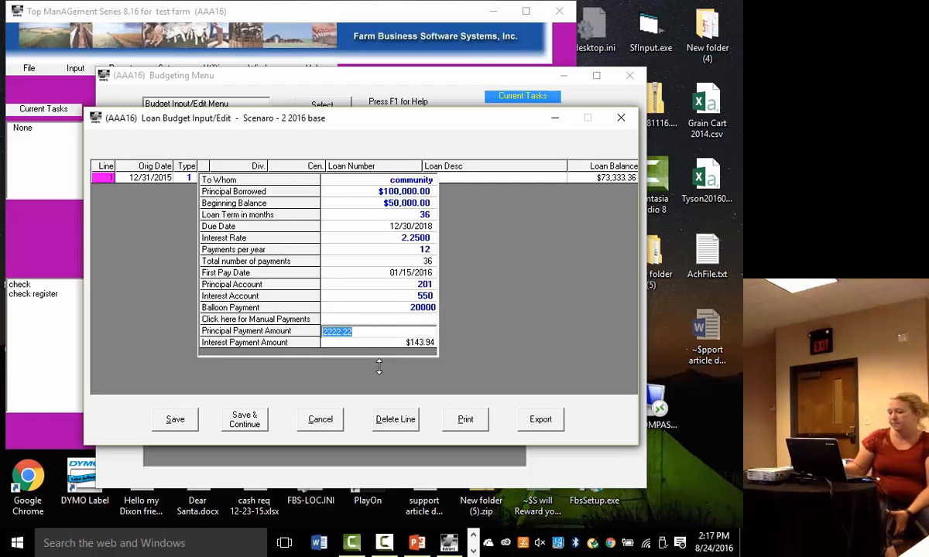
key("Return")
key("Return")
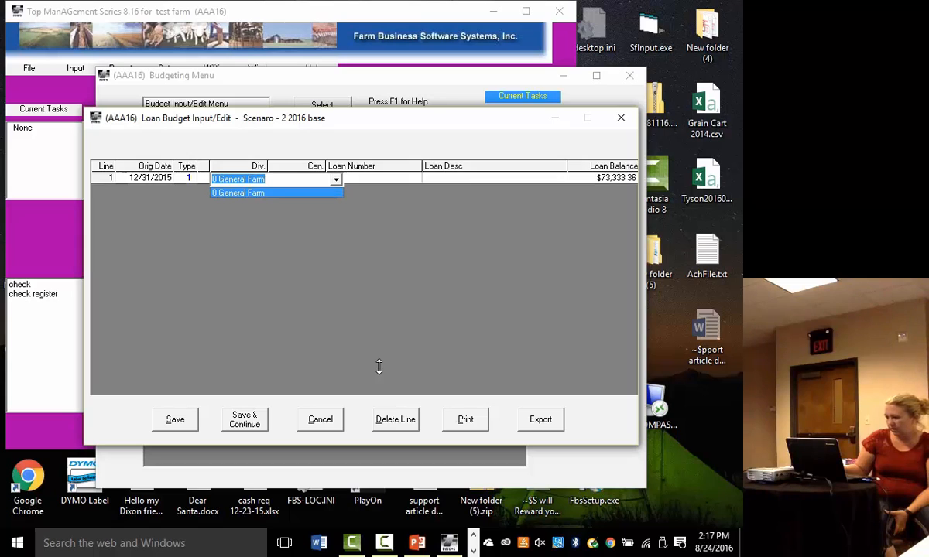
- Assign loan line 1 to division 0 General Farm and center 0 General Farm
key("Return")
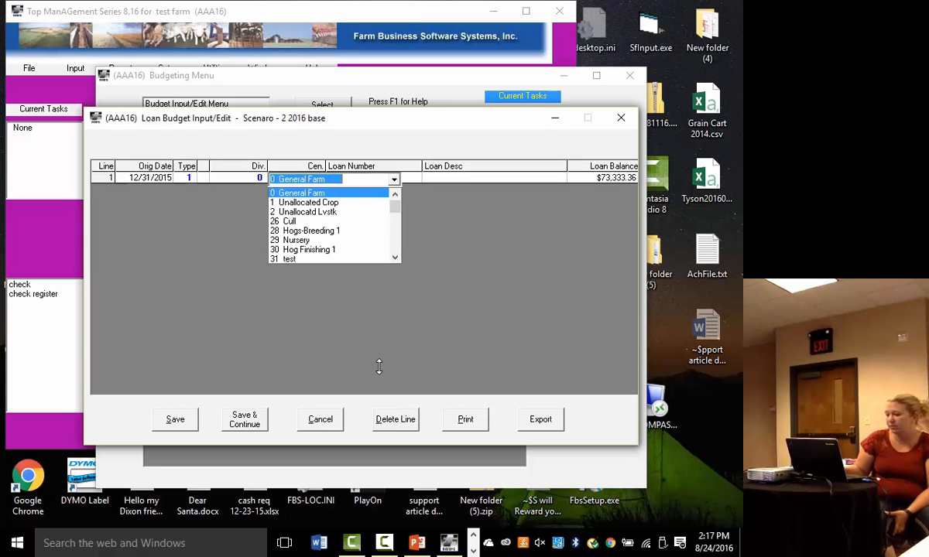
key("Down")
key("Down")
key("Down")
key("Down")
key("Down")
key("Down")
key("Down")
key("Down")
key("Down")
key("Down")
key("Down")
key("Down")
key("Down")
key("Down")
key("Down")
key("Down")
key("Down")
key("Down")
key("Down")
key("Down")
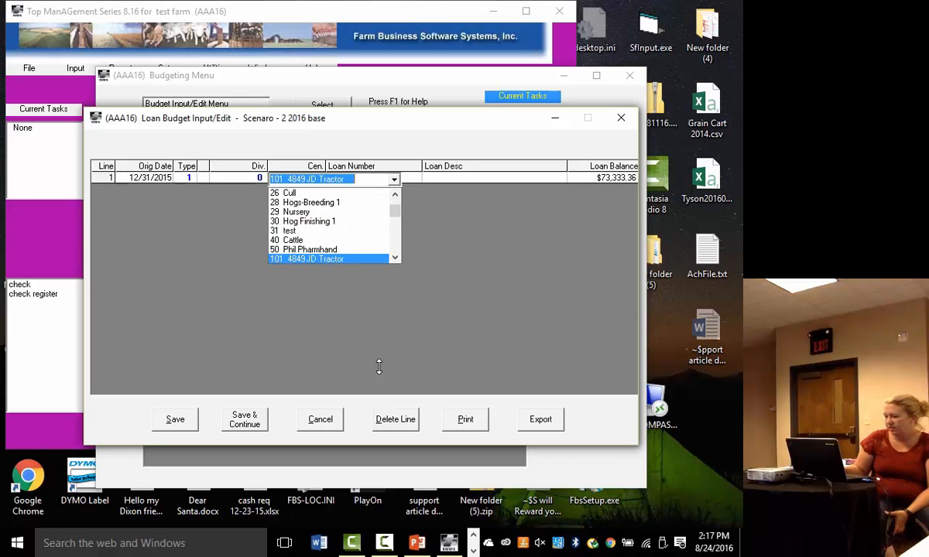
key("Down")
key("Down")
key("Down")
key("Down")
key("Down")
key("Down")
key("Down")
key("Down")
key("Down")
key("Down")
key("Down")
key("Down")
key("Down")
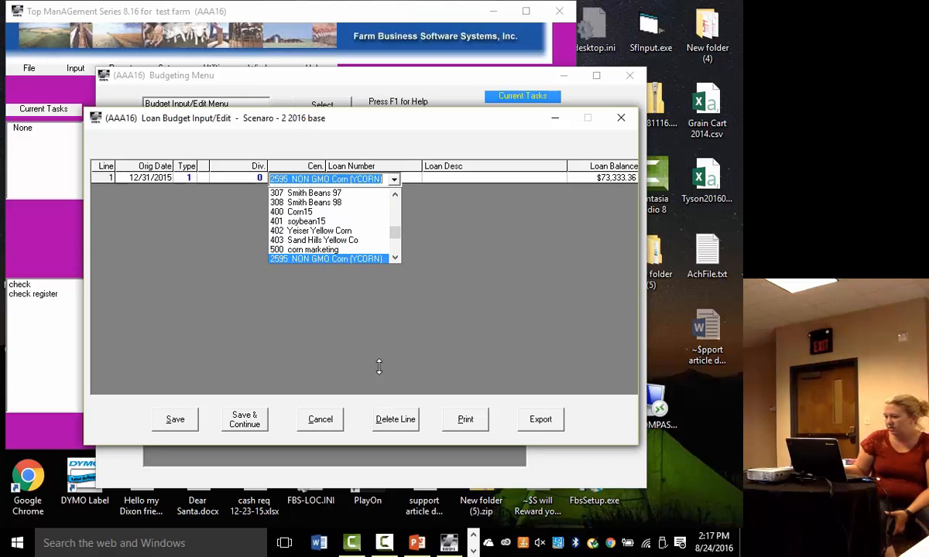
key("Up")
key("Up")
key("Up")
key("Up")
key("Up")
key("Up")
key("Up")
key("Up")
key("Up")
key("Up")
key("Up")
key("Up")
key("Up")
key("Up")
key("Up")
key("Up")
key("Up")
key("Up")
key("Up")
key("Up")
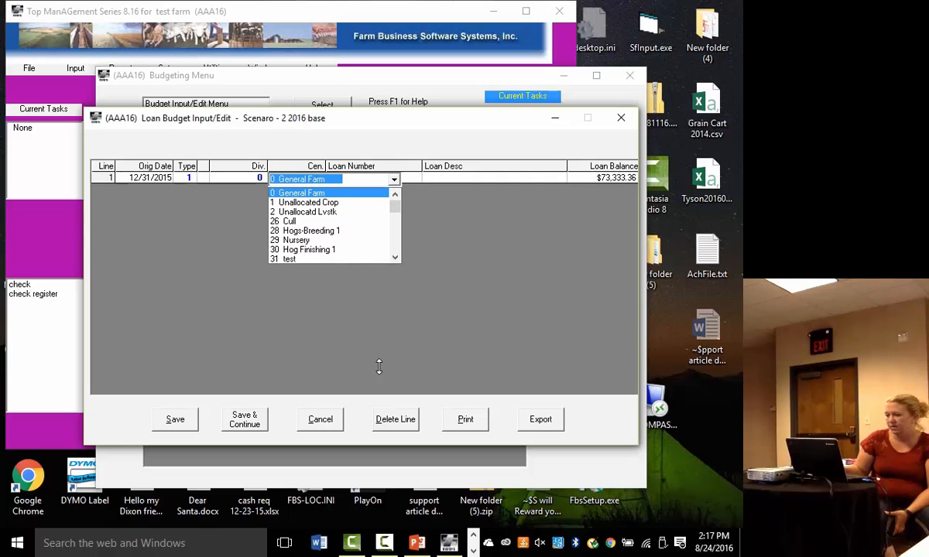
key("Tab")
- Enter the loan number and the description "operating loan" on line 1, and save the loan record
type("123")
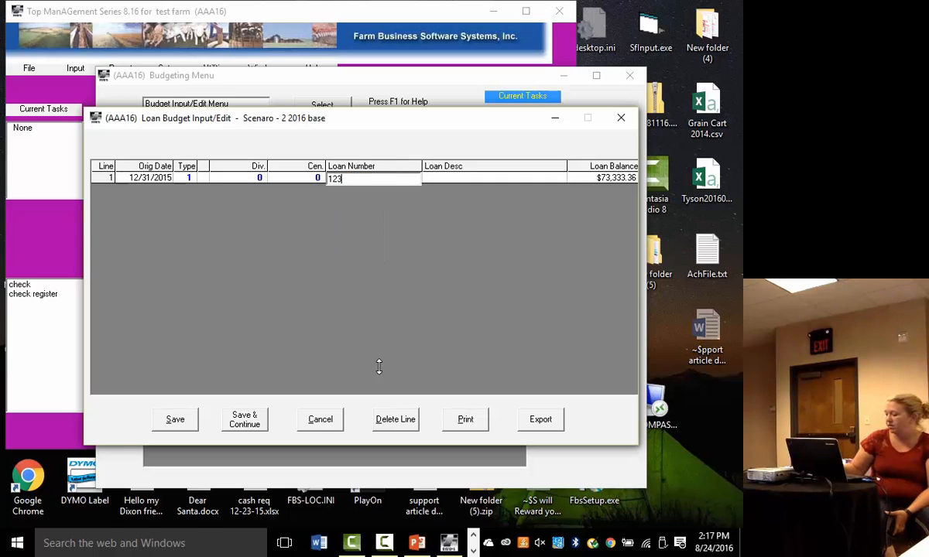
type("-5678")
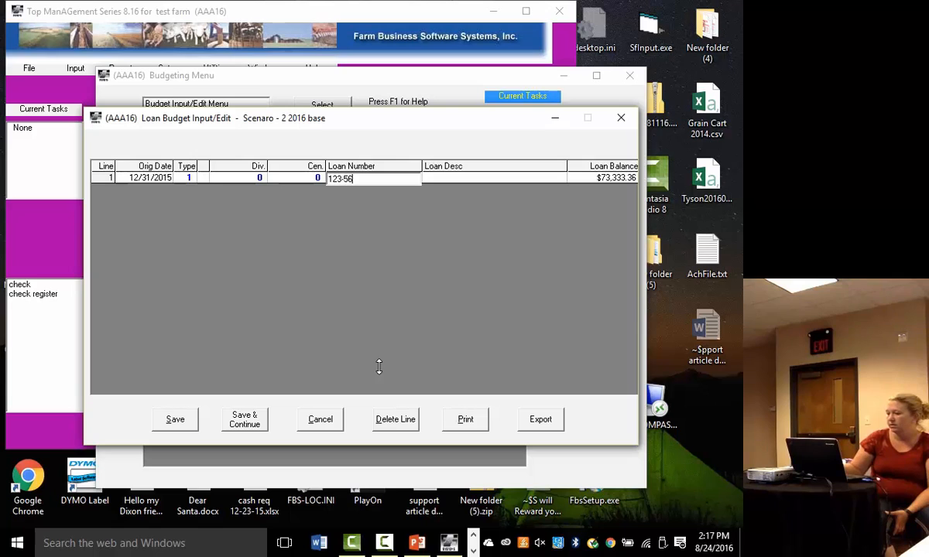
key("Tab")
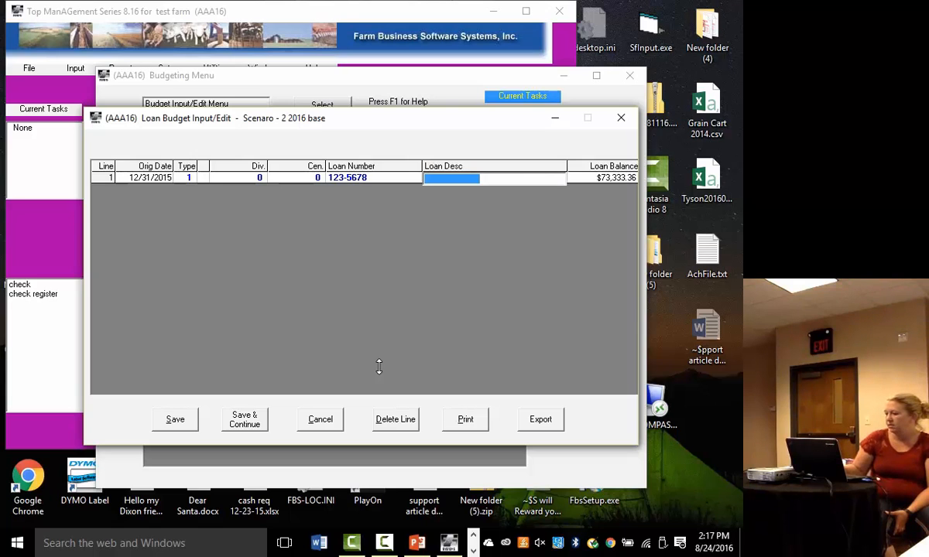
type("op")
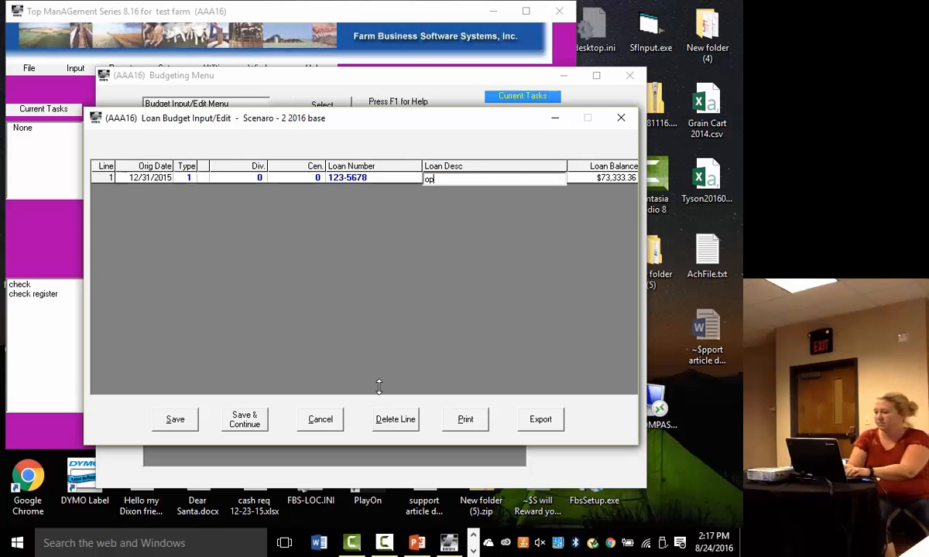
type("erating loan")
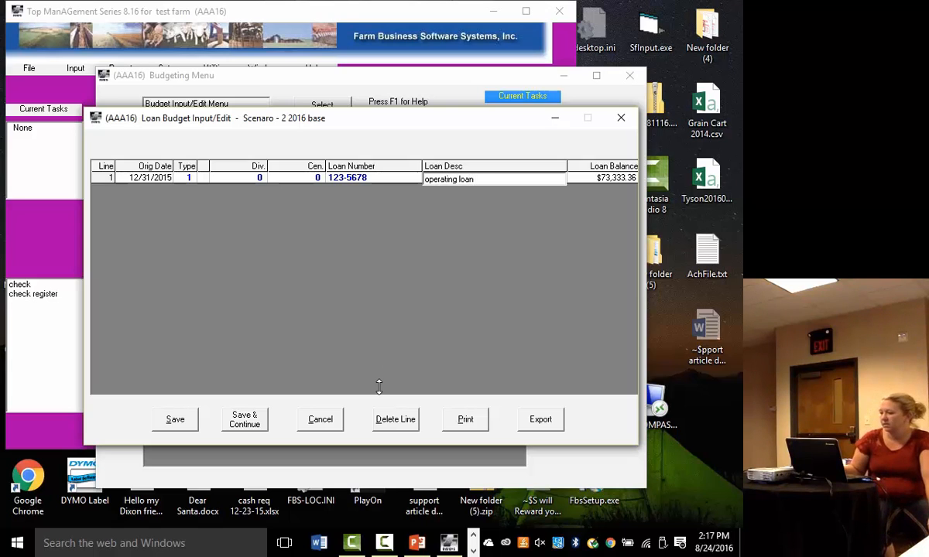
key("Return")
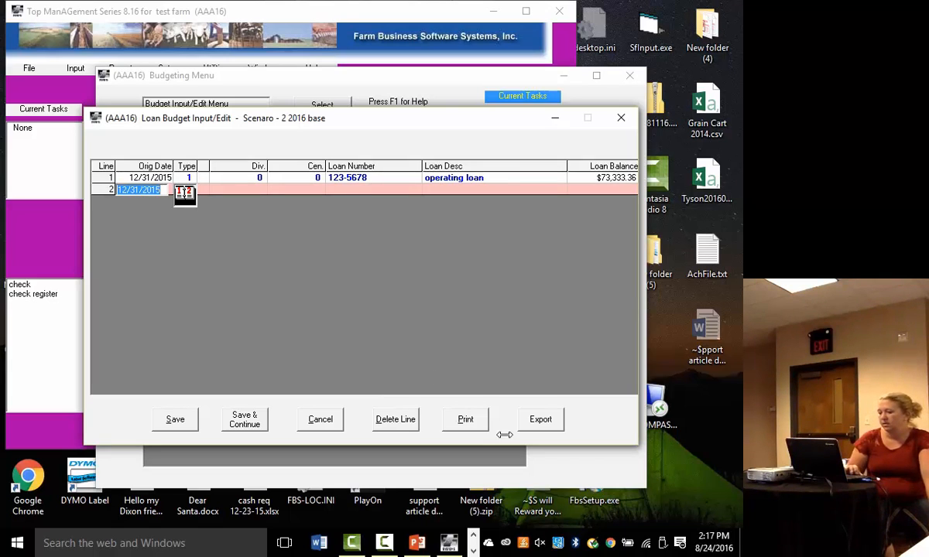
left_click(178, 418)
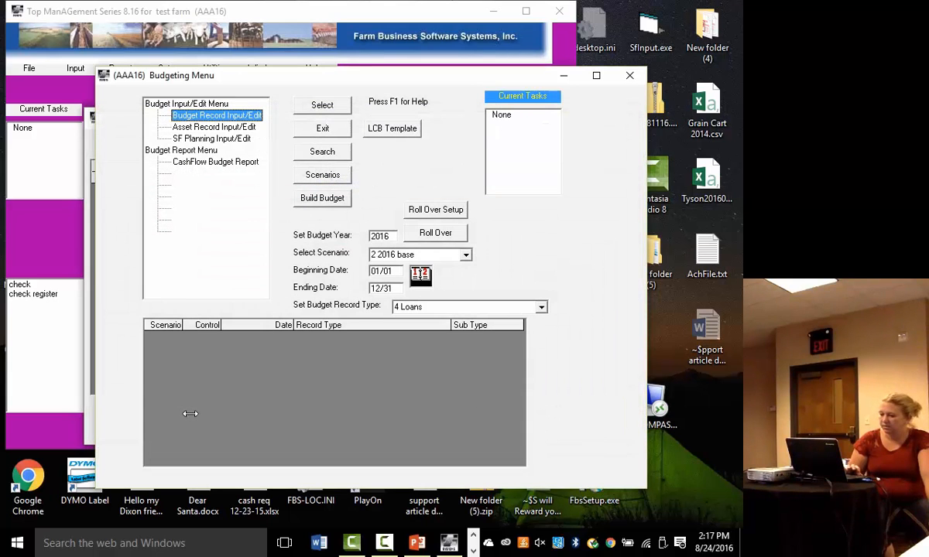
- Review the monthly cash flow budget report for scenario 2 2016 base, covering 01/01/2016 to 12/31/2016, and close it
left_click(207, 163)
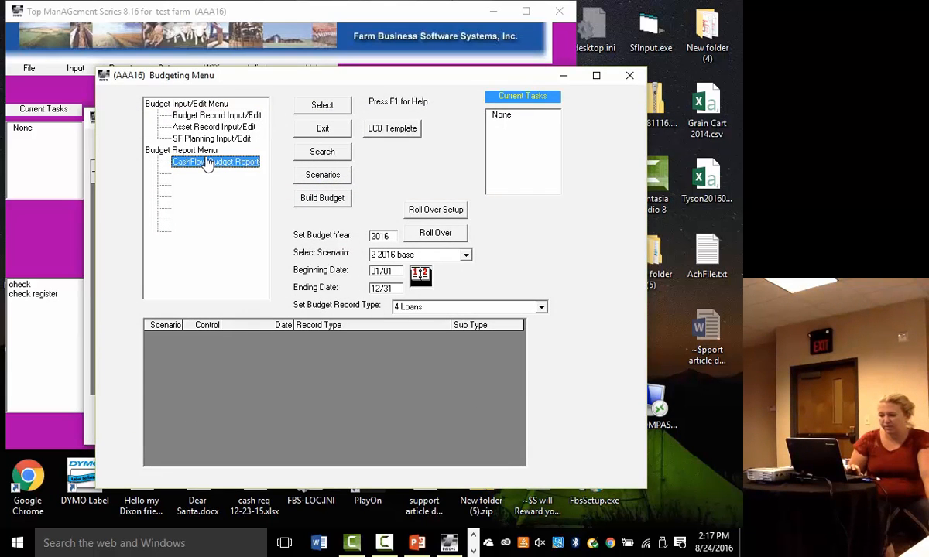
left_click(322, 105)
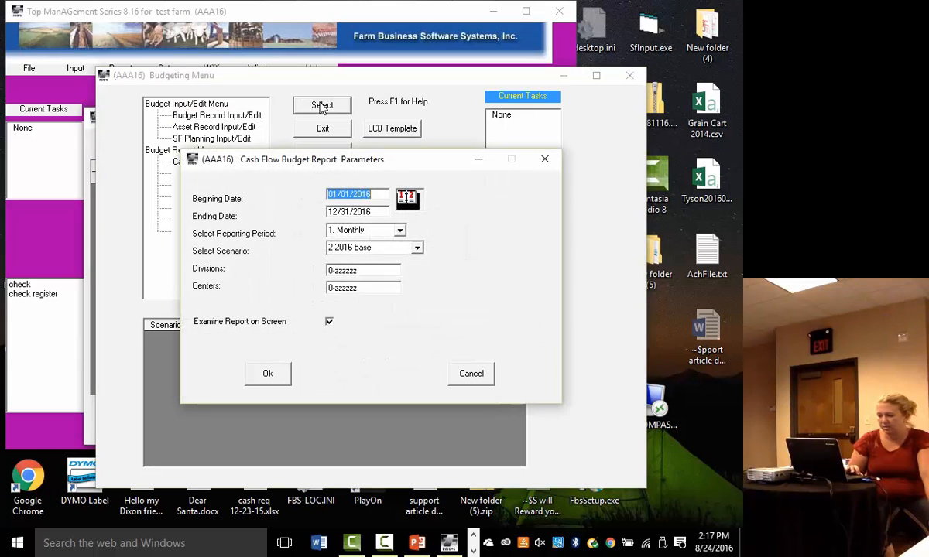
left_click(257, 375)
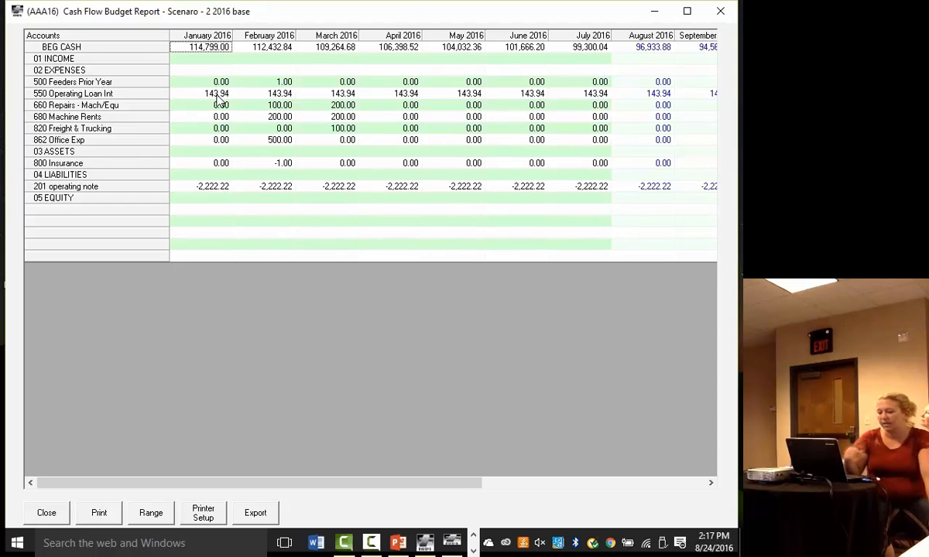
left_click(61, 513)
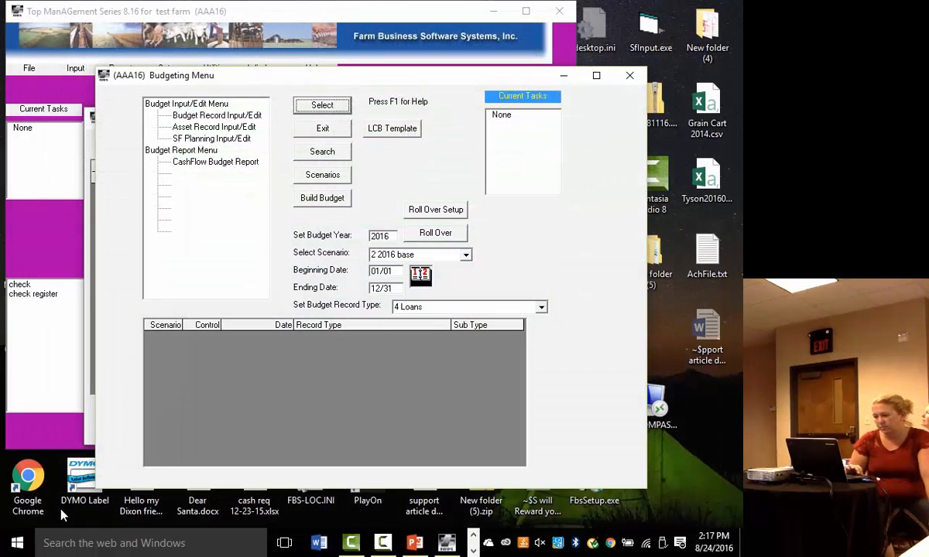
- Set the budget record type to 1 Crop Operation Harvest/Apply Inputs and open the budget record entry
left_click(541, 307)
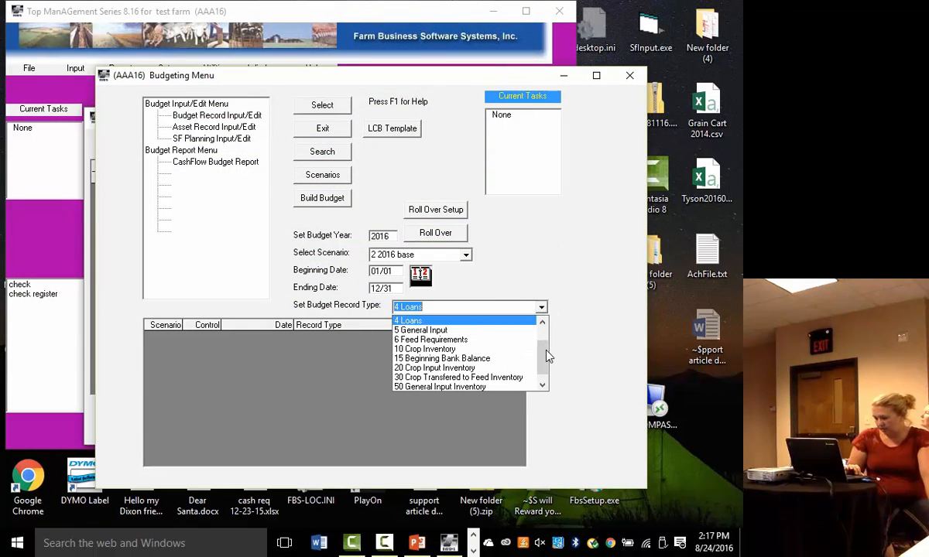
left_click_drag(547, 355, 545, 327)
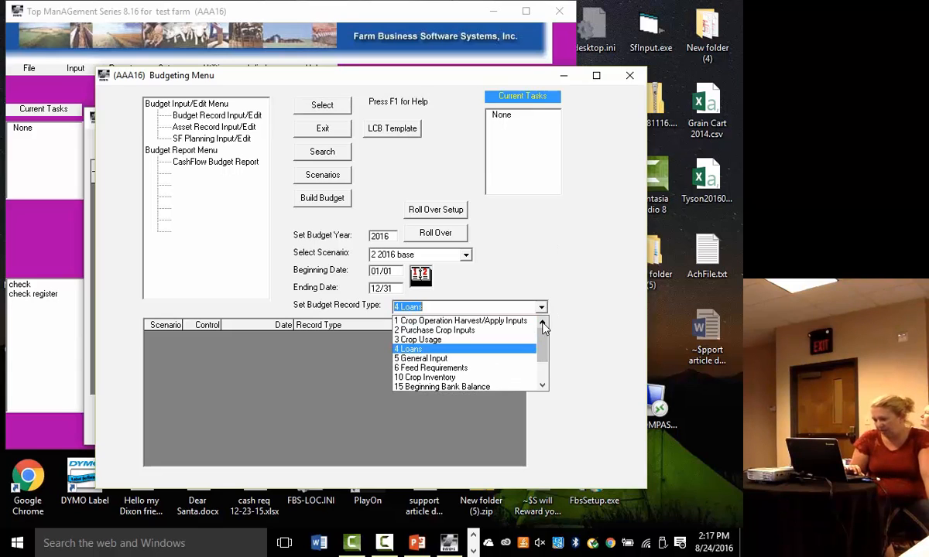
left_click(490, 325)
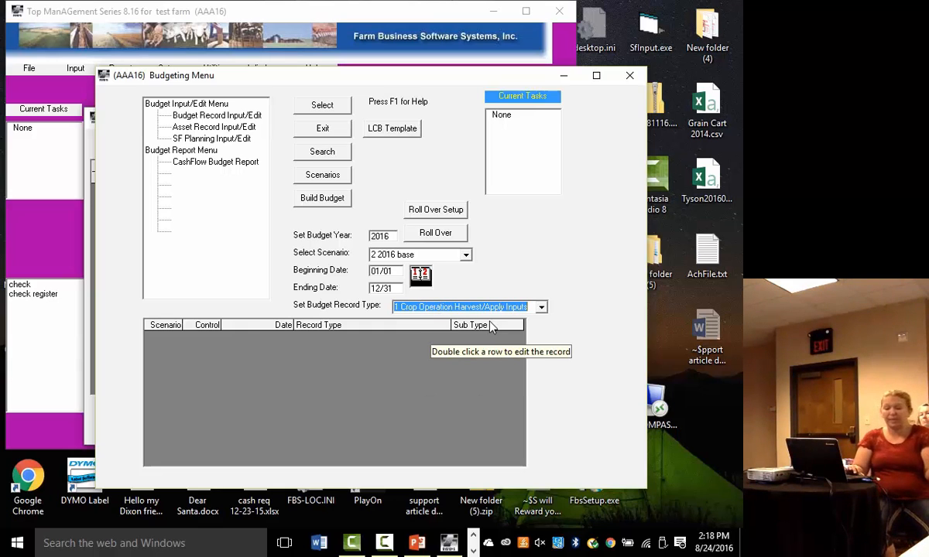
left_click(228, 115)
left_click(301, 108)
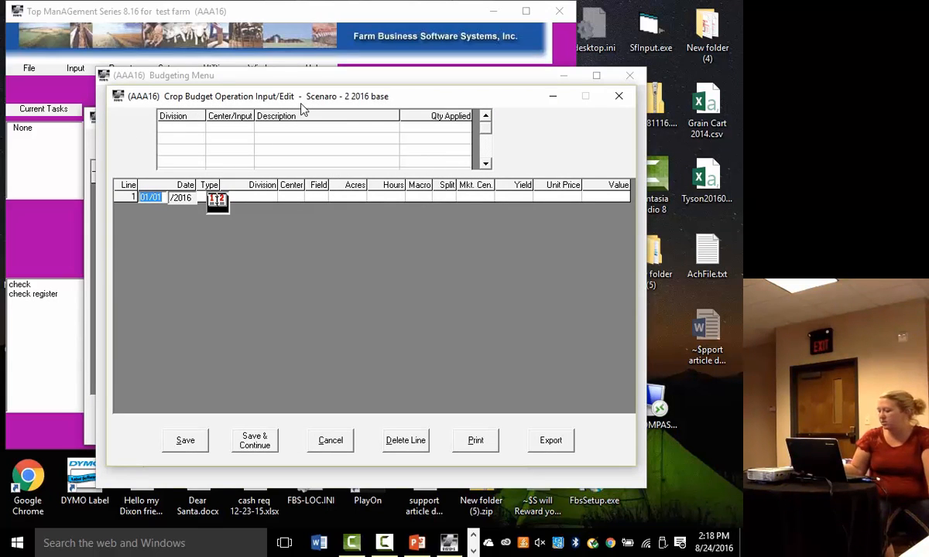
- Date crop operation line 1 as 05/01/2016 and set its type to Inputs
type("05")
key("Return")
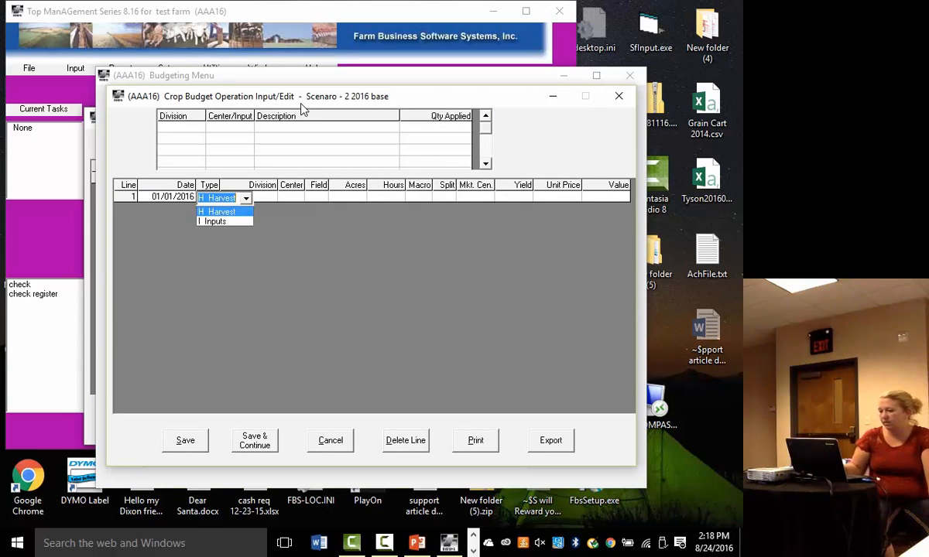
left_click(163, 199)
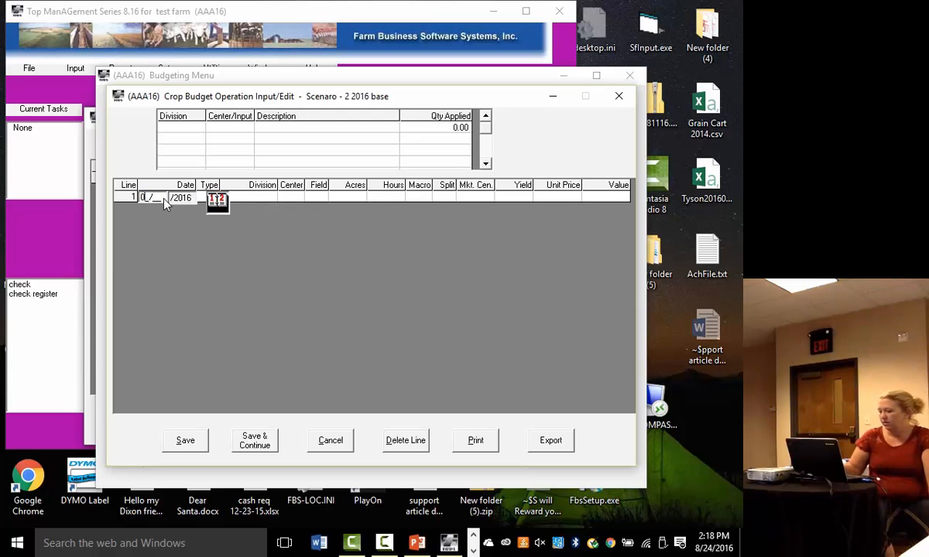
key("Return")
key("Down")
key("Return")
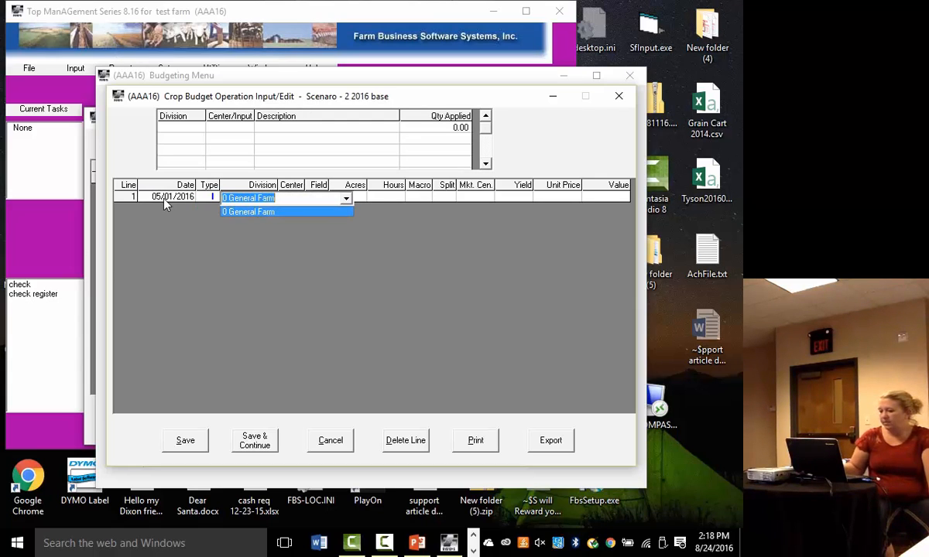
- Assign line 1 to division 0 General Farm, center 207 and field 11 Sand Hills, accepting the field's acres
key("Return")
key("Down")
key("Return")
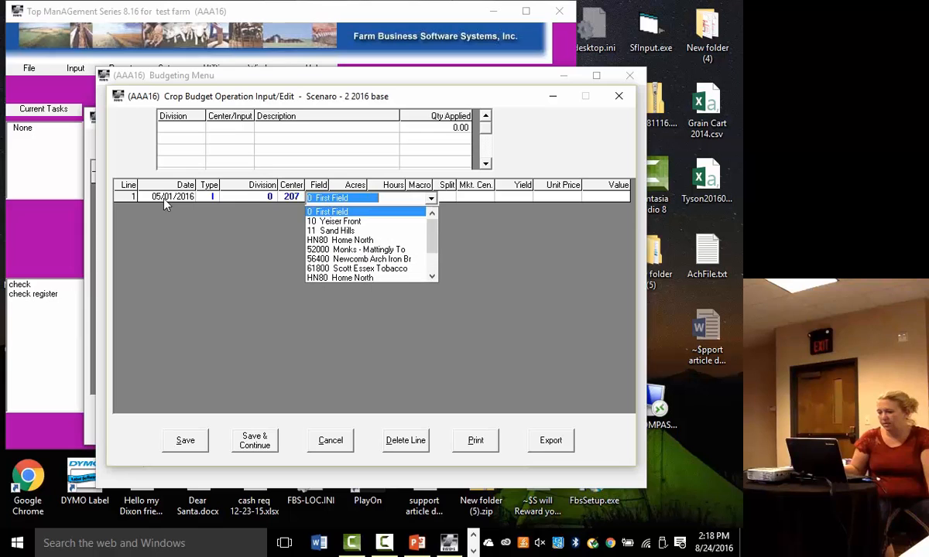
key("Down")
key("Down")
key("Return")
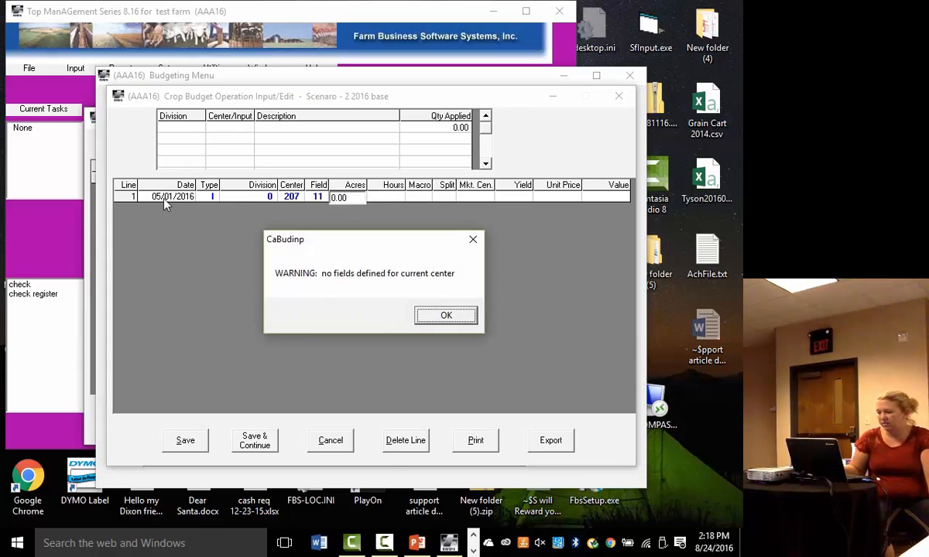
key("Return")
- Leave line 1's hours at 0.00 and apply macro 2 first pass chemicals with split 1 100
key("Return")
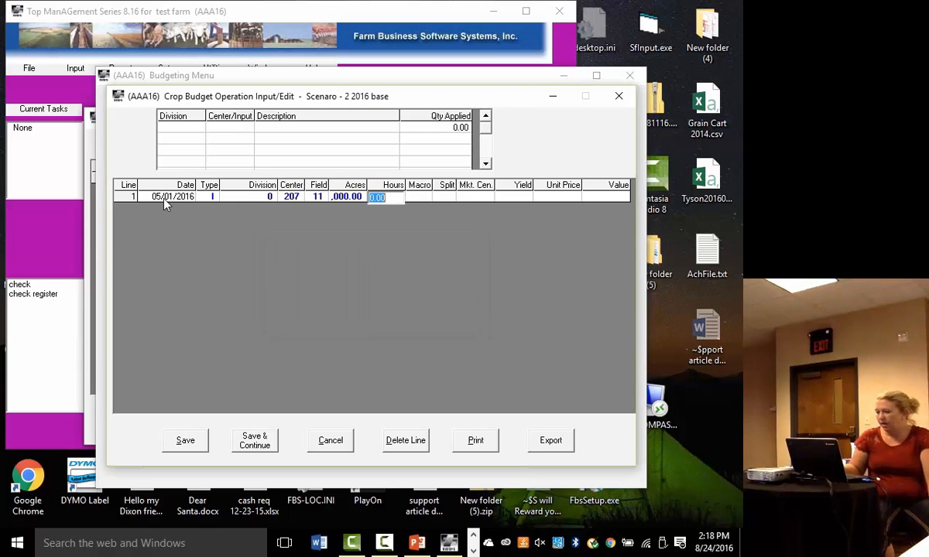
key("Return")
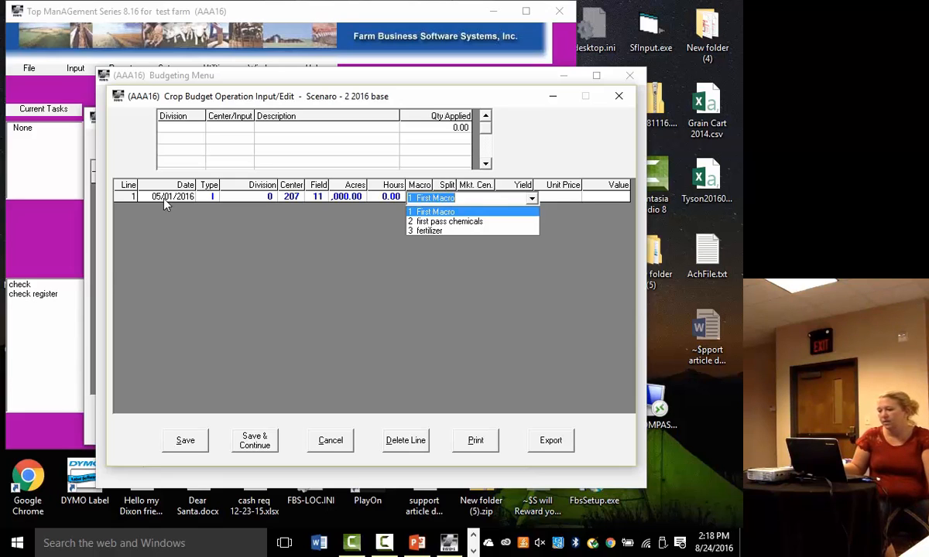
key("Down")
key("Tab")
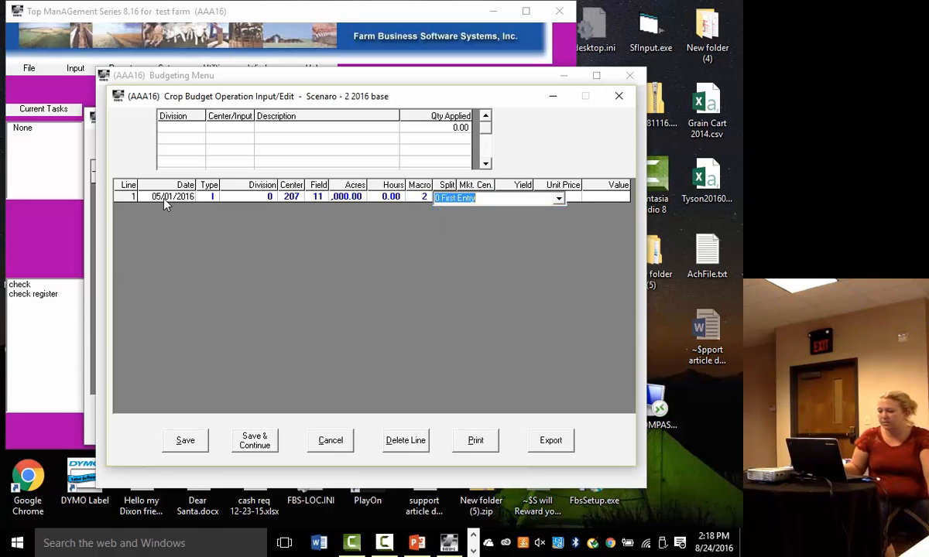
key("alt+Down")
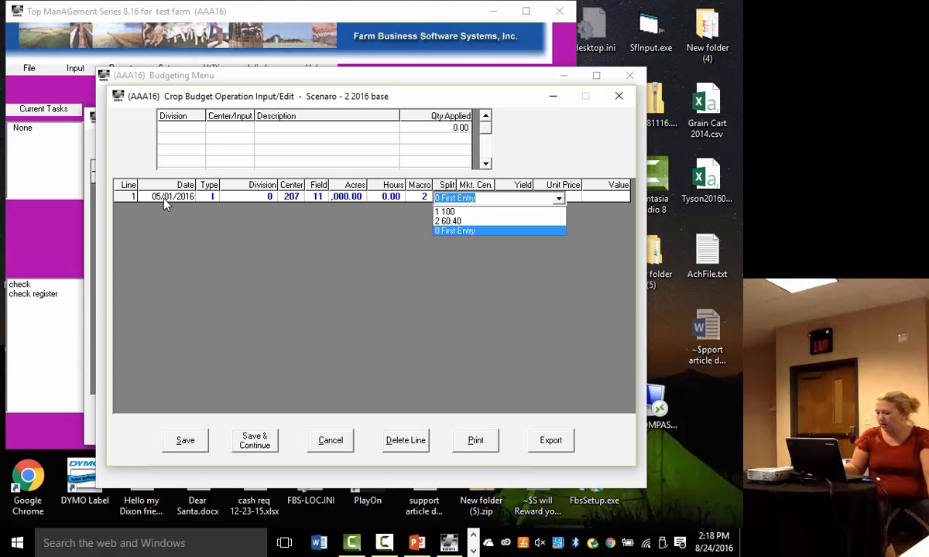
key("Up")
key("Up")
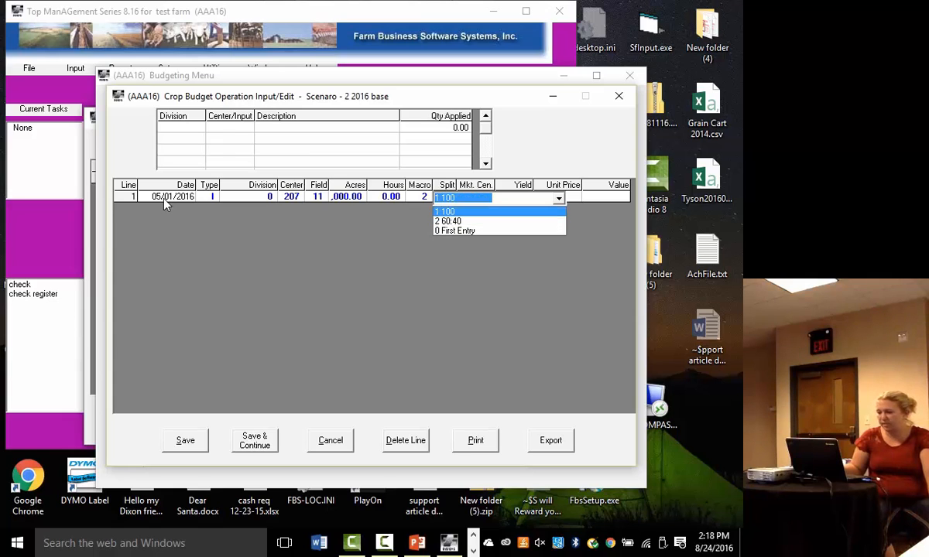
key("Return")
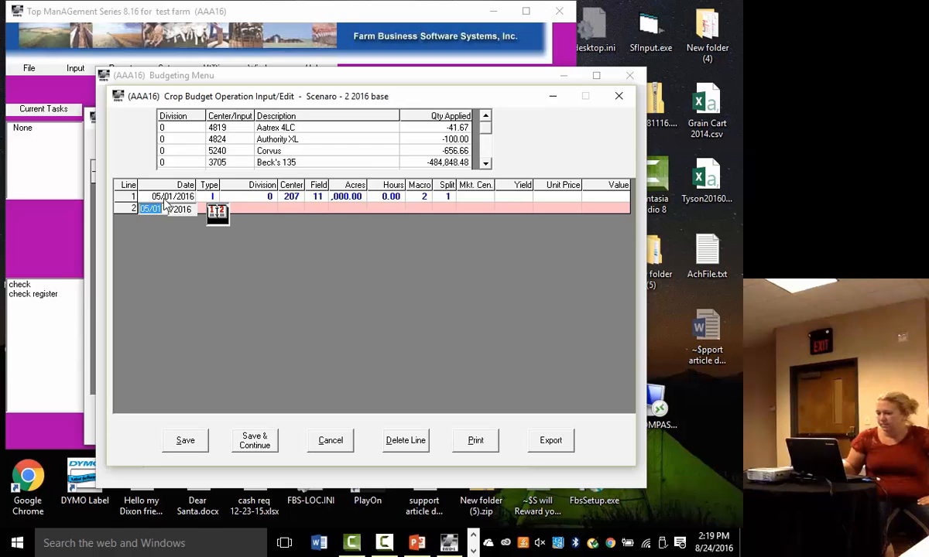
- Start crop operation line 2 with the date 05/01/2016 and type Inputs
type("0")
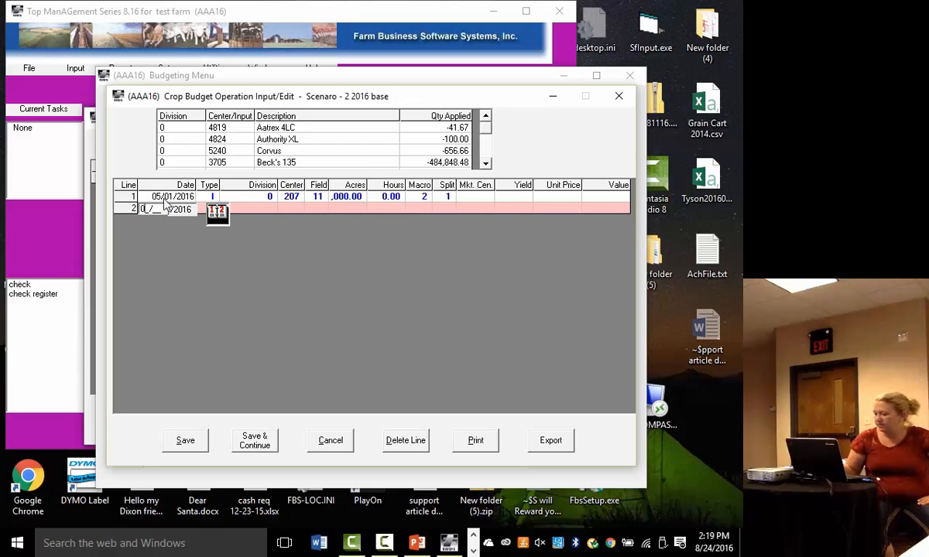
type("5/01")
key("Tab")
- Assign line 2 to division 0 General Farm, center 208 and field 52000, with 57 acres
key("Tab")
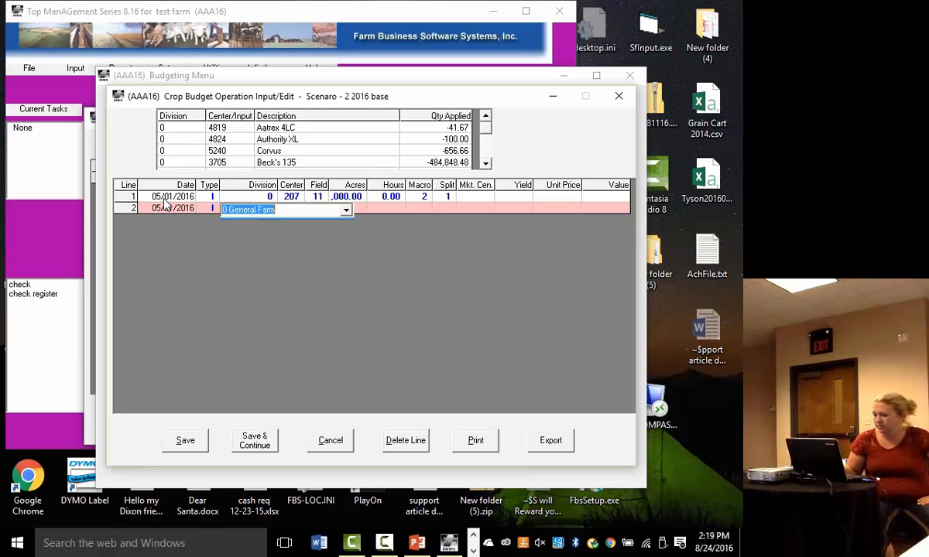
key("Tab")
key("Down")
key("Tab")
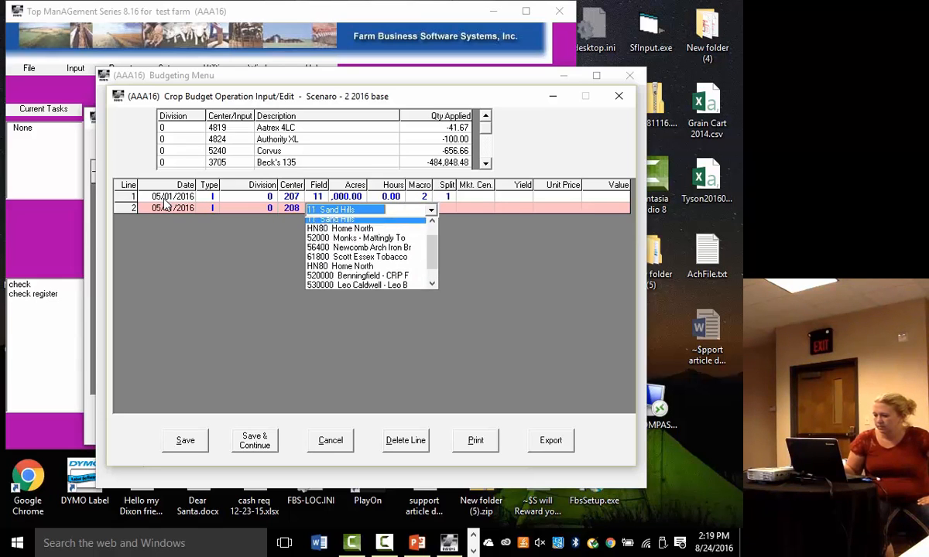
key("Down")
key("Down")
- Apply macro 2 first pass chemicals and split 1 to line 2, and save the crop operation records
key("Tab")
key("Return")
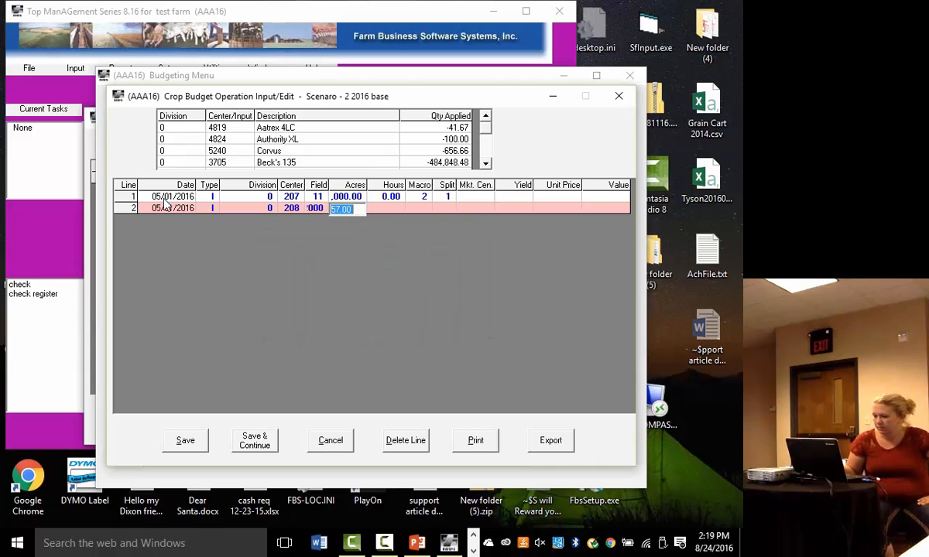
type("57")
key("Tab")
key("Tab")
key("Down")
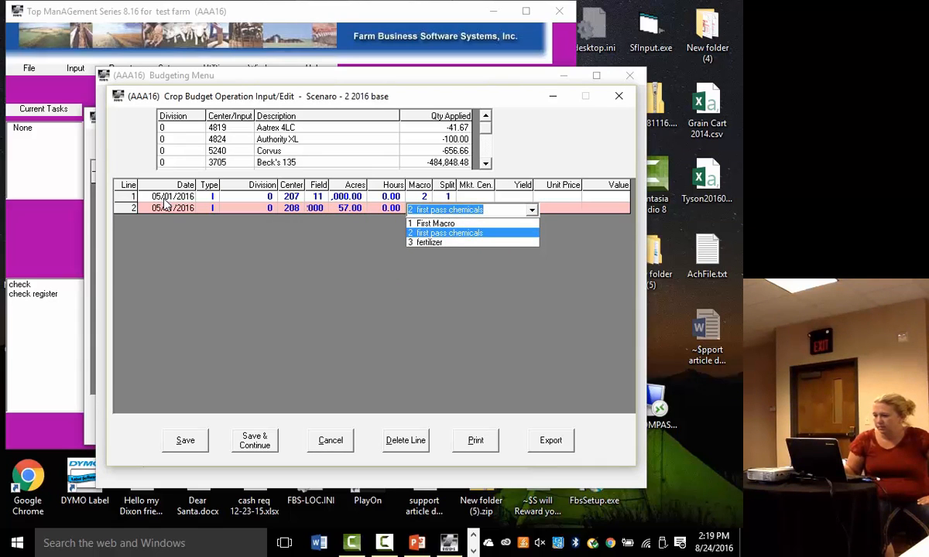
key("Tab")
key("Tab")
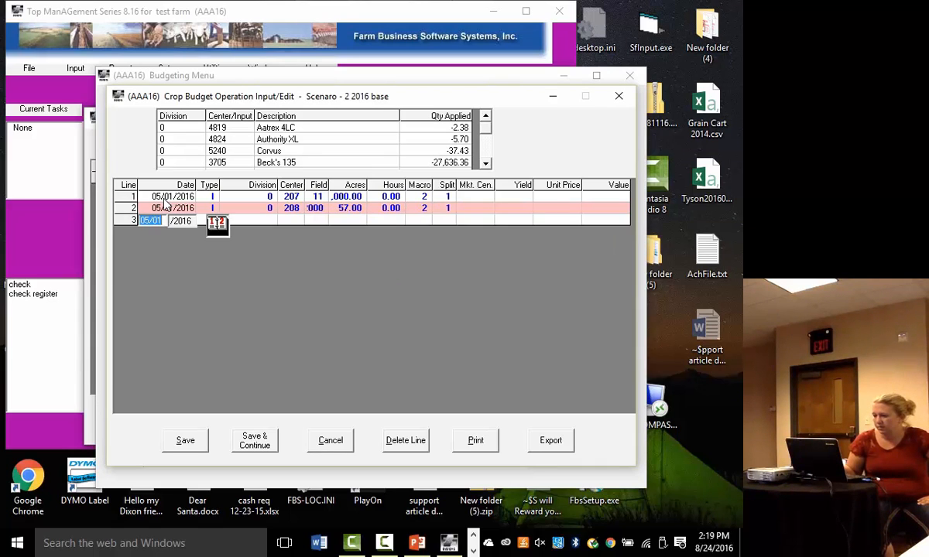
left_click(186, 441)
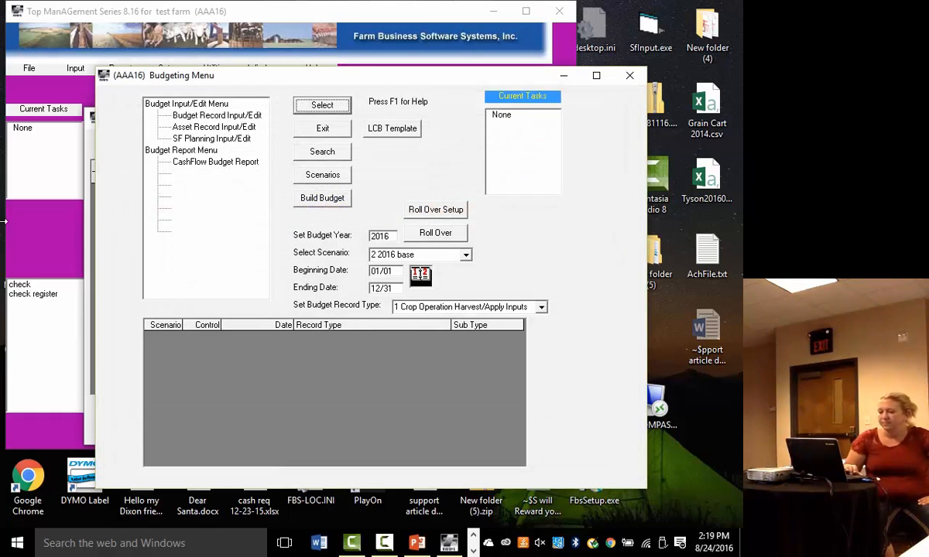
- Open the Crop Inputs Inventory report from the crop reports
left_click(52, 79)
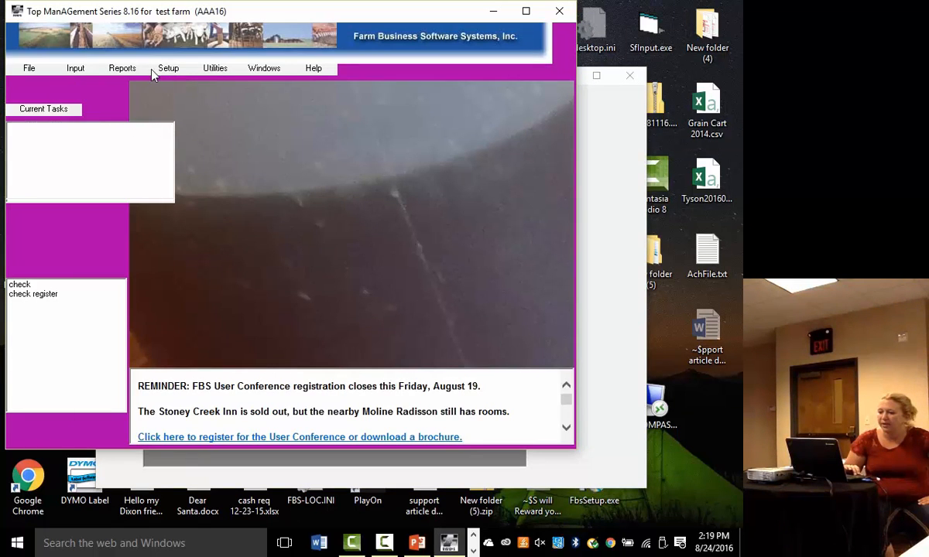
left_click(122, 68)
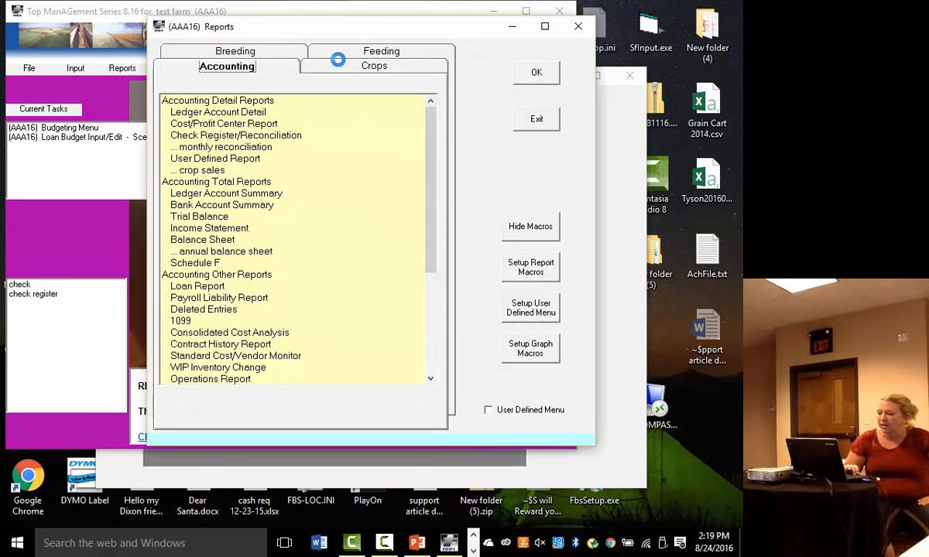
left_click(337, 60)
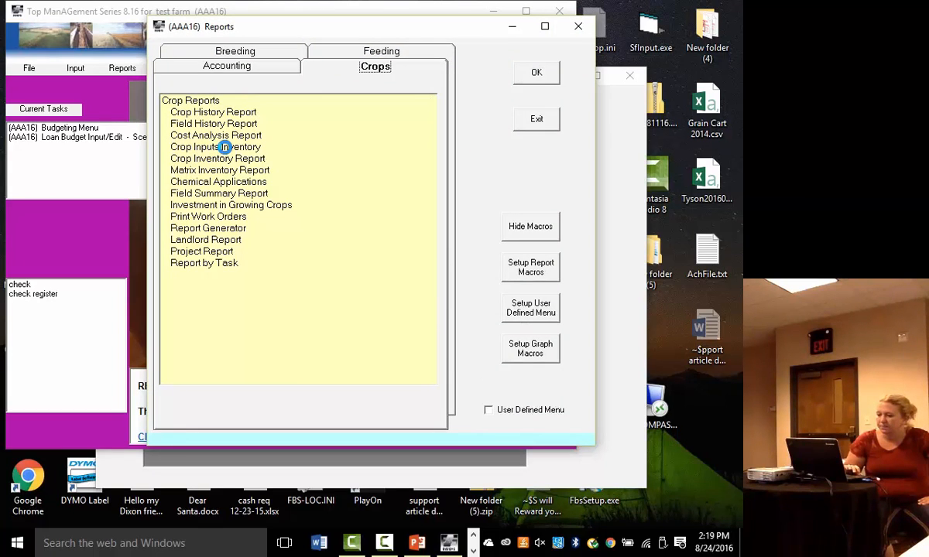
left_click(223, 147)
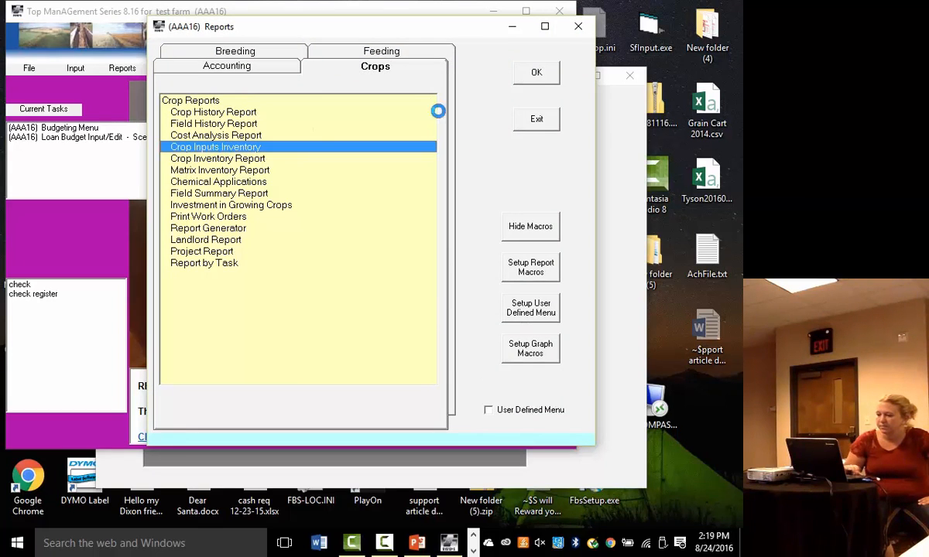
left_click(531, 76)
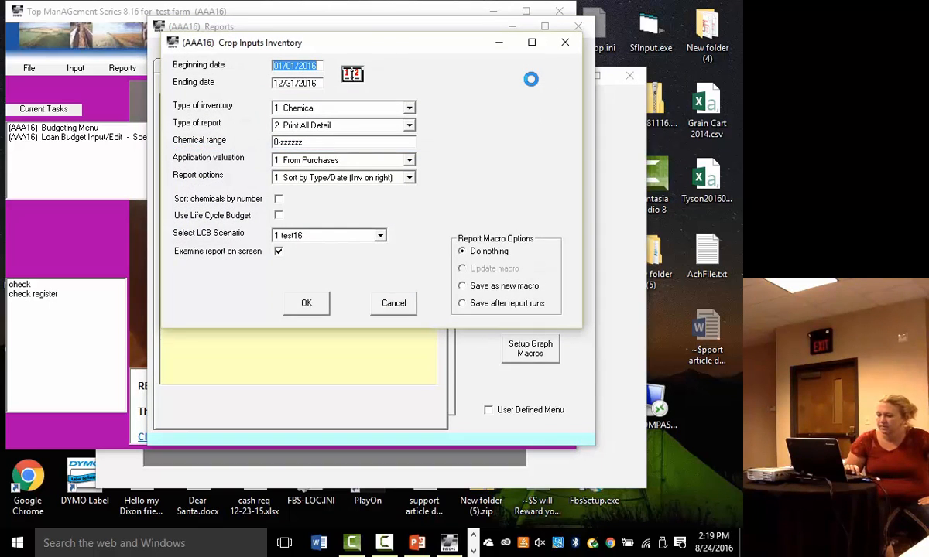
- Run the chemical inventory report using the Life Cycle Budget with scenario 2 2016 base, review the applications, and close it
left_click(277, 216)
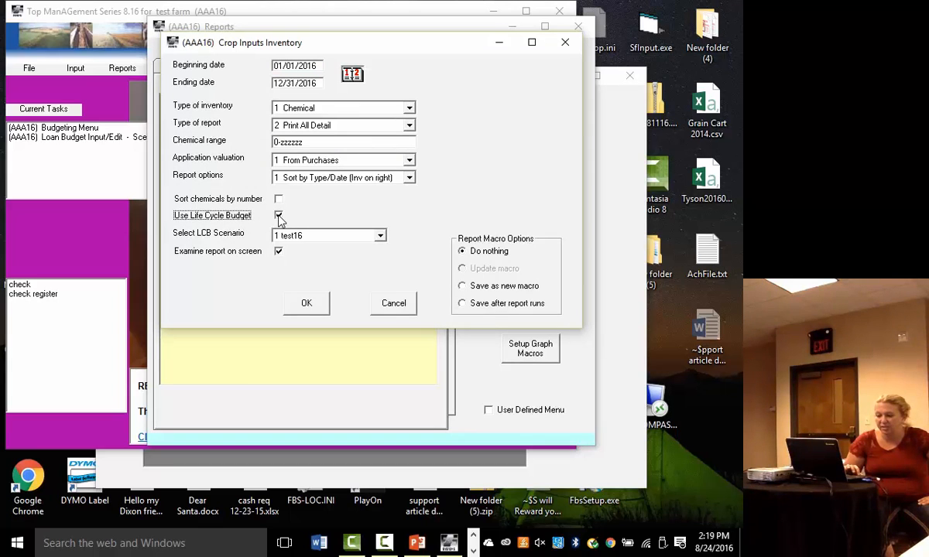
left_click(383, 236)
left_click(288, 257)
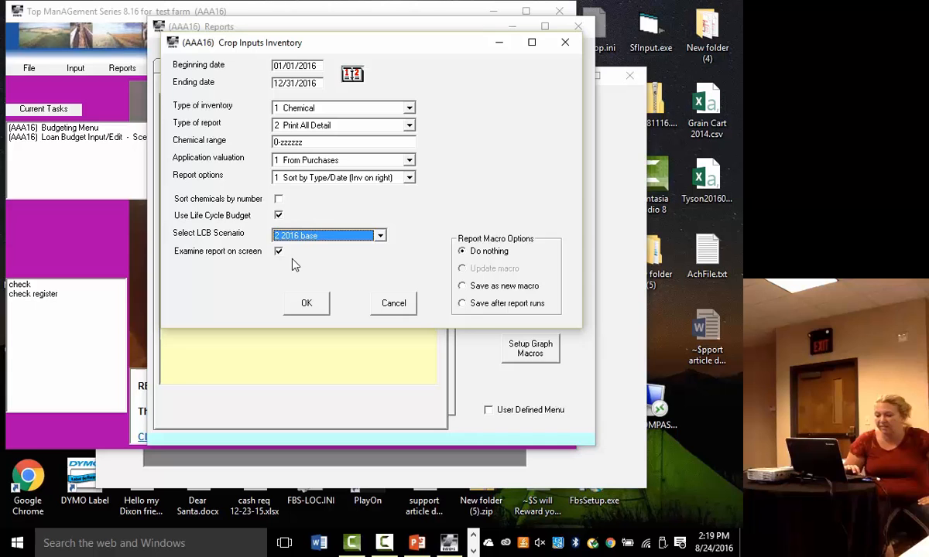
left_click(304, 305)
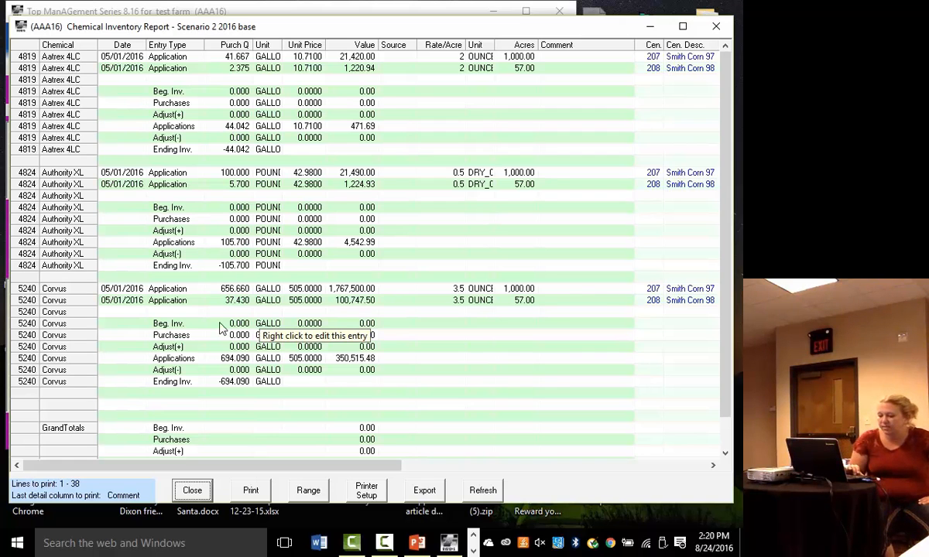
left_click(192, 490)
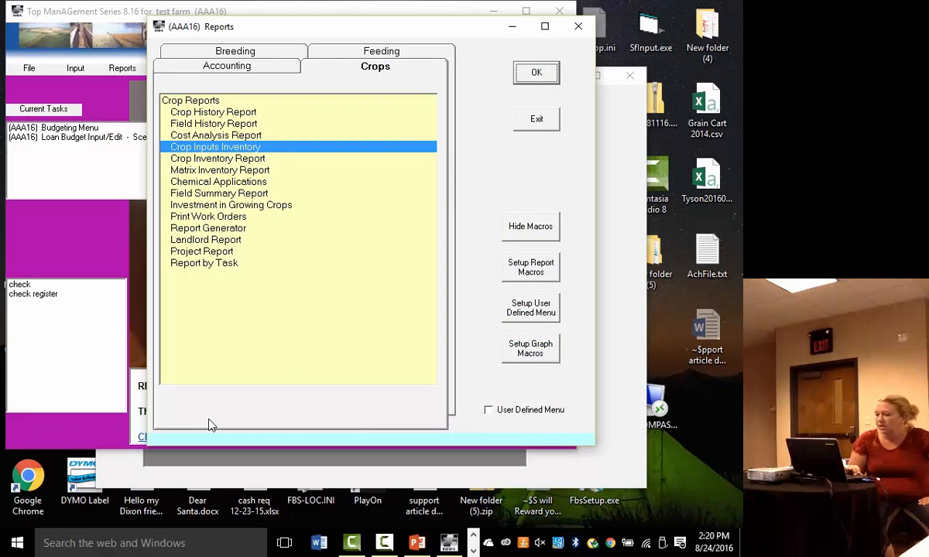
- Run the seed inventory report using the Life Cycle Budget with scenario 1 test16, and shrink its window to keep it available for reference
left_click(533, 72)
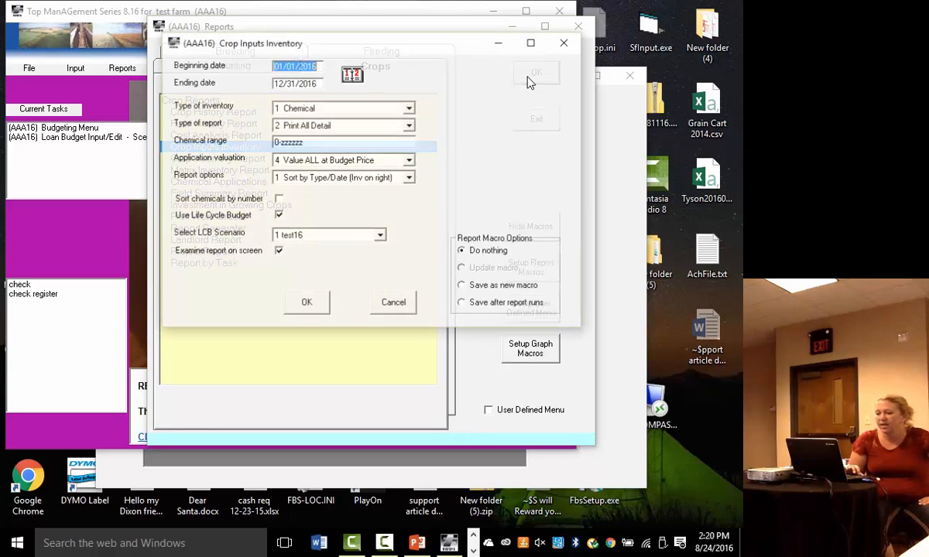
left_click(413, 111)
left_click(313, 127)
left_click(301, 302)
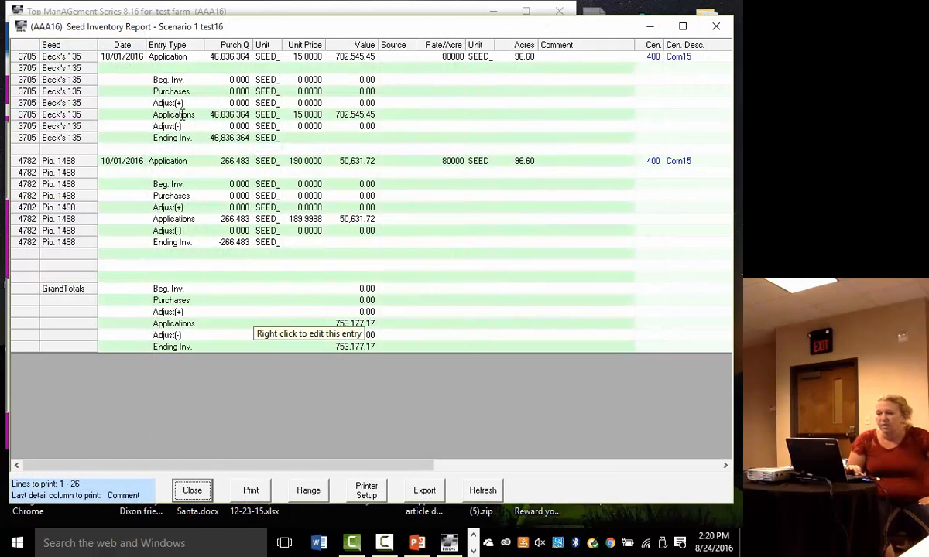
double_click(273, 27)
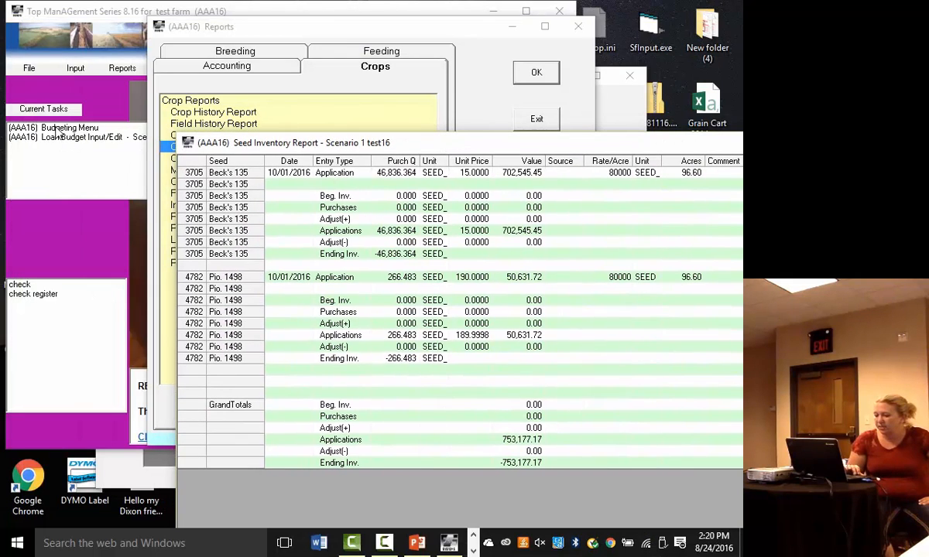
- Open a Purchase Crop Inputs budget record for scenario 2 2016 base from the Budgeting Menu
double_click(54, 127)
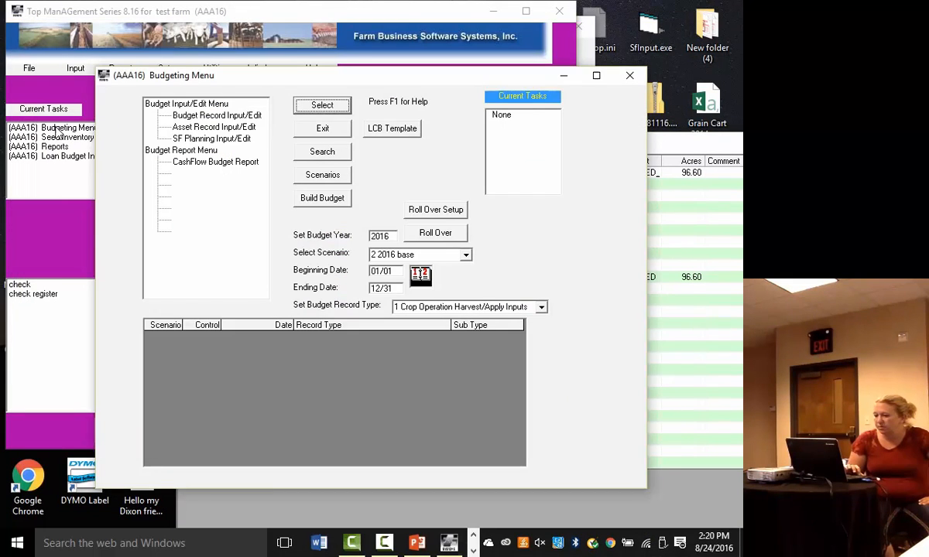
left_click(541, 307)
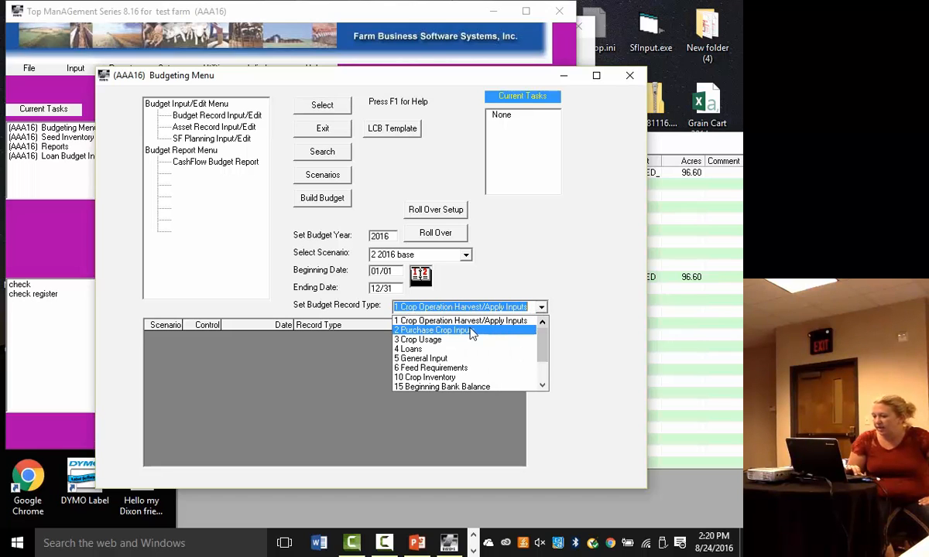
left_click(434, 330)
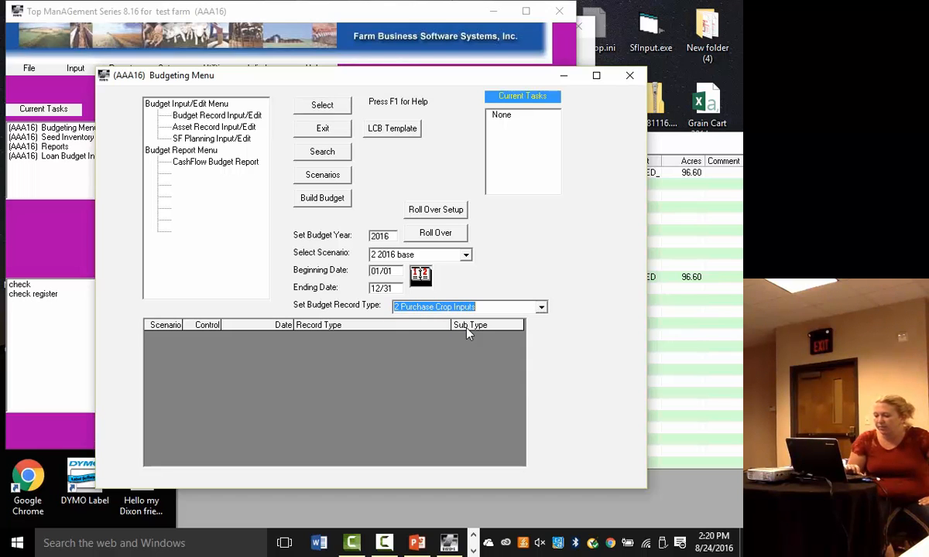
left_click(244, 116)
left_click(324, 106)
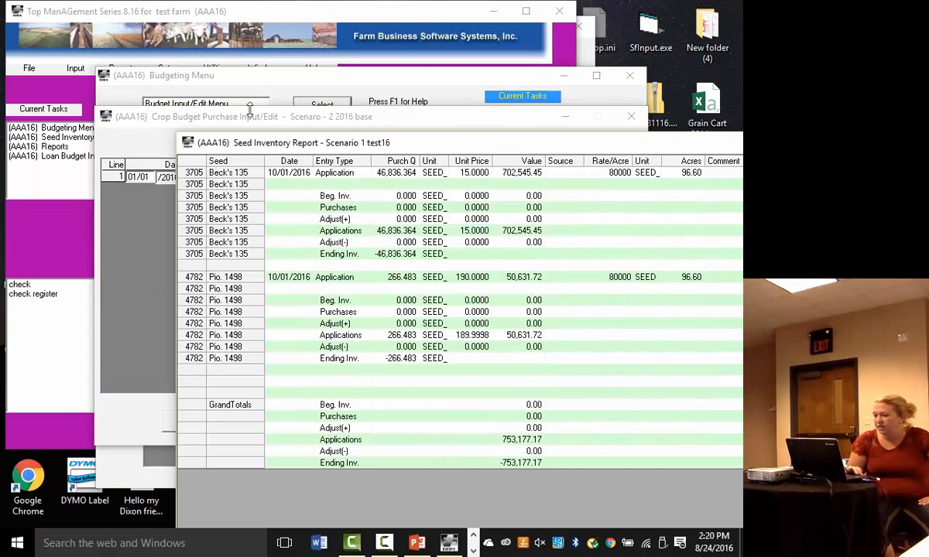
left_click(181, 113)
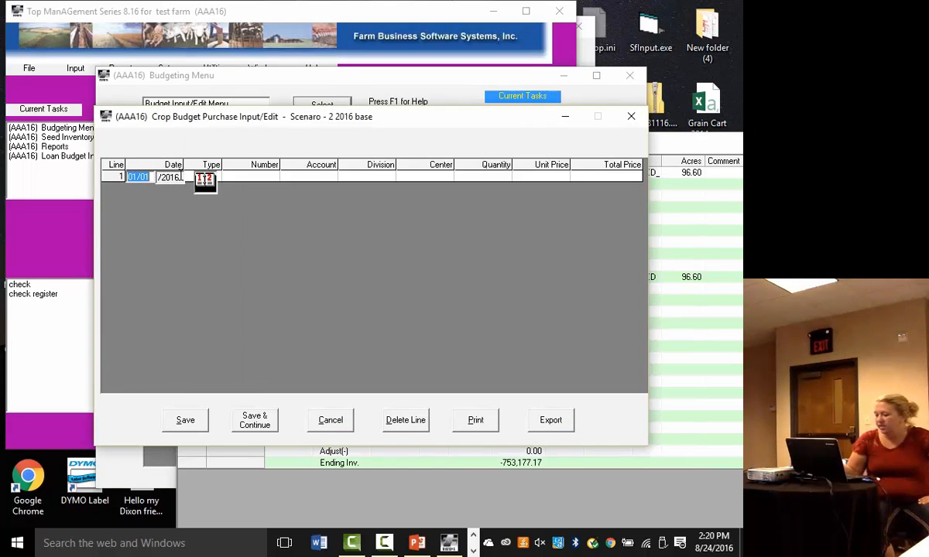
- Fill purchase line 1 dated 01/01/2016 with type S, seed 3705 Beck's 135, account 690, division 0 and center 0 General Farm
key("Tab")
key("s")
key("Tab")
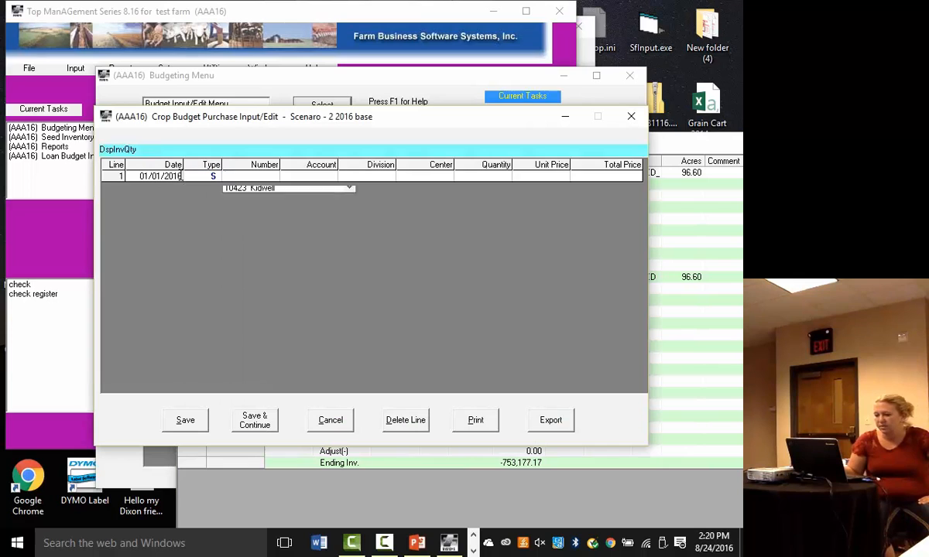
key("Down")
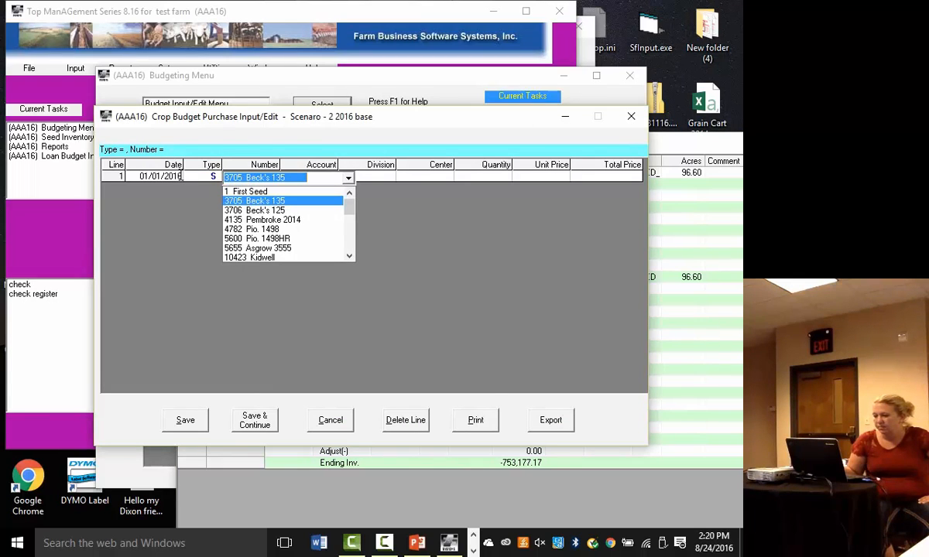
key("Tab")
key("Tab")
key("Tab")
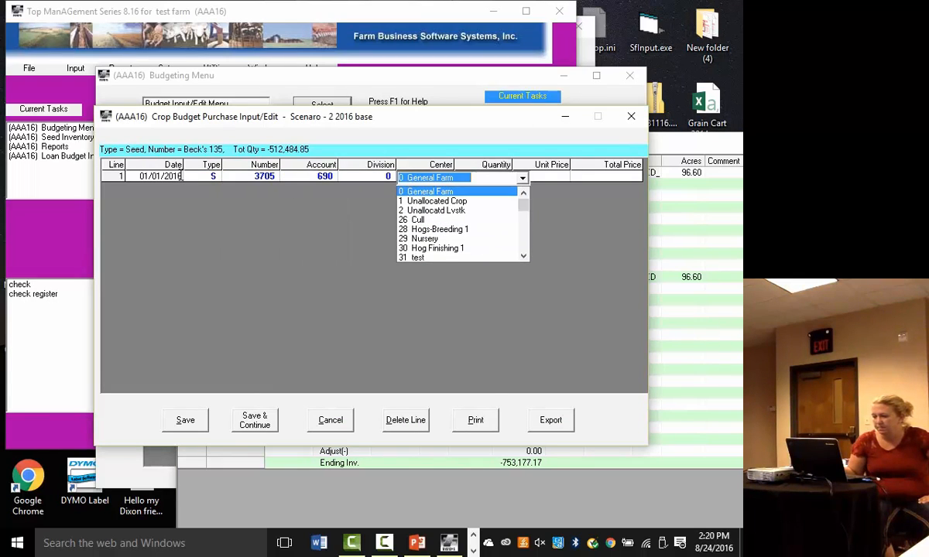
key("Tab")
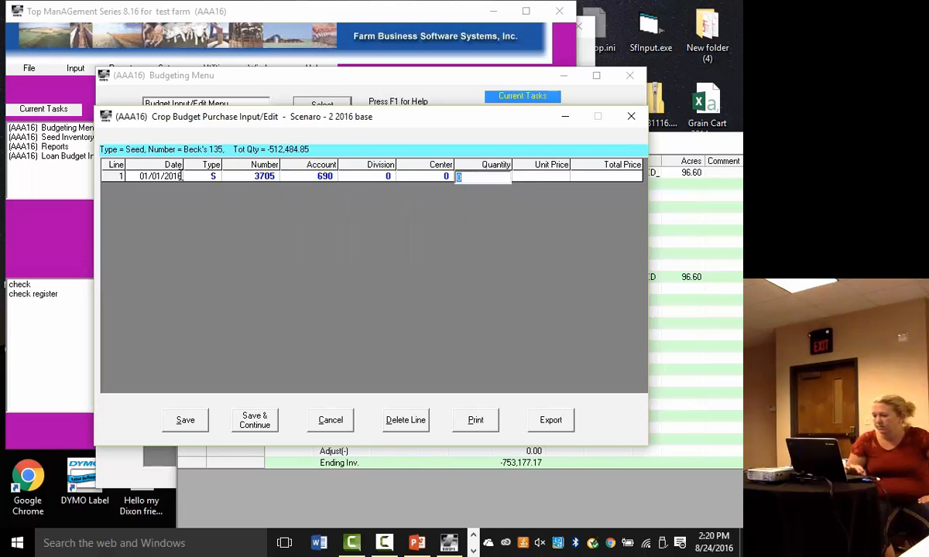
- Check the Beck's 135 seed inventory report, then enter quantity 47,000 and unit price $250.00 on line 1 and save the purchase
left_click(650, 226)
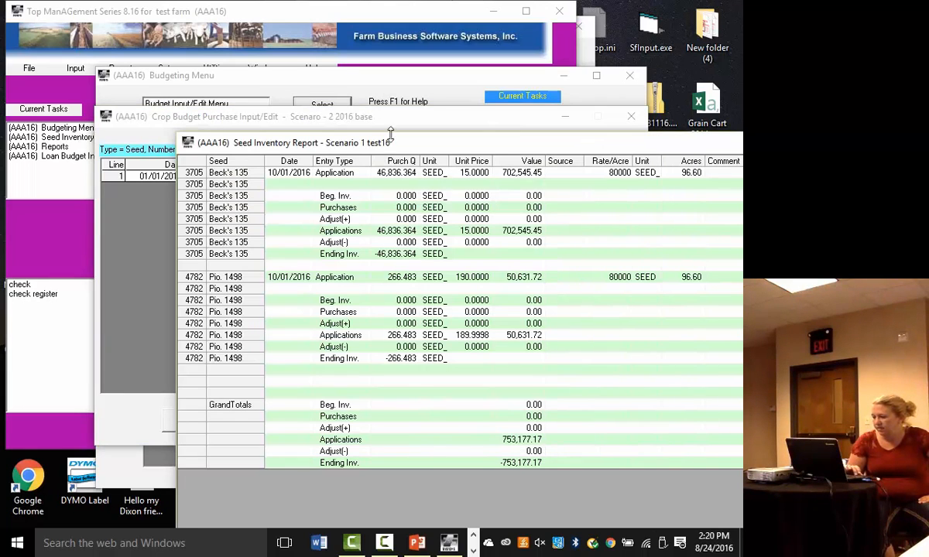
left_click(374, 115)
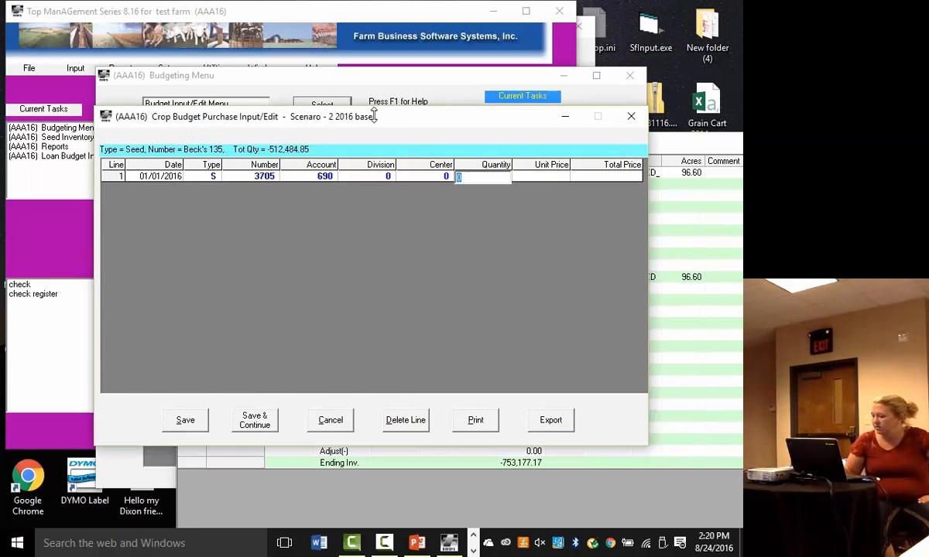
type("47000")
key("Tab")
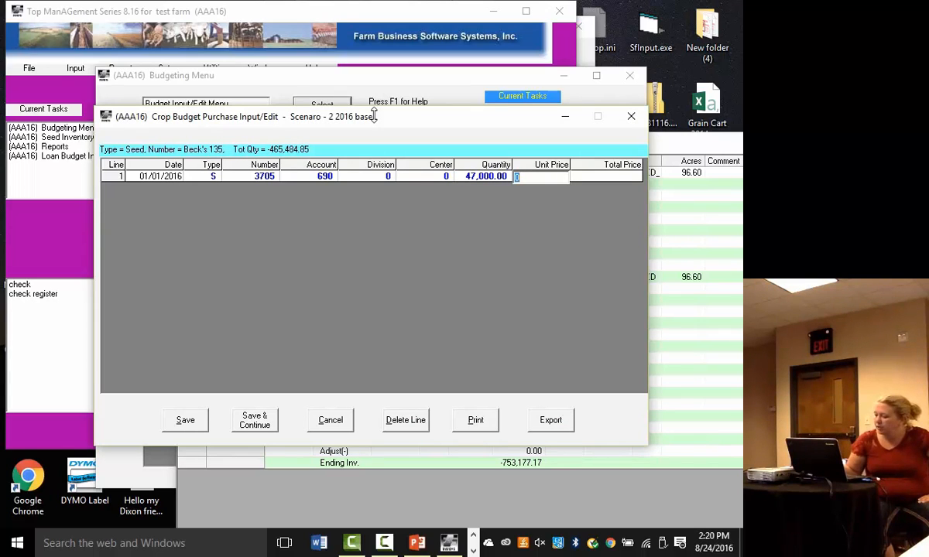
type("250.00")
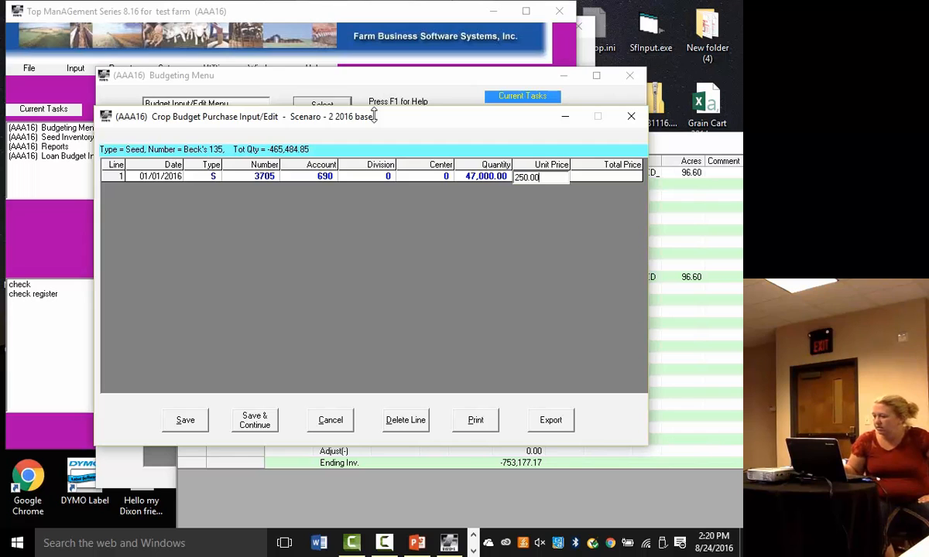
key("Tab")
left_click(184, 418)
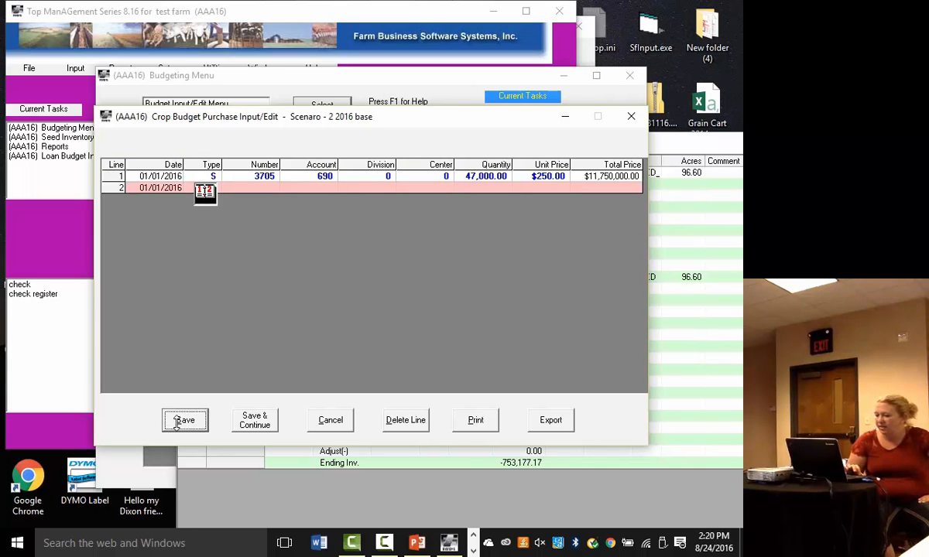
left_click(125, 297)
- Run the monthly Cash Flow Budget Report for scenario 2 2016 base, review the Seeds & Plants expense, and close it
left_click(220, 162)
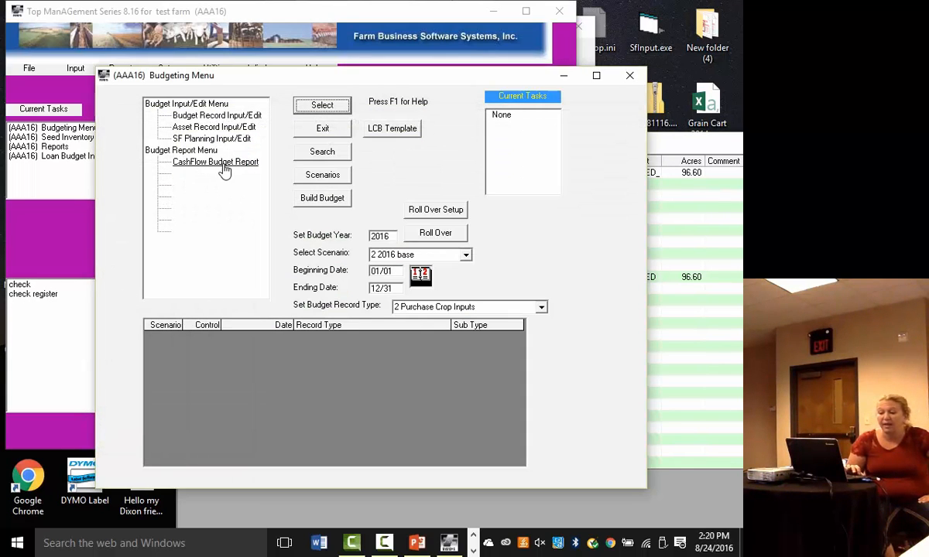
left_click(317, 108)
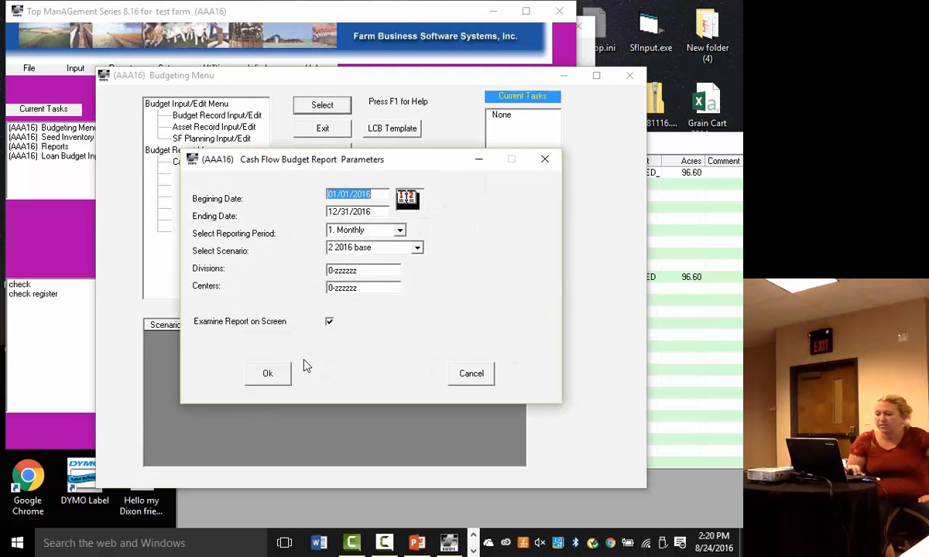
left_click(265, 375)
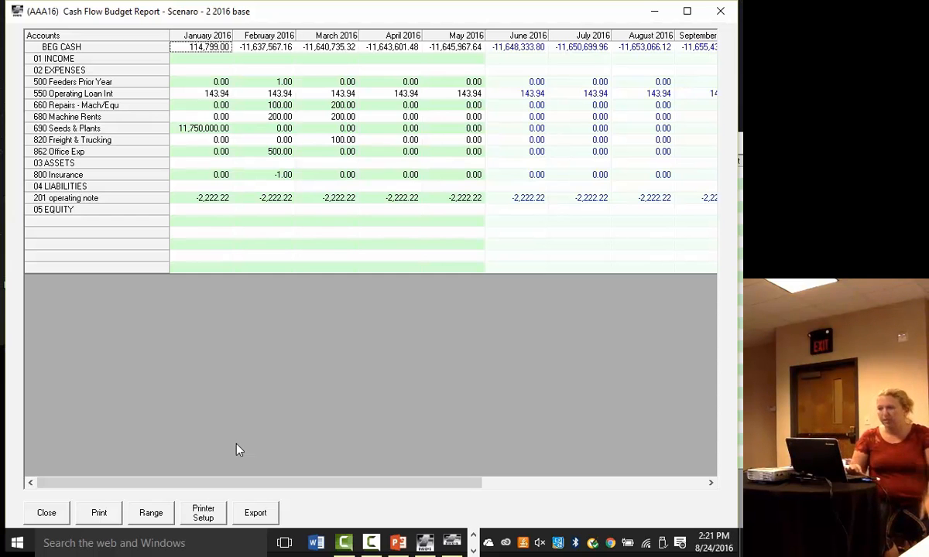
left_click(46, 511)
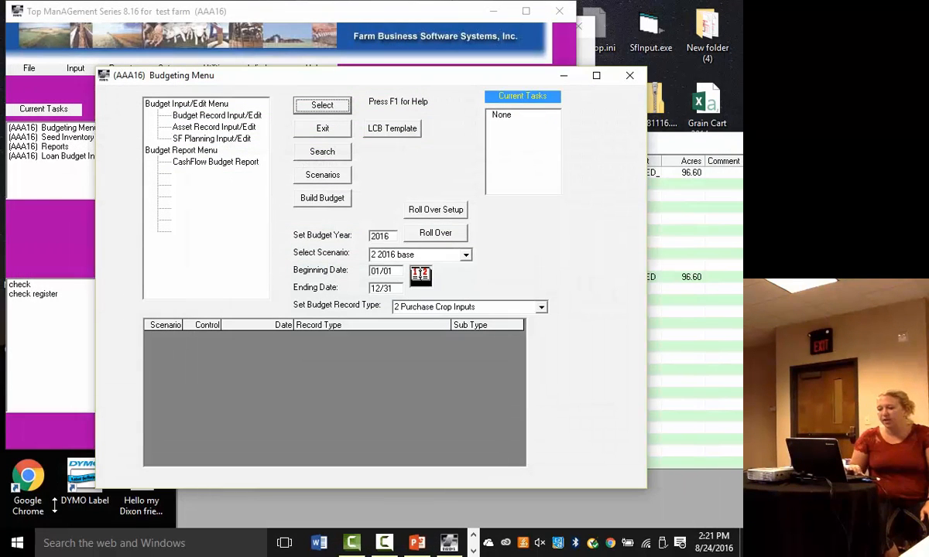
- Clone scenario 2 2016 base into scenario 3 in Scenario Maintenance
left_click(324, 174)
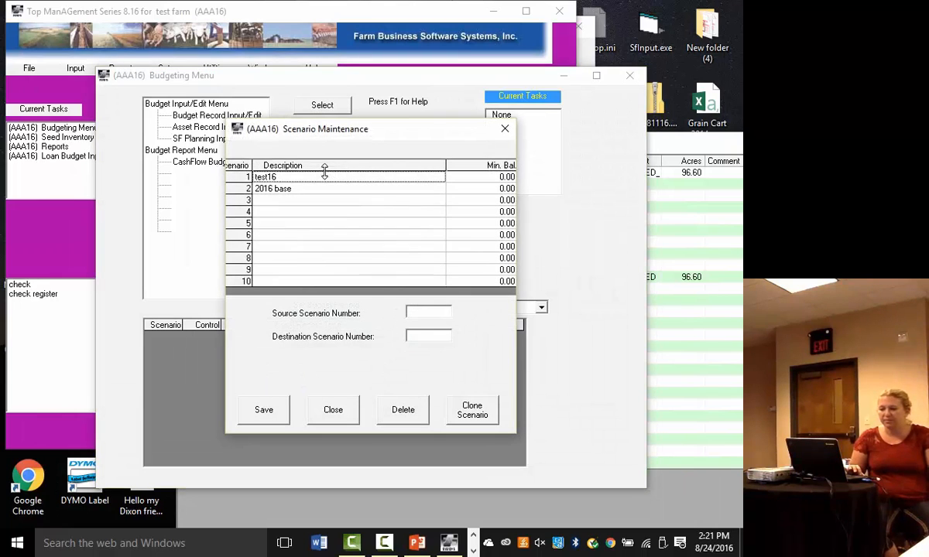
left_click(284, 189)
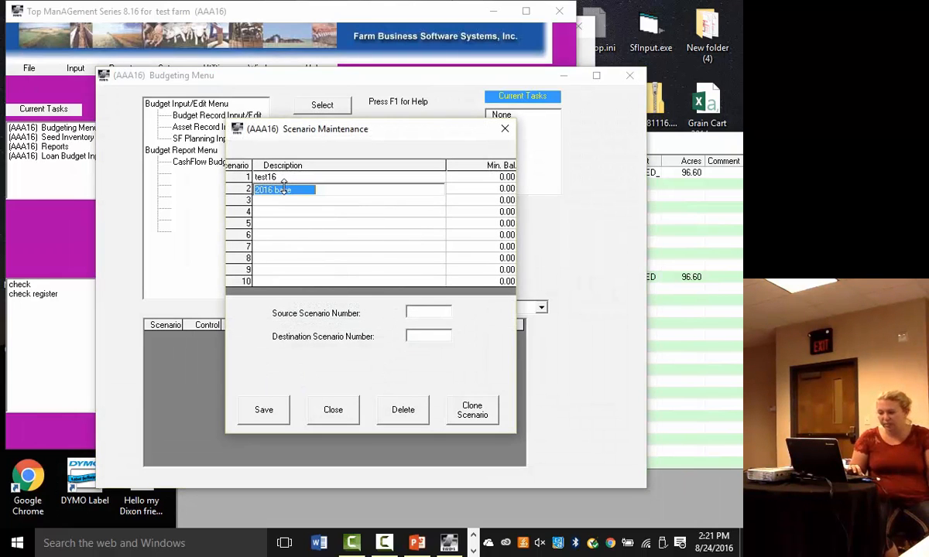
left_click(439, 312)
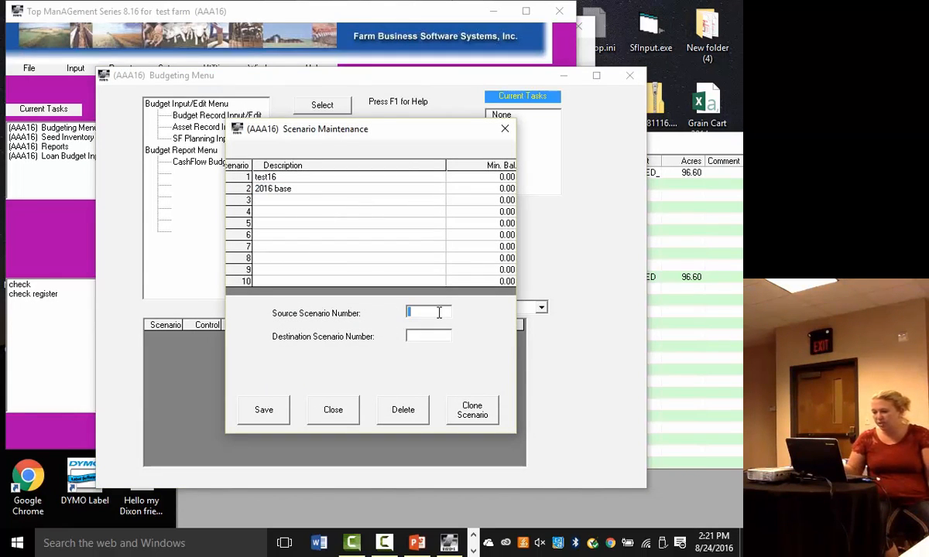
type("2")
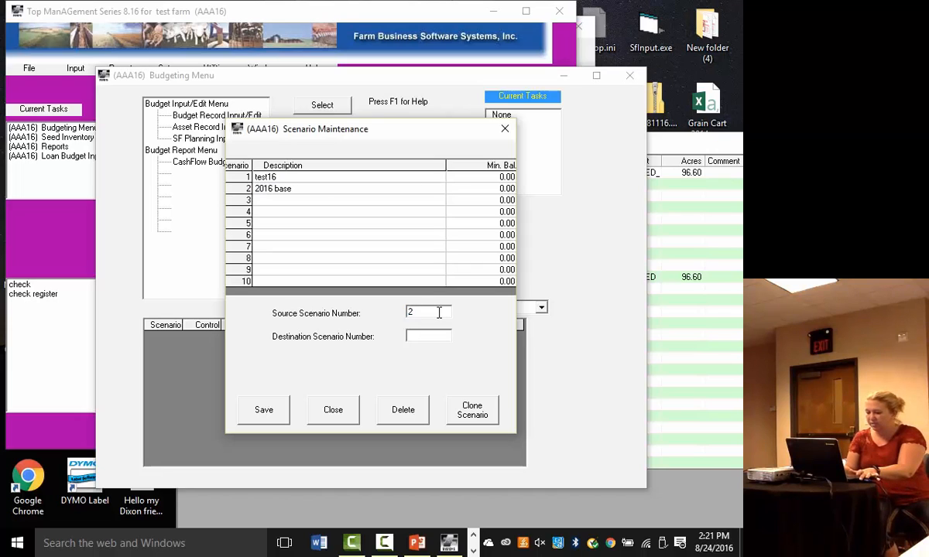
key("Tab")
type("3")
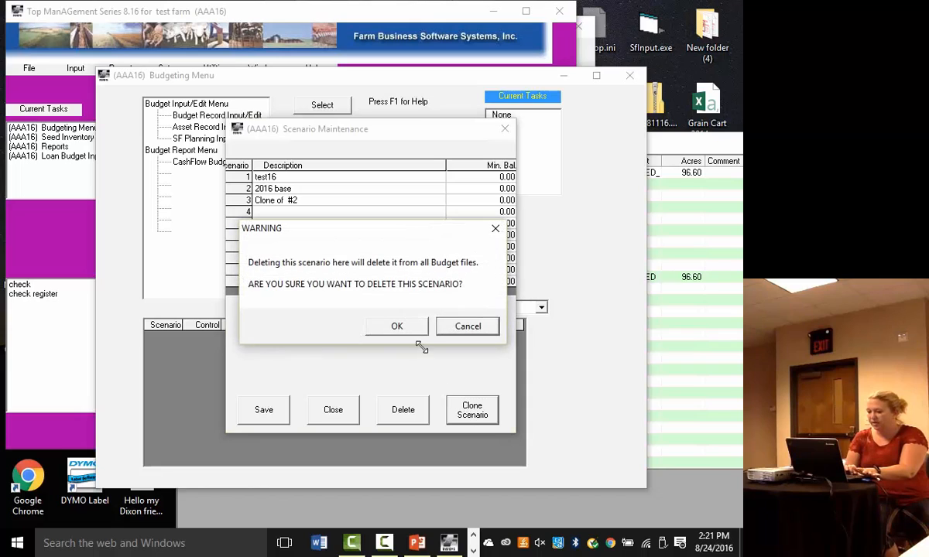
left_click(398, 327)
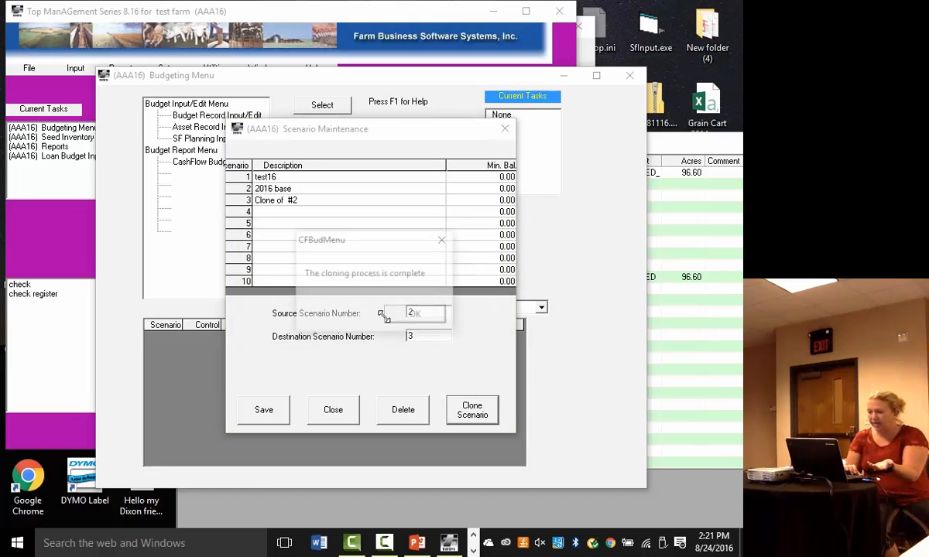
left_click(411, 314)
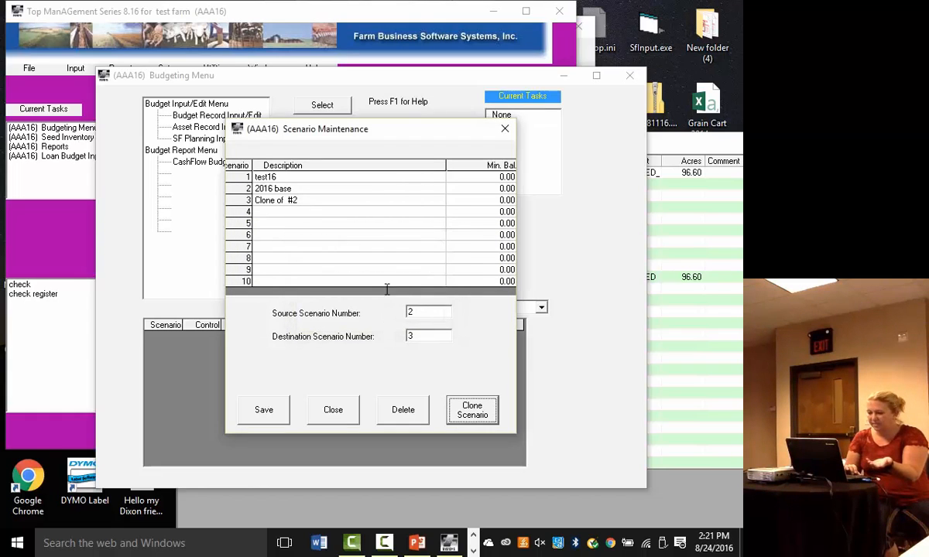
- Rename scenario 3 as drought and save the scenario list
left_click(288, 198)
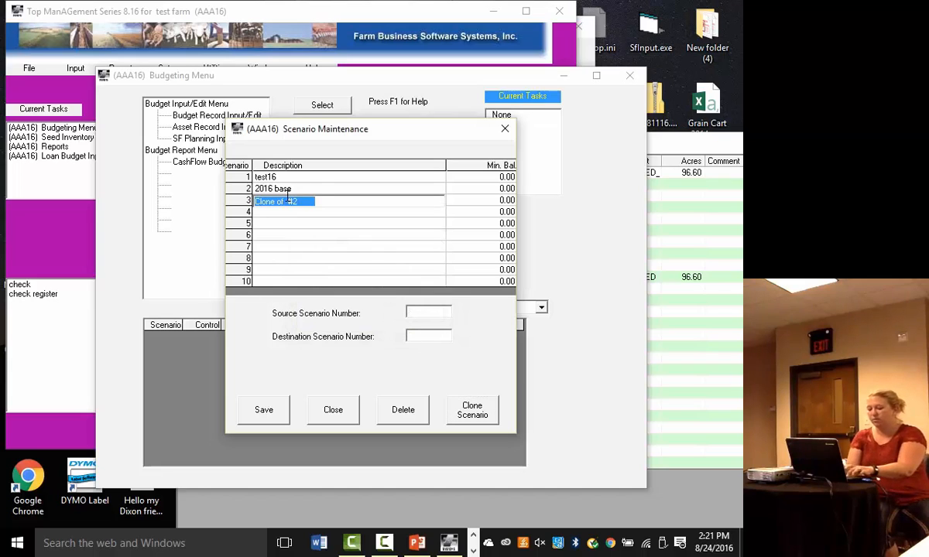
type("drought")
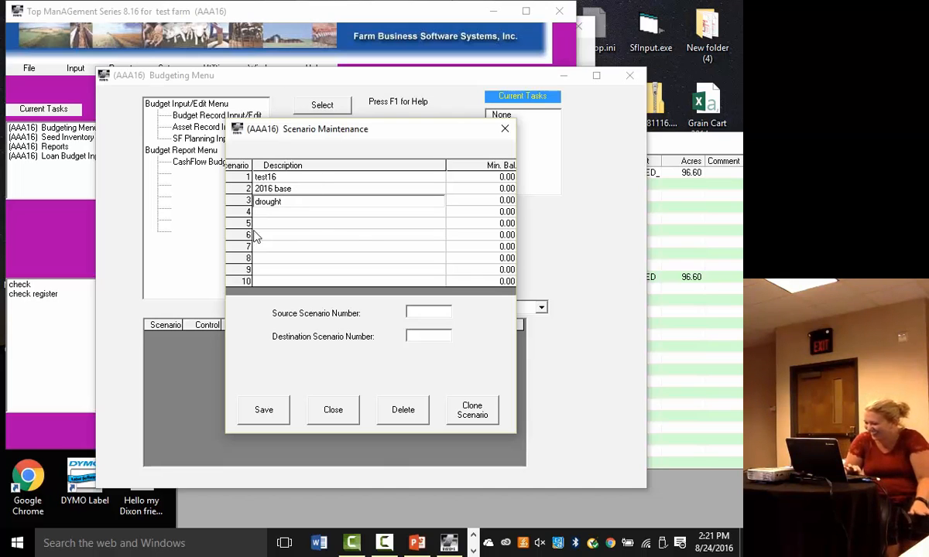
left_click(266, 413)
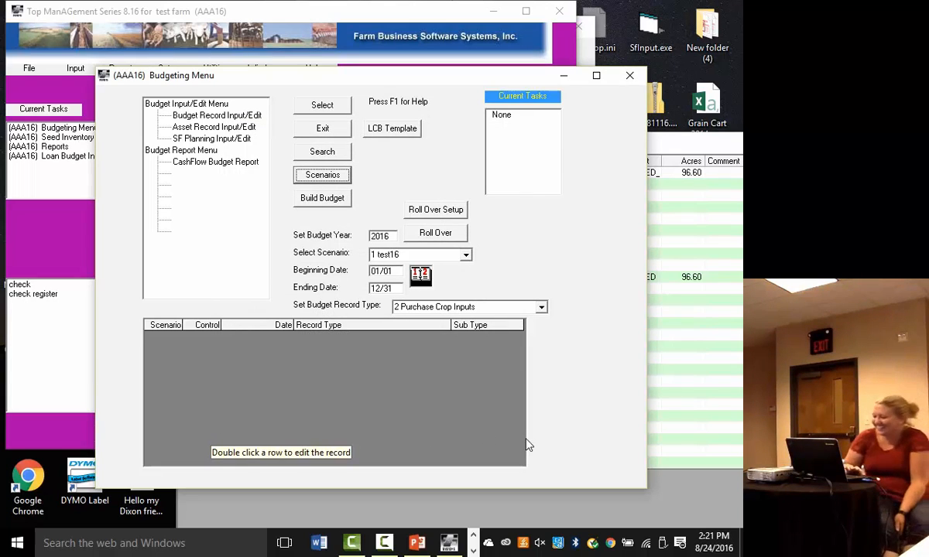
- Run the monthly Cash Flow Budget Report for scenario 3 drought, covering 01/01/2016 to 12/31/2016
left_click(466, 255)
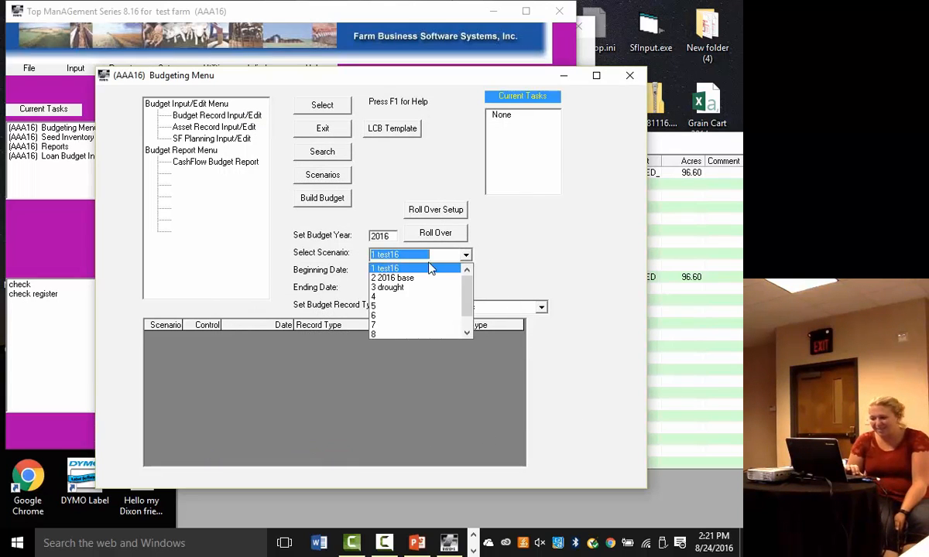
left_click(394, 288)
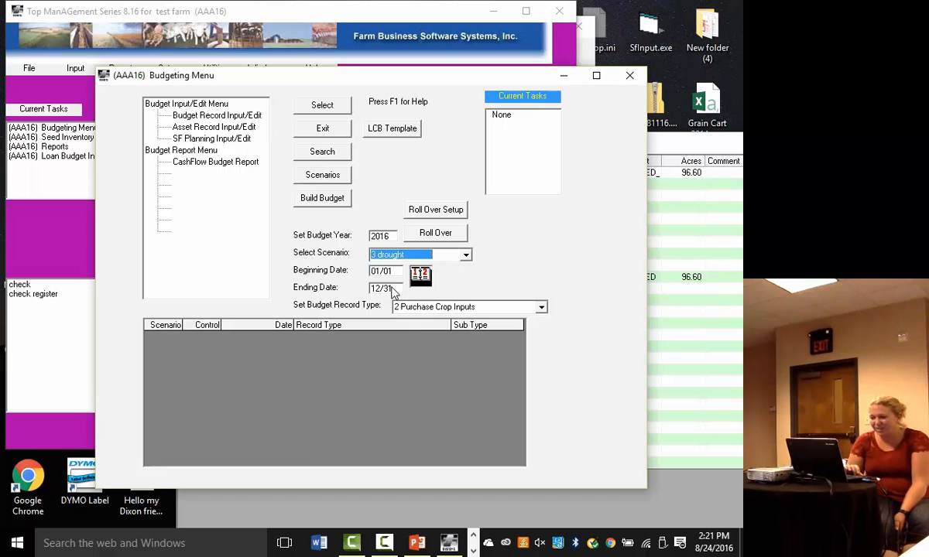
left_click(217, 165)
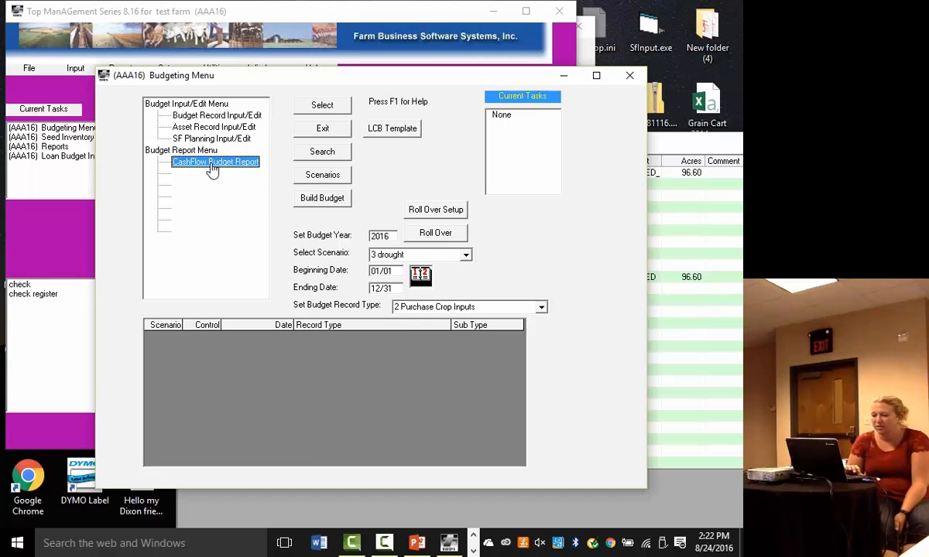
double_click(213, 165)
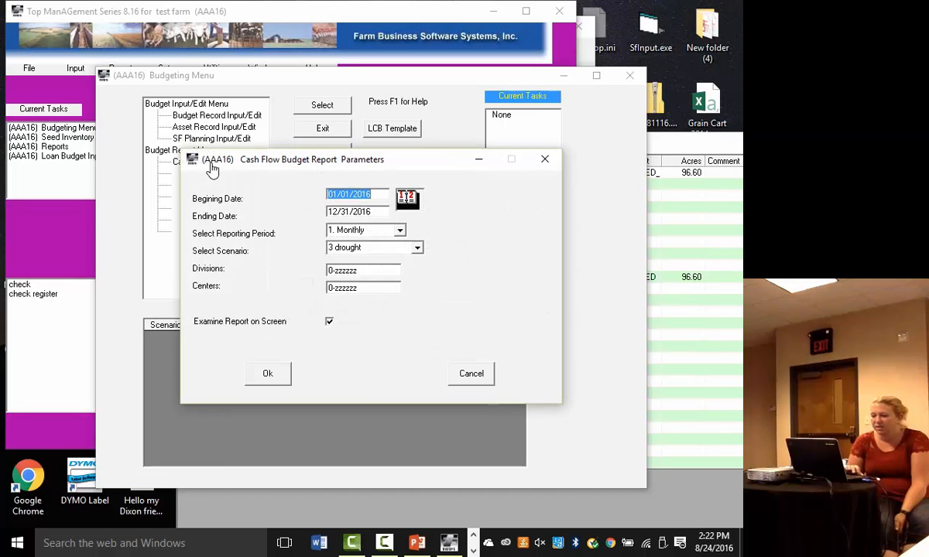
left_click(263, 373)
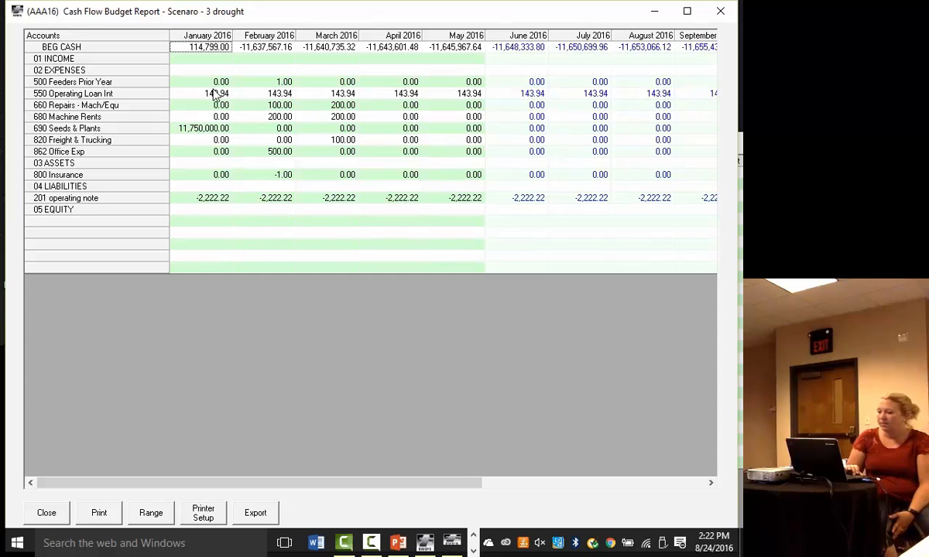
- Adjust the quantity of the January Seeds & Plants purchase of Beck's 135 by 25% and save it
double_click(199, 131)
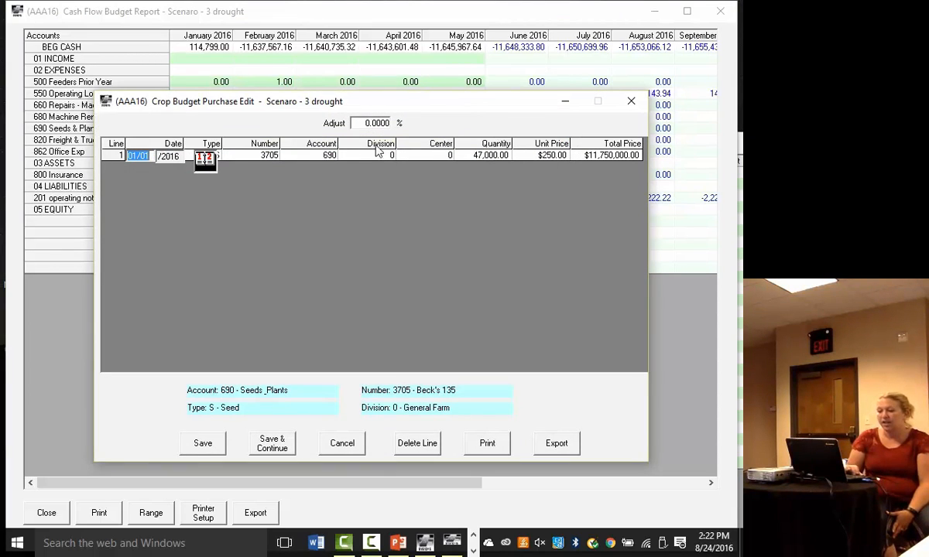
left_click(489, 155)
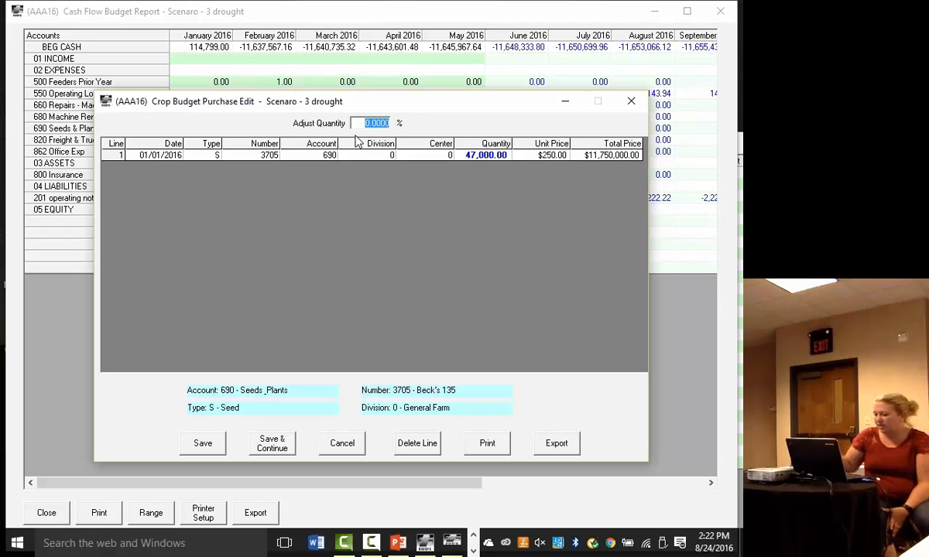
type("25")
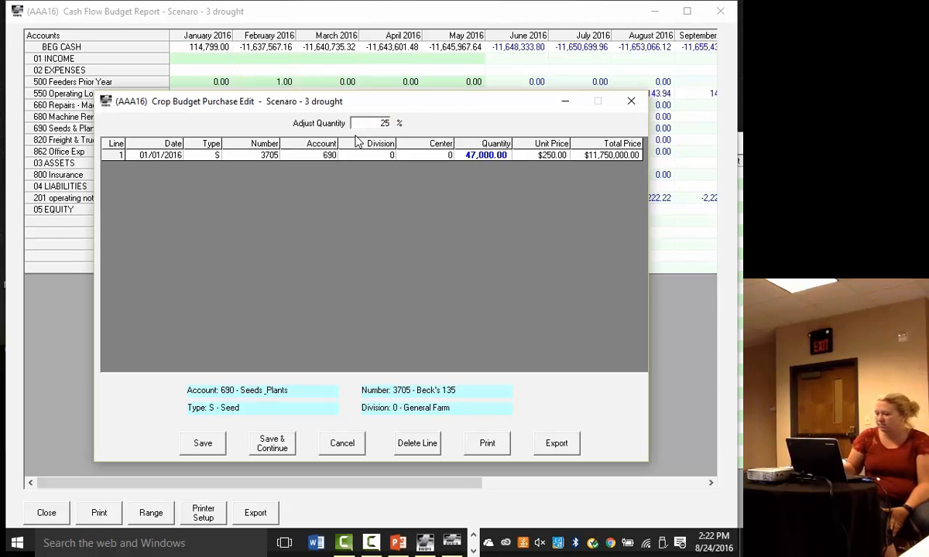
key("Return")
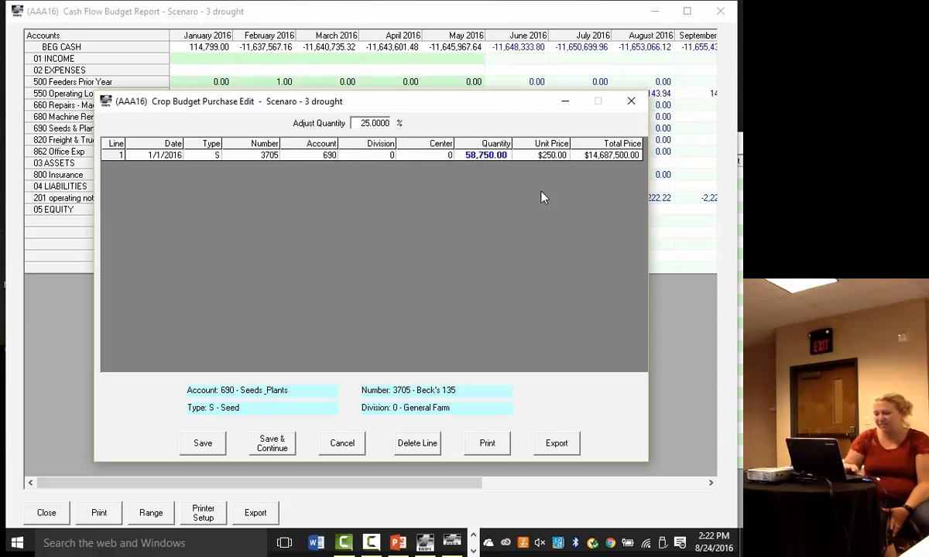
left_click(205, 445)
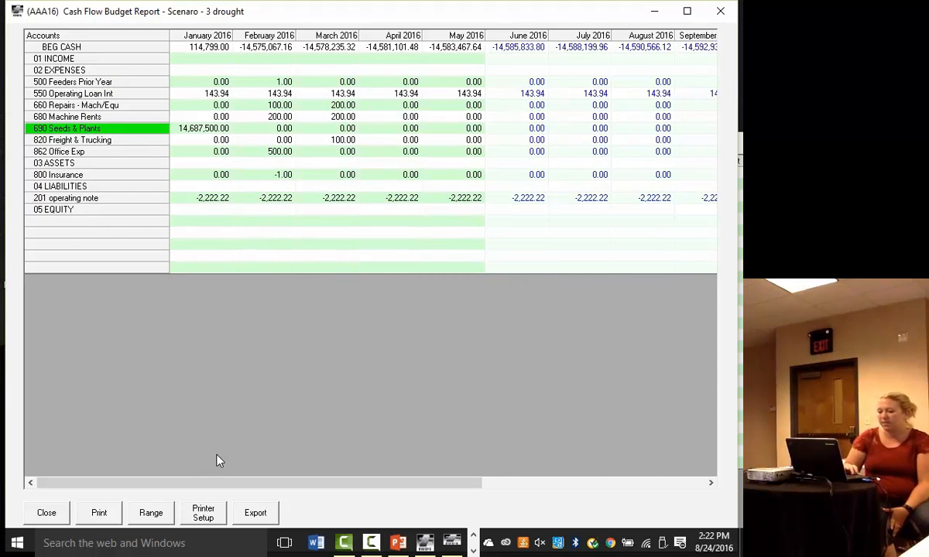
- Adjust the unit prices of the 660 Repairs - Mach/Equ budget lines by -25%, save them, and close the report
left_click_drag(236, 482, 475, 480)
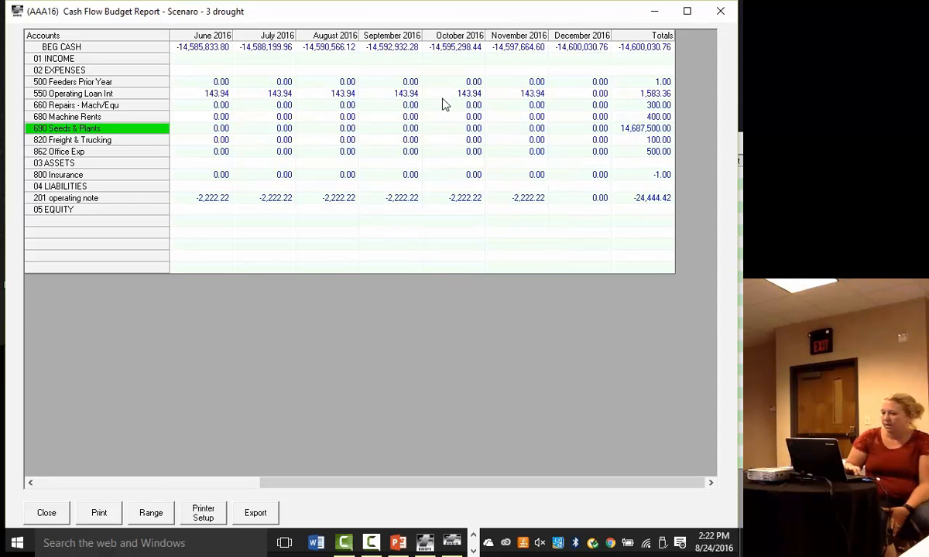
double_click(657, 105)
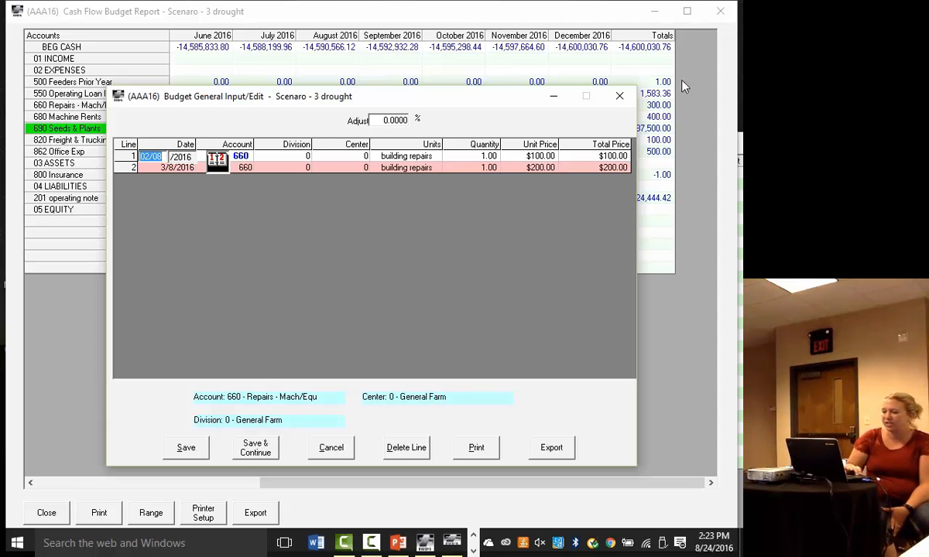
left_click(375, 120)
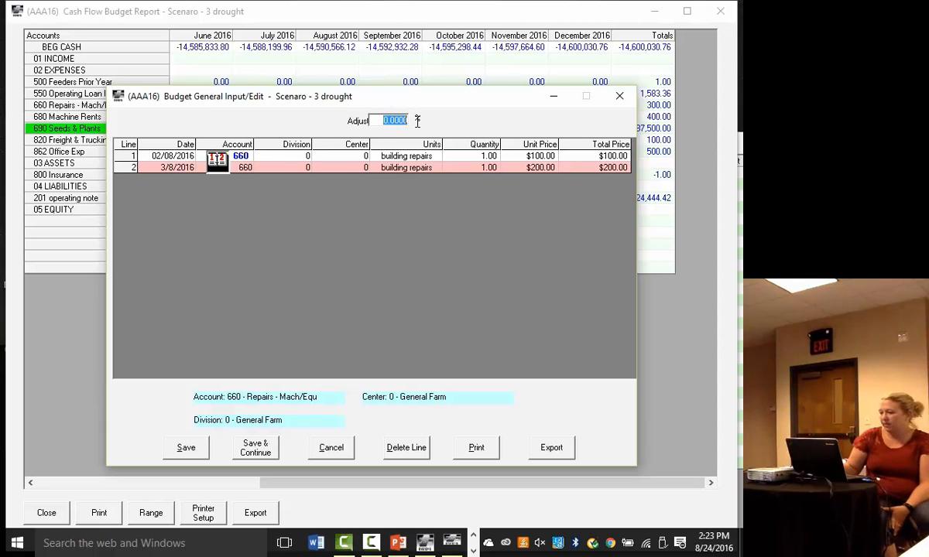
key("BackSpace")
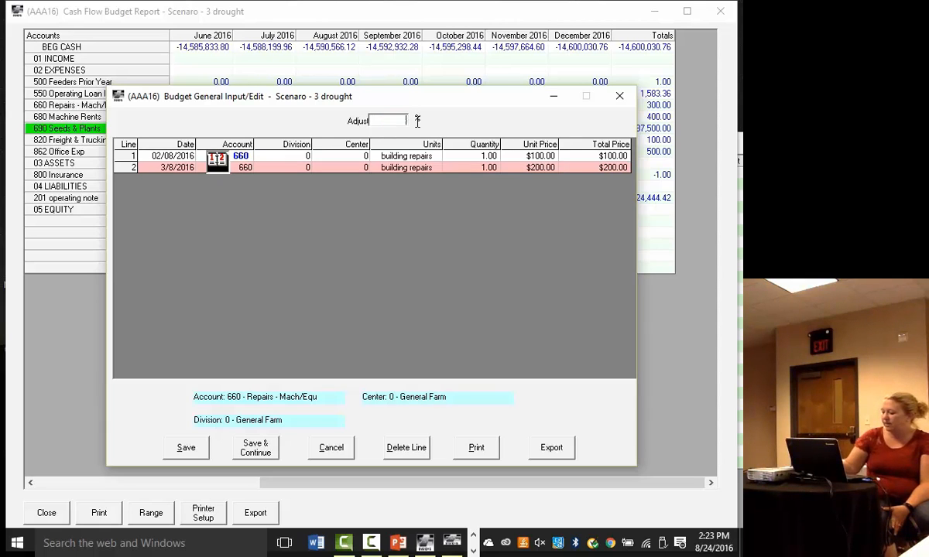
key("Return")
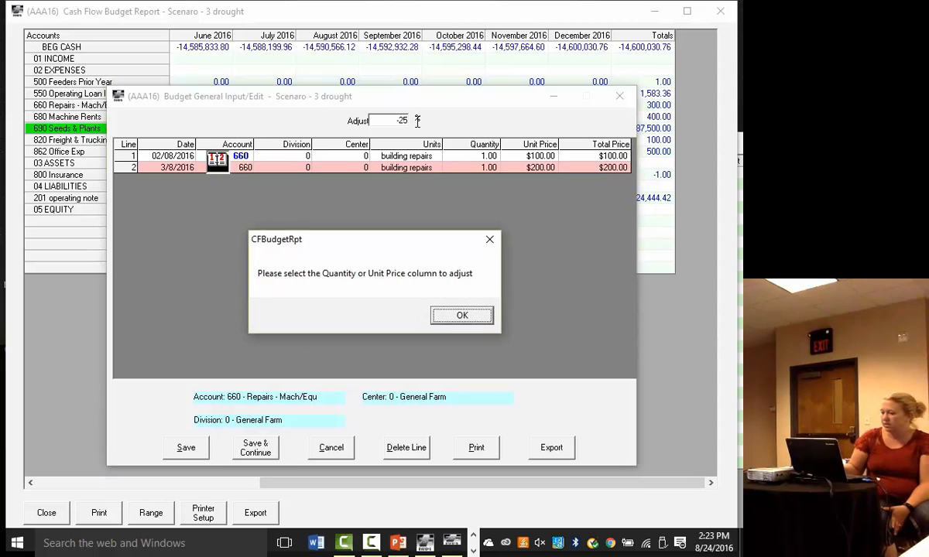
left_click(461, 315)
left_click(531, 155)
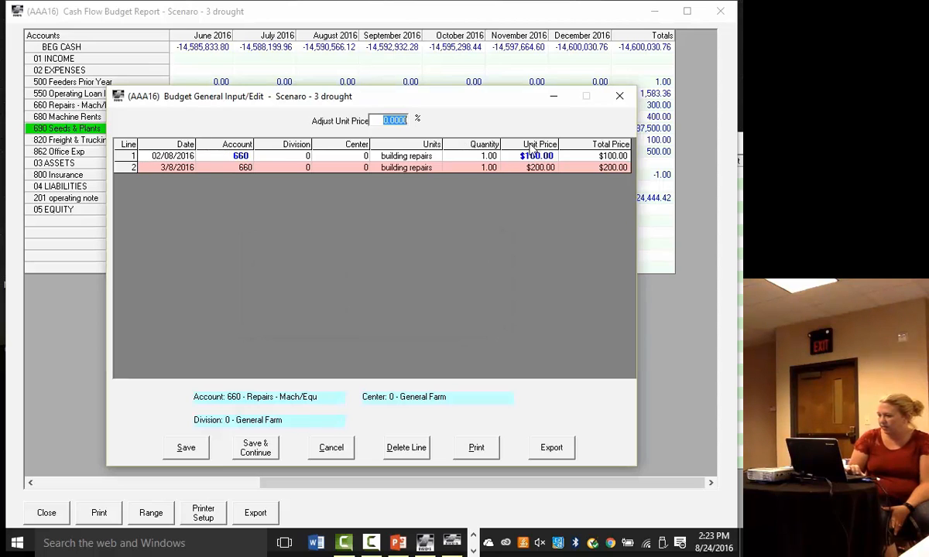
left_click_drag(372, 121, 423, 127)
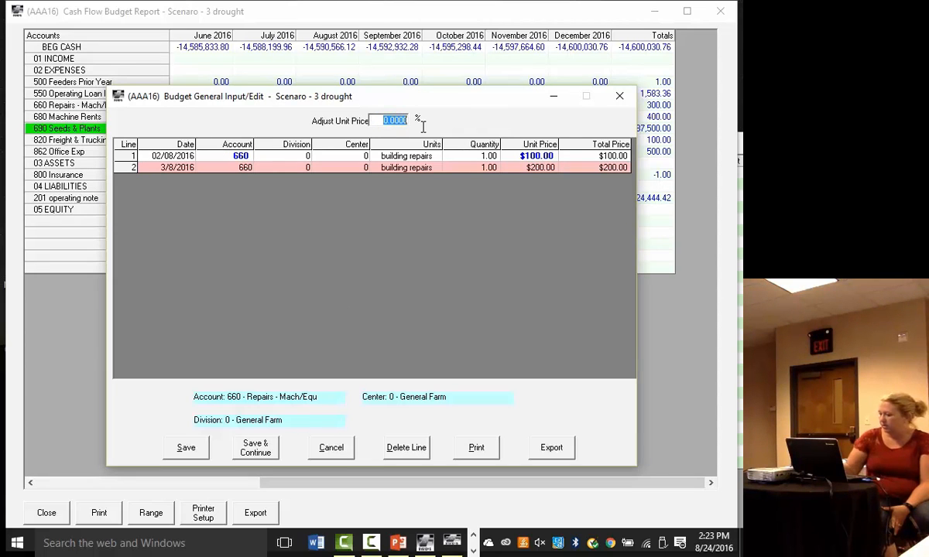
type("-25.00")
key("Return")
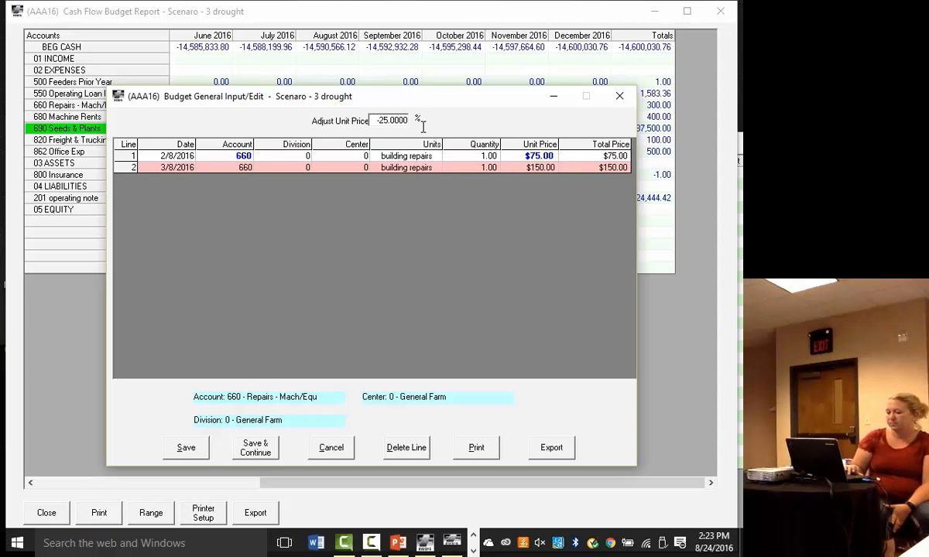
left_click(186, 448)
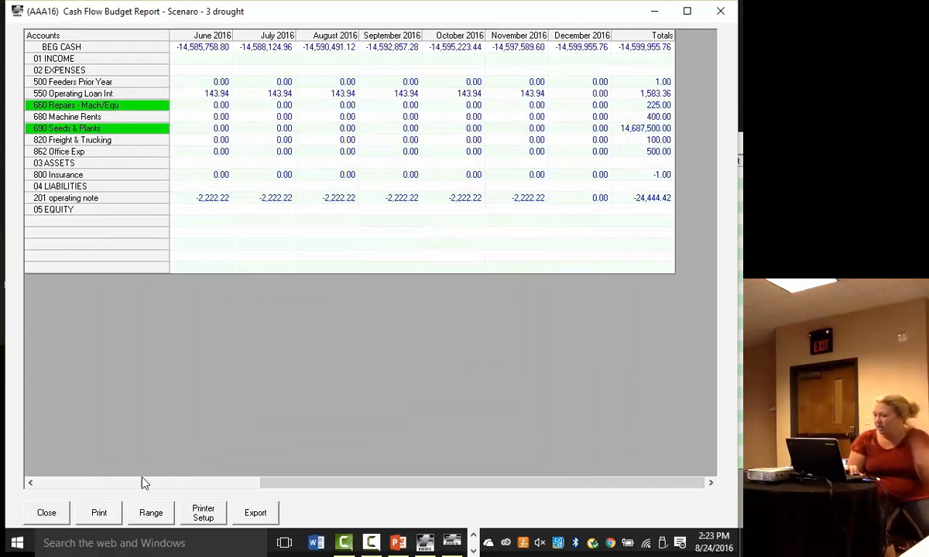
left_click(46, 513)
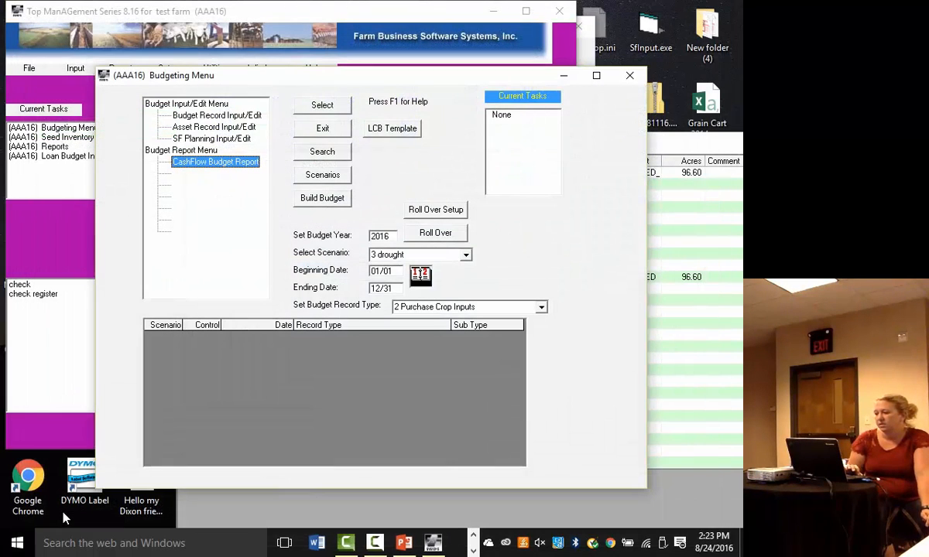
- Set the budget record type to 1 Crop Operation Harvest/Apply Inputs, inspect the drought scenario's crop operation records, and exit without saving
left_click(541, 308)
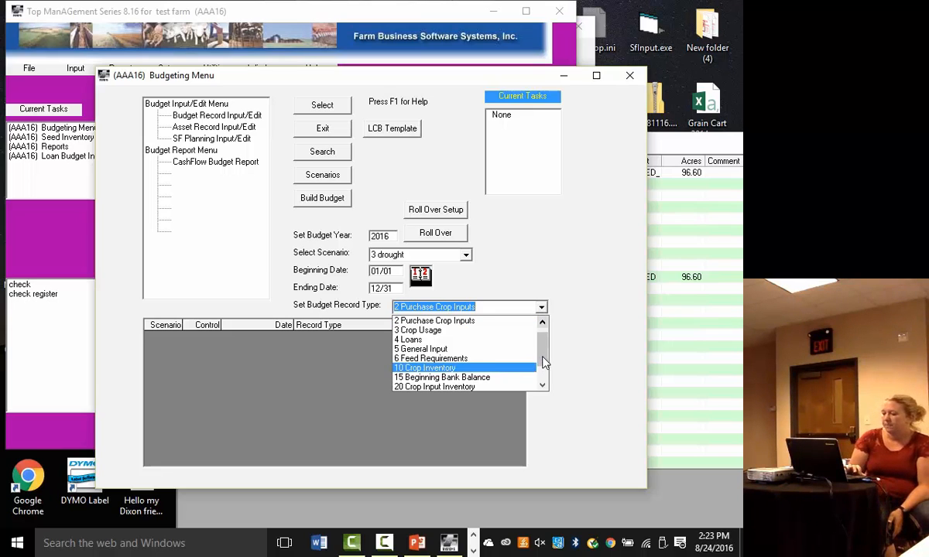
scroll(542, 371, "down", 1)
left_click_drag(542, 378, 543, 346)
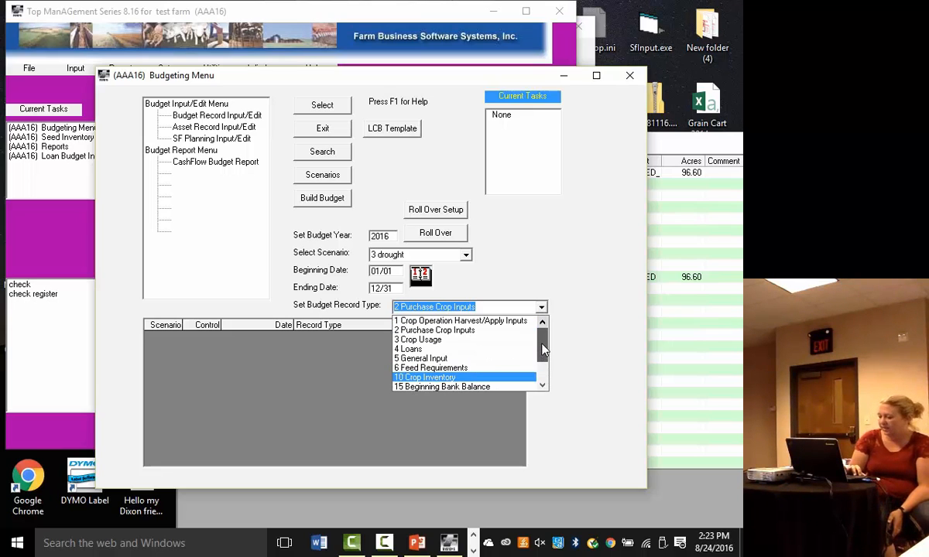
left_click(504, 325)
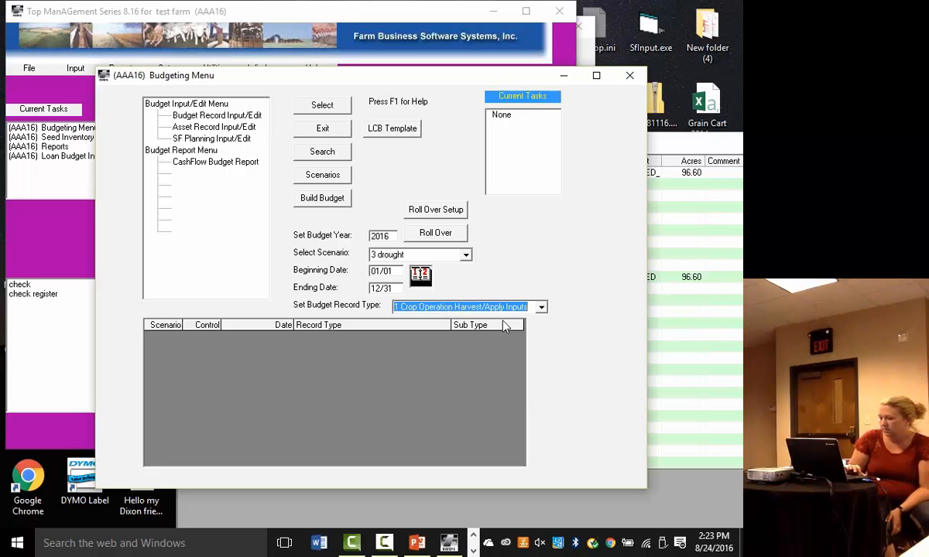
left_click(232, 116)
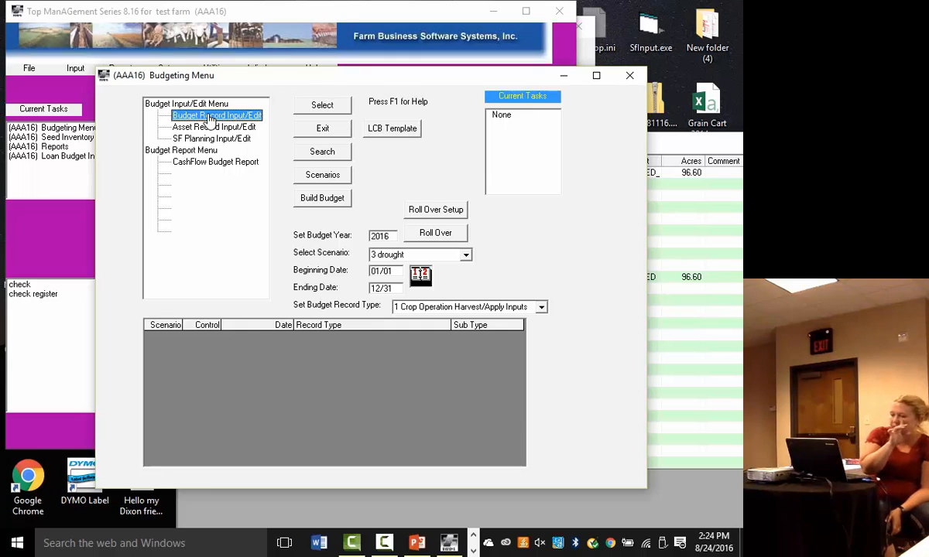
double_click(186, 105)
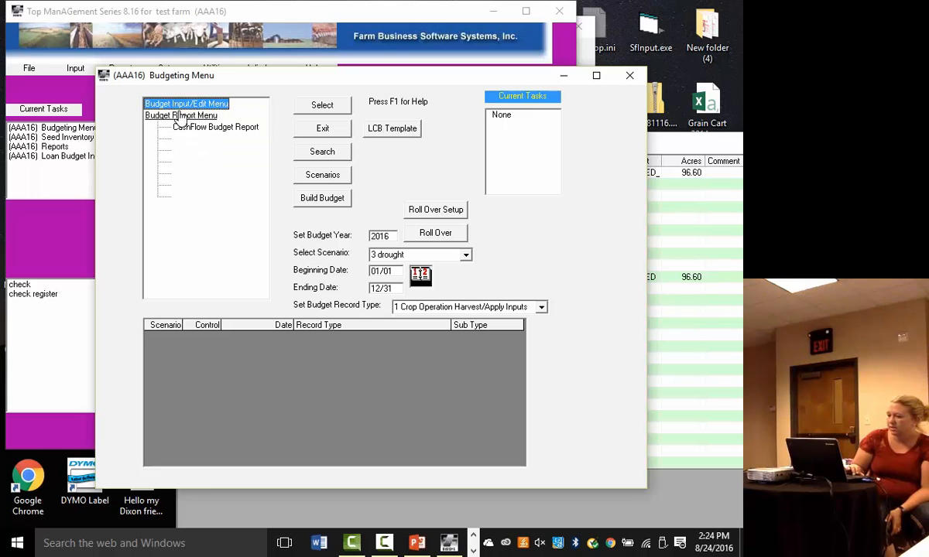
double_click(147, 104)
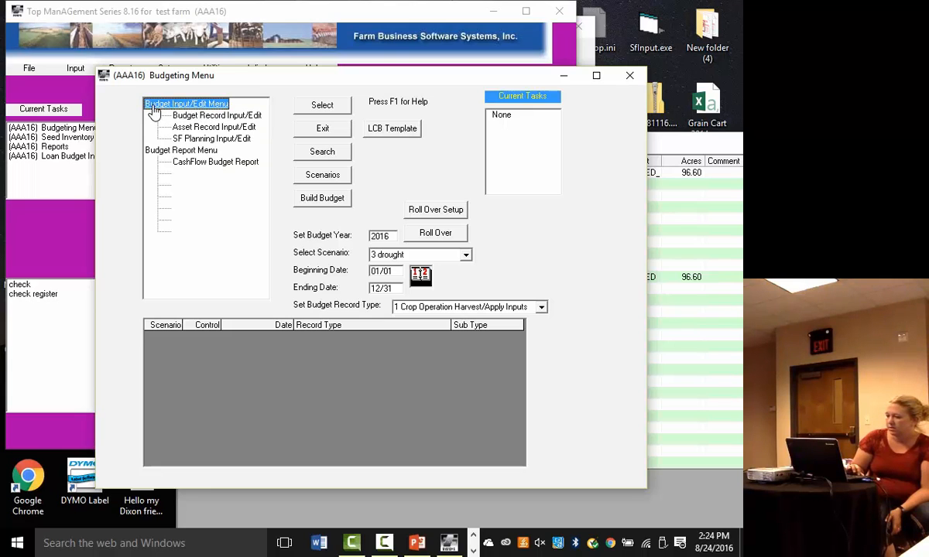
left_click(192, 116)
double_click(192, 118)
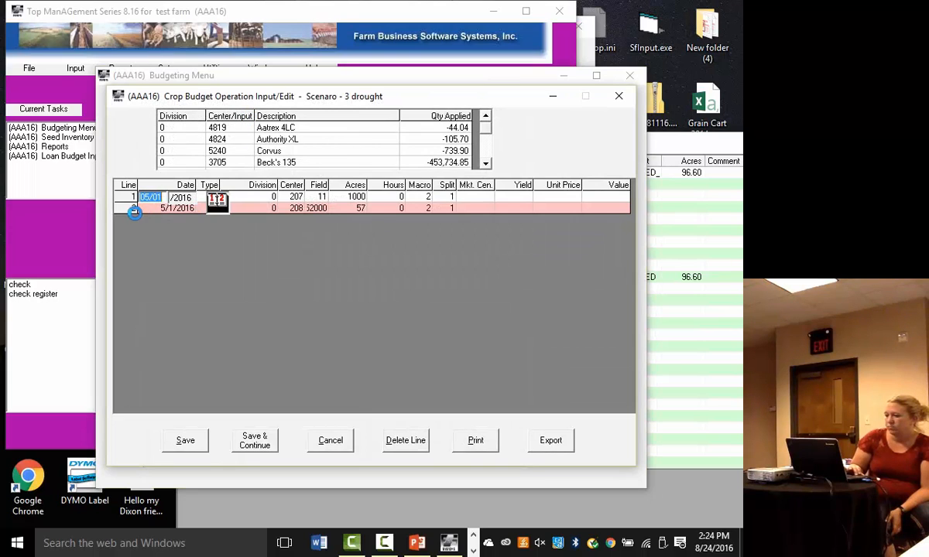
left_click(457, 207)
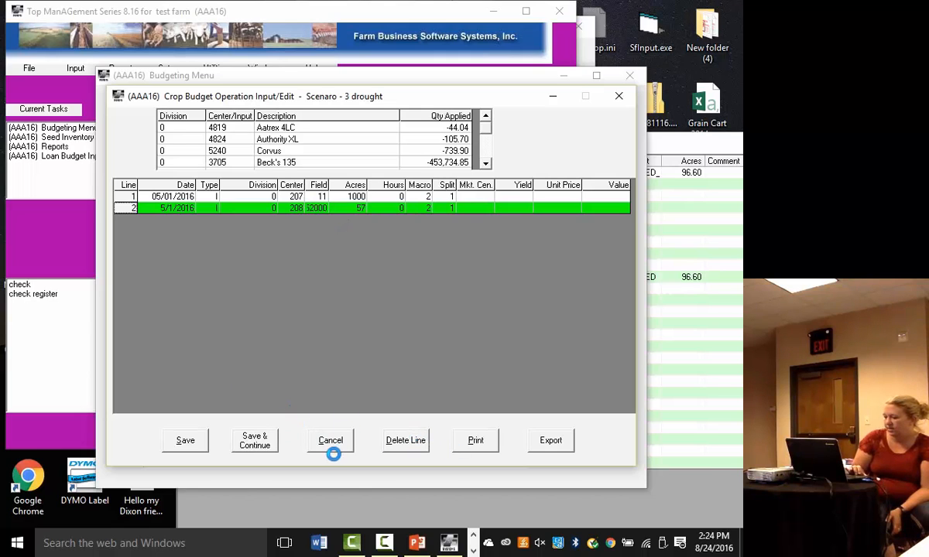
left_click(330, 445)
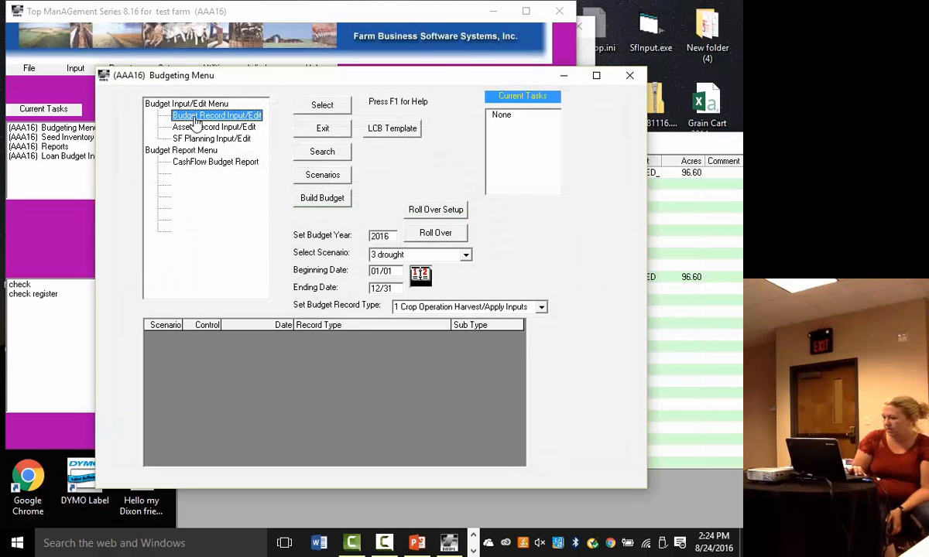
- View the drought scenario's asset Inventory Register for Crops & Feed and close it without saving
left_click(240, 129)
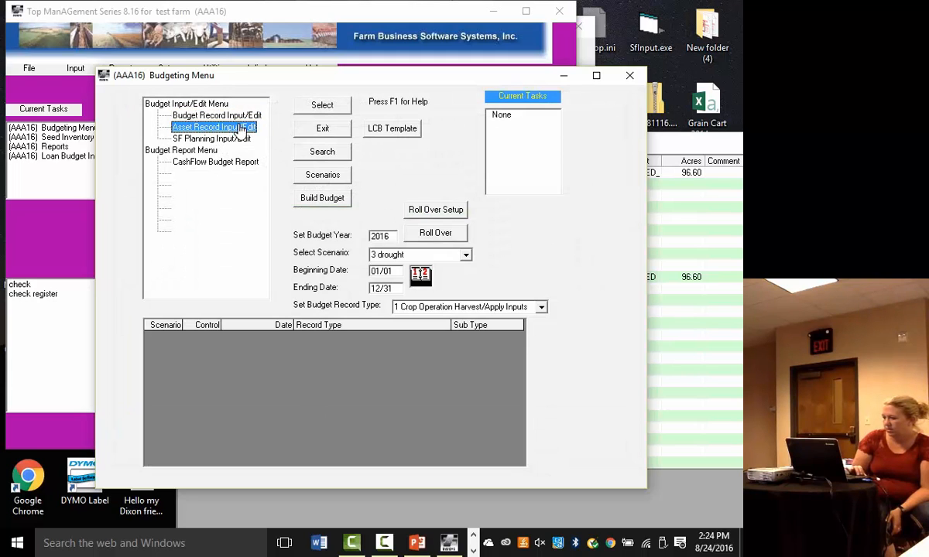
left_click(313, 105)
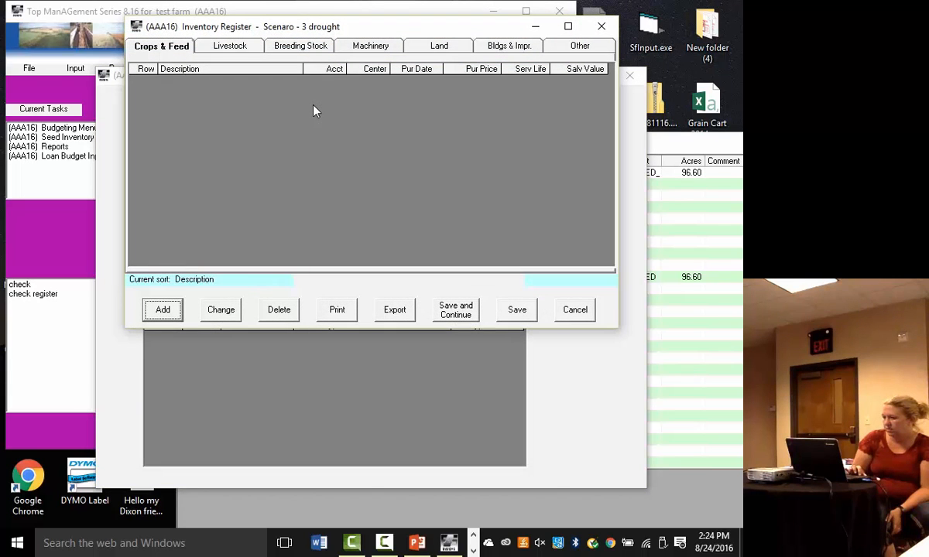
left_click(577, 310)
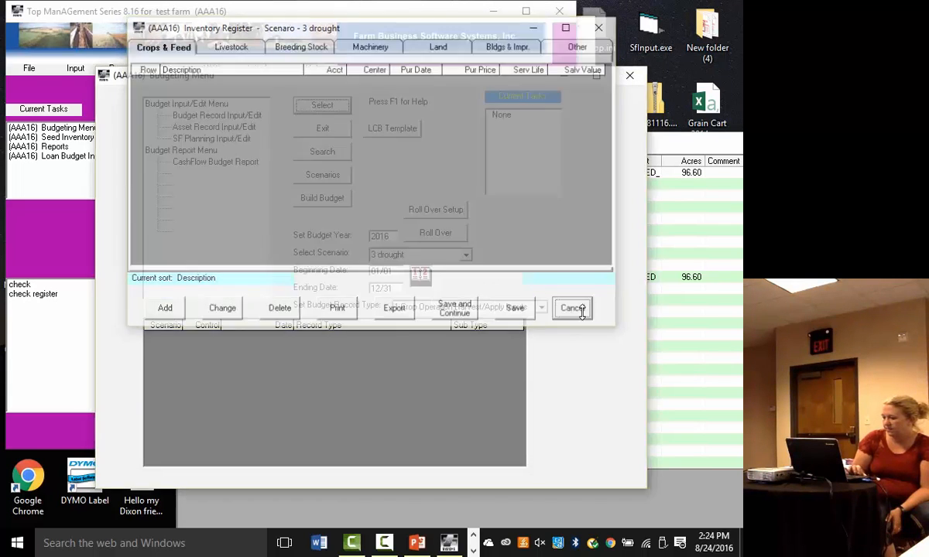
- Reopen the drought scenario's crop operation records to review the applied inputs, and cancel without changes
left_click(232, 116)
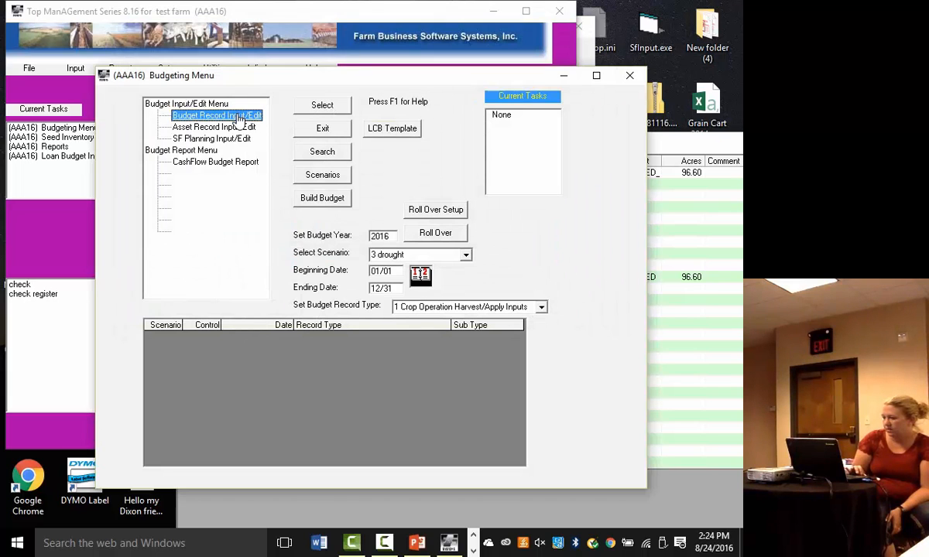
left_click(309, 106)
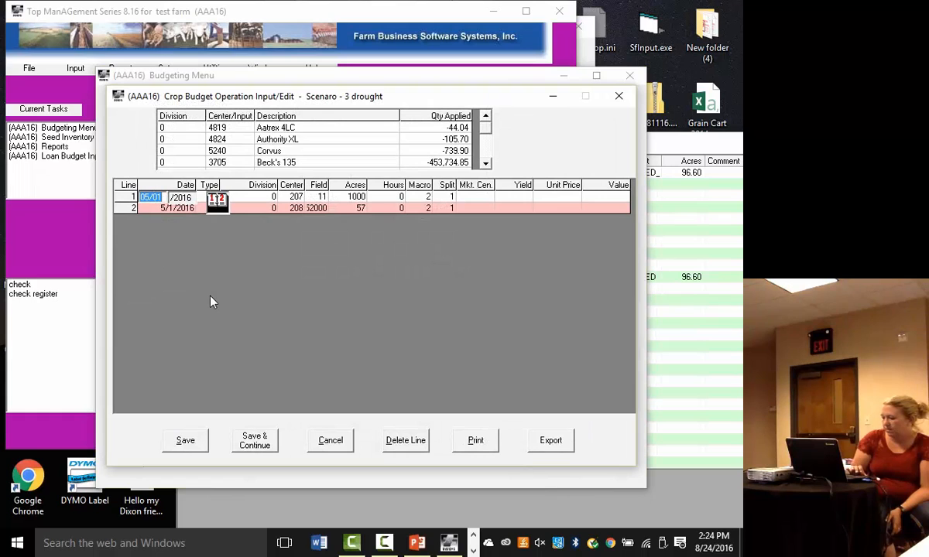
left_click(335, 445)
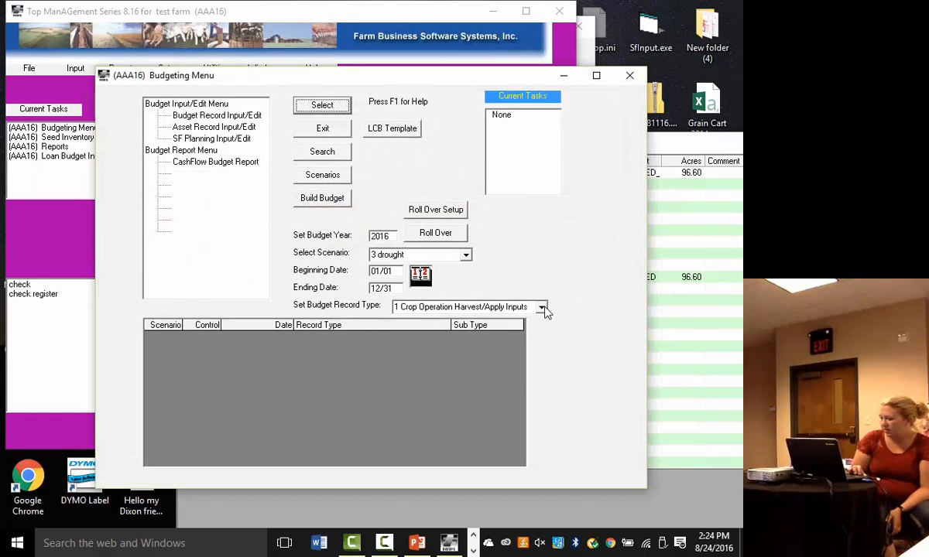
- Open the drought scenario's Crop Operation Harvest/Apply Inputs records and start a new line after the second one
left_click(541, 308)
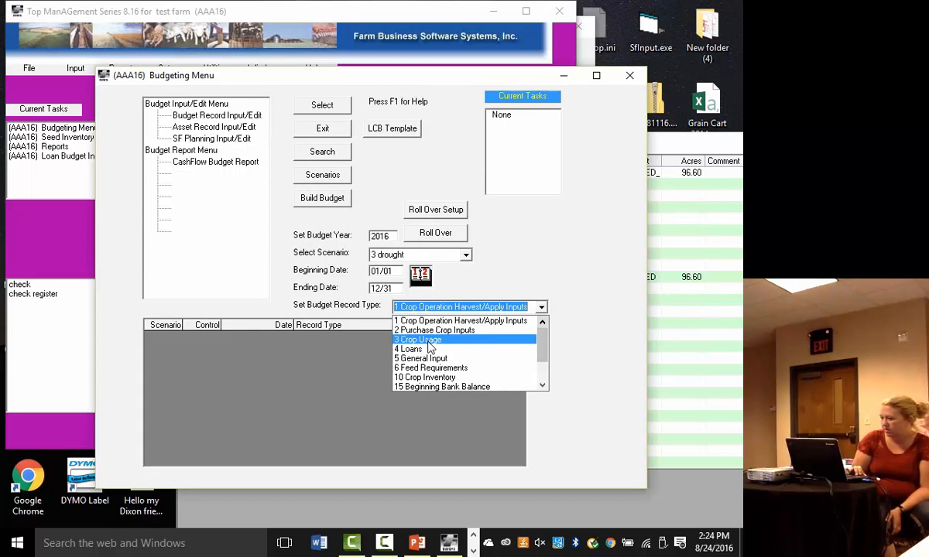
left_click(224, 118)
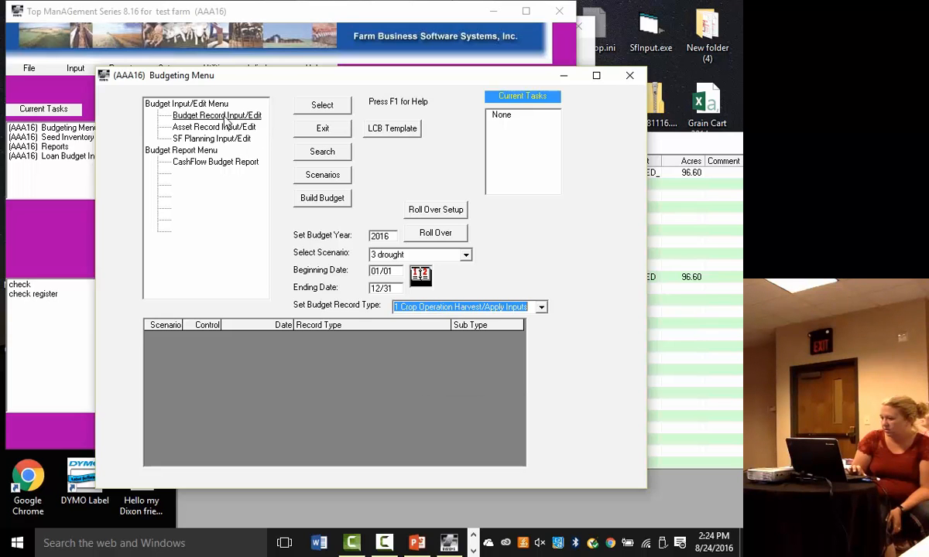
double_click(224, 117)
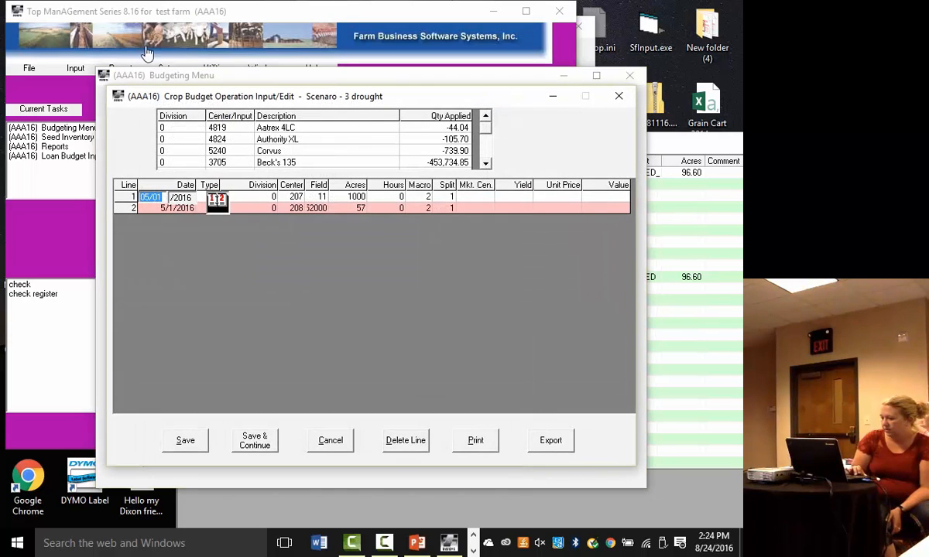
left_click(263, 452)
left_click(360, 209)
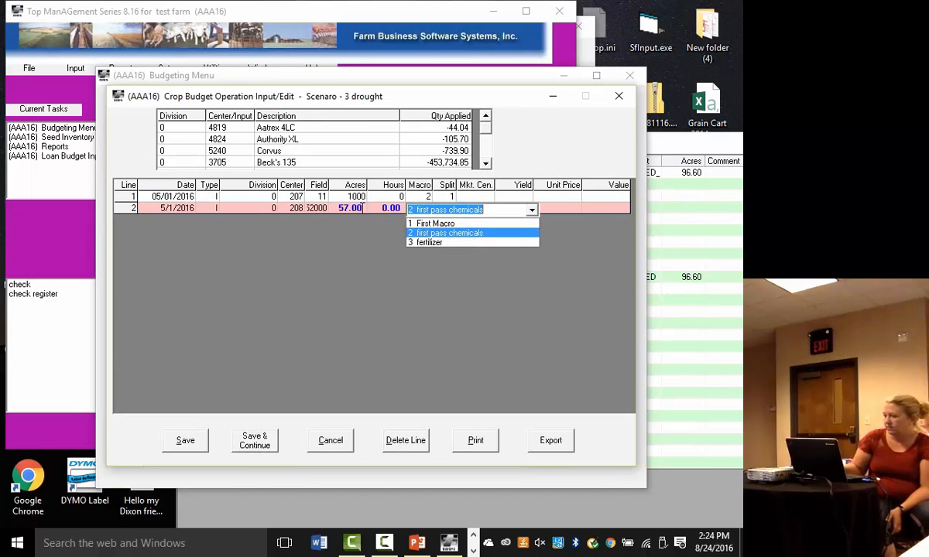
key("Return")
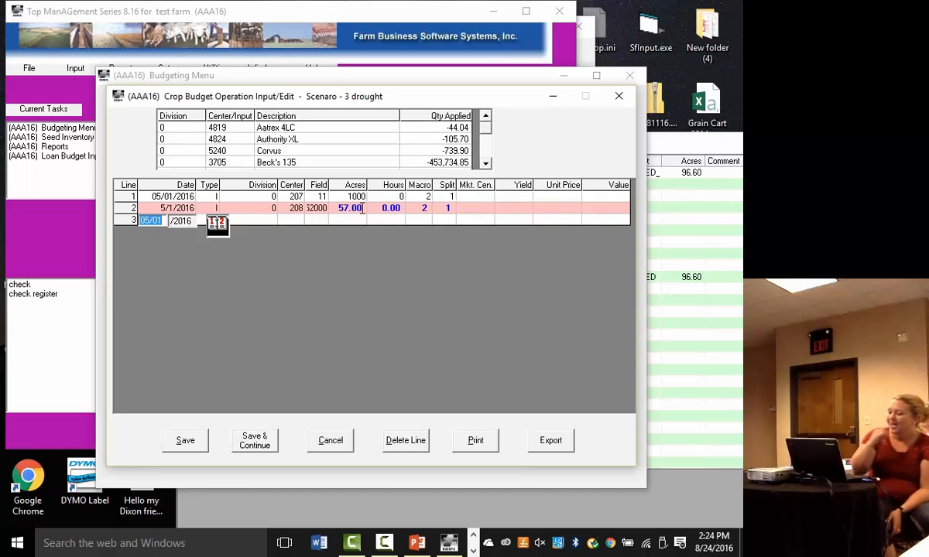
- Enter a Harvest operation dated 10/15/2016 for division 0, center 207 Smith Corn 97, field 11, with 1,000 acres and 0 hours
type("10")
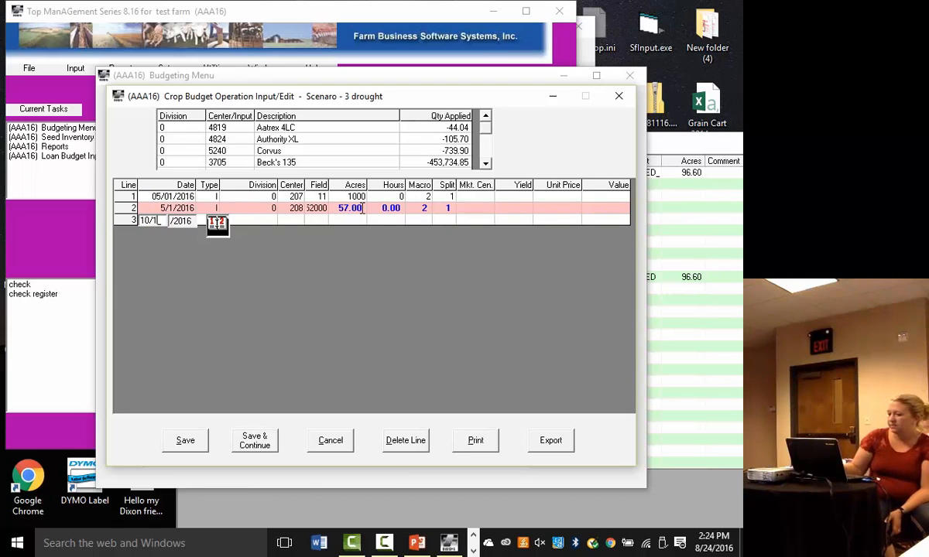
type("5")
key("Return")
key("h")
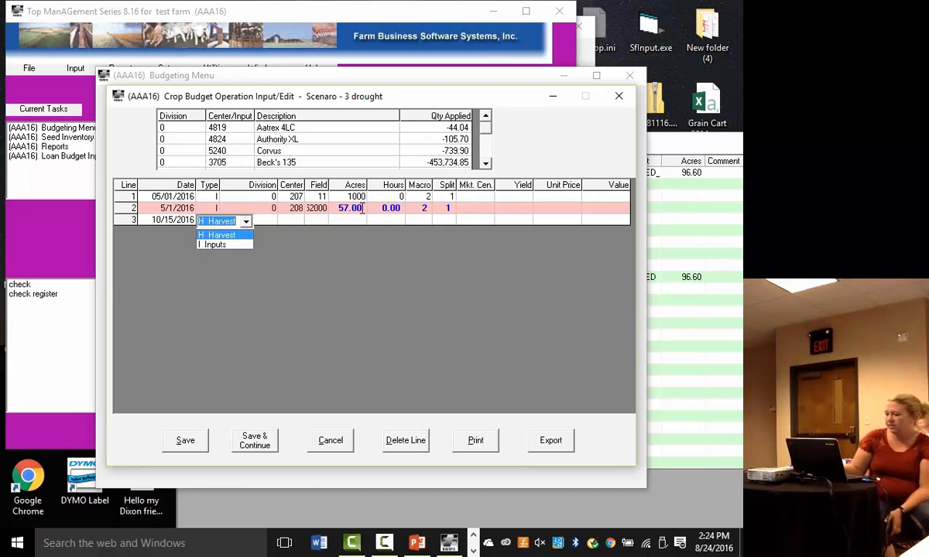
key("Return")
key("Return")
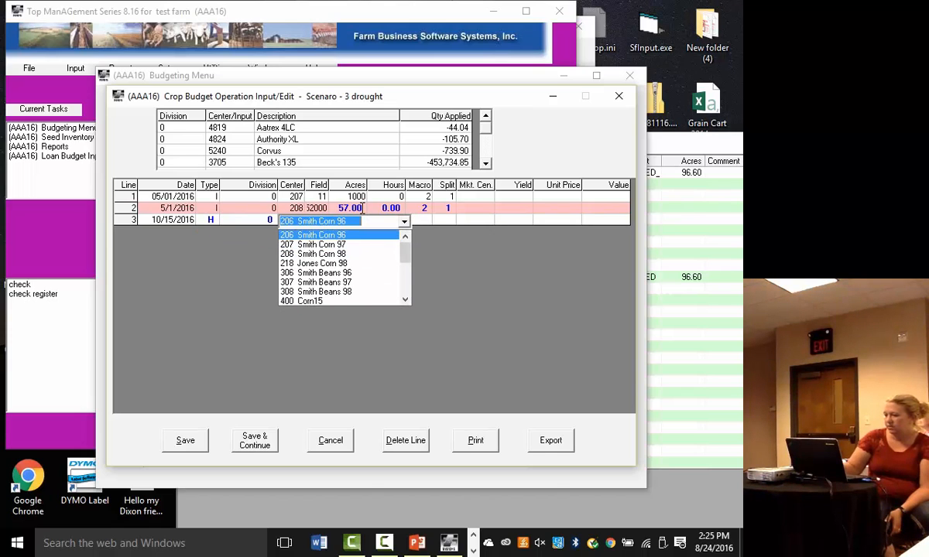
key("Down")
key("Return")
key("Return")
key("Return")
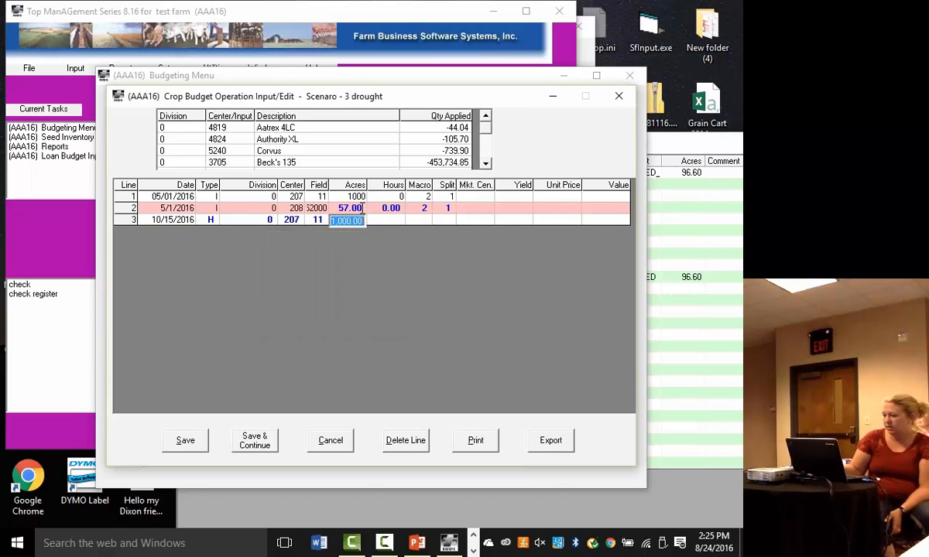
key("Return")
key("Return")
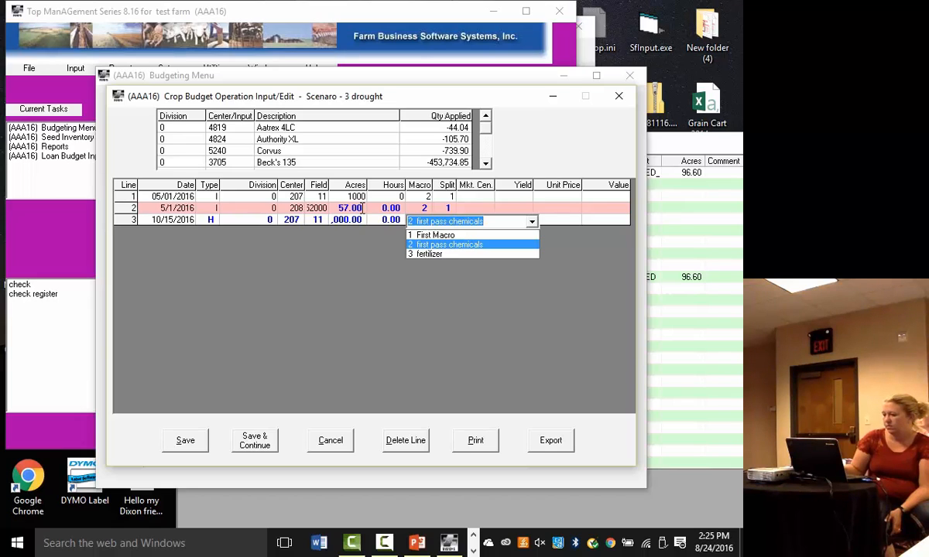
- Complete the harvest line with macro 1 First Macro, split 1 100, yield 225 and unit price 3.23, and save the records
key("Up")
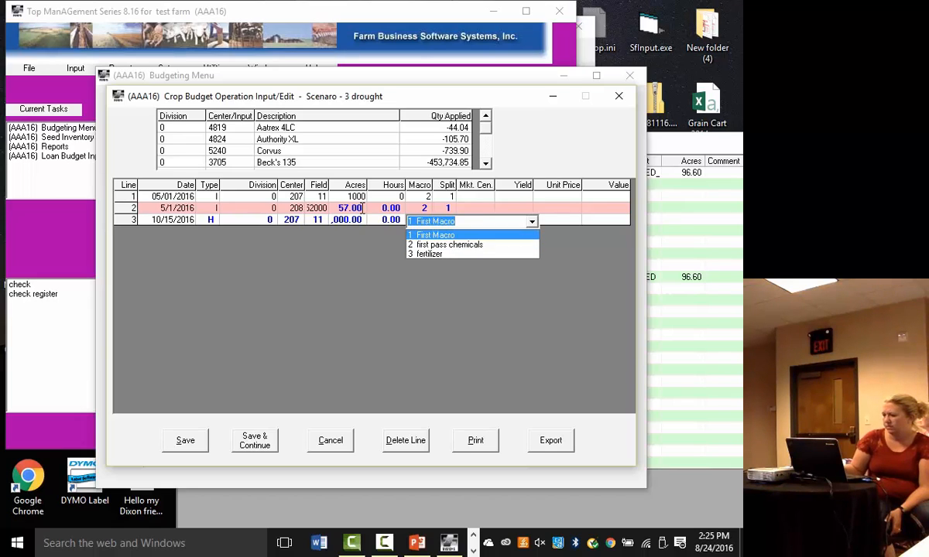
key("Return")
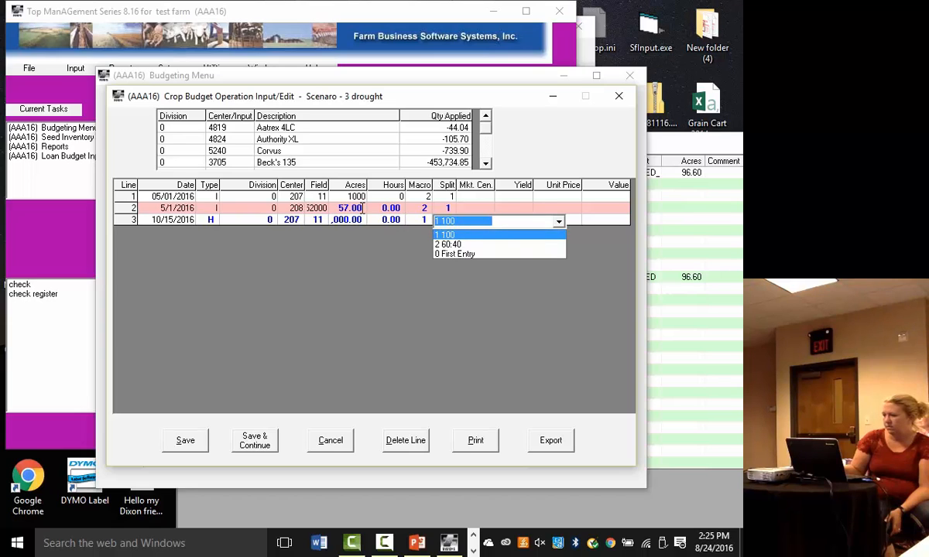
key("Return")
key("Down")
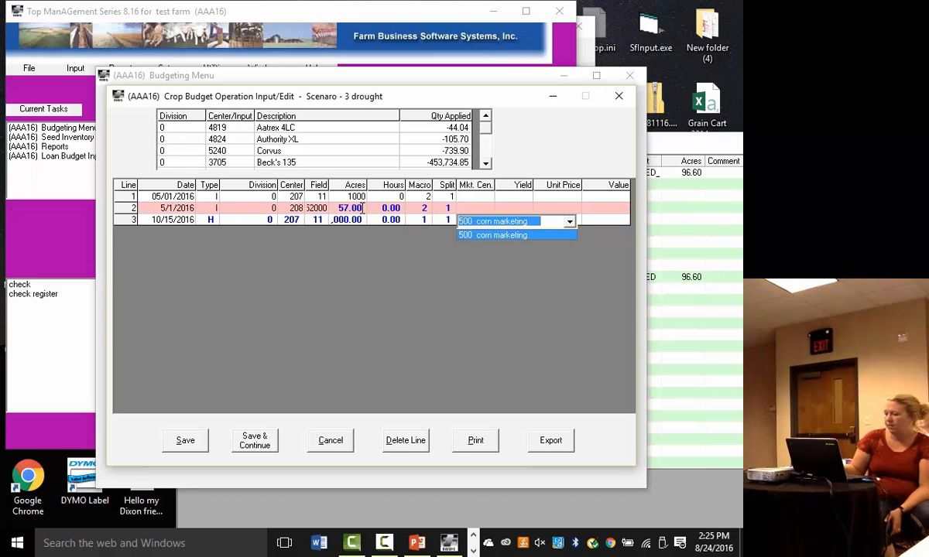
key("Return")
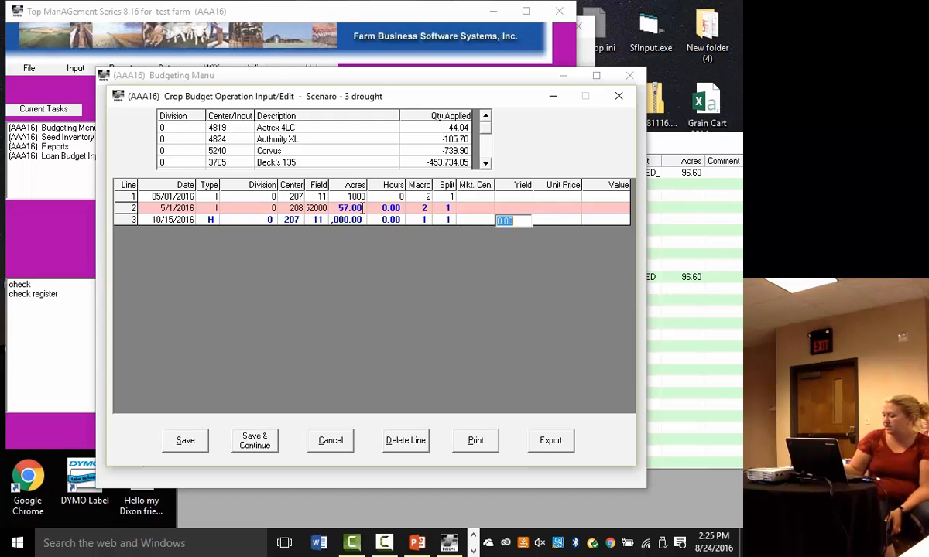
type("225")
key("Return")
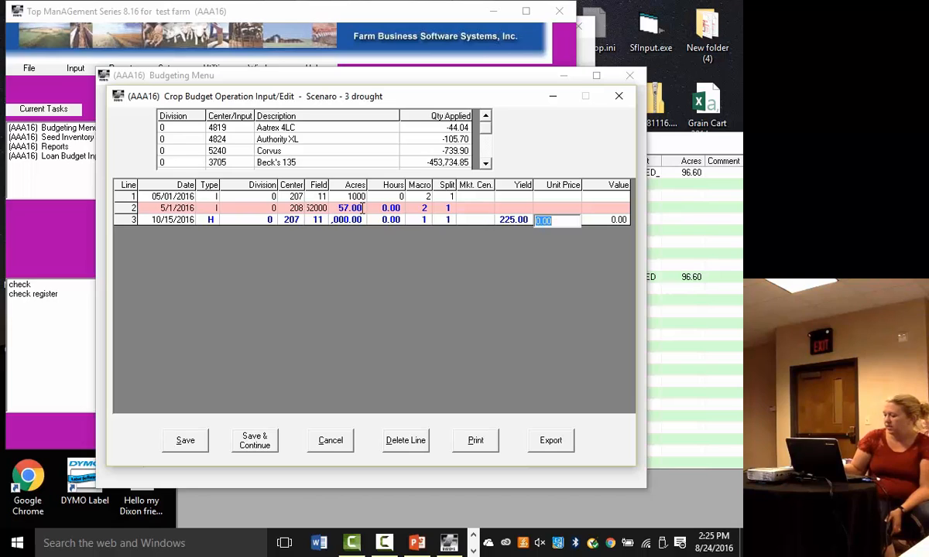
type("3.23")
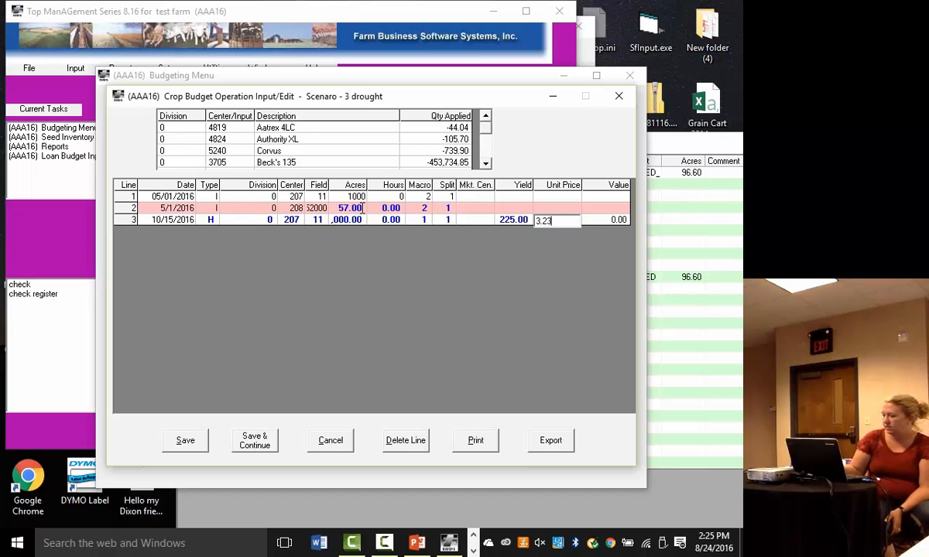
key("Return")
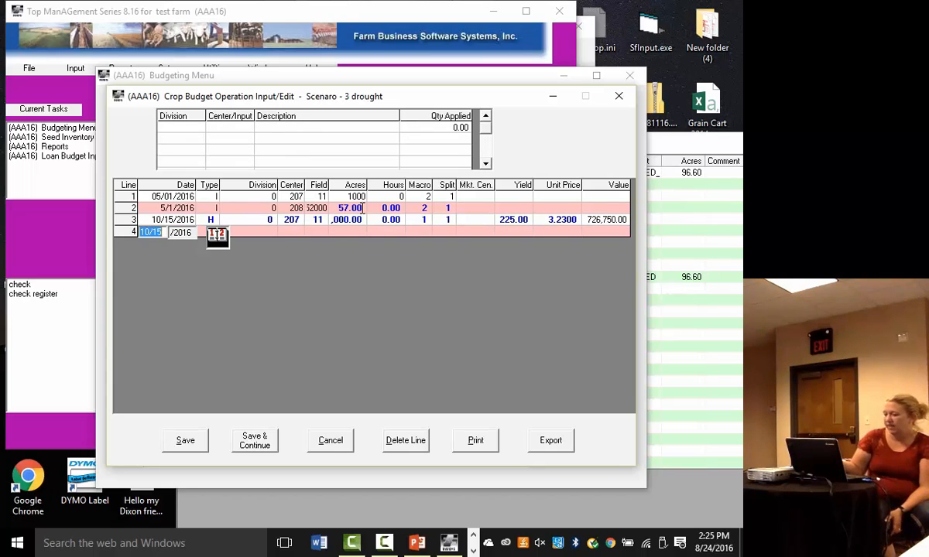
left_click(183, 447)
- Run the monthly Cash Flow Budget Report for scenario 3 drought, review its accounts, and close it
double_click(224, 164)
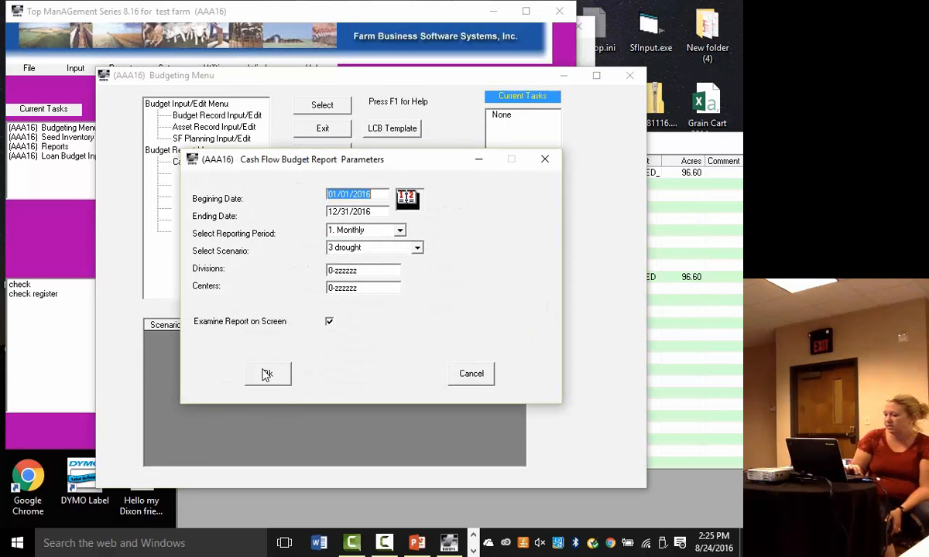
left_click(264, 373)
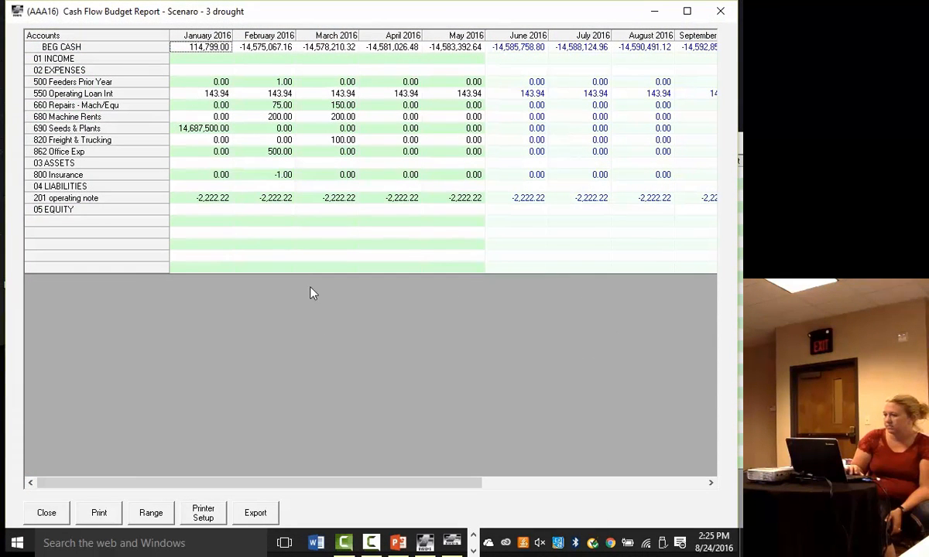
left_click(47, 512)
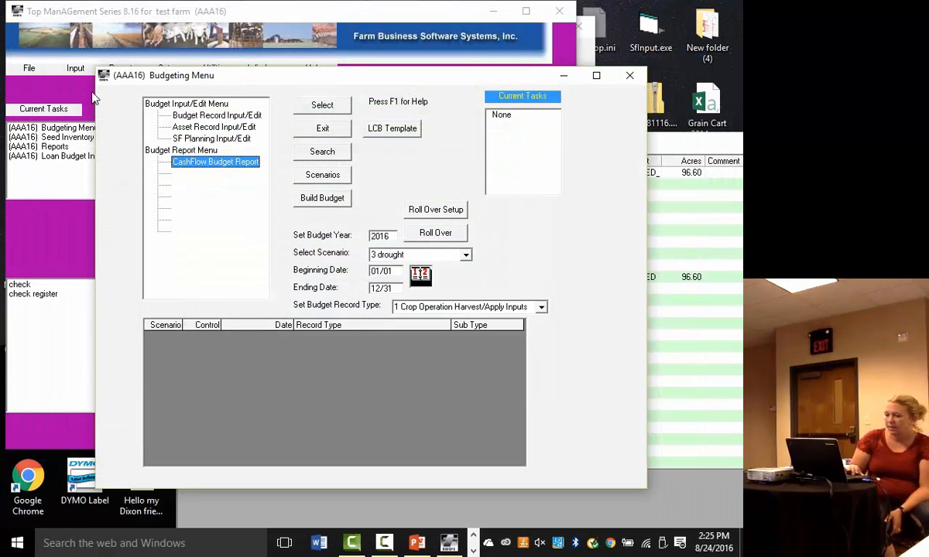
- Run the Crop Inventory Report for LCB scenario 3 drought, check its harvest additions, and close it
left_click(47, 79)
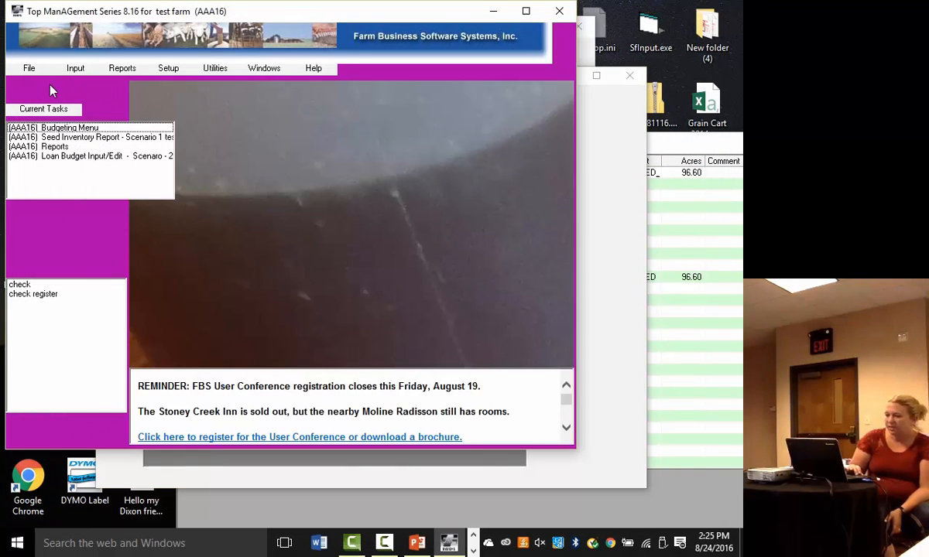
left_click(55, 147)
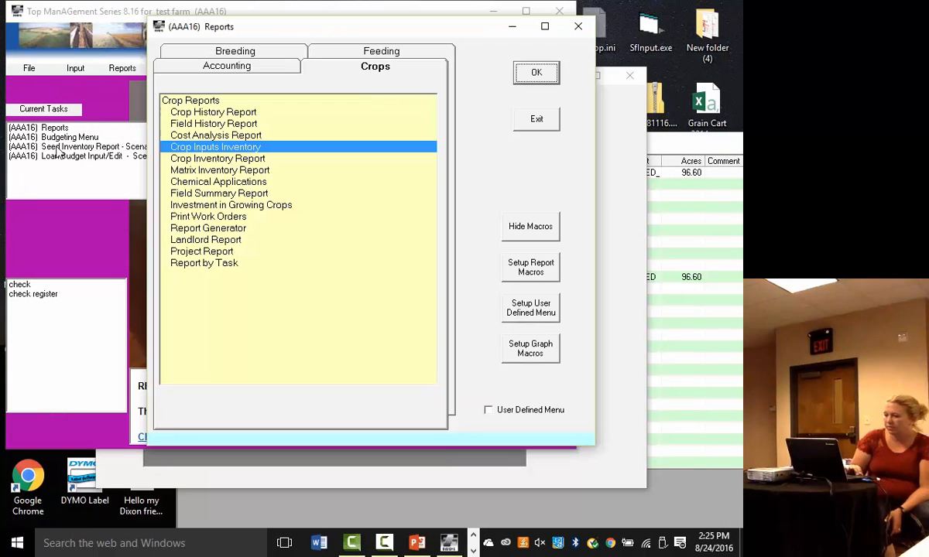
left_click(220, 161)
left_click(531, 75)
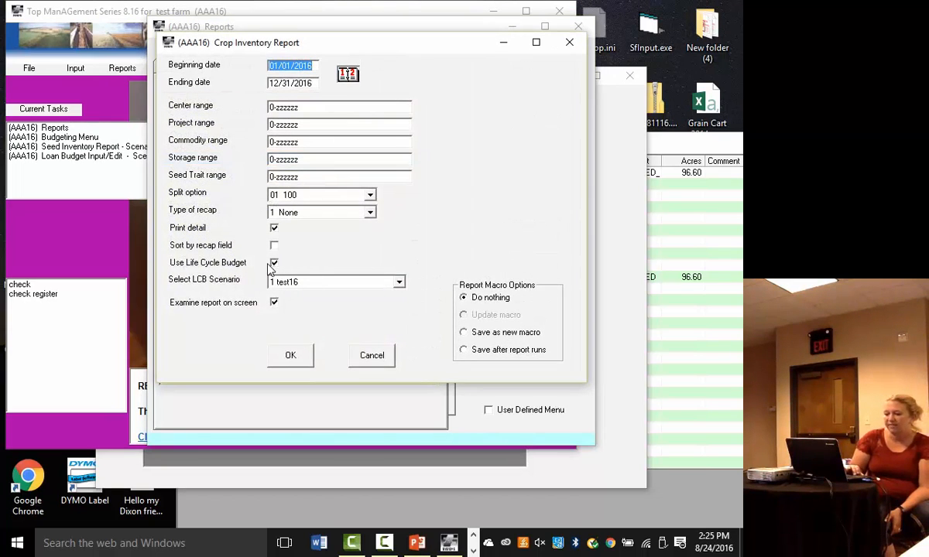
left_click(399, 283)
left_click(311, 315)
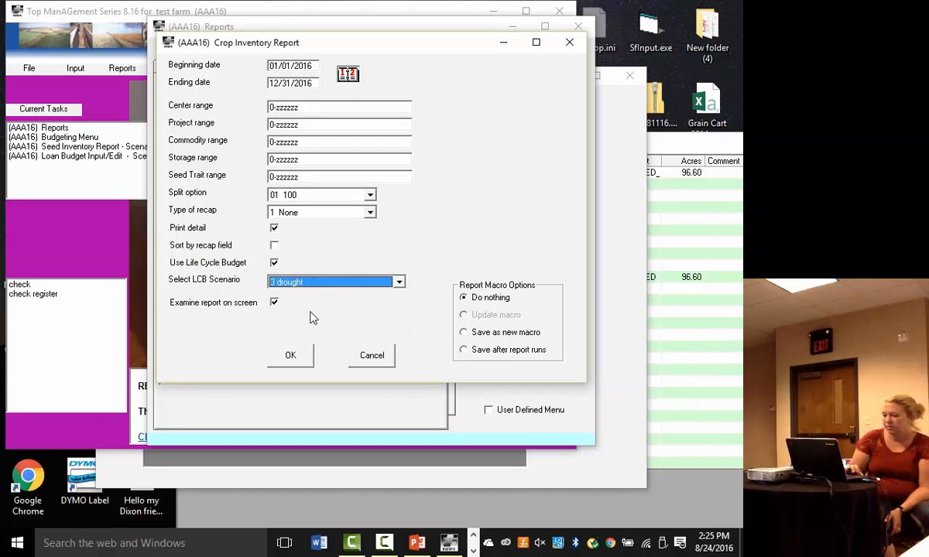
left_click(292, 355)
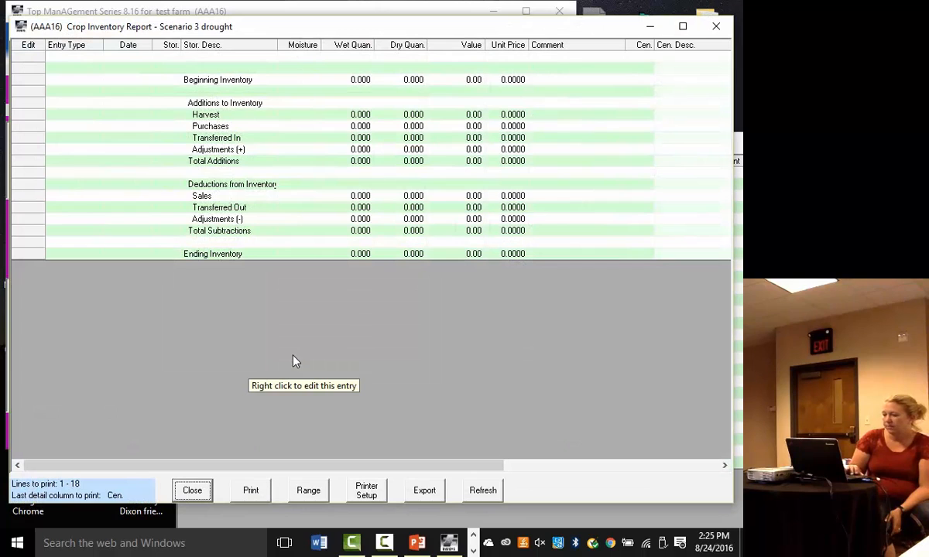
left_click(193, 490)
- Rerun the Crop Inventory Report with LCB scenario 3 drought to recheck the inventory quantities, and close it
left_click(536, 73)
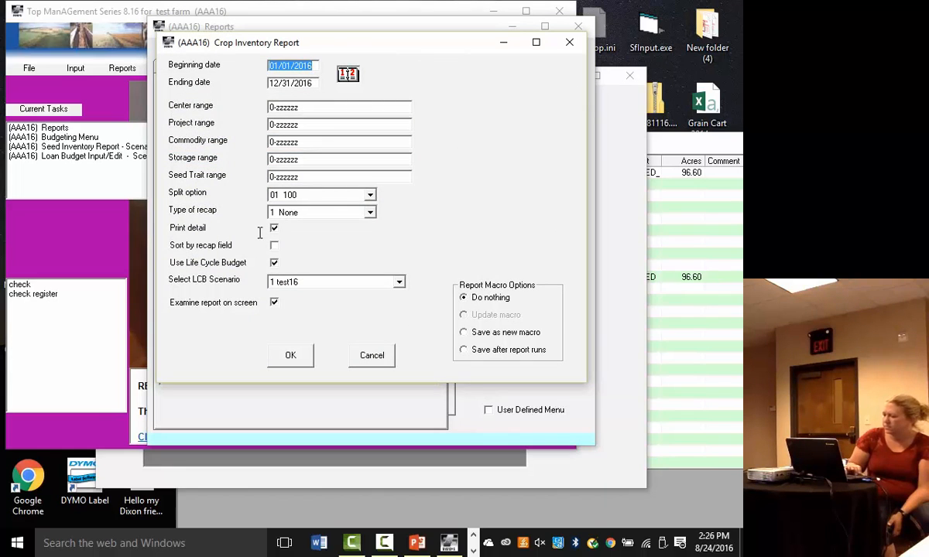
left_click(399, 282)
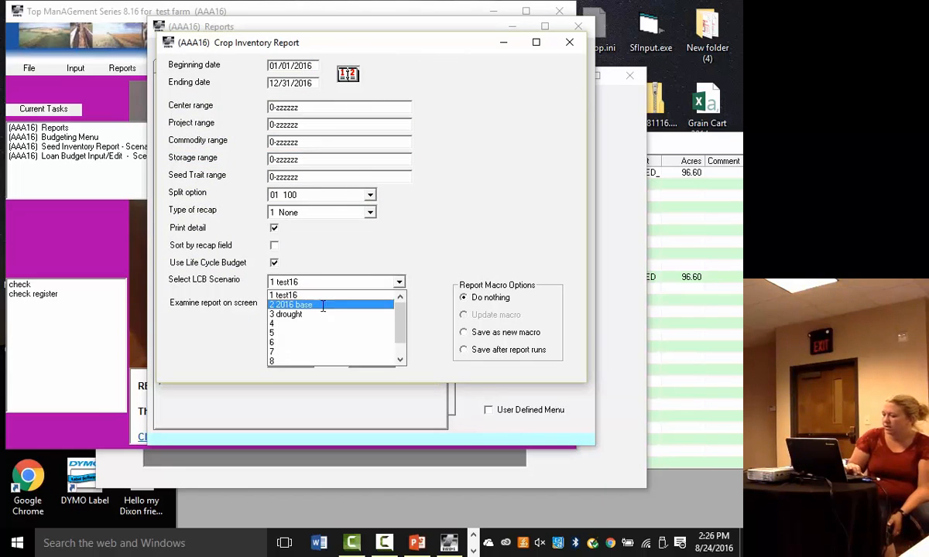
left_click(301, 313)
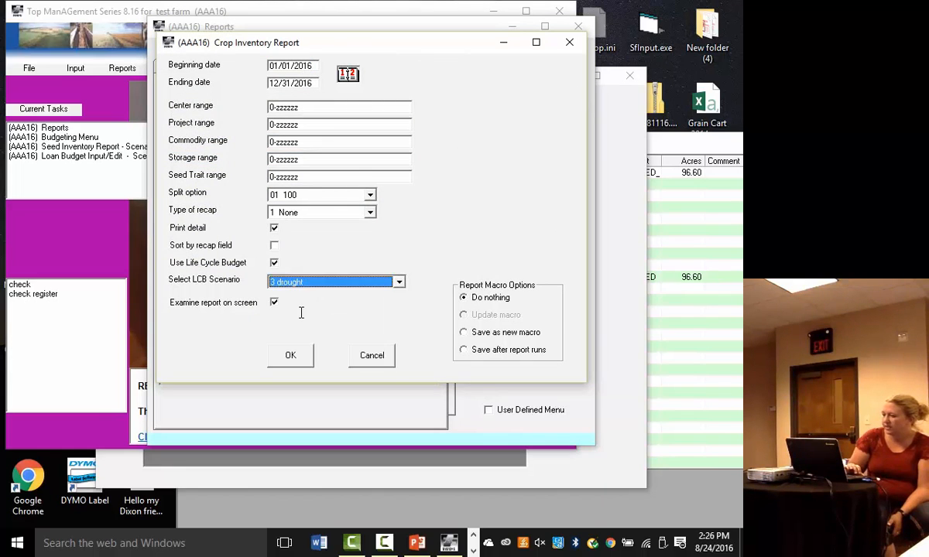
left_click(294, 358)
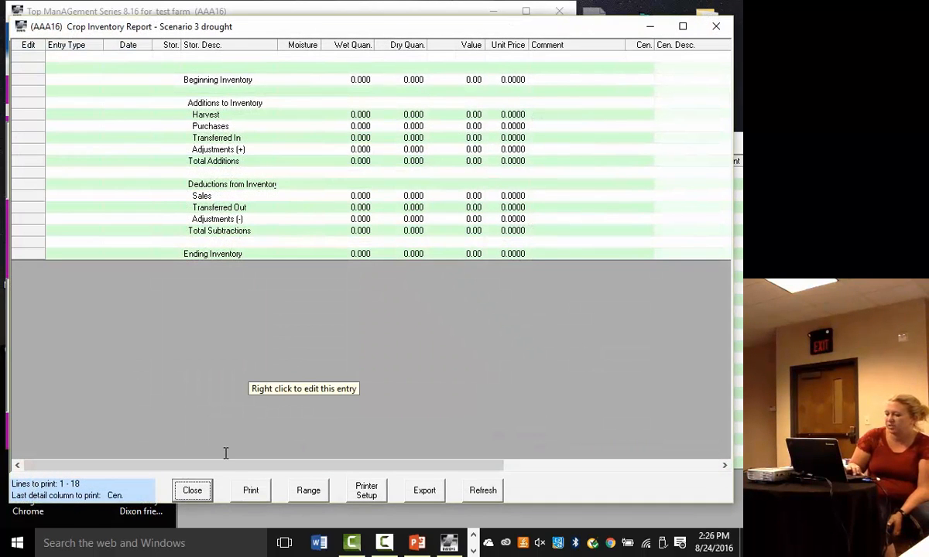
left_click(192, 490)
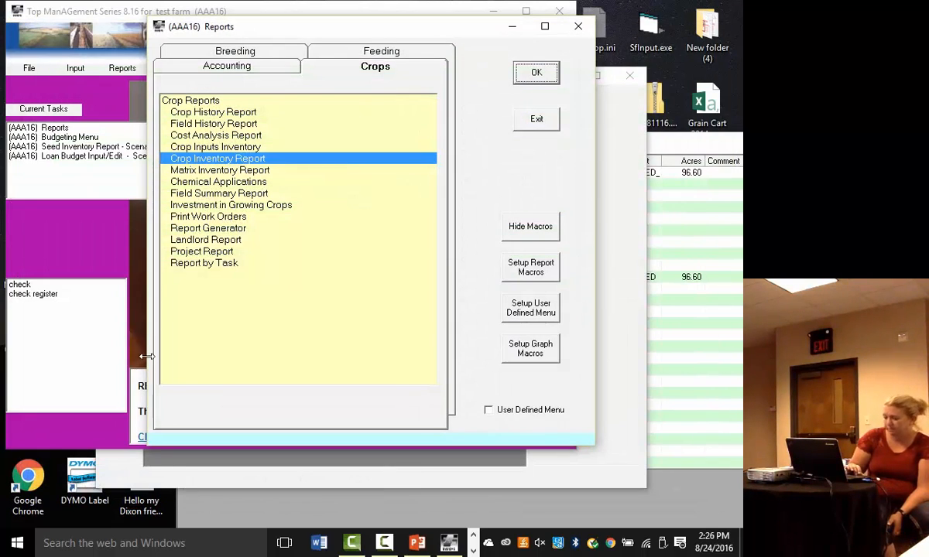
- Run the Income Statement report with columns C YTD Actual & LCB and LCB scenario 2 2016 base
left_click(113, 86)
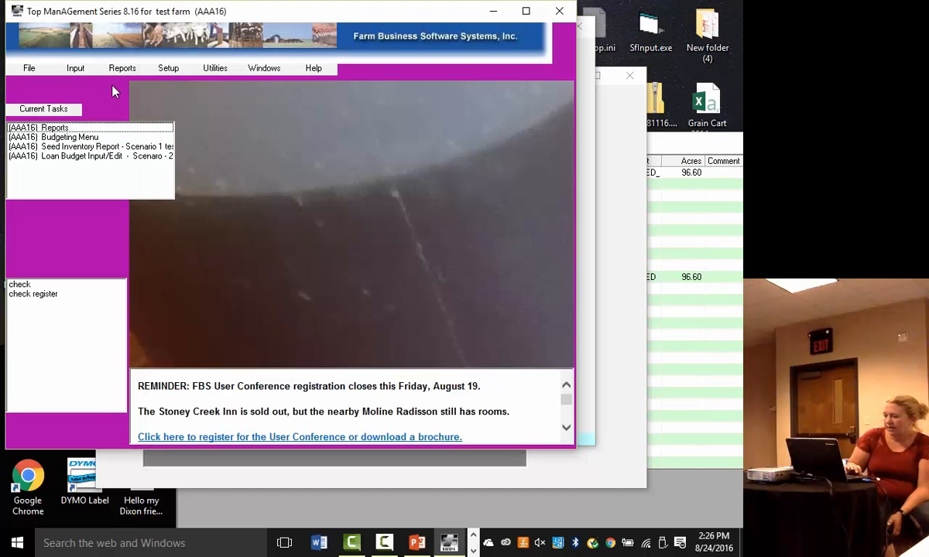
left_click(54, 128)
left_click(204, 68)
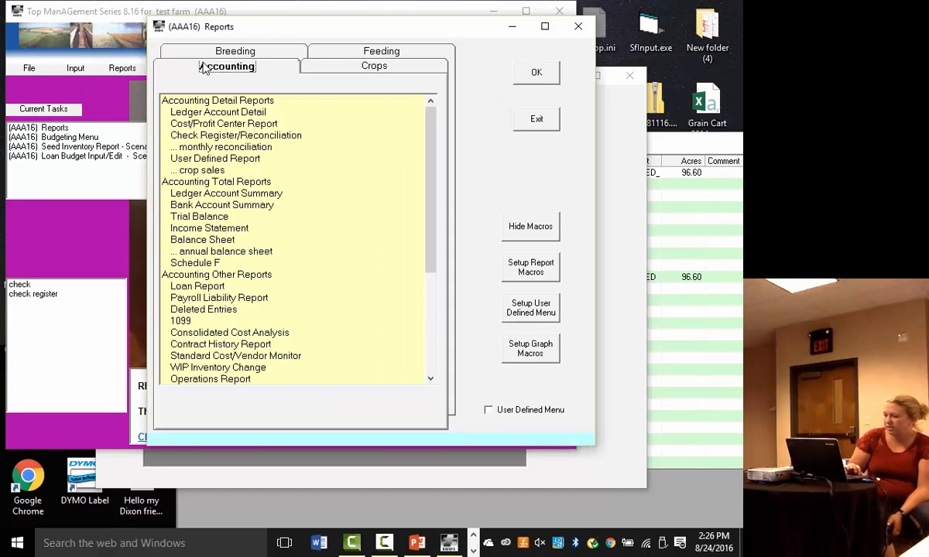
left_click(199, 230)
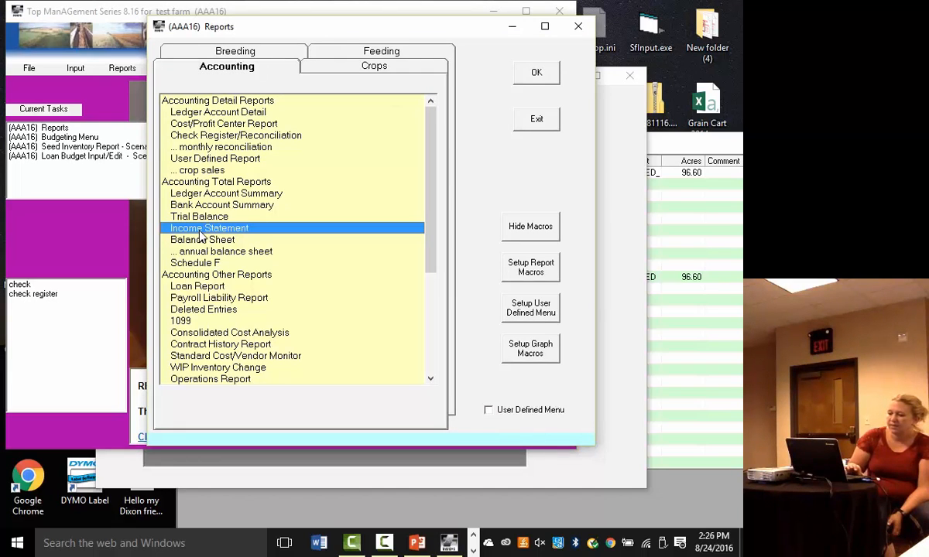
left_click(553, 74)
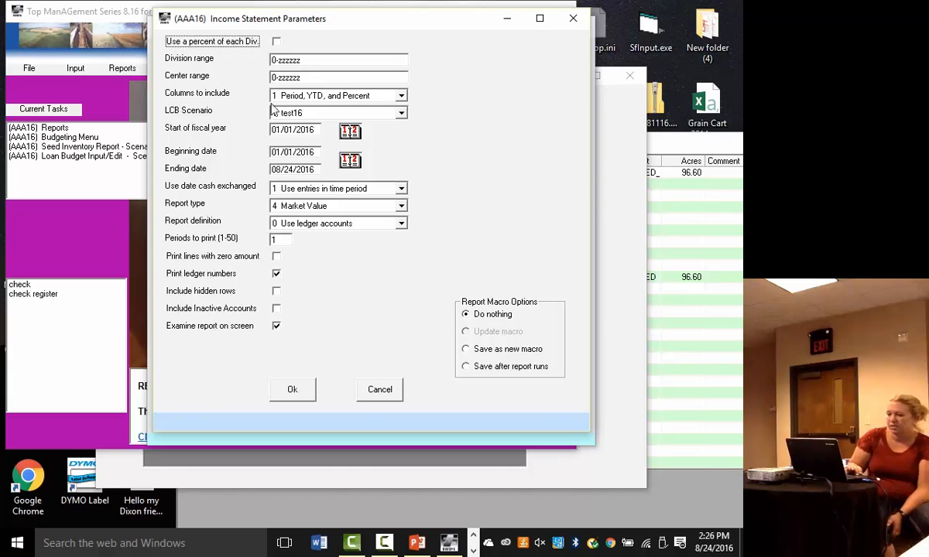
left_click(401, 96)
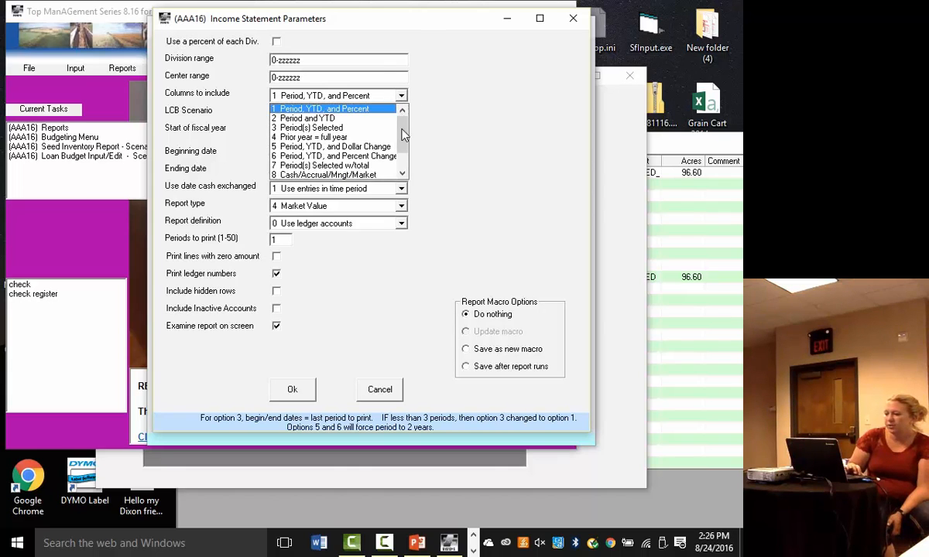
scroll(401, 134, "down", 1)
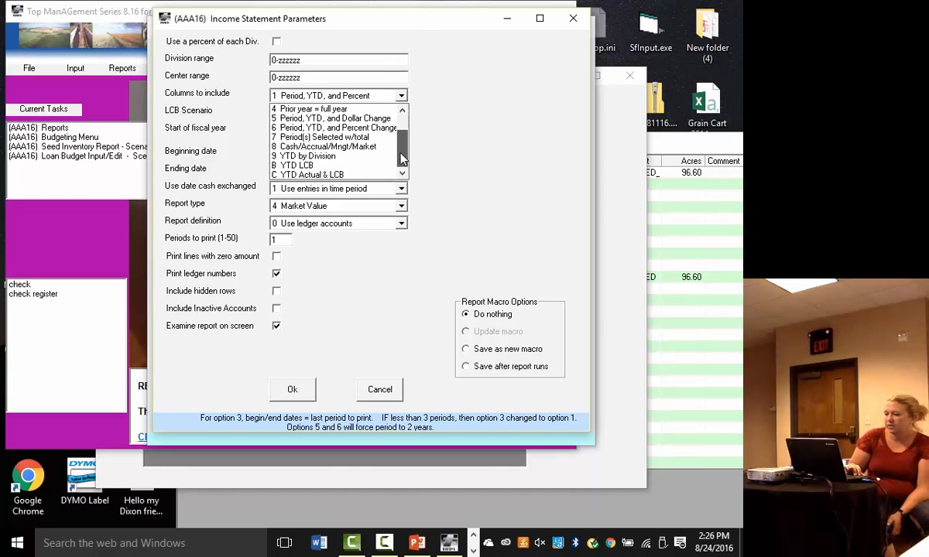
left_click(311, 173)
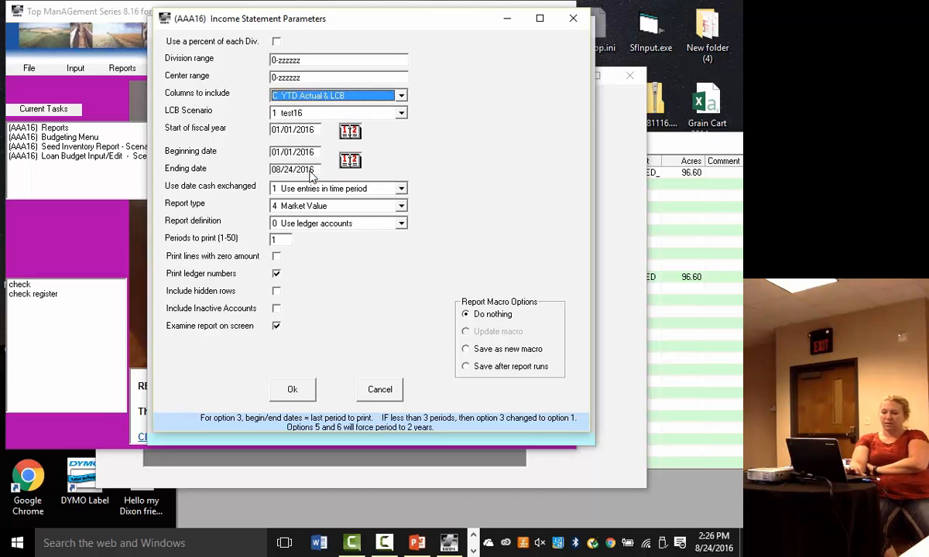
left_click(402, 113)
left_click(329, 135)
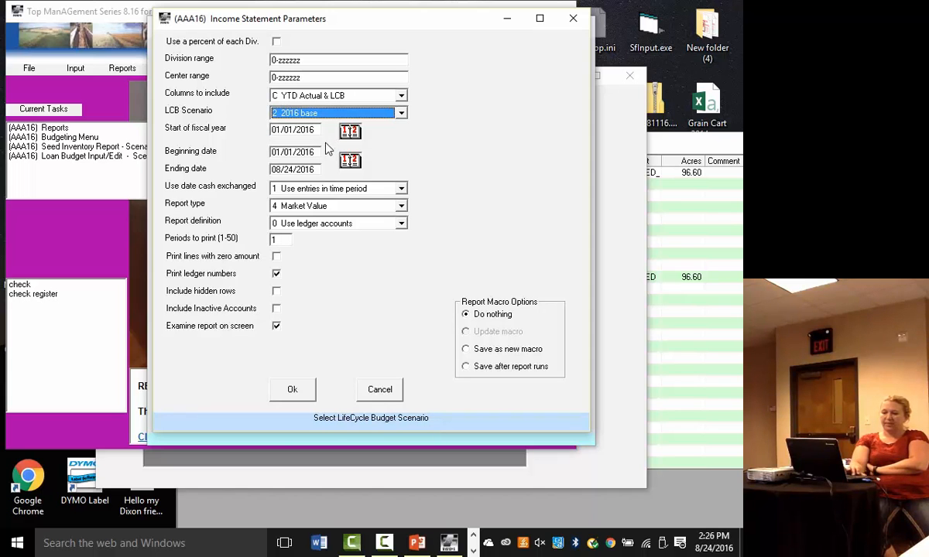
left_click(293, 390)
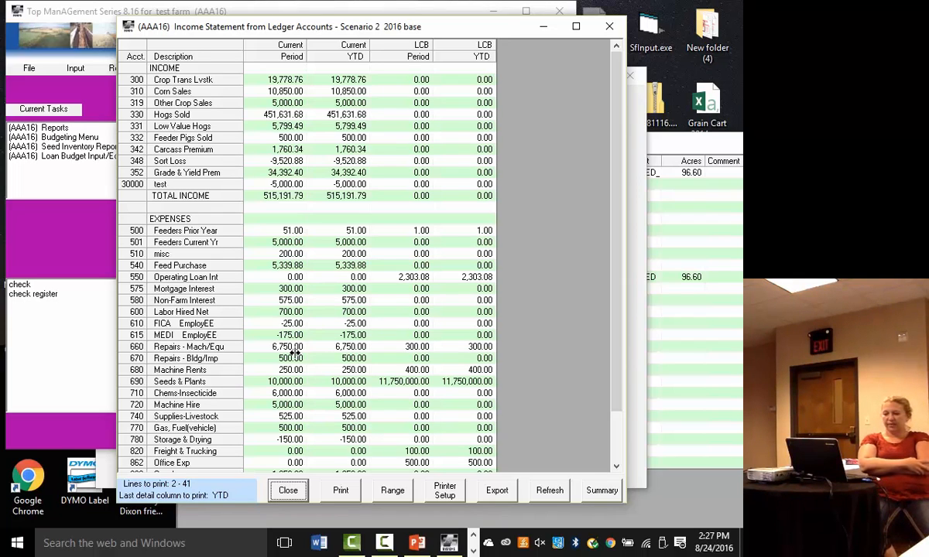
- Review the Income Statement down to net income, and close the report and the reports list
left_click_drag(612, 396, 606, 449)
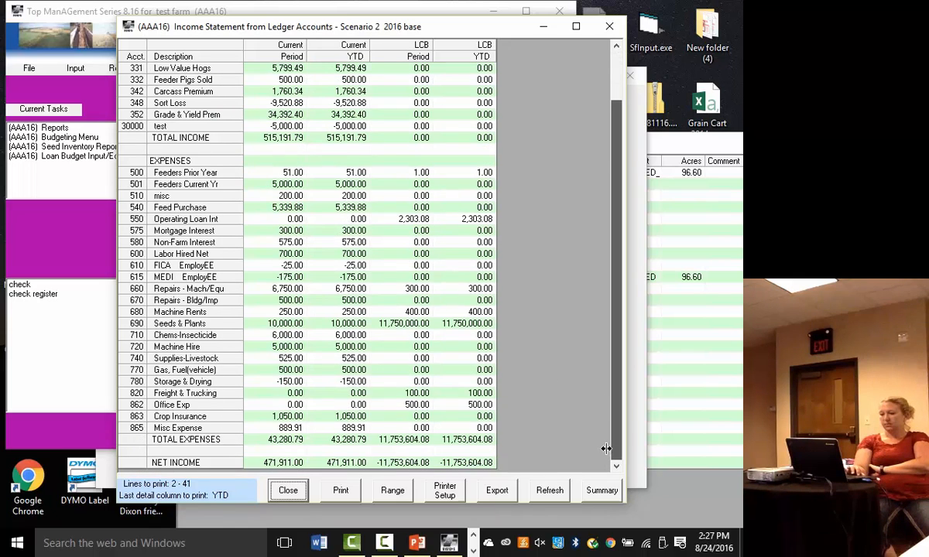
left_click(288, 490)
left_click(539, 117)
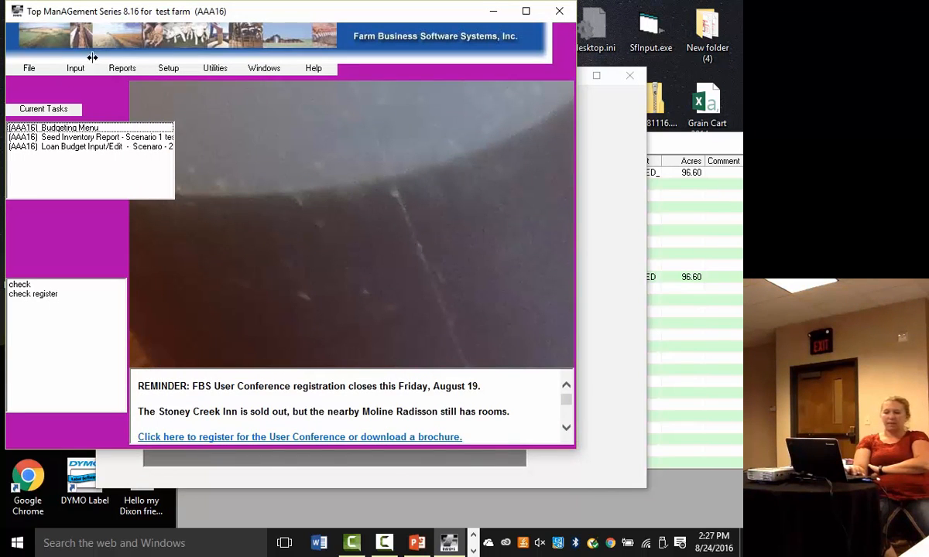
- Open crop macro 2 first pass chemicals for editing from the crop setup
left_click(163, 68)
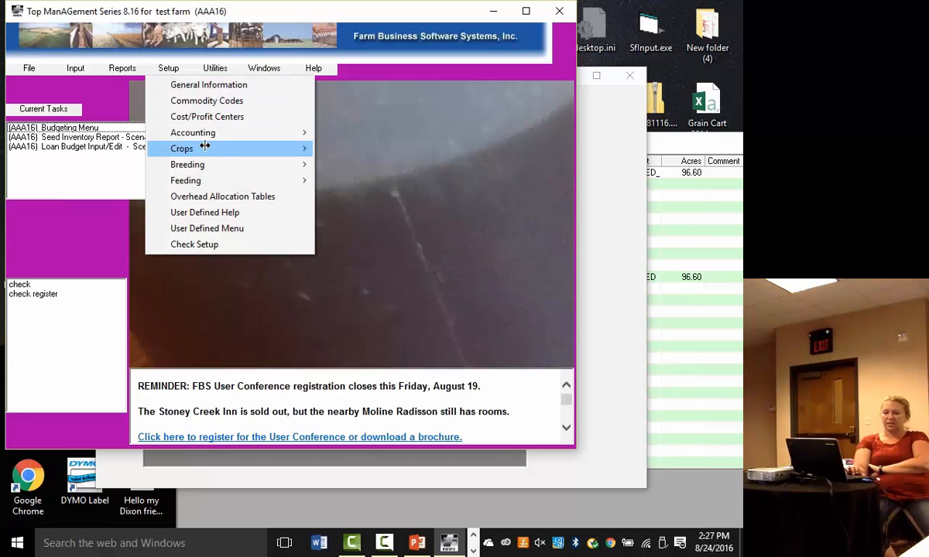
mouse_move(278, 140)
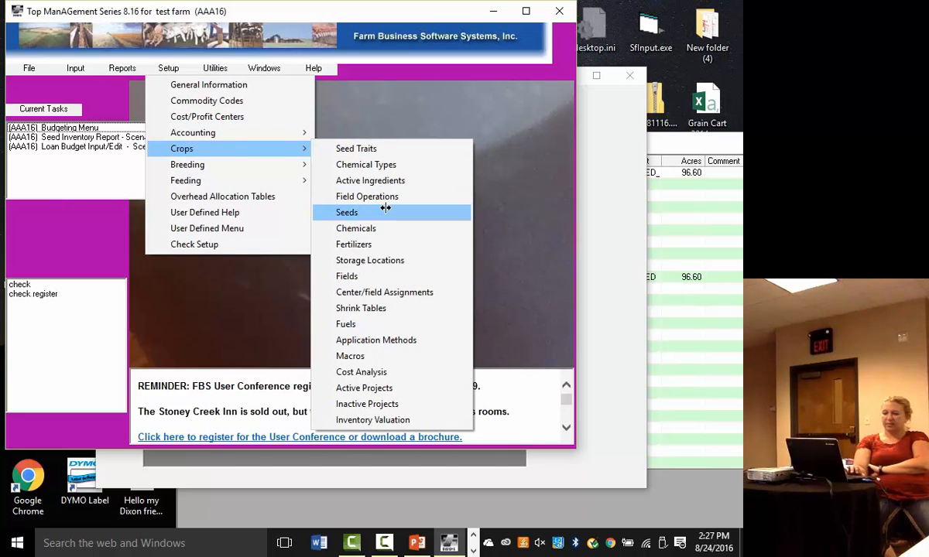
left_click(352, 356)
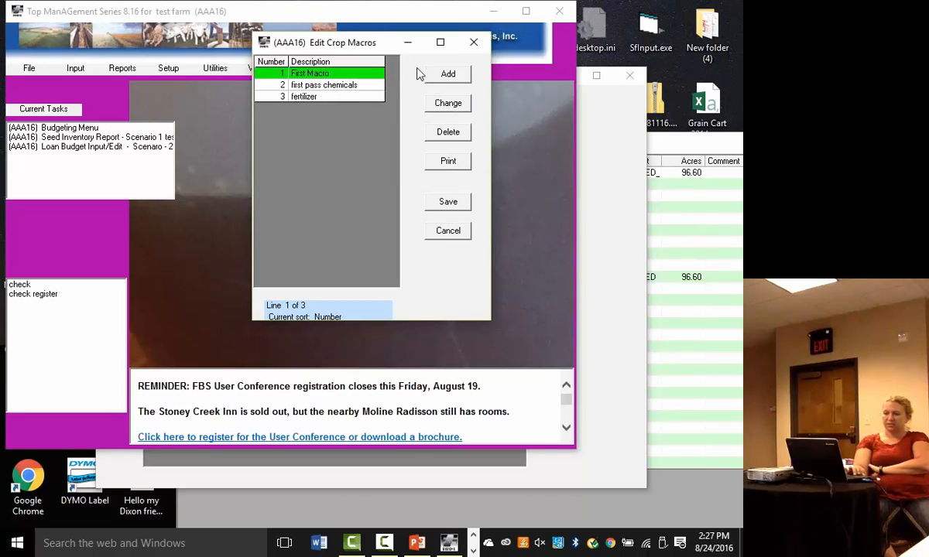
left_click(304, 86)
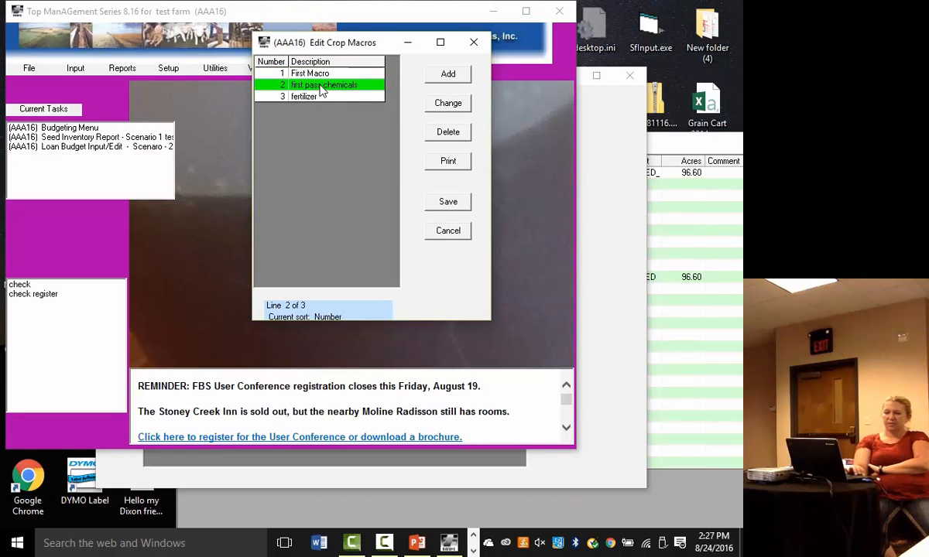
left_click(464, 105)
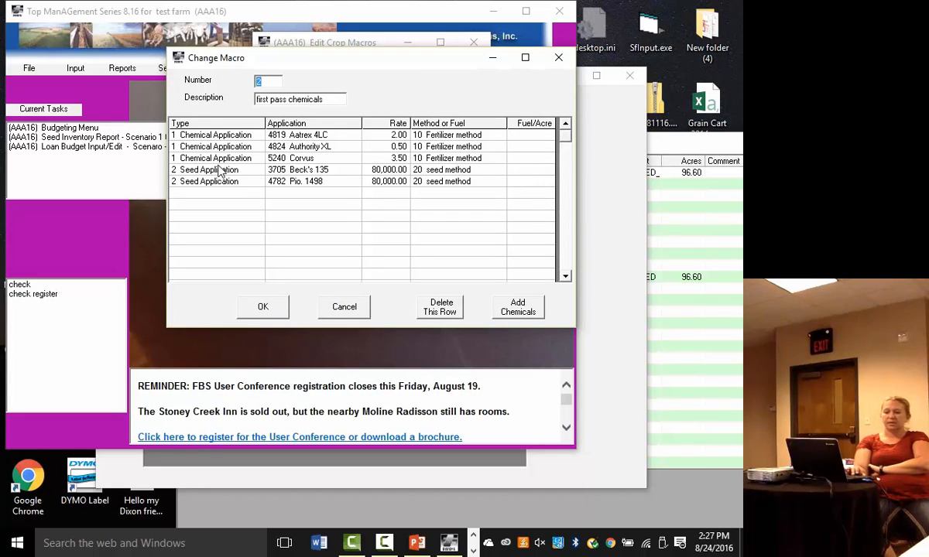
- Add a field operation row with application 500 test and fuel 1 First Fuel to the macro, and save the crop macros
left_click(208, 196)
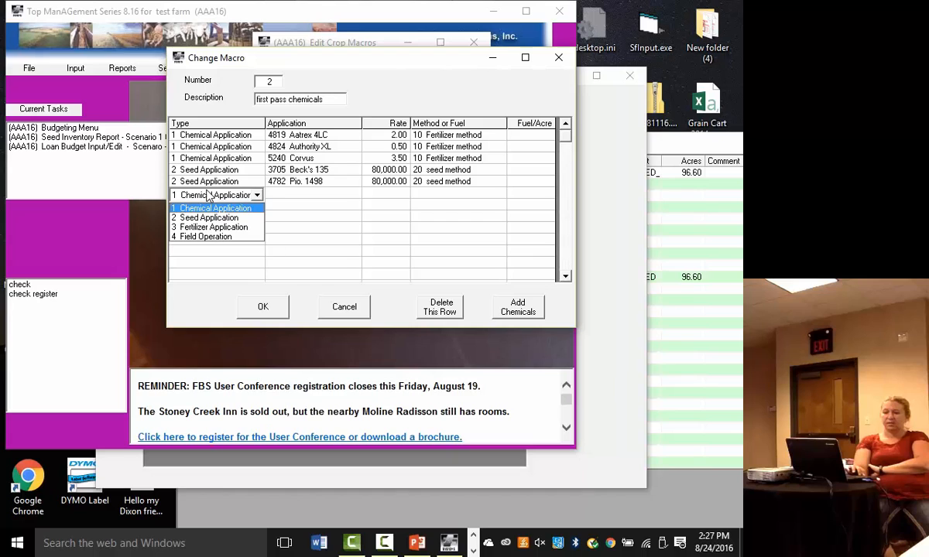
left_click(208, 238)
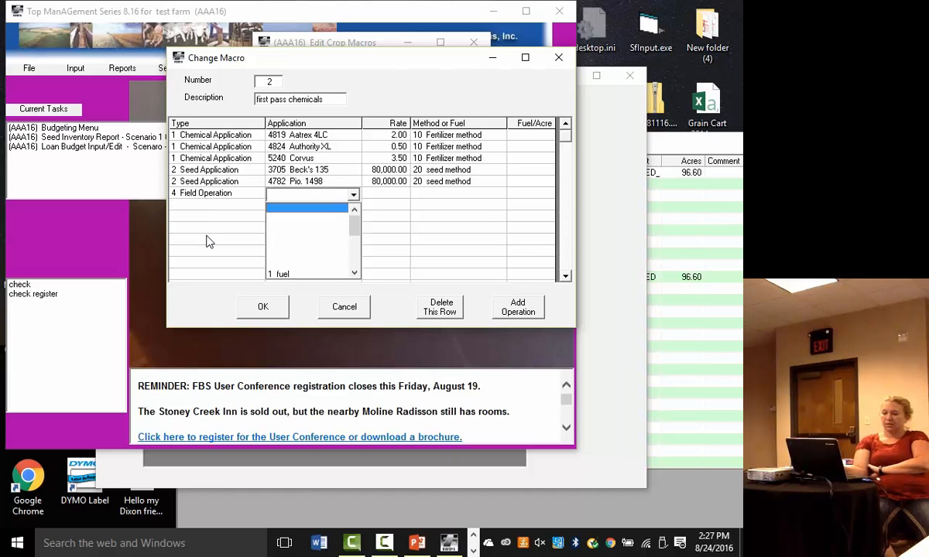
key("Down")
key("Down")
key("Down")
key("Down")
key("Down")
key("Down")
key("Down")
key("Down")
key("Down")
key("Down")
key("Down")
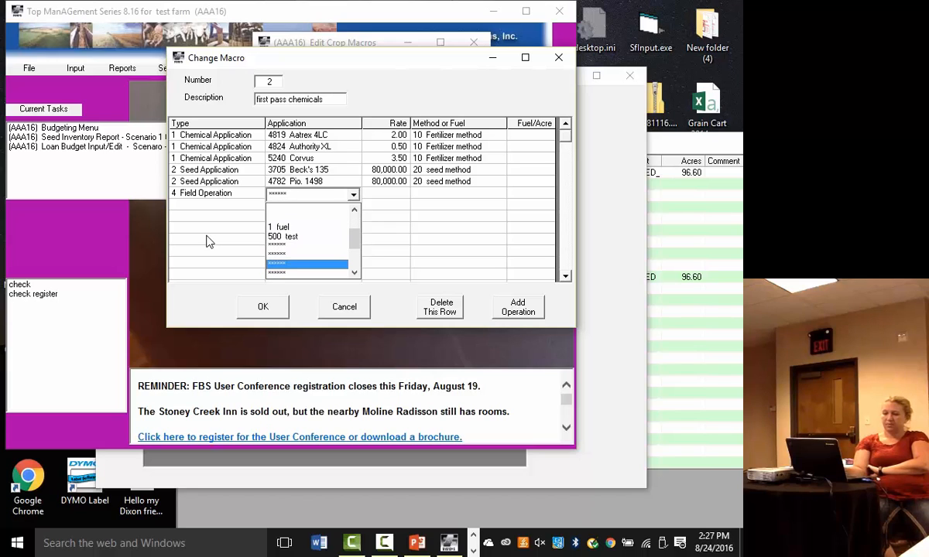
key("Up")
key("Up")
key("Up")
key("Return")
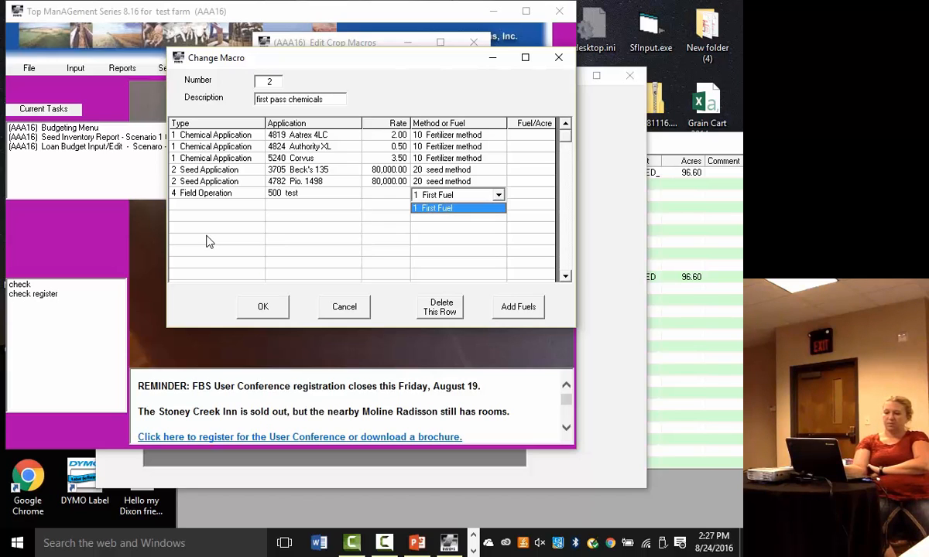
key("Return")
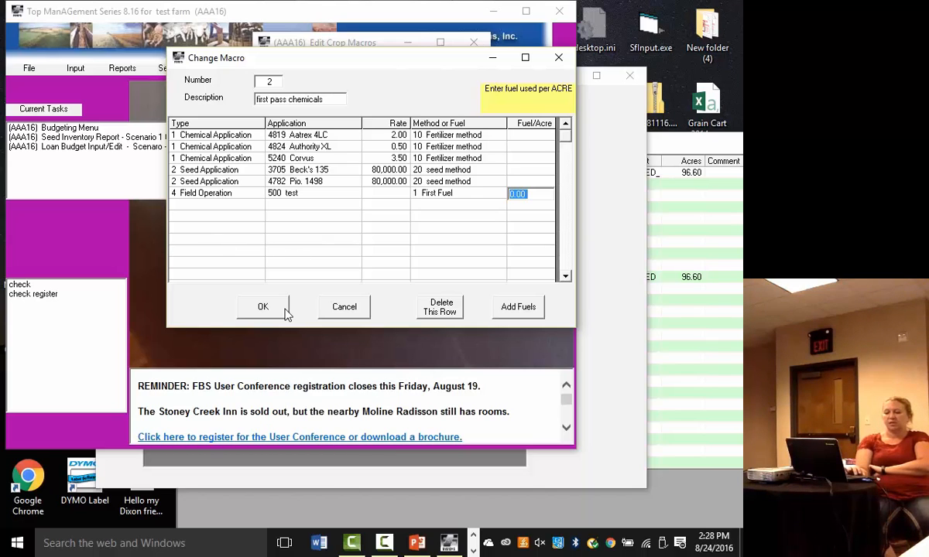
left_click(262, 308)
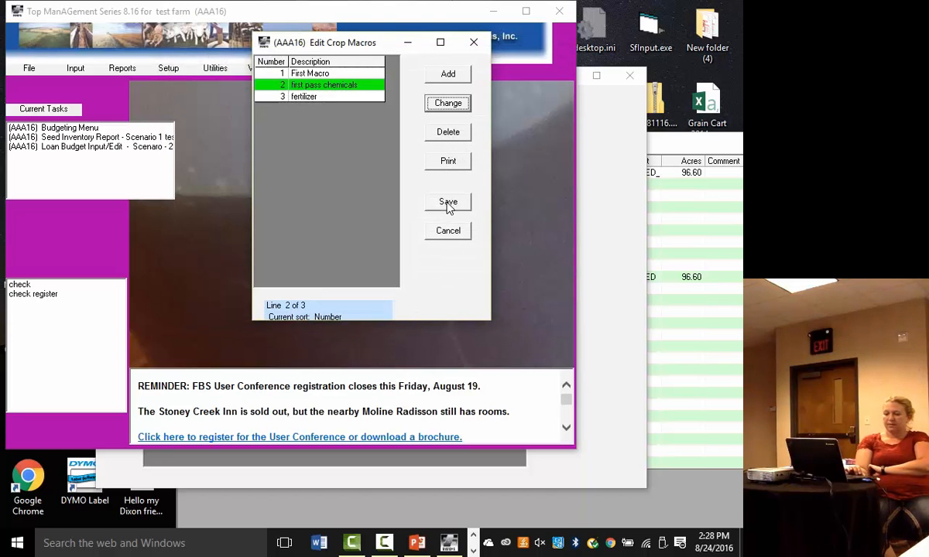
left_click(449, 203)
- Open the first blank record in the crop field operations setup and enter number 1 and description harvest
left_click(214, 69)
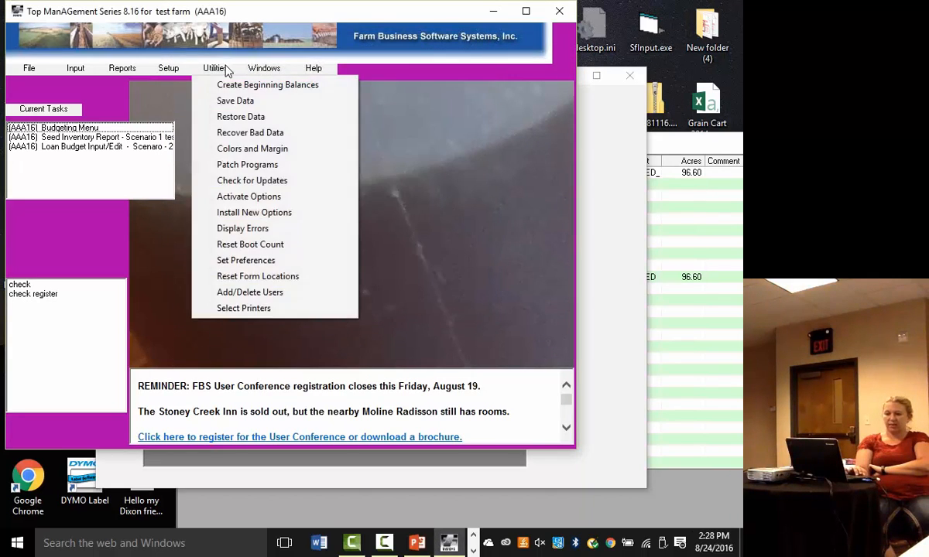
left_click(168, 69)
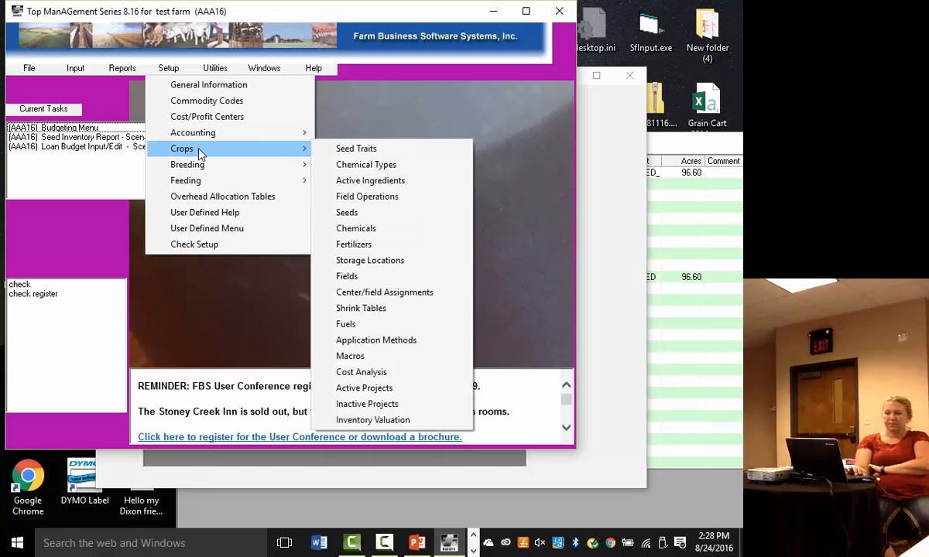
left_click(386, 197)
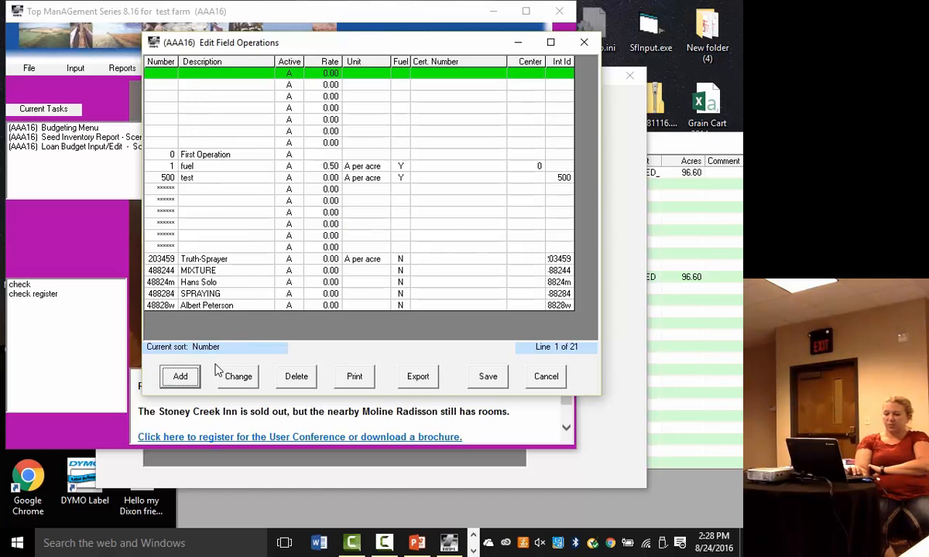
left_click(237, 377)
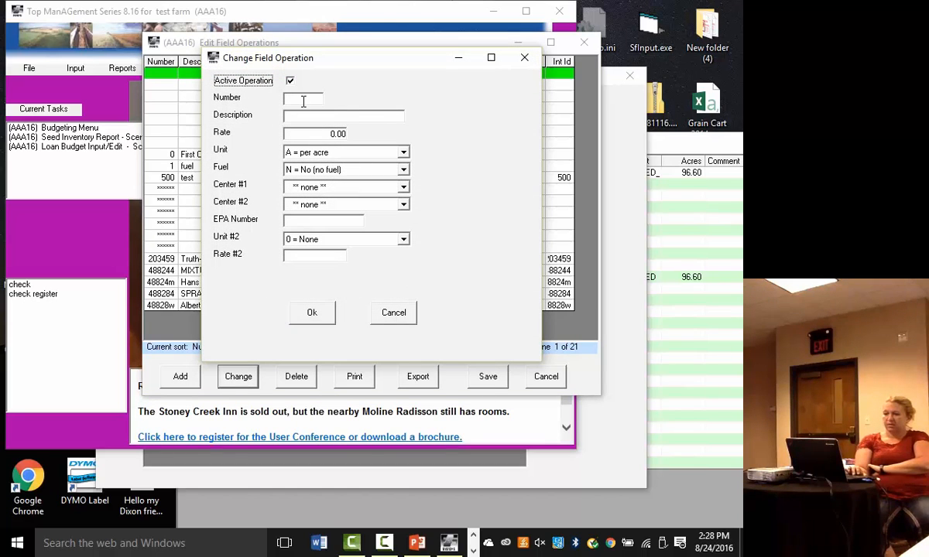
left_click(303, 99)
type("1")
key("Tab")
type("harvest")
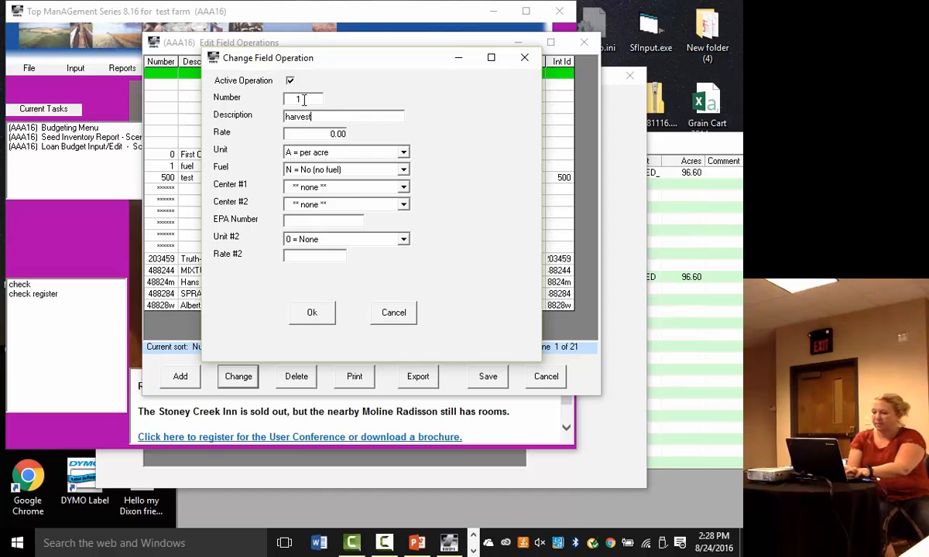
key("Tab")
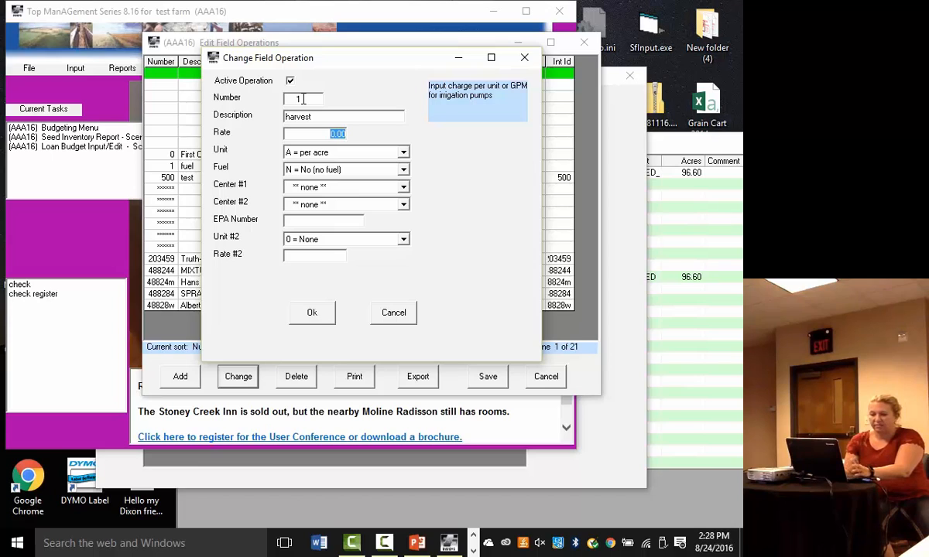
- Keep the harvest operation's unit per acre with no fuel, and set Center #1 to 0 General Farm
key("Tab")
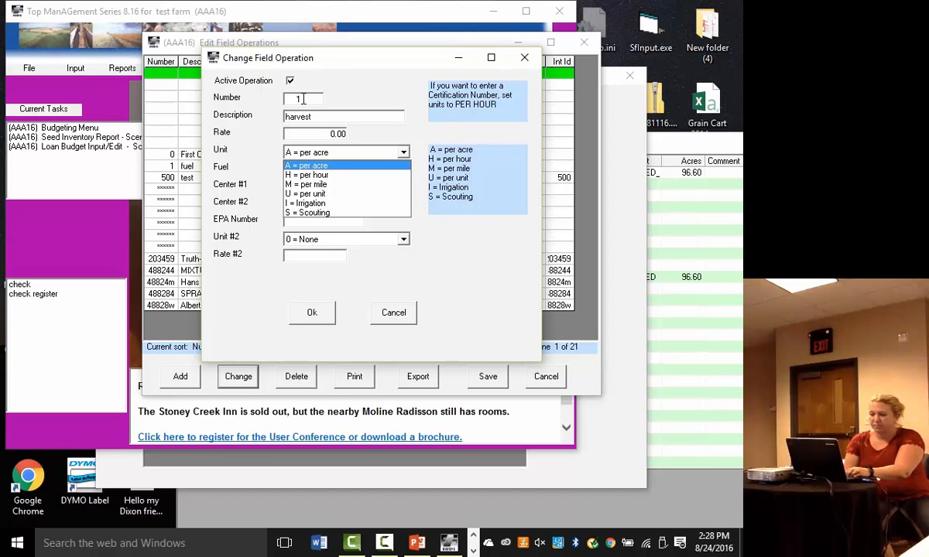
key("Tab")
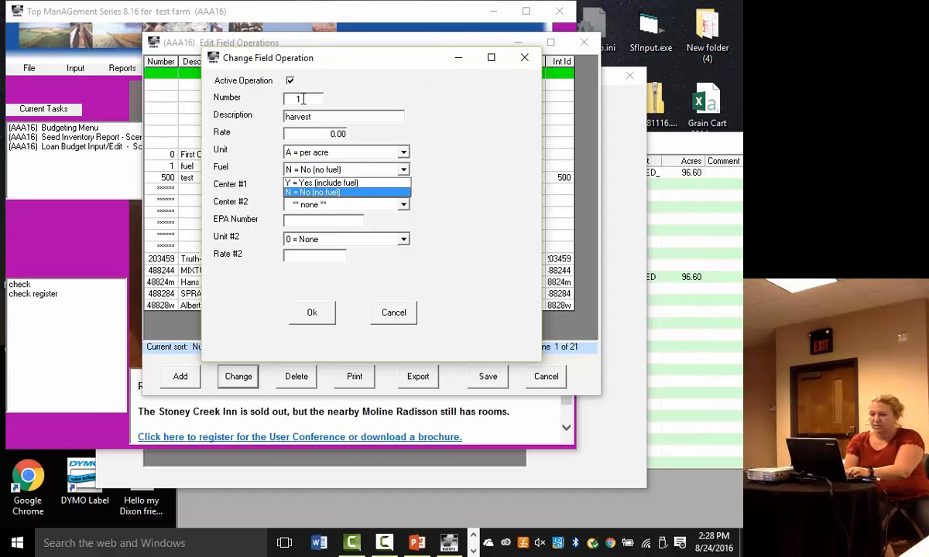
key("Tab")
key("Tab")
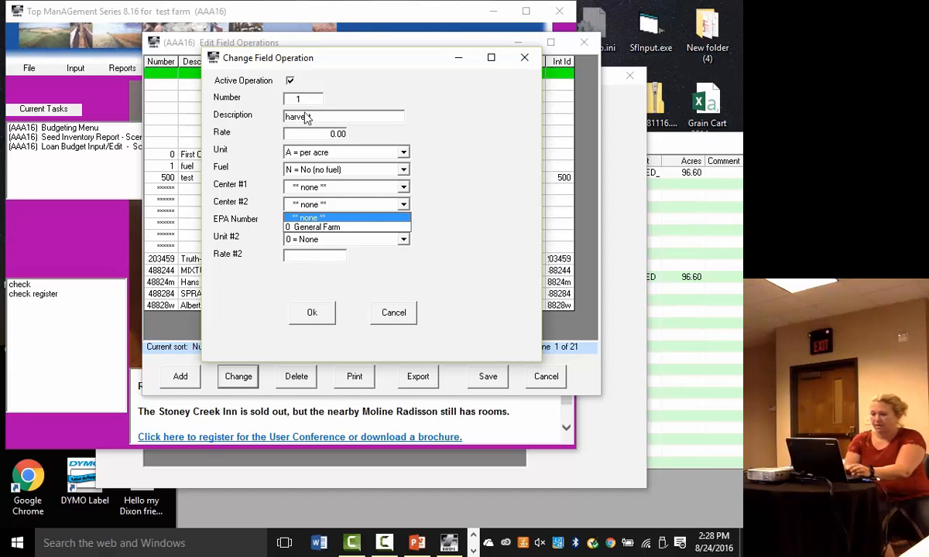
left_click(404, 190)
left_click(404, 190)
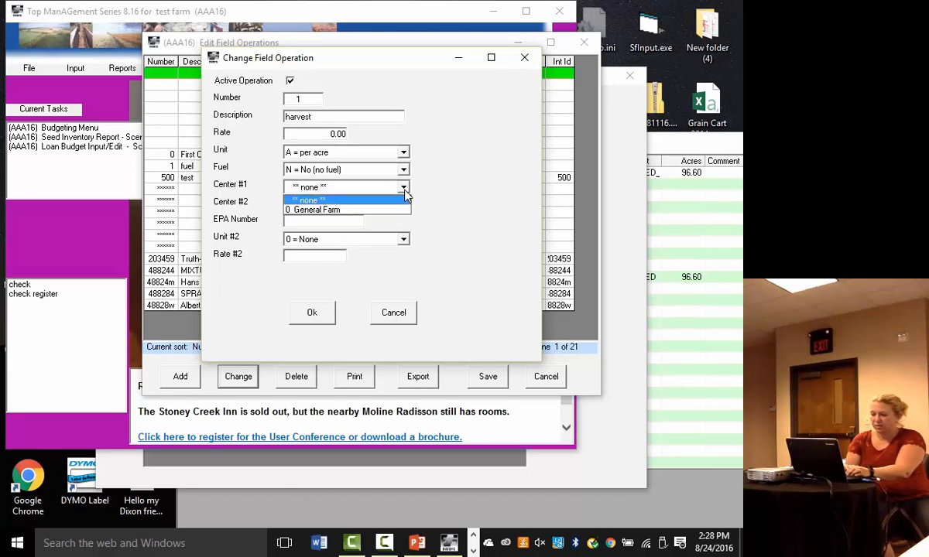
left_click(335, 209)
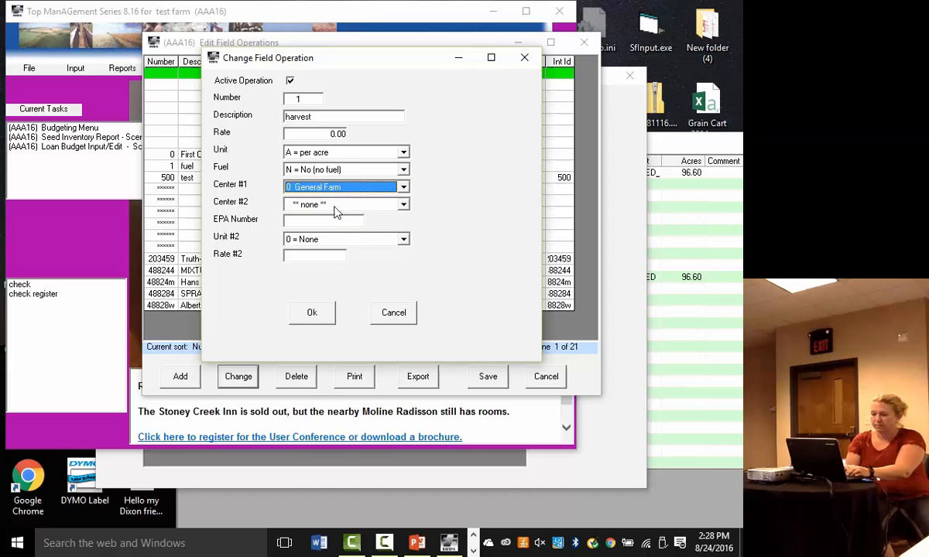
- Renumber the harvest operation as 2, accept it, and save the field operations
left_click(311, 314)
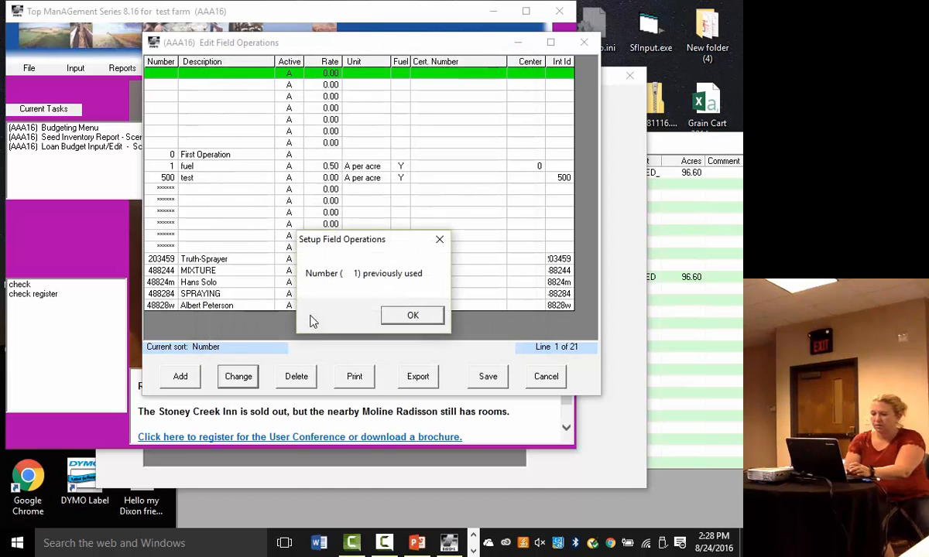
left_click(413, 317)
type("2")
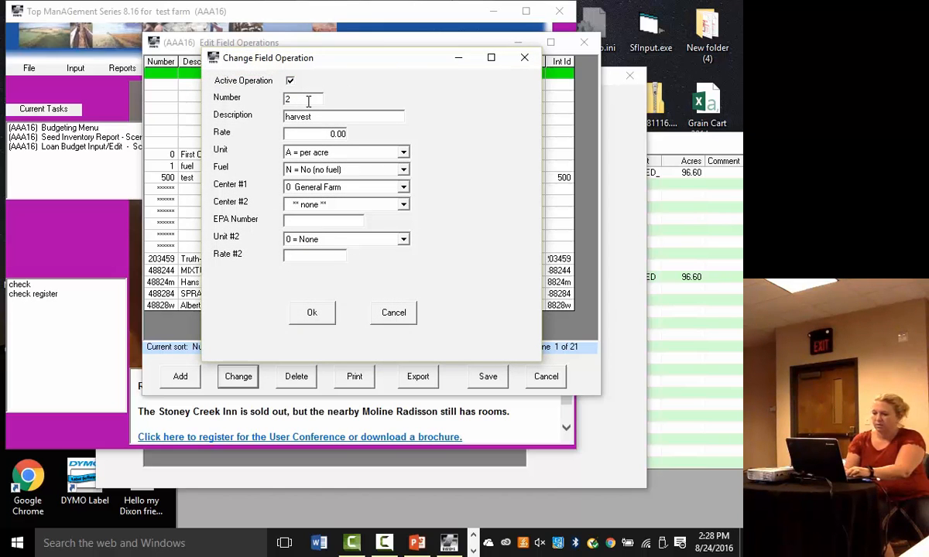
key("Tab")
left_click(317, 312)
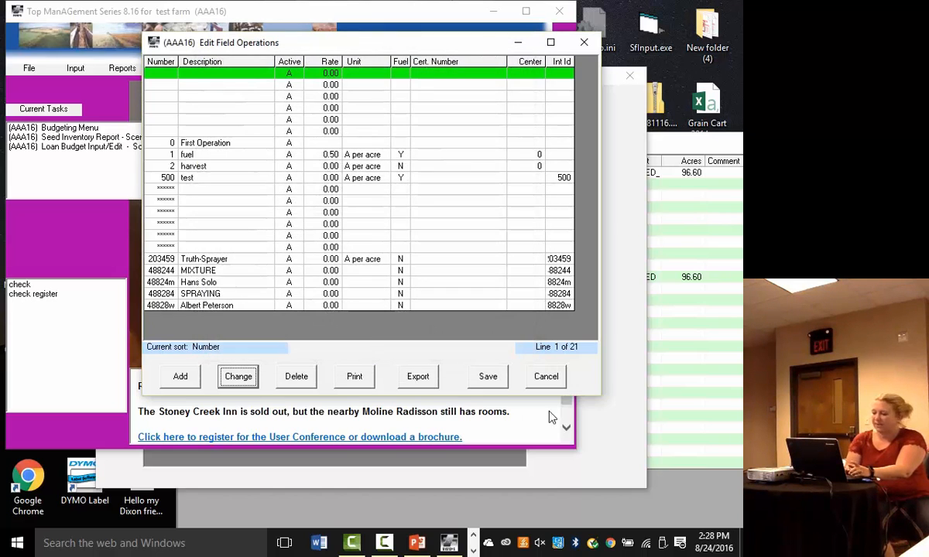
left_click(485, 378)
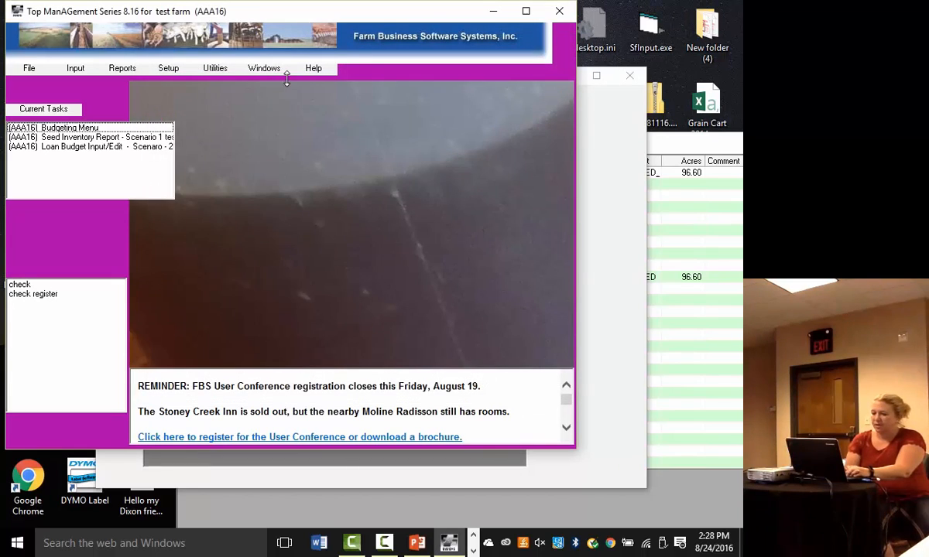
left_click(169, 72)
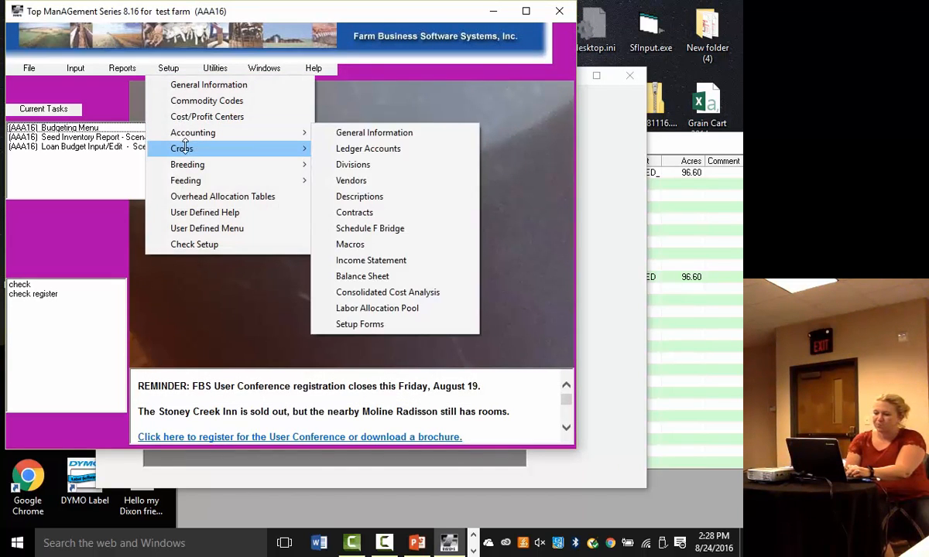
mouse_move(198, 159)
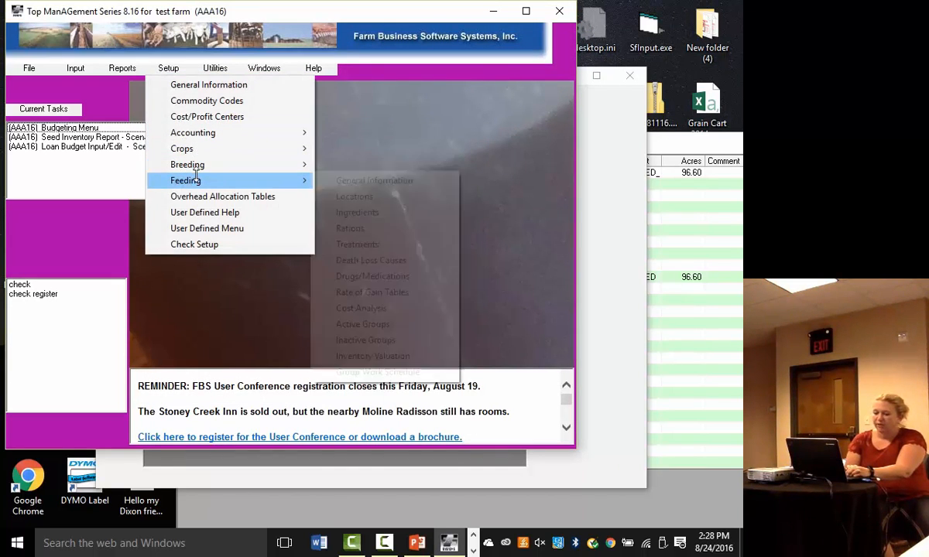
mouse_move(196, 176)
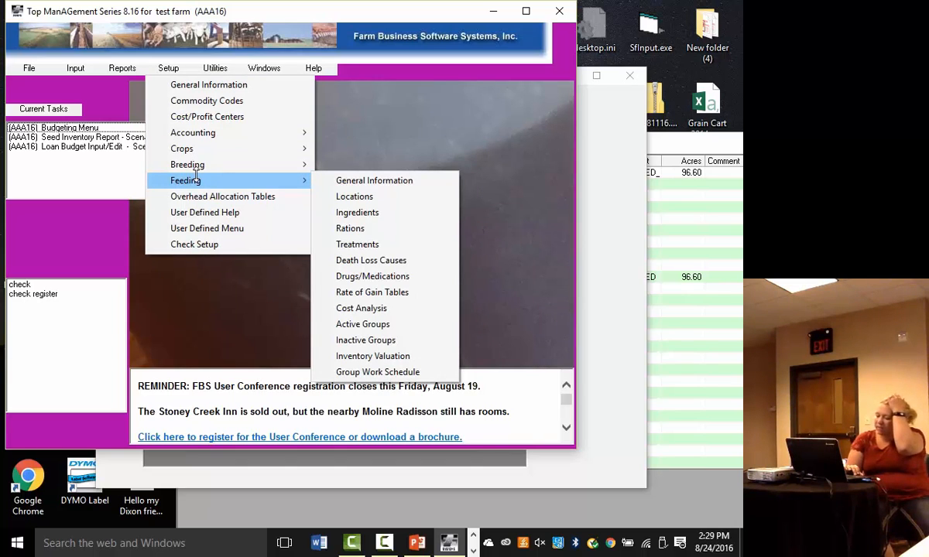
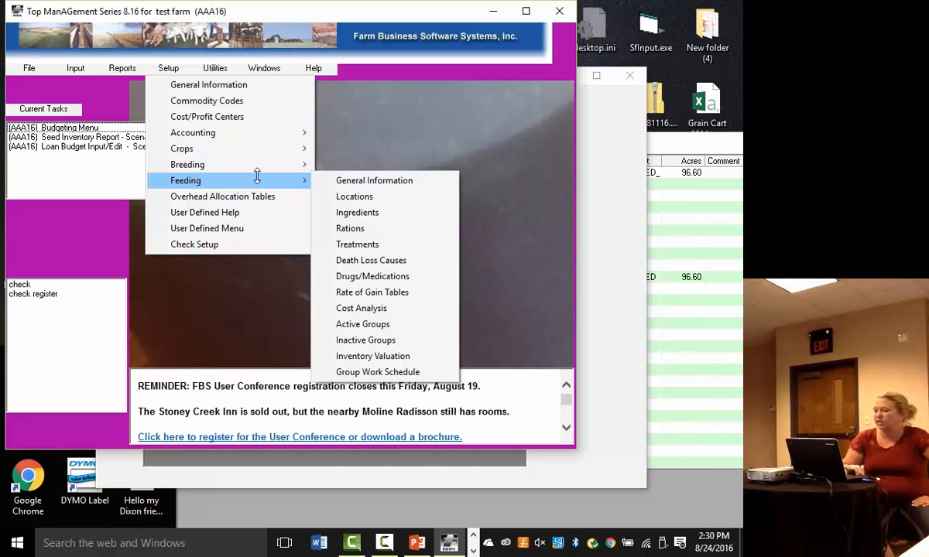
left_click(698, 243)
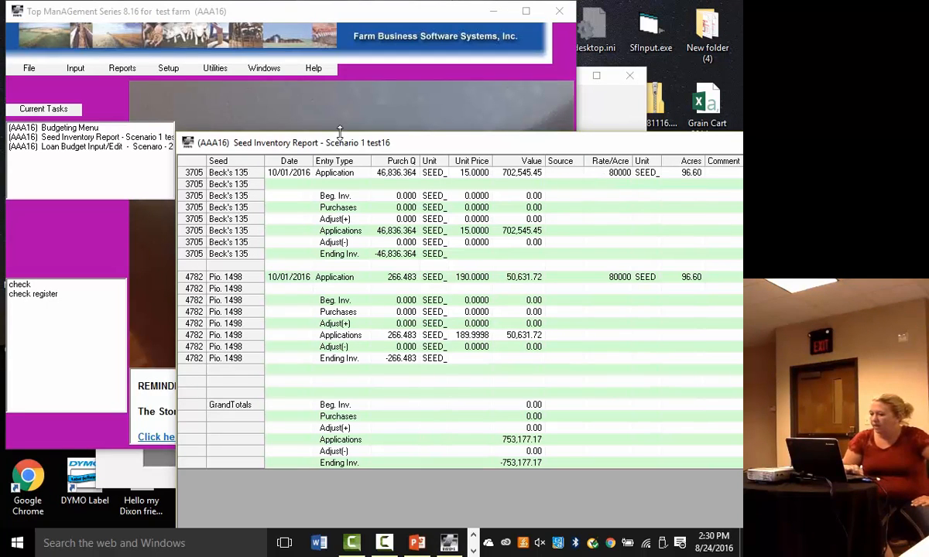
double_click(62, 136)
double_click(61, 148)
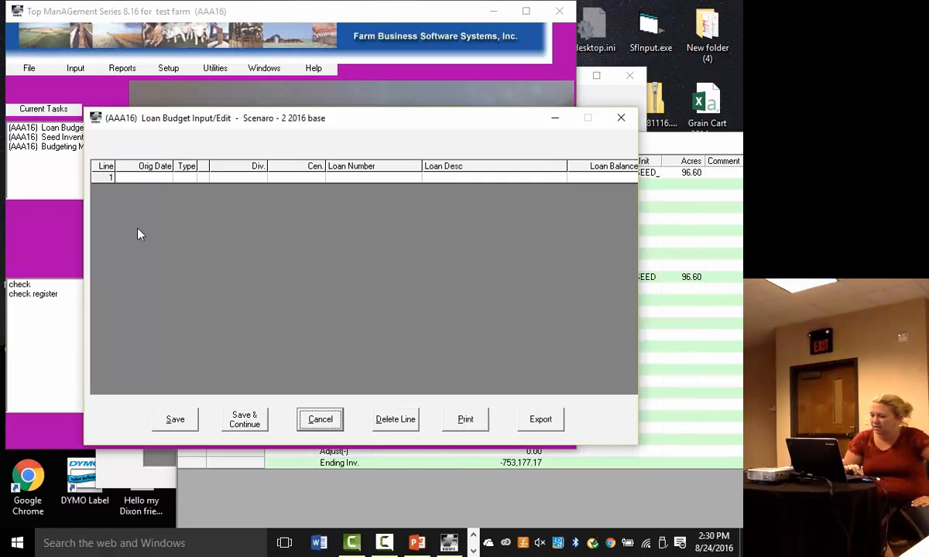
left_click(319, 420)
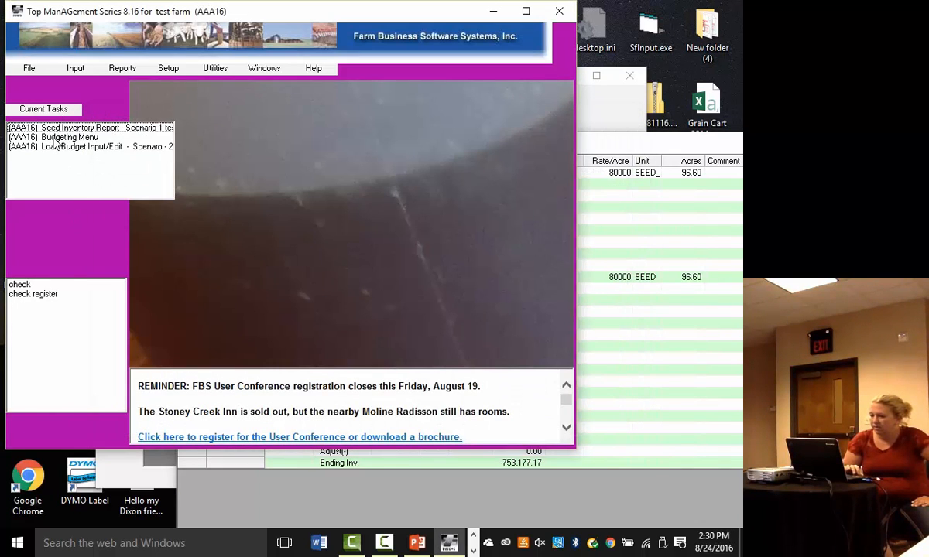
- Return to the Budgeting Menu and review the monthly 2016 cash flow budget report for scenario 3 drought through the Totals column
double_click(54, 137)
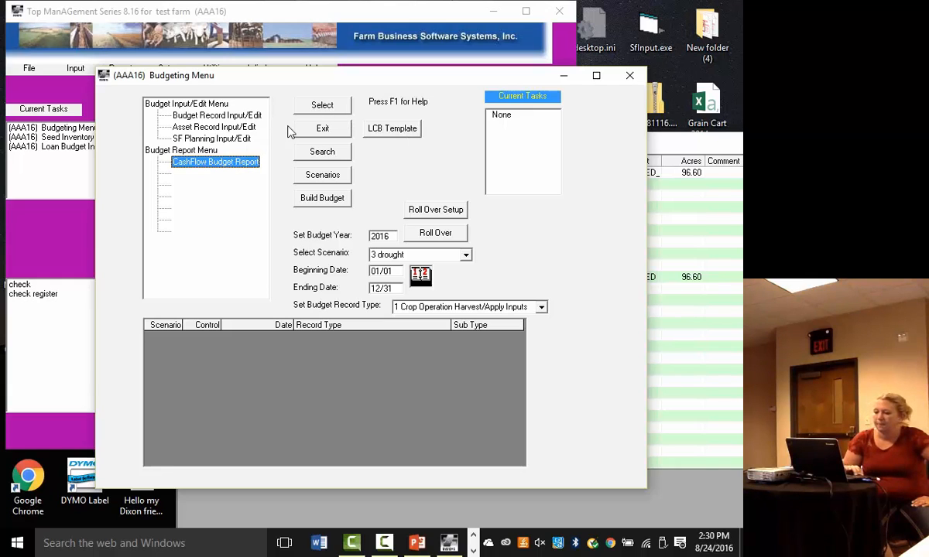
double_click(223, 164)
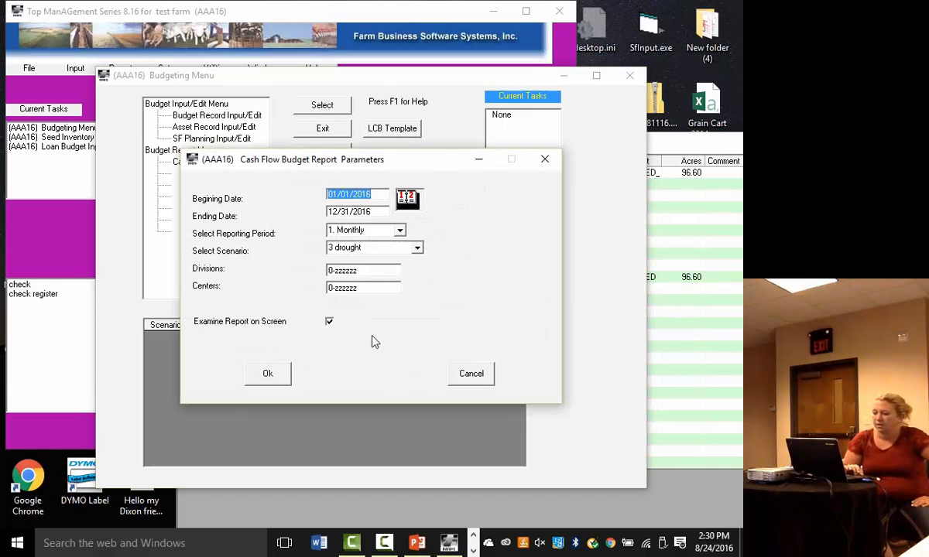
left_click(267, 369)
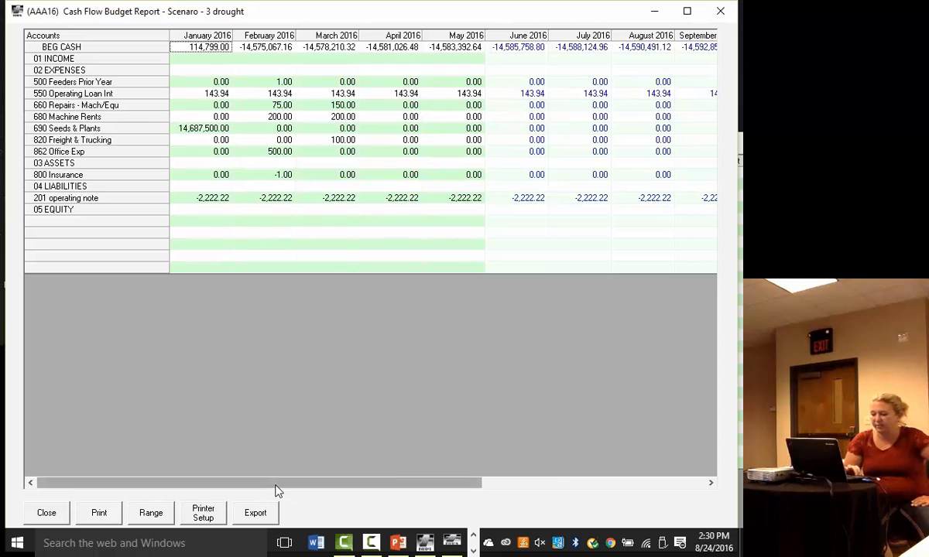
left_click_drag(276, 484, 507, 481)
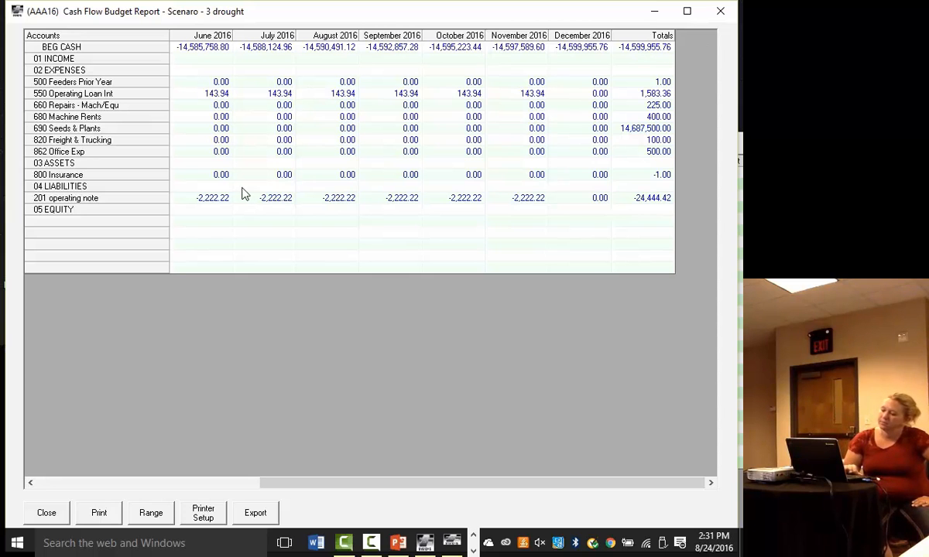
left_click(47, 512)
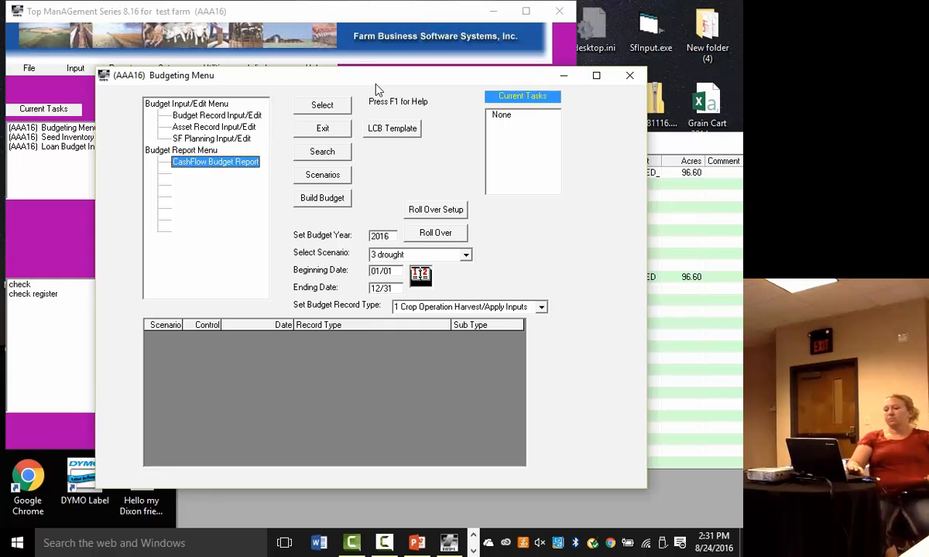
- Set the budget year to 2017 and roll the budget data over into that year
double_click(394, 238)
type("2017")
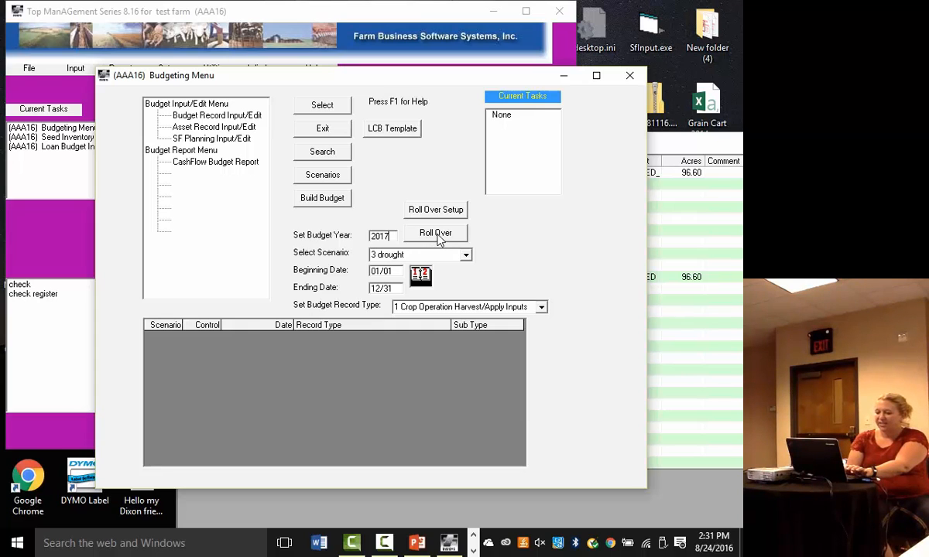
left_click(435, 235)
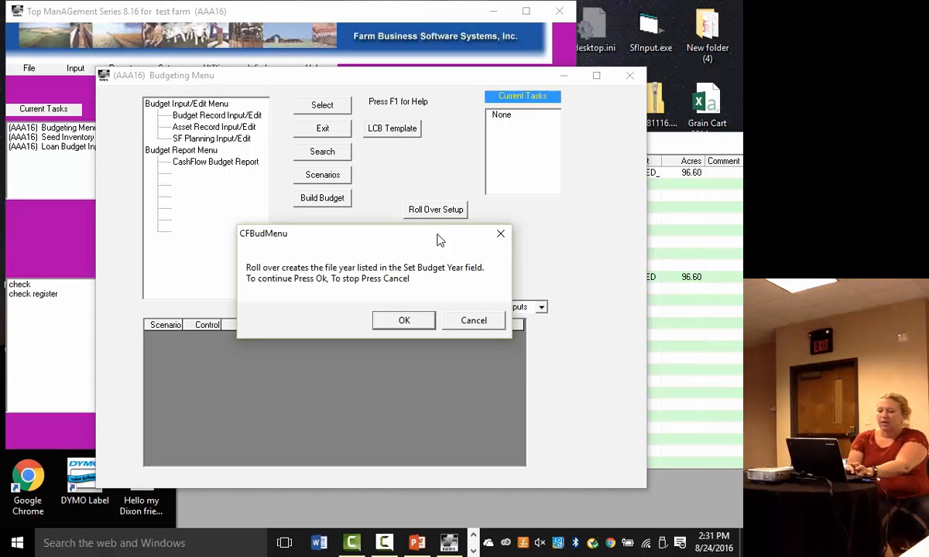
left_click(411, 331)
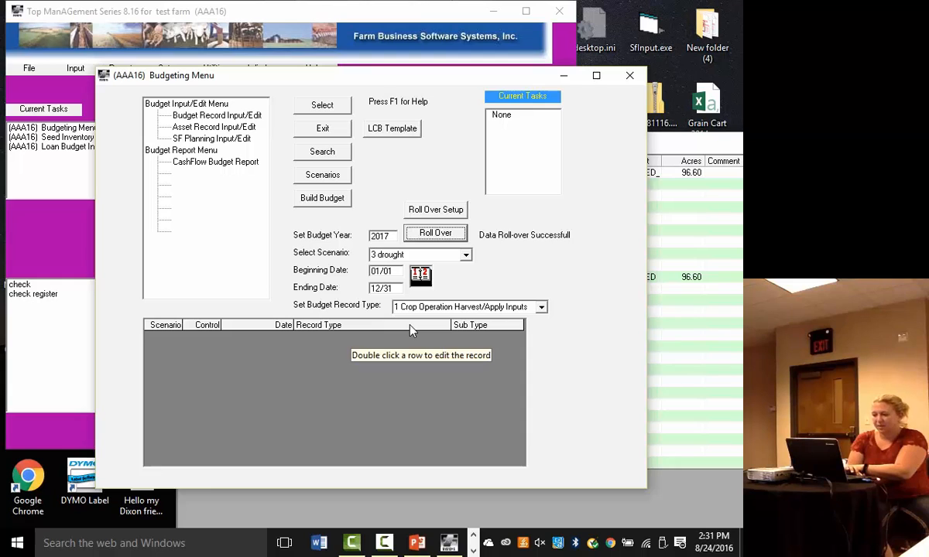
- Run the monthly cash flow budget report for scenario 3 drought from 01/01/2017 to 12/31/2017, examine it, and close it
left_click(213, 164)
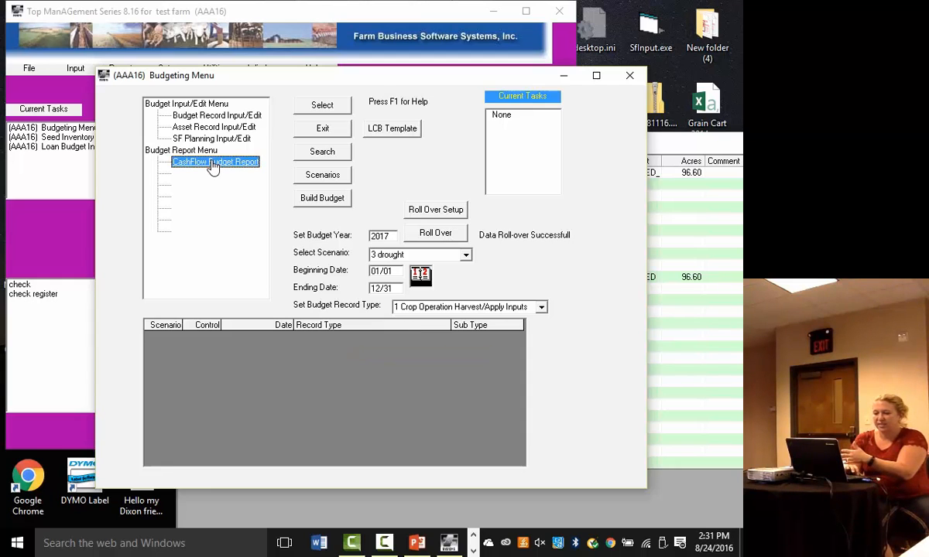
left_click(322, 107)
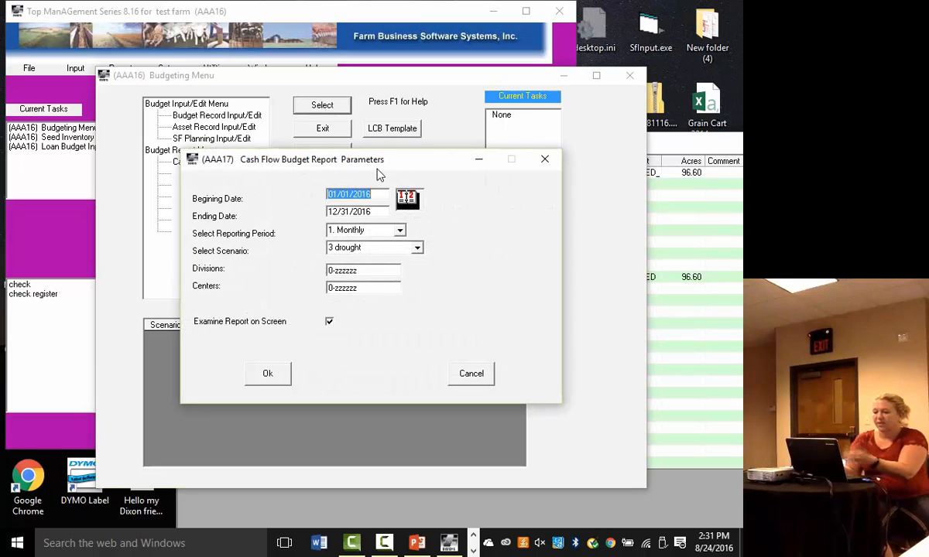
type("01012017")
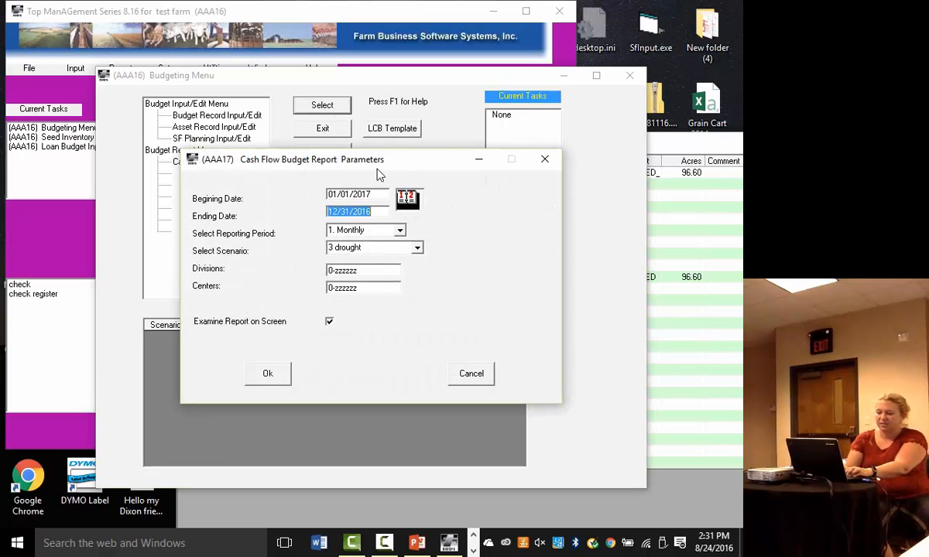
type("12312017")
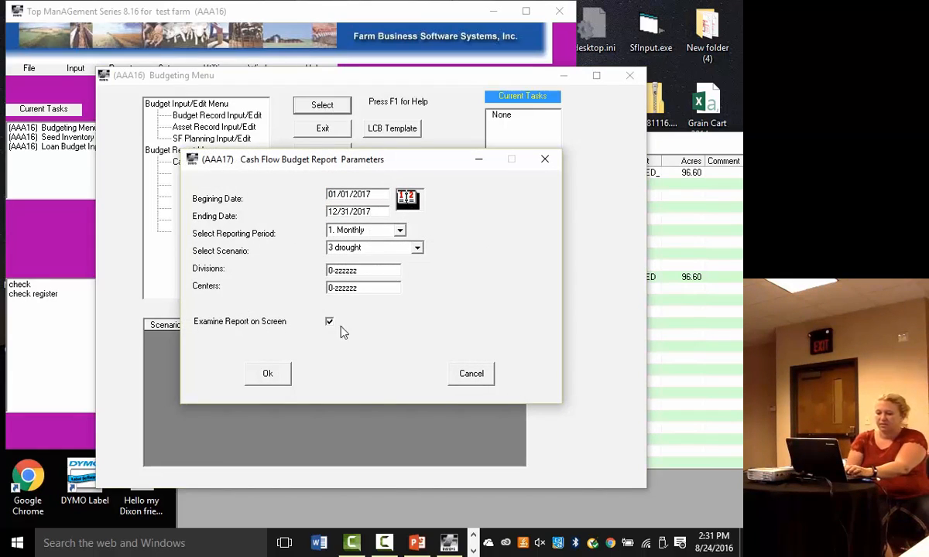
left_click(273, 372)
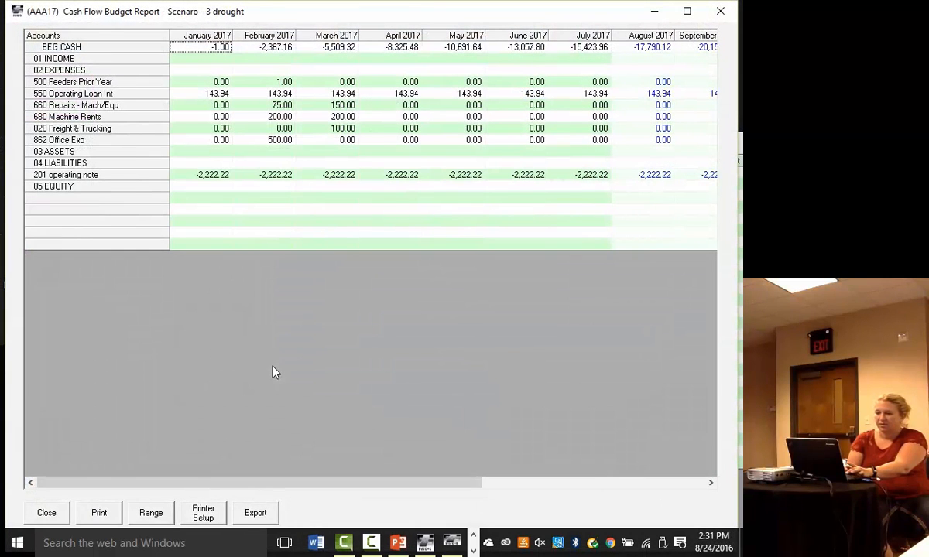
left_click_drag(271, 487, 248, 459)
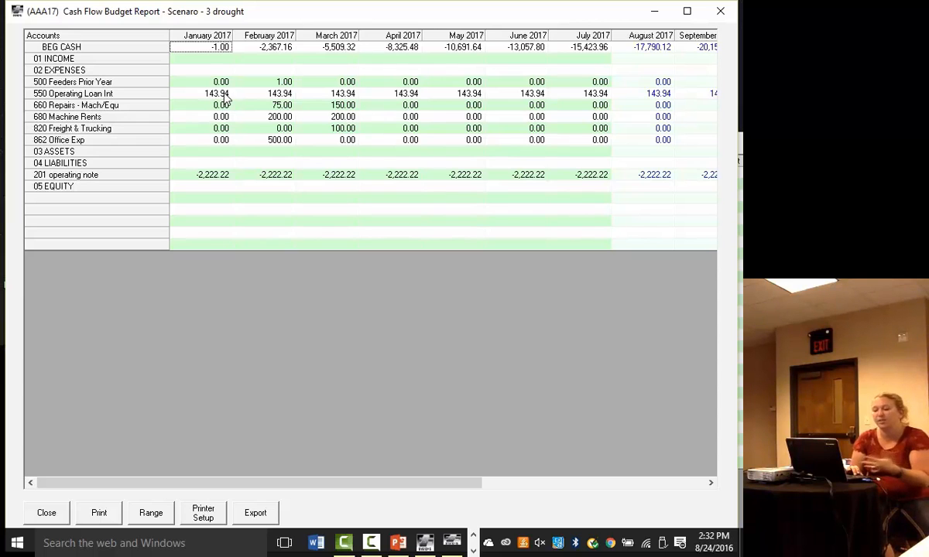
left_click(62, 512)
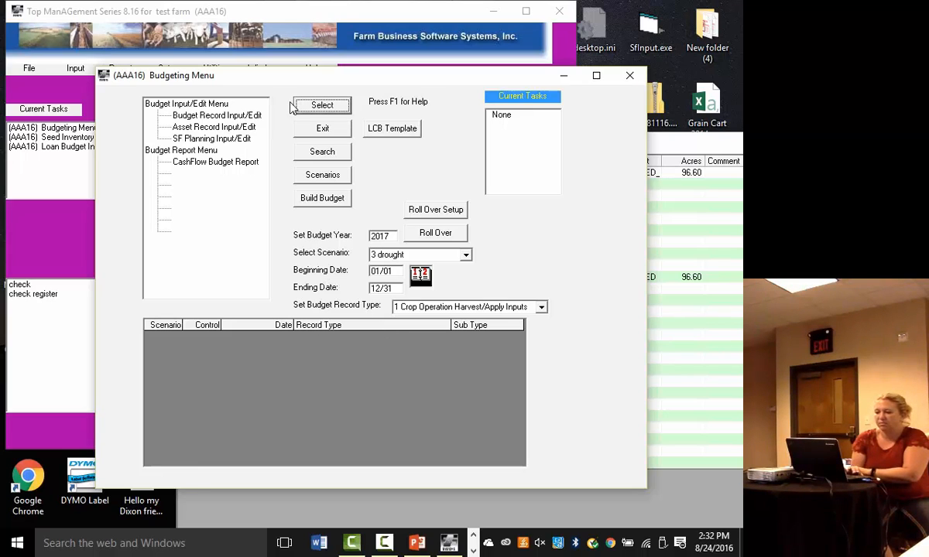
- Set the budget year back to 2016, keep scenario 3 drought, choose record type 4 Loans, and open the budget record input
double_click(383, 240)
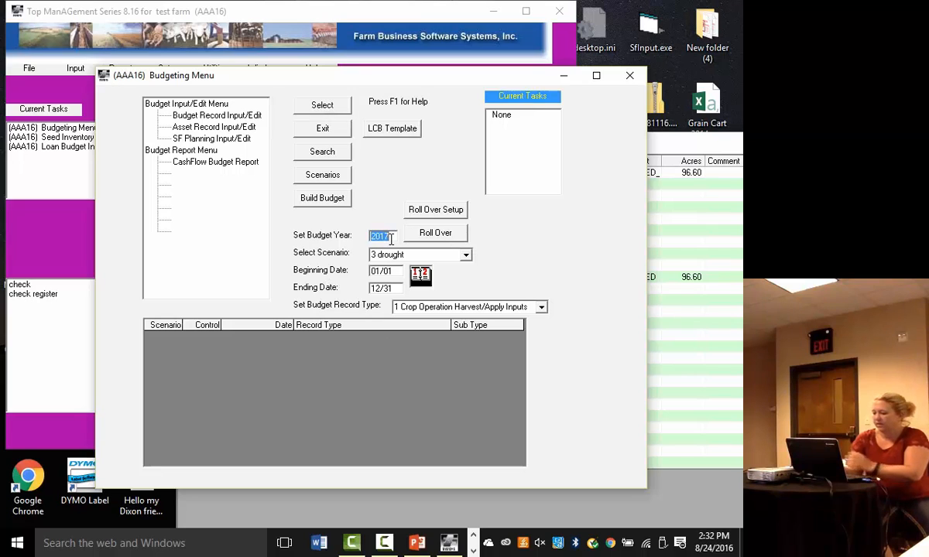
type("2016")
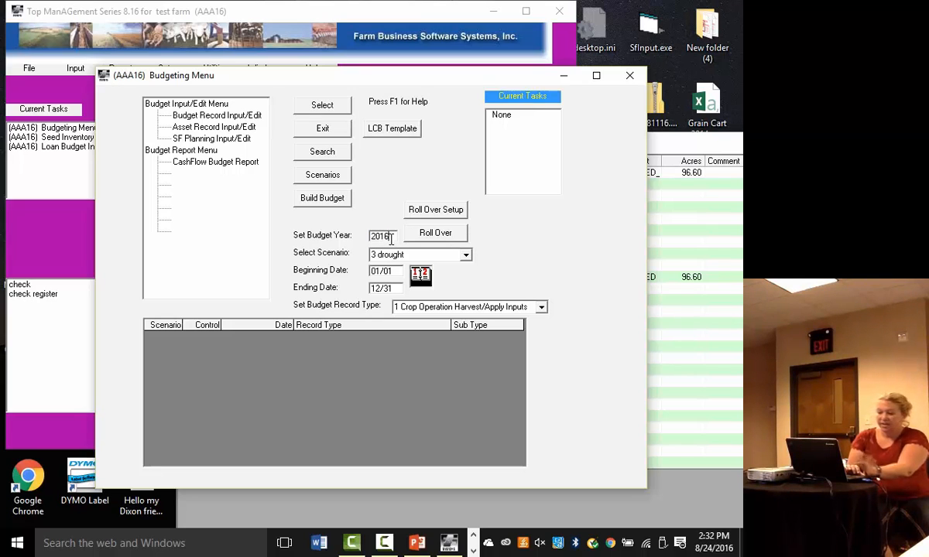
left_click(406, 259)
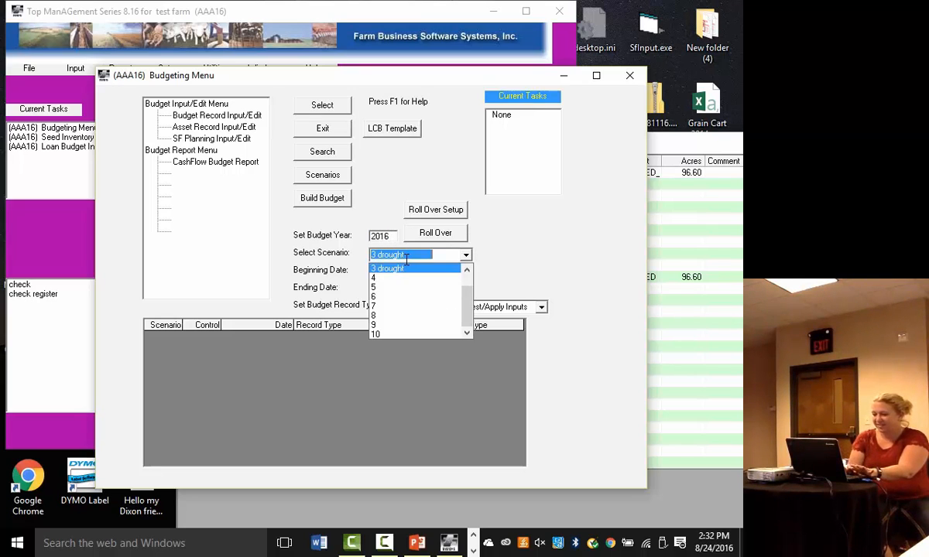
left_click(393, 267)
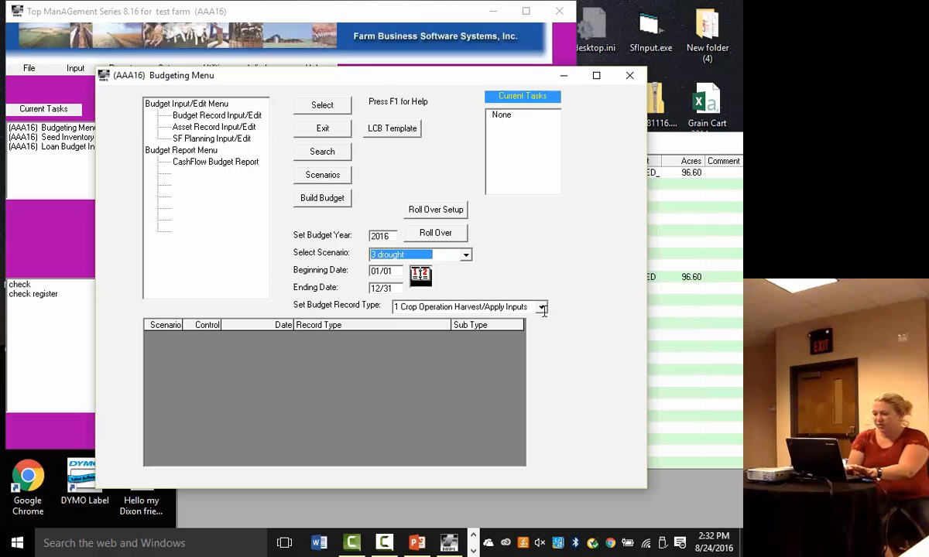
left_click(465, 306)
left_click(431, 349)
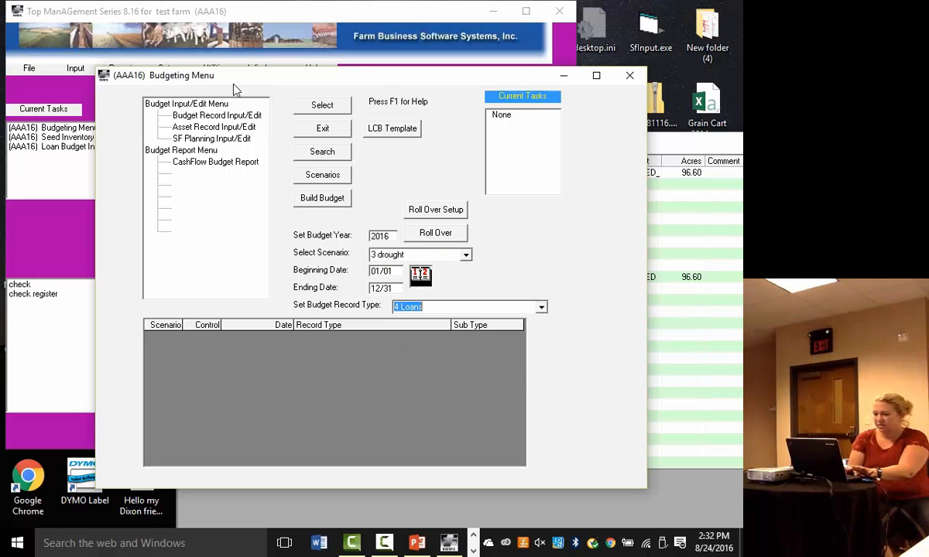
left_click(206, 118)
left_click(315, 109)
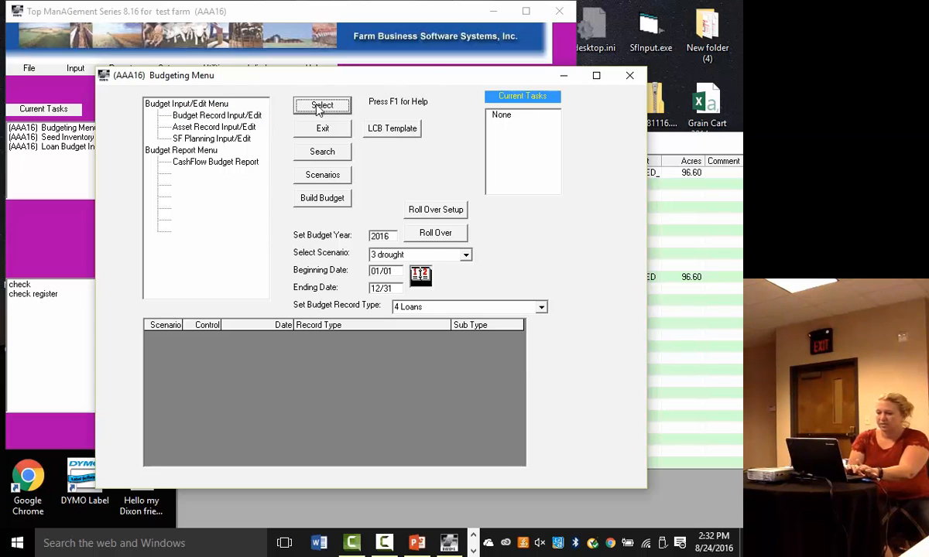
left_click(316, 106)
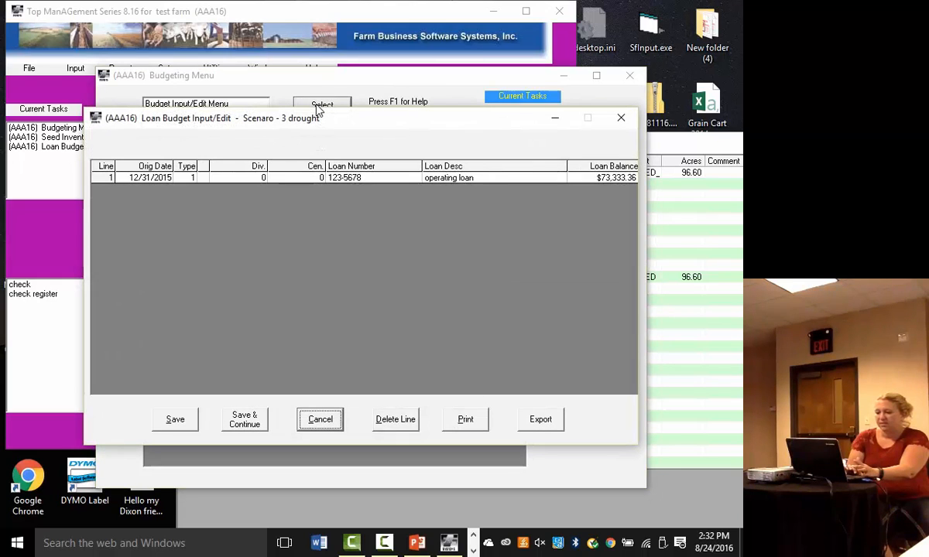
- Add a second loan line with original date 12/31/2015 and type 2 Manual Payment
left_click(301, 179)
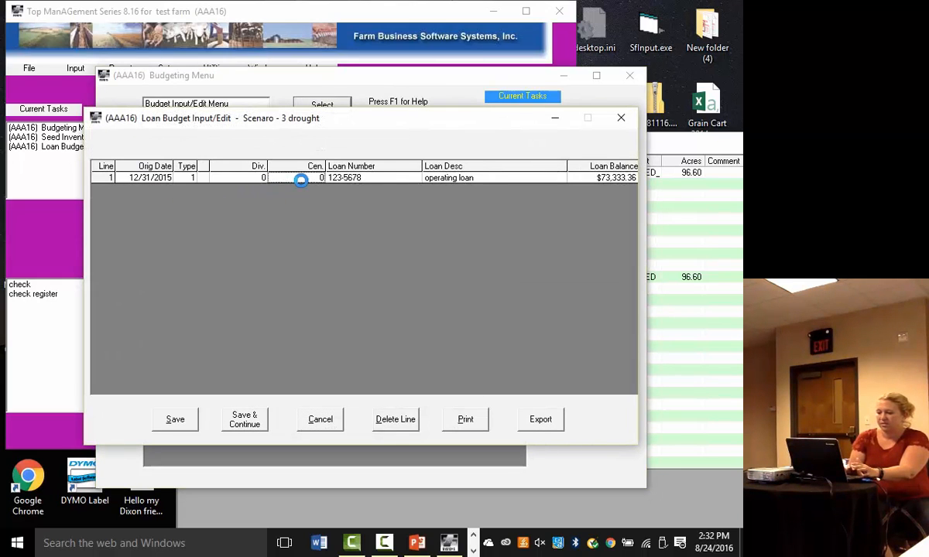
left_click(464, 177)
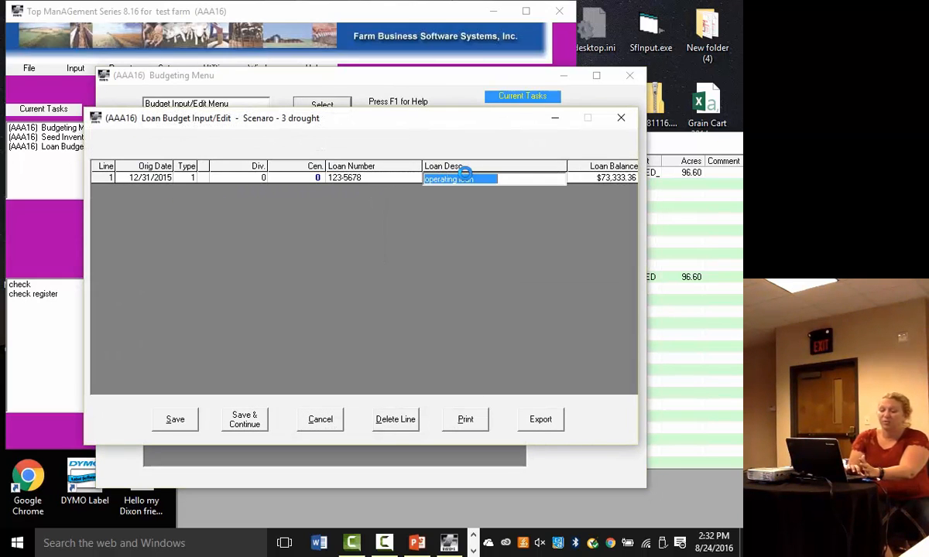
key("Return")
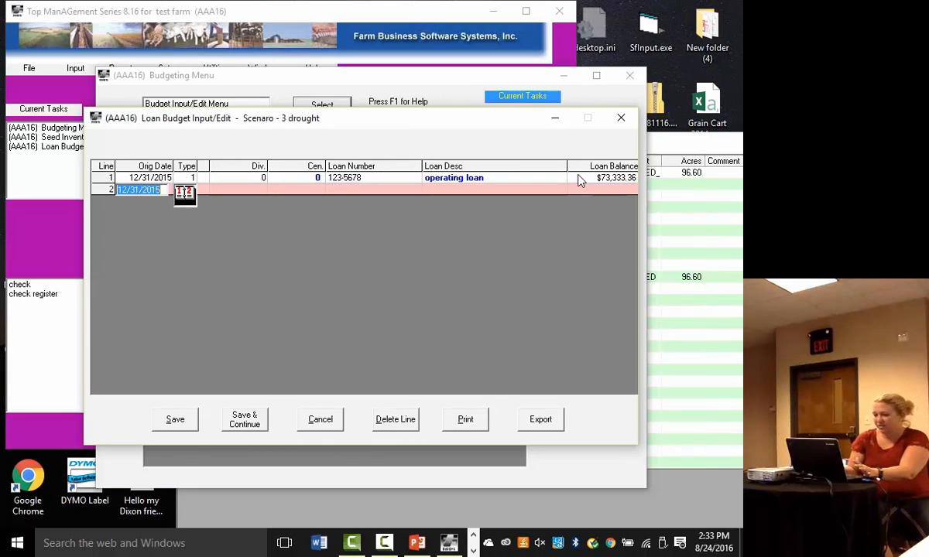
key("Return")
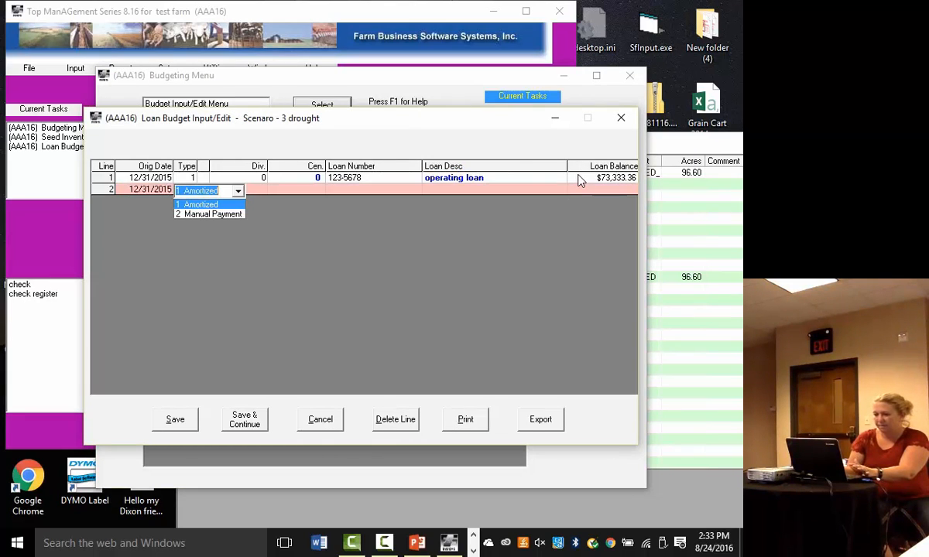
key("Down")
key("Return")
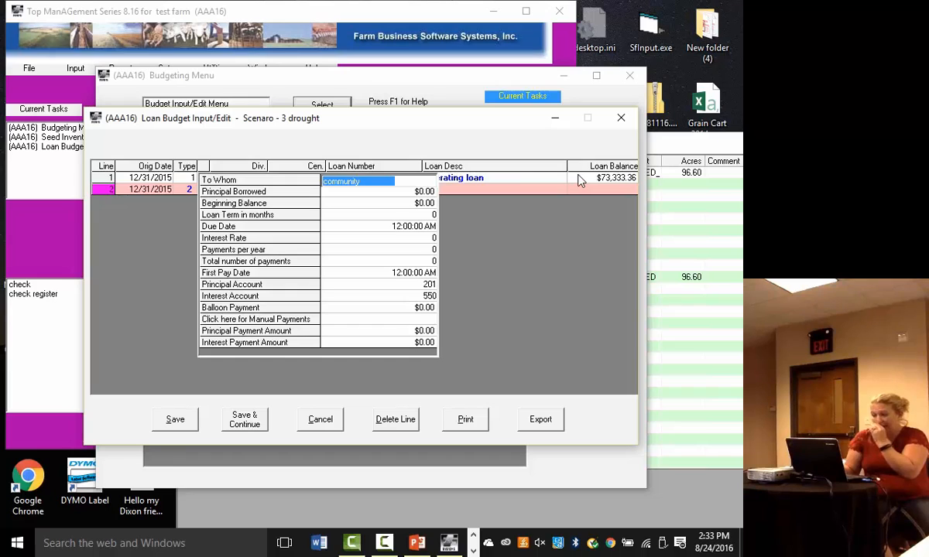
- Fill in the second loan's details with lender test, principal borrowed and beginning balance of $5,000.00, and a term of 16 months
type("fest")
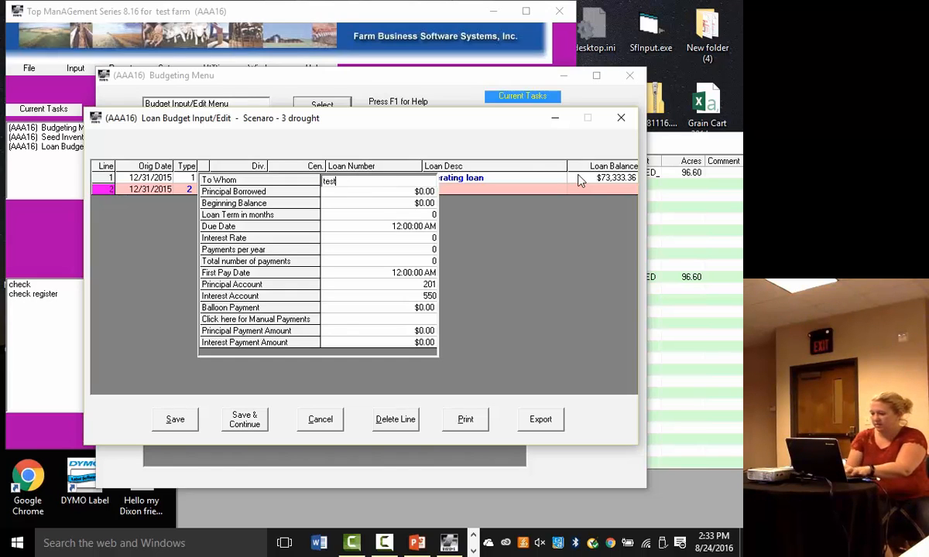
key("Return")
type("5000")
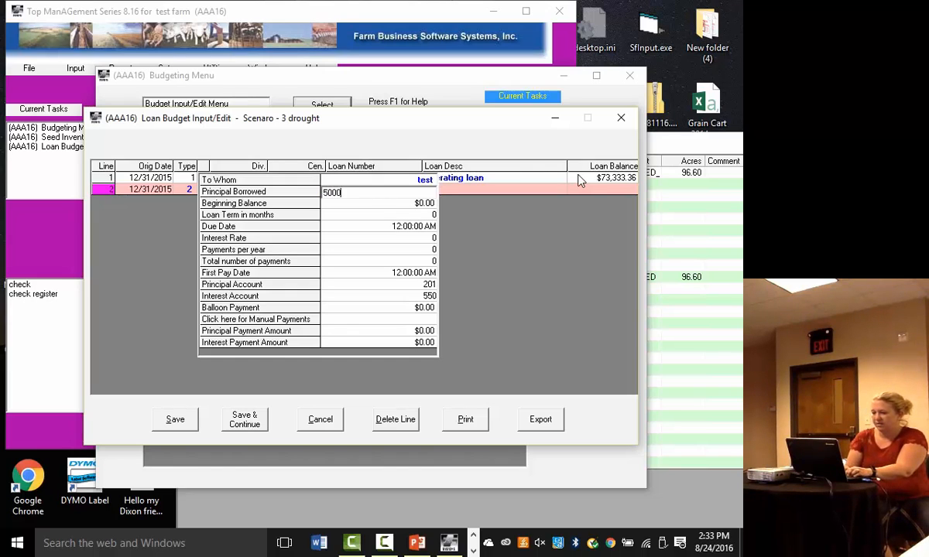
key("Return")
key("Return")
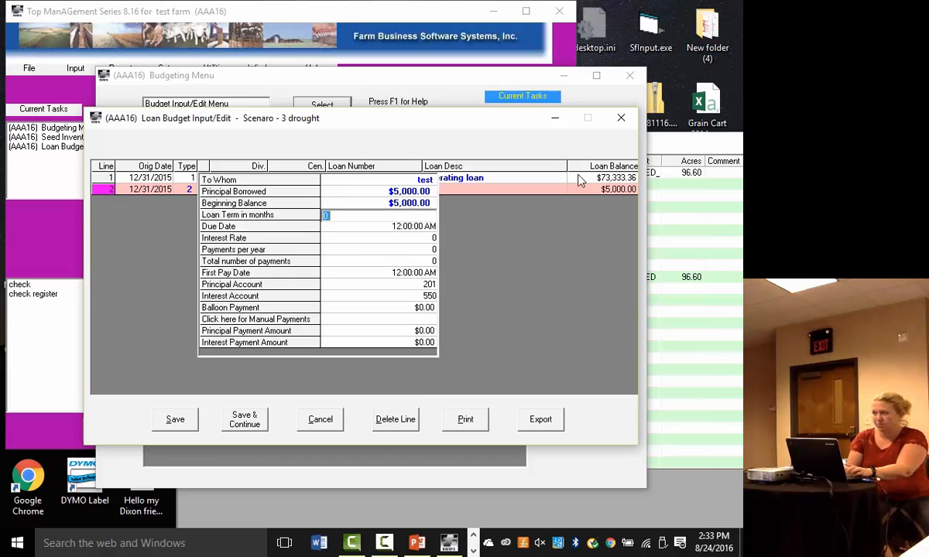
type("16")
key("Return")
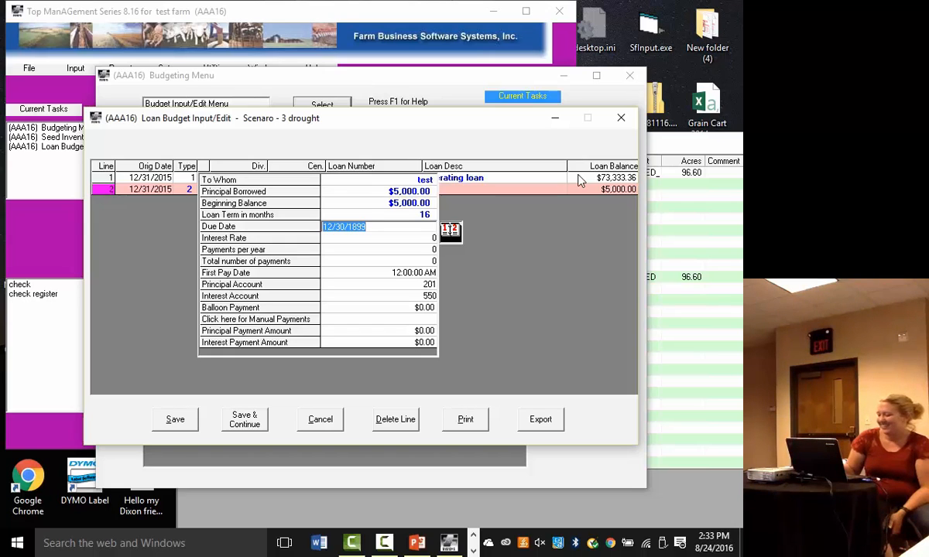
- Set the test loan's due date to 02/01/2017, interest rate to 5, and payments per year to 12
key("Tab")
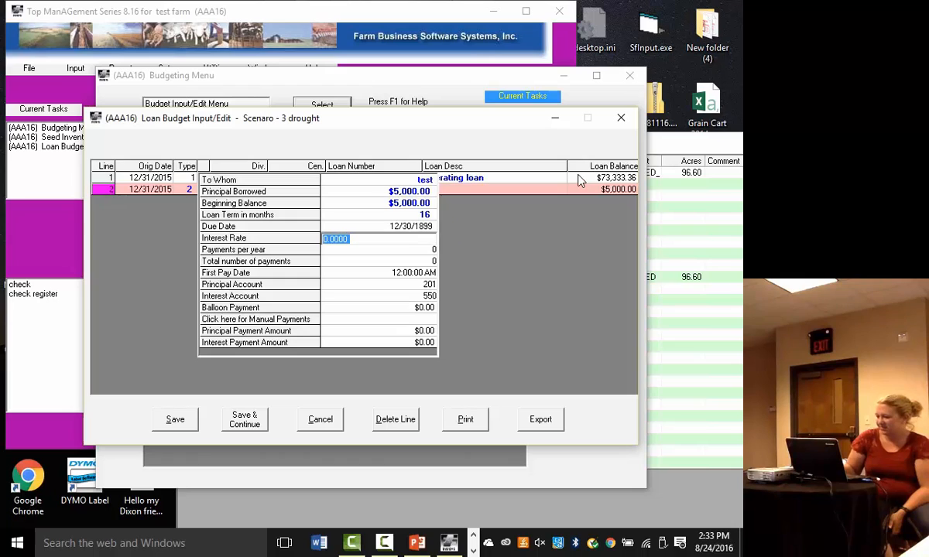
left_click(418, 227)
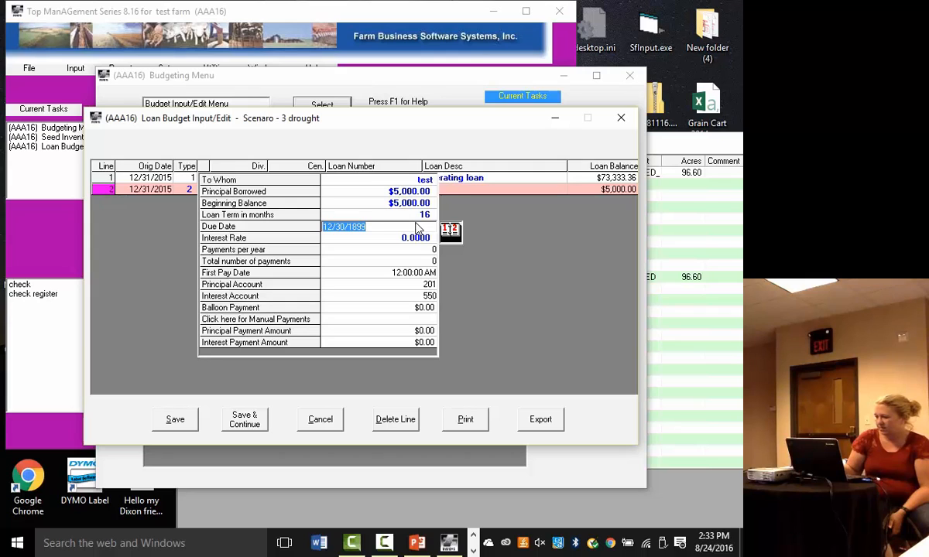
type("02/01/2017")
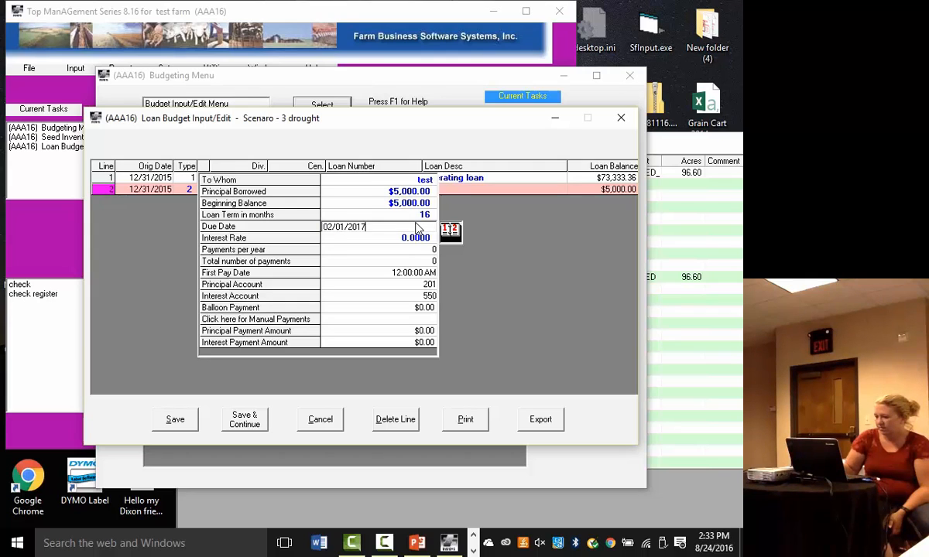
key("Tab")
type("5")
key("Tab")
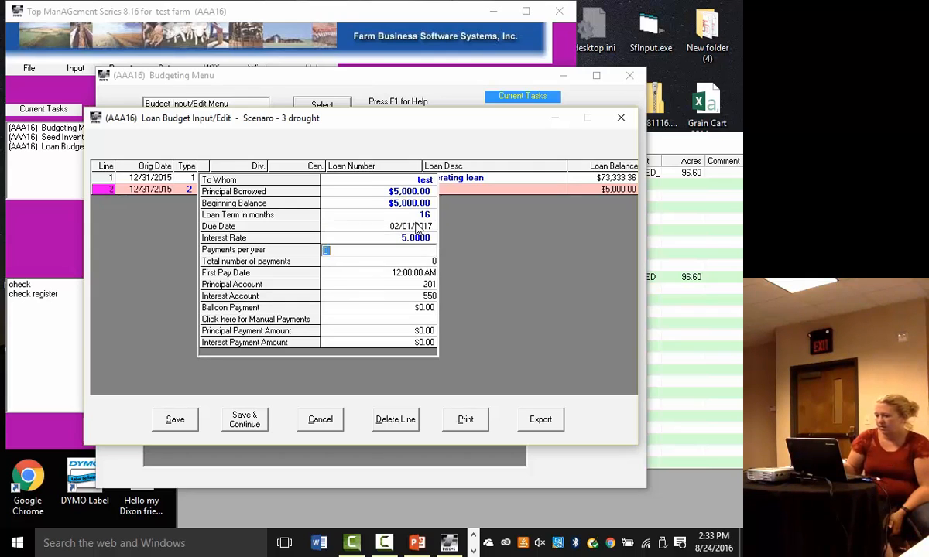
type("12")
key("Tab")
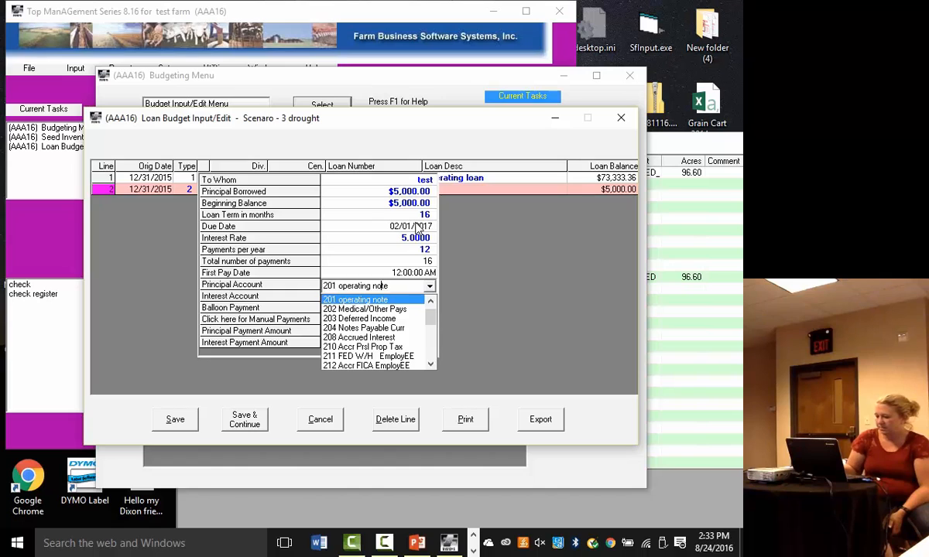
- Assign principal account 204 Notes Payable Curr and interest account 575 Mortgage Interest to the test loan
key("Down")
key("Down")
key("Down")
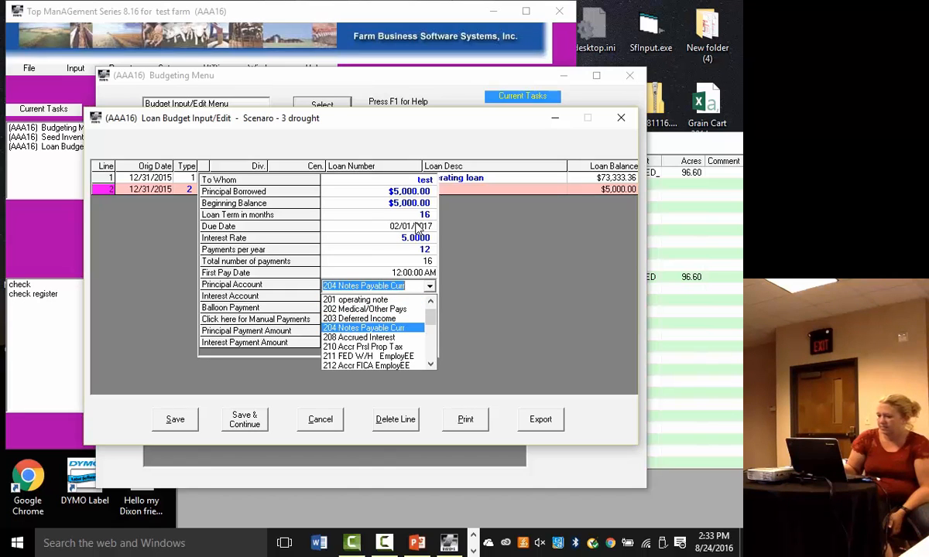
key("Up")
key("Down")
key("Tab")
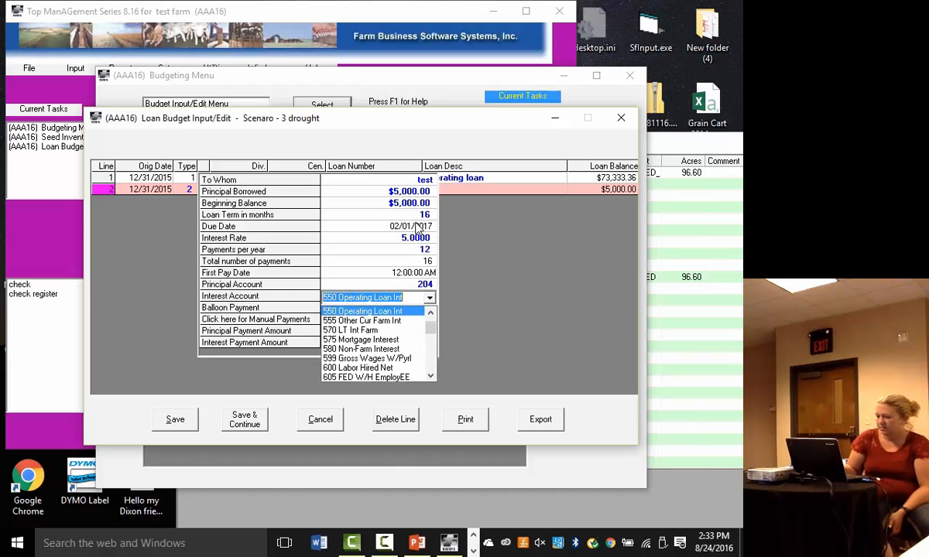
key("Down")
key("Down")
key("Down")
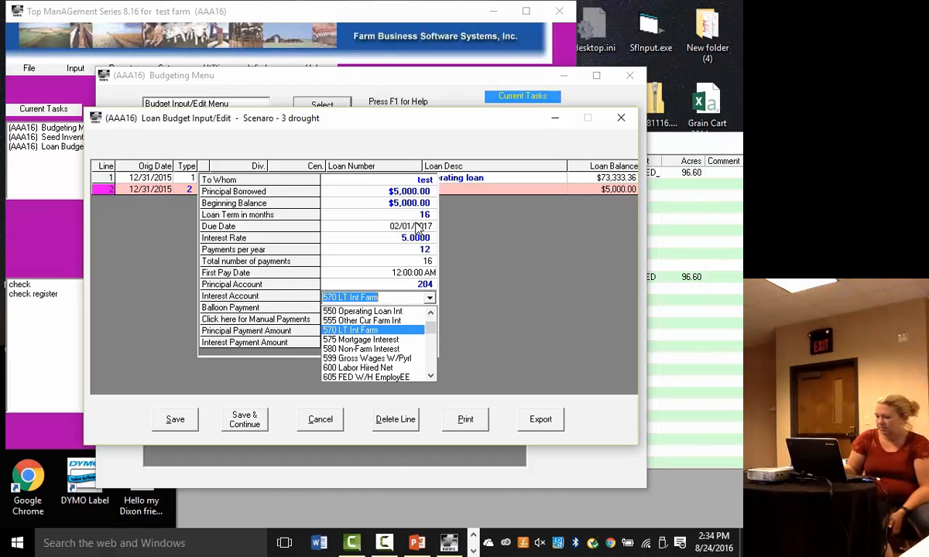
key("Tab")
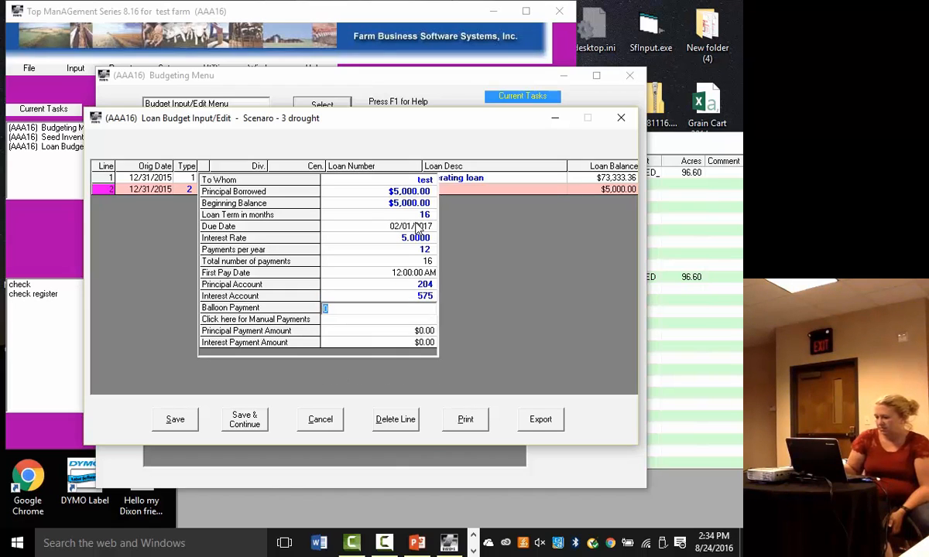
- Keep the balloon payment at zero and enter the first manual payment for 01/01/2016 with $250.00 principal and $25.00 interest
key("Tab")
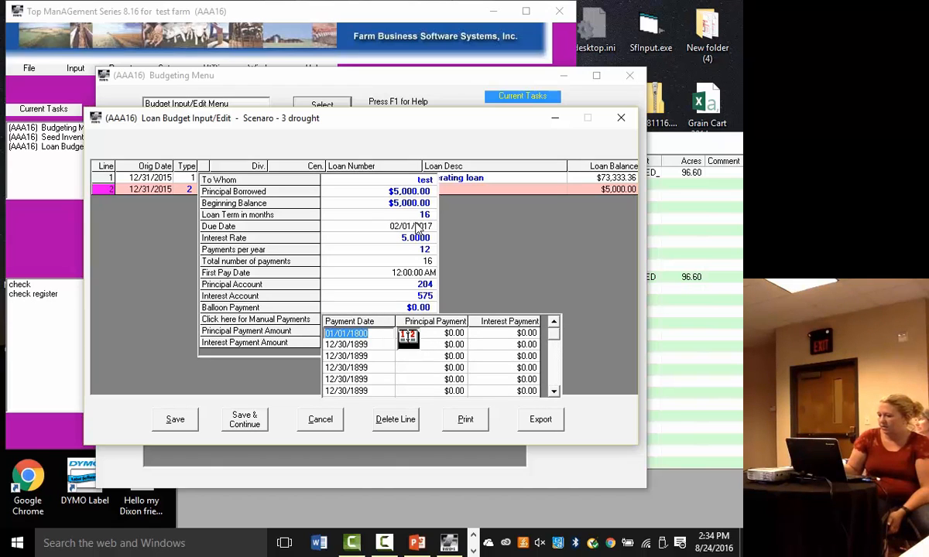
type("01/01/2016")
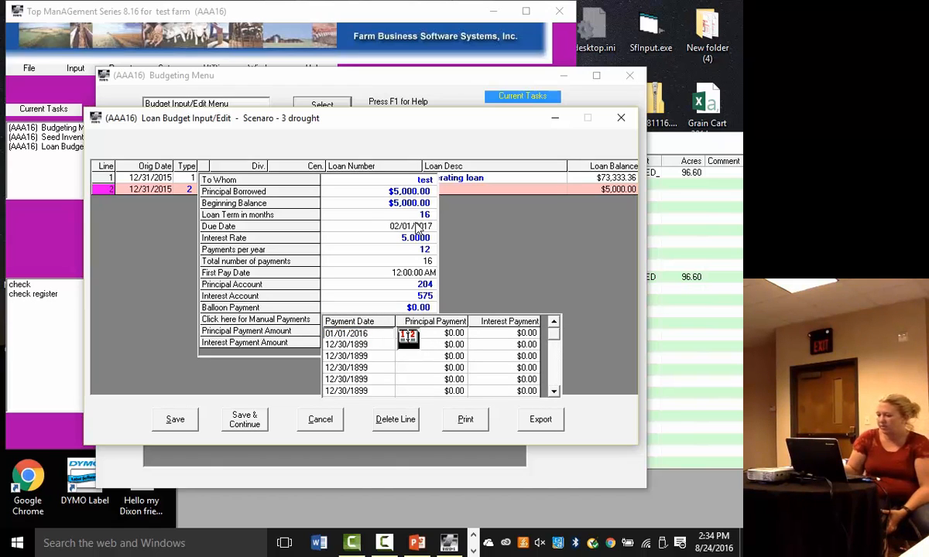
key("Tab")
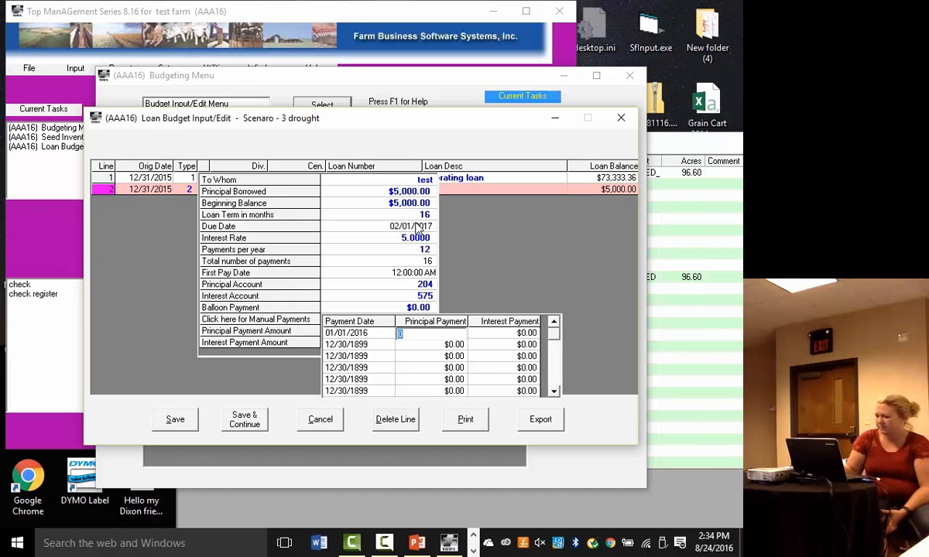
type("250")
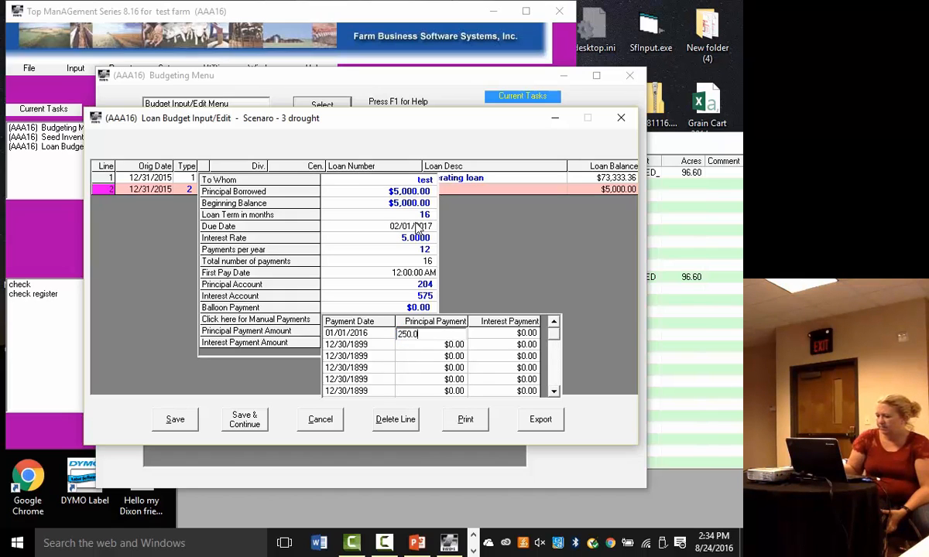
key("Tab")
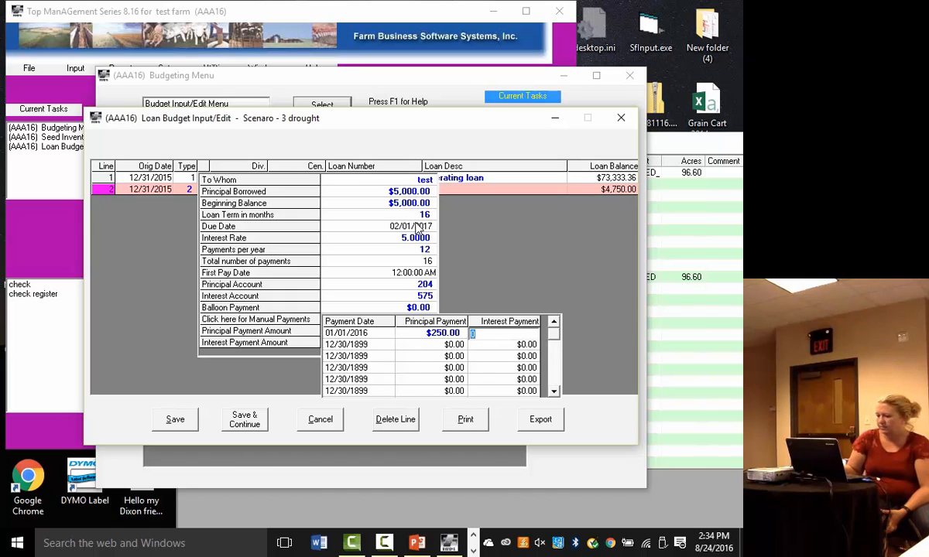
type("25")
key("Tab")
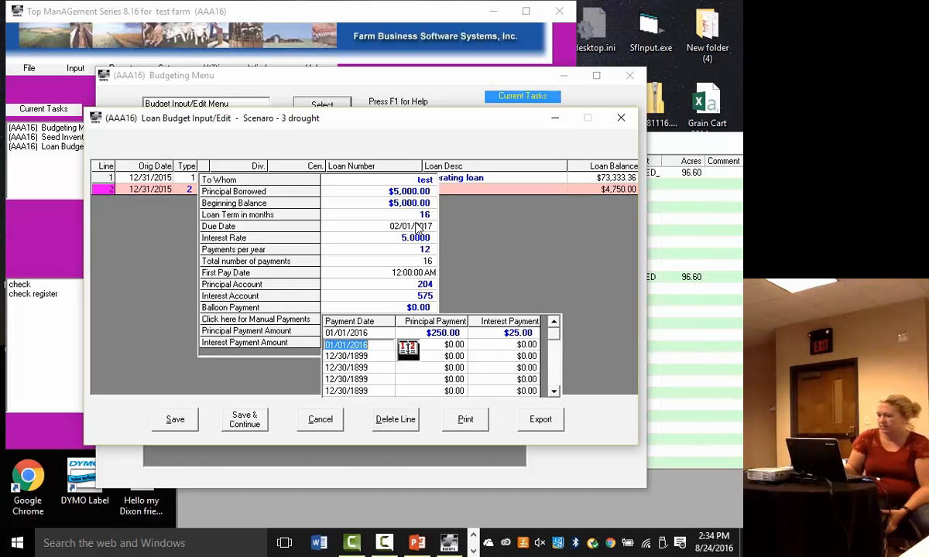
- Add a second manual payment dated 02/01/2016 with $250.00 principal and $25.00 interest
type("02/01/2016")
key("Tab")
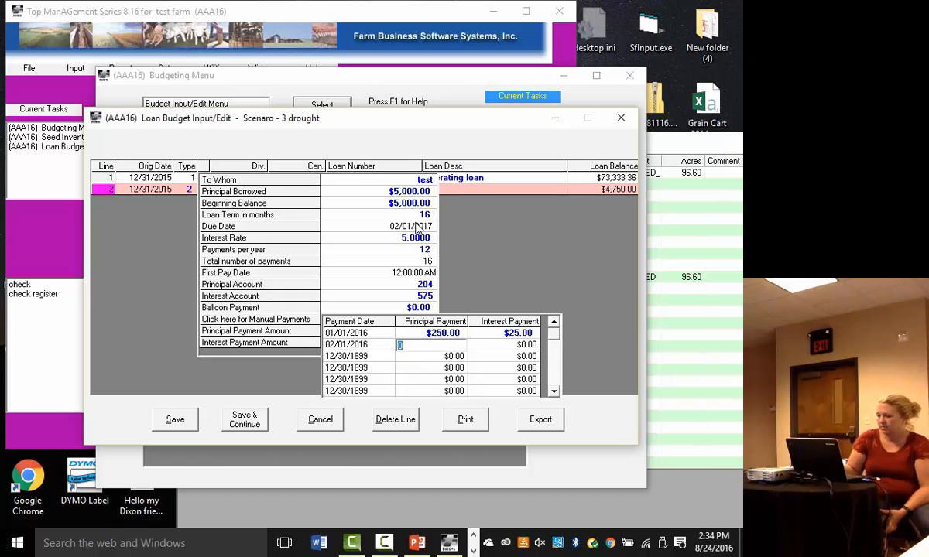
type("250")
key("Tab")
type("25")
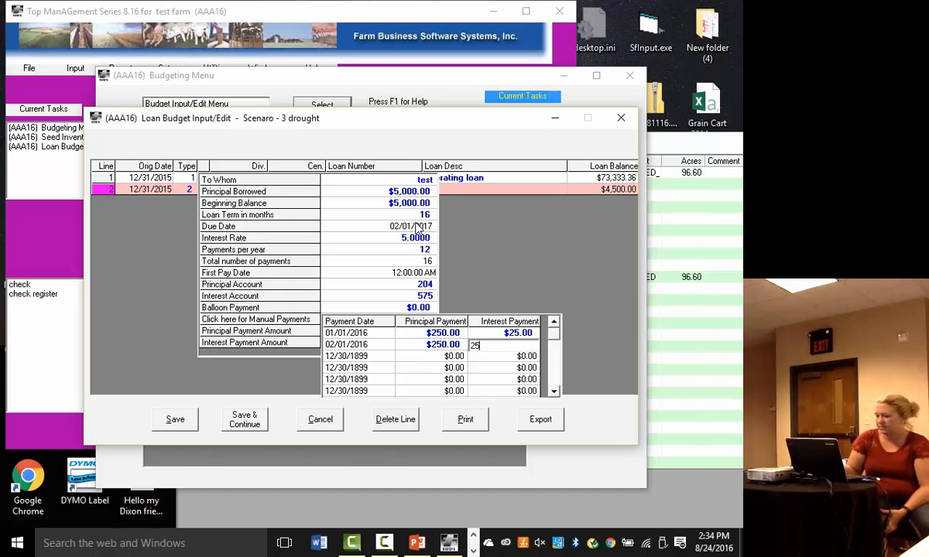
key("Tab")
- Add a third manual payment dated 03/01/2016 with $250.00 principal and $25.00 interest
type("03/01/2016")
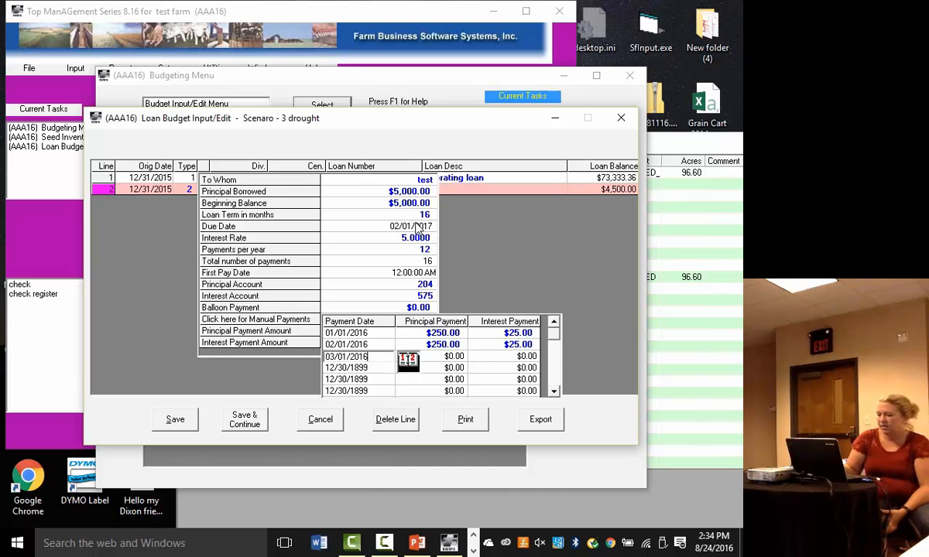
key("Tab")
type("250.0")
key("Tab")
type("25")
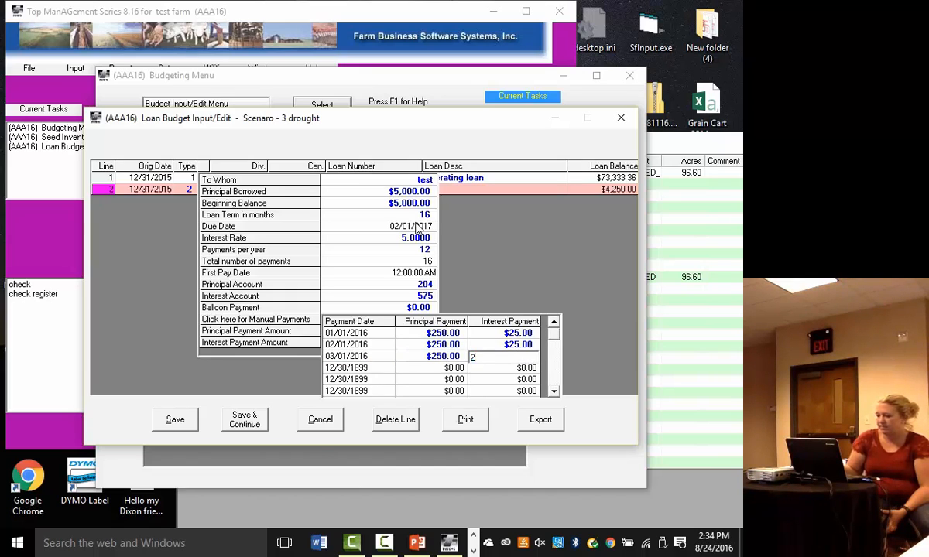
key("Tab")
- Add a fourth manual payment of $250.00 principal and $25.00 interest, making sure its date is 04/01/2016
type("04/01/2016")
key("Tab")
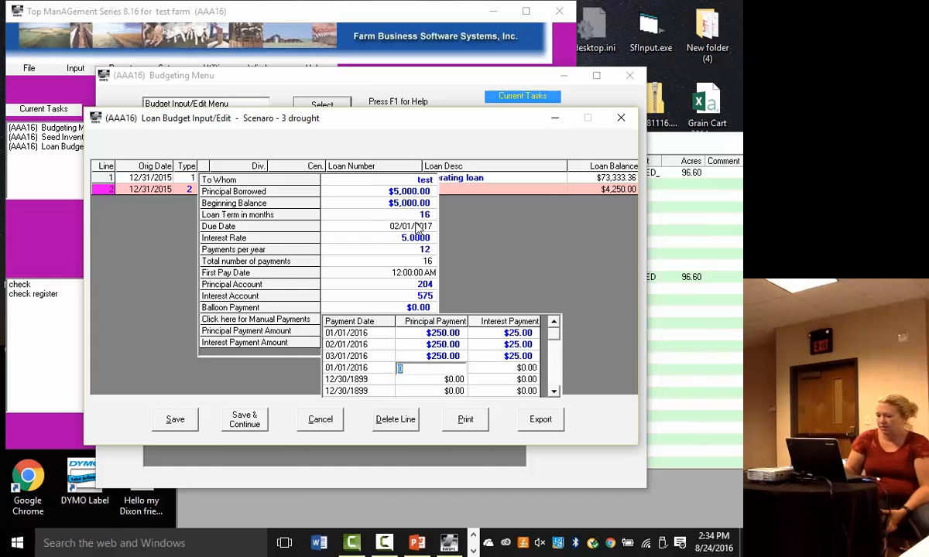
type("250.00")
key("Tab")
type("25")
key("Tab")
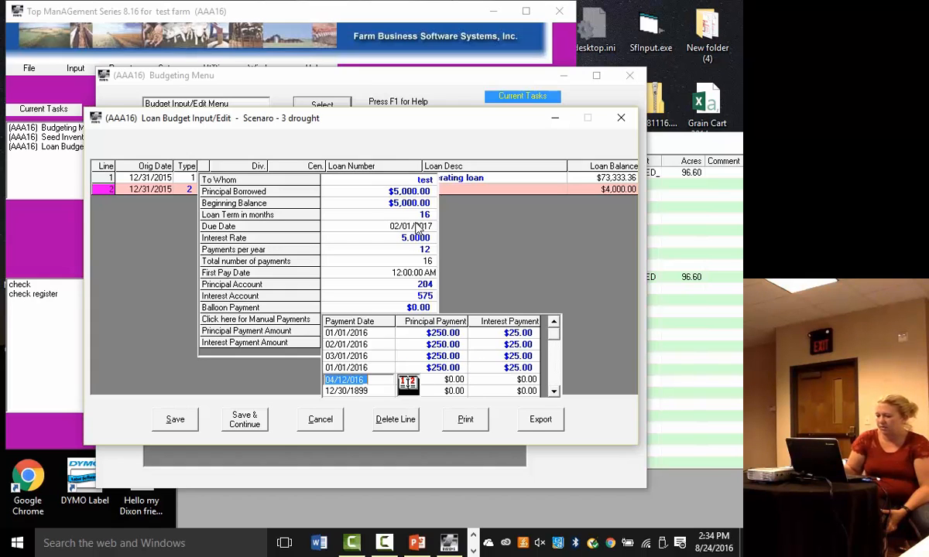
left_click(348, 369)
type("04/01/2015")
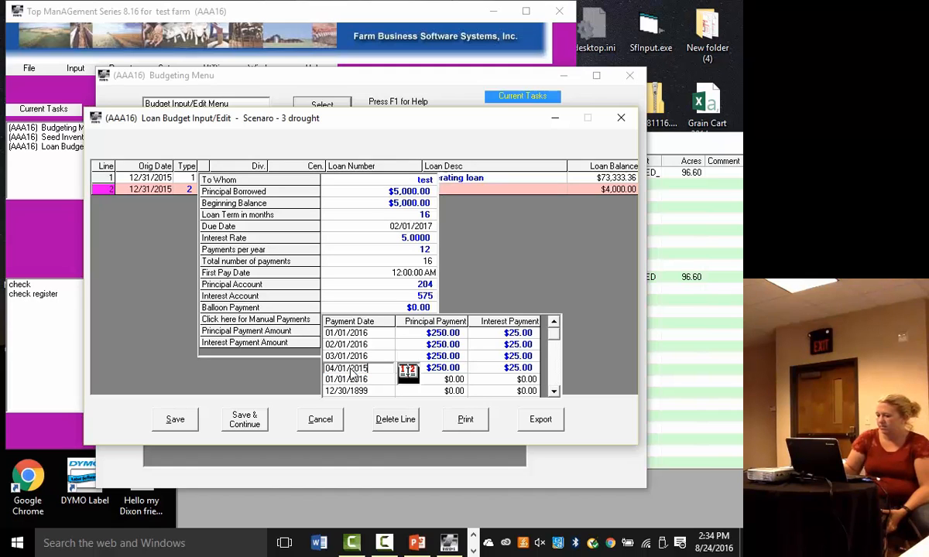
key("BackSpace")
type("6")
key("Tab")
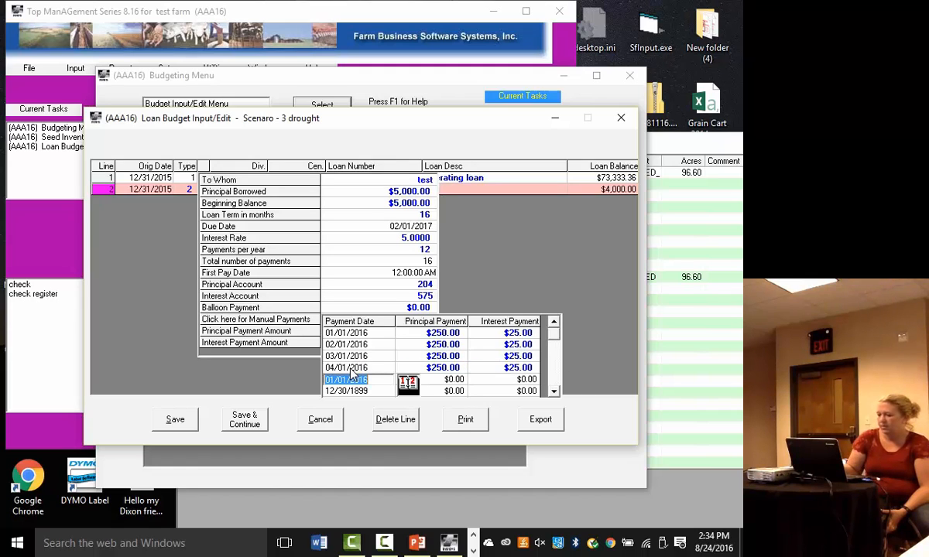
- Add a fifth manual payment dated 05/01/2016 with $250.00 principal and $25.00 interest
type("05/01/2016")
key("Tab")
type("250.00")
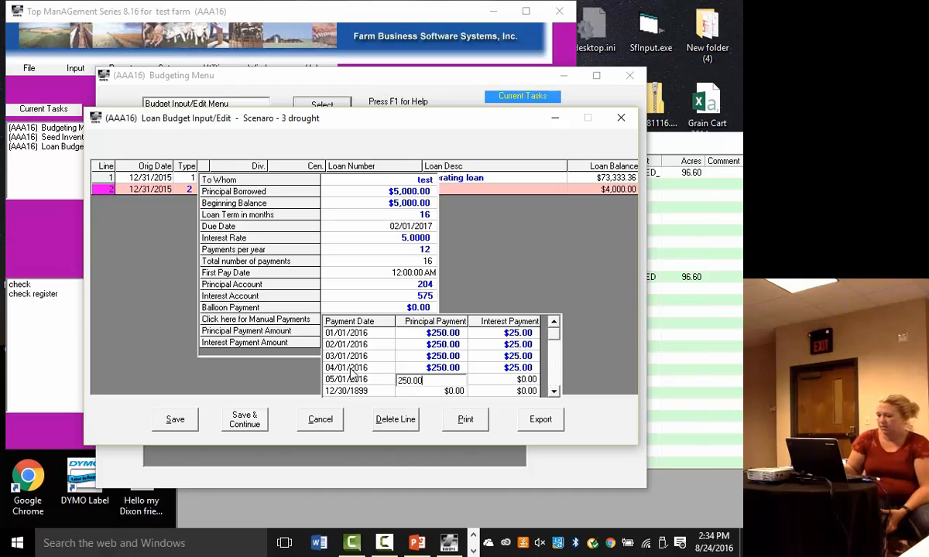
key("Tab")
type("25")
key("Tab")
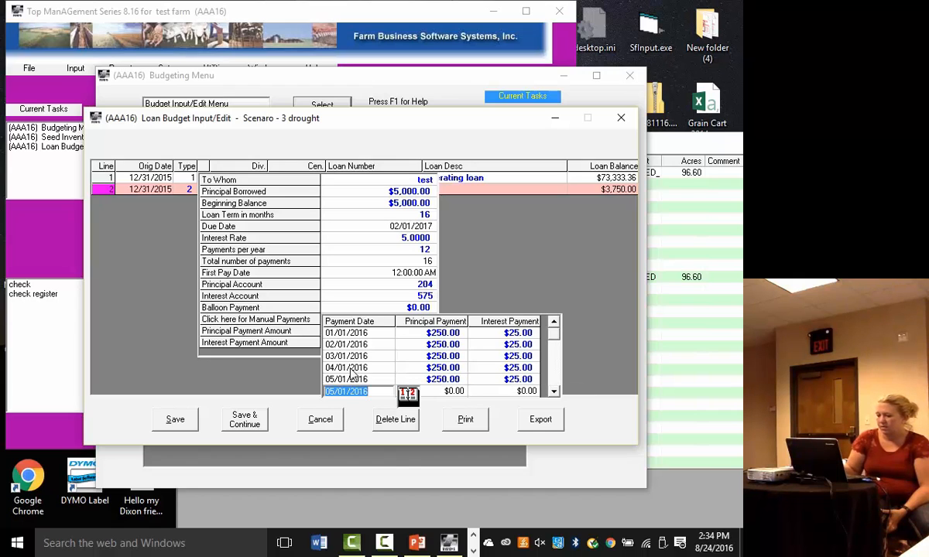
- Add a final manual payment dated 02/01/2017 with $4,250.00 principal and $500.00 interest, and stop editing the next payment line
type("02/01/2017")
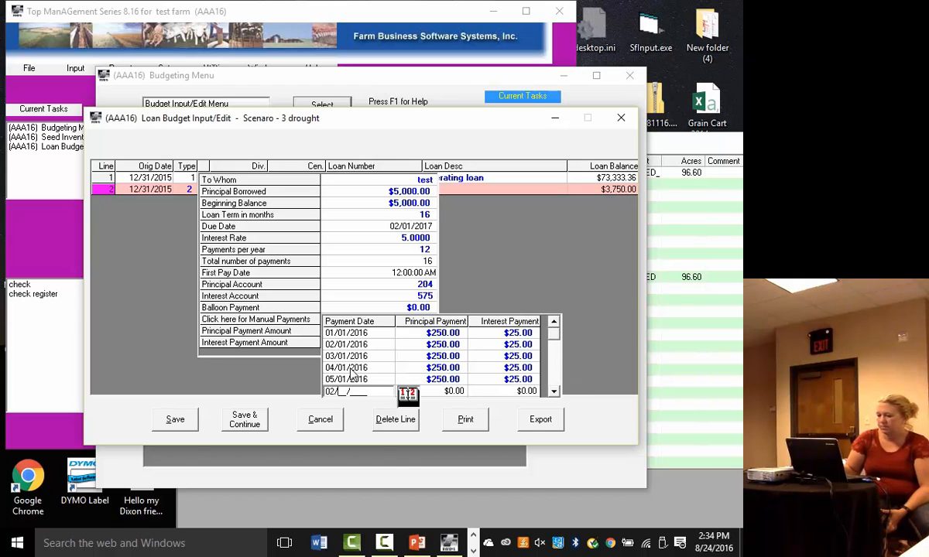
key("Tab")
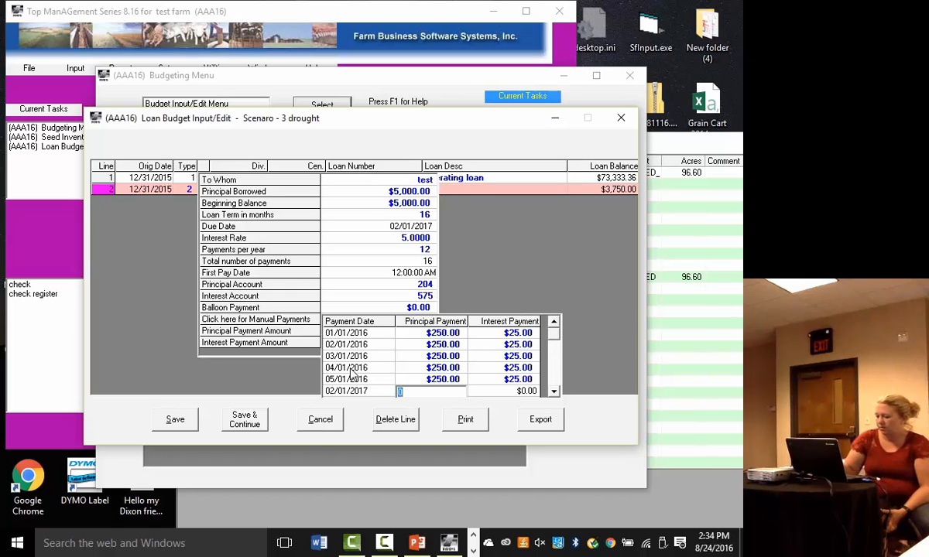
type("4250")
key("Tab")
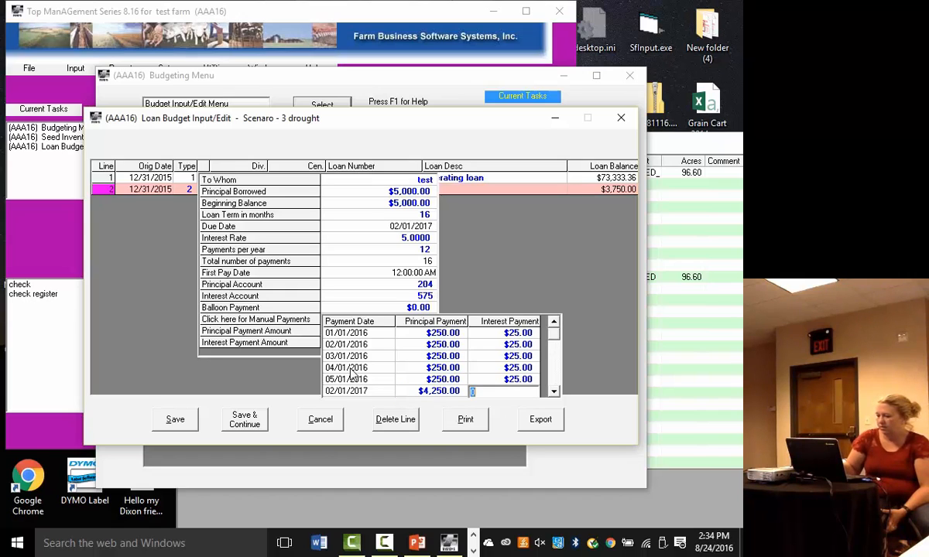
type("500.0")
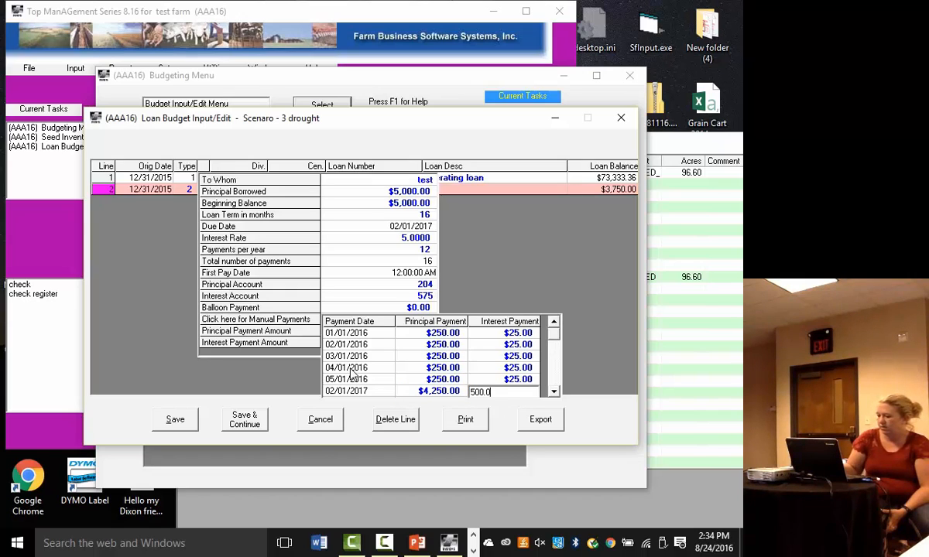
key("Tab")
key("Escape")
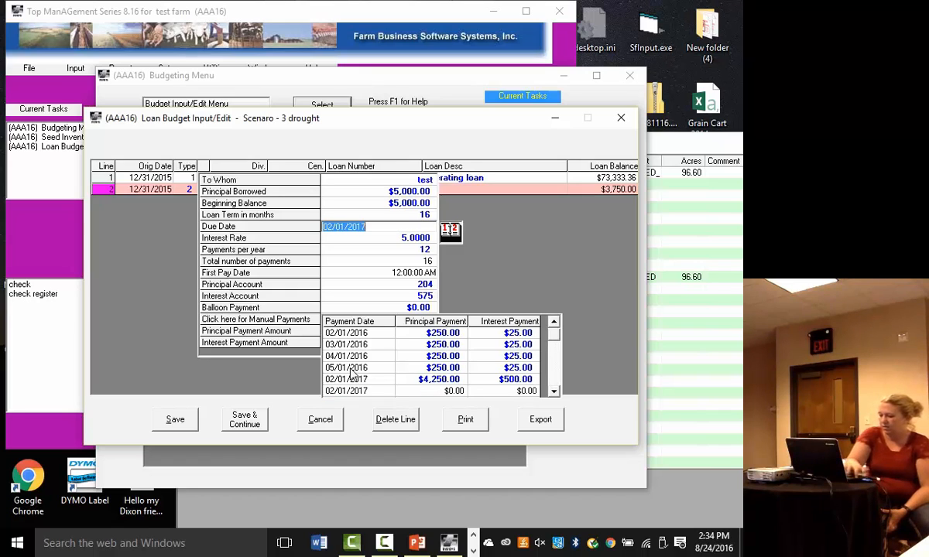
key("Escape")
key("Escape")
key("Escape")
key("Escape")
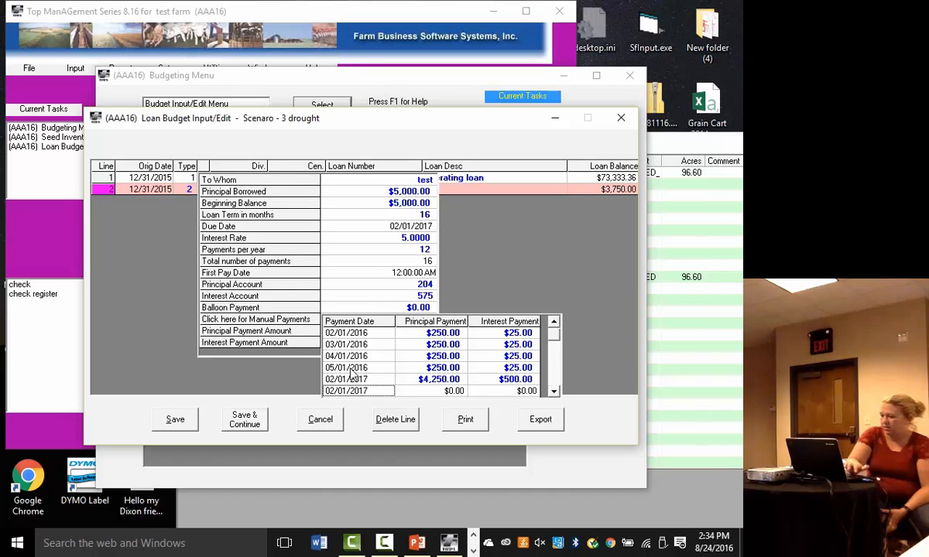
- Finish the manual payment schedule and assign the second loan to division 0 General Farm and center 0
key("Return")
key("Return")
key("Return")
key("Return")
key("Return")
key("Return")
key("Return")
key("Return")
key("Return")
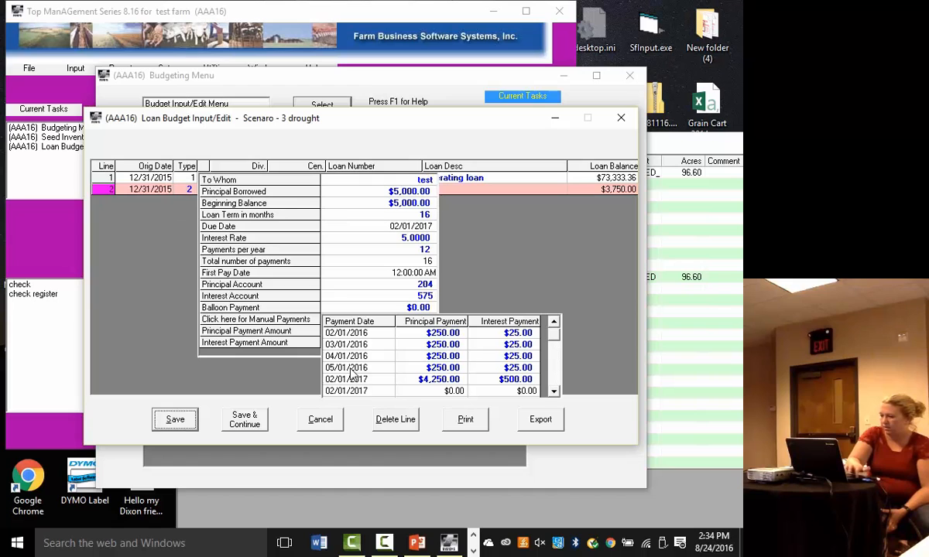
key("Return")
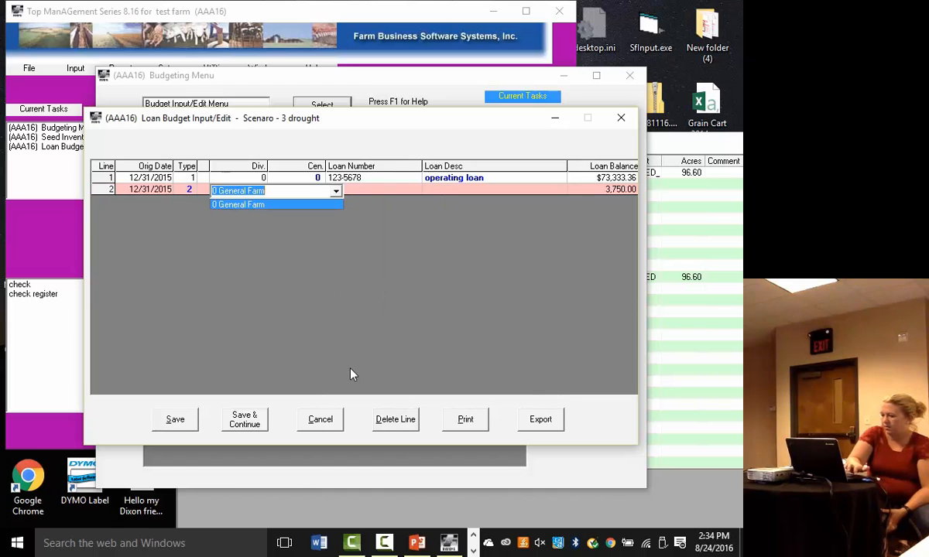
key("Return")
key("Return")
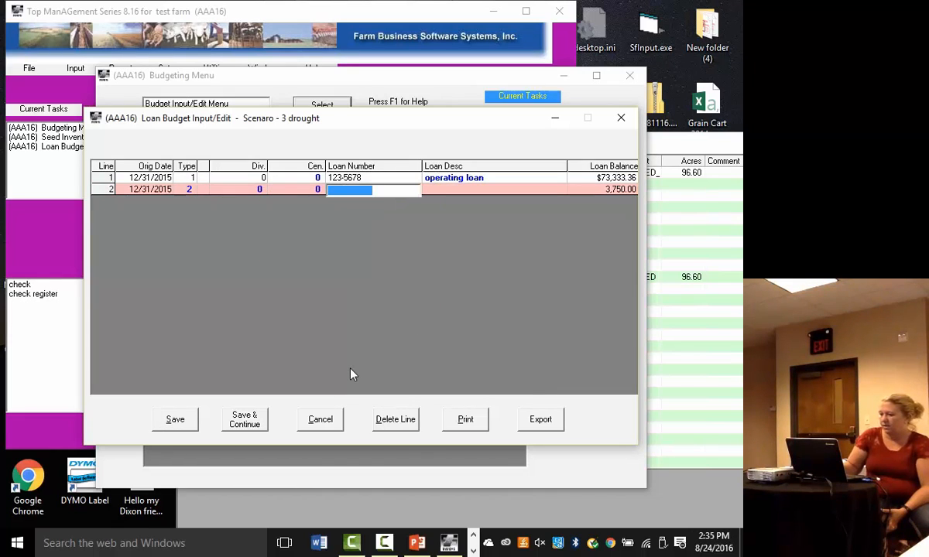
- Enter "test" as both the loan number and the loan description, and save the loan budget
type("test")
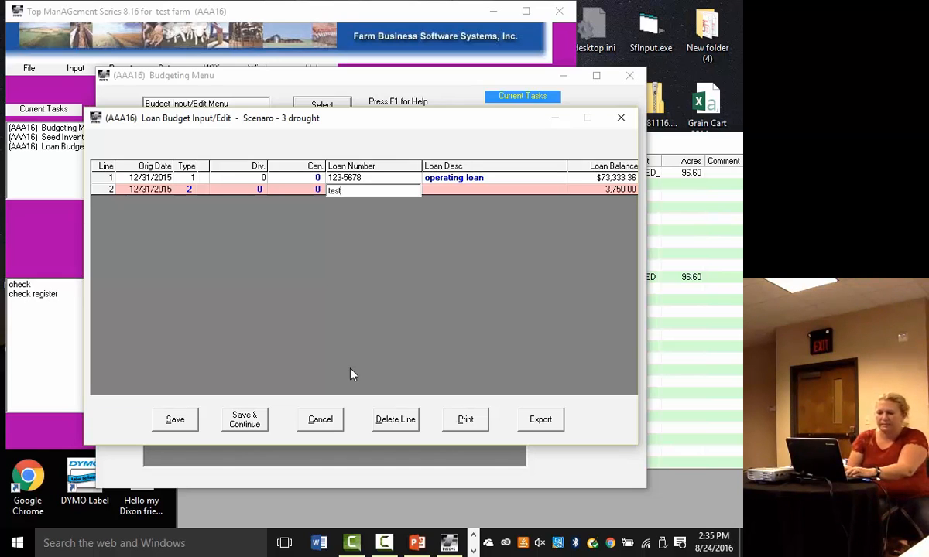
key("Tab")
type("test")
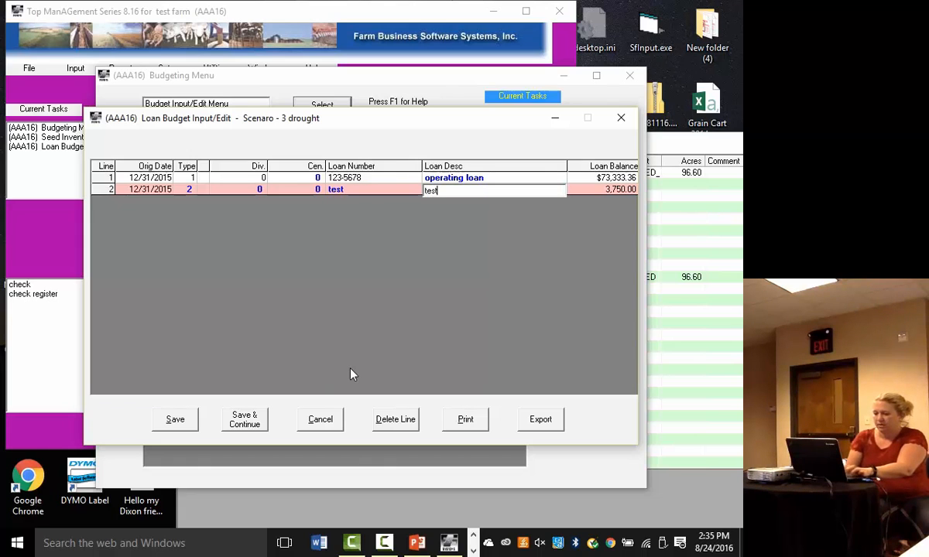
key("Return")
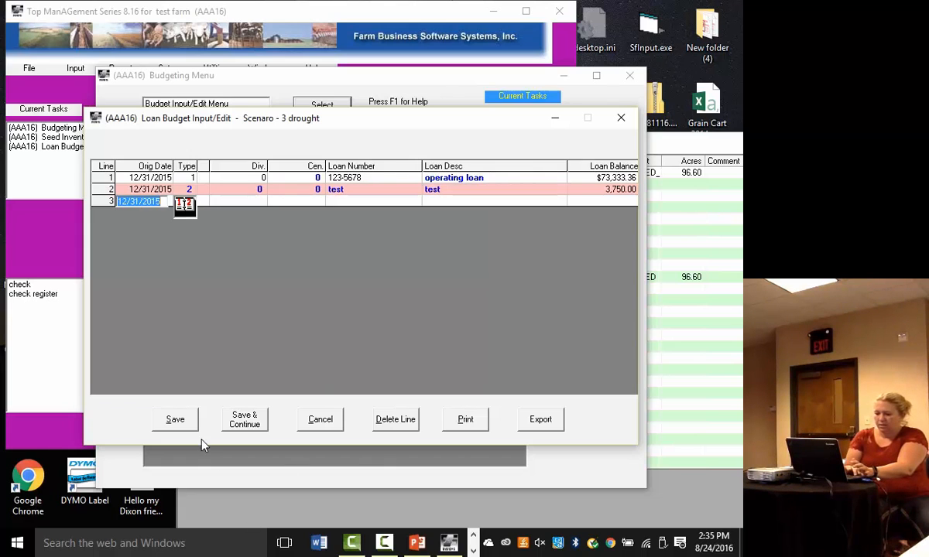
left_click(179, 423)
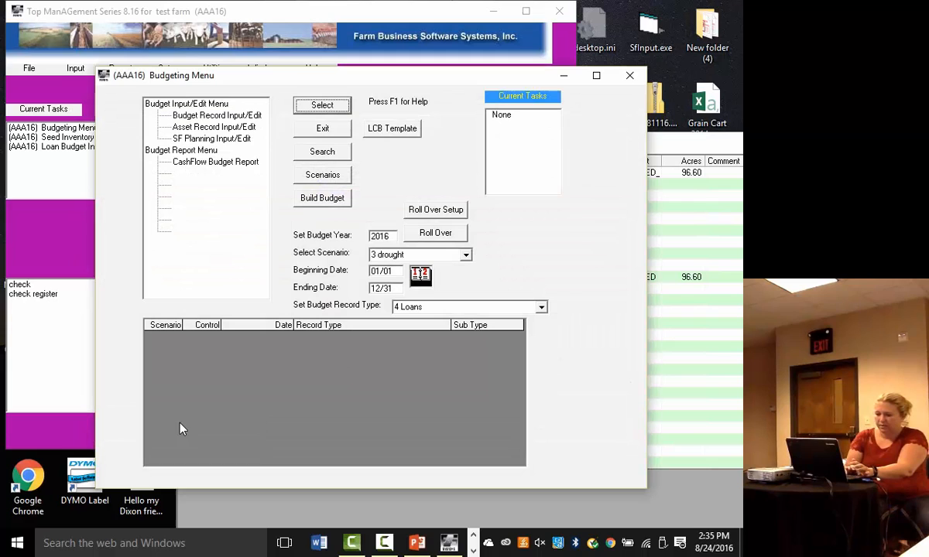
- Run the monthly cash flow budget report for 2016 with the drought scenario, review it through the totals, and close it
left_click(209, 161)
left_click(325, 106)
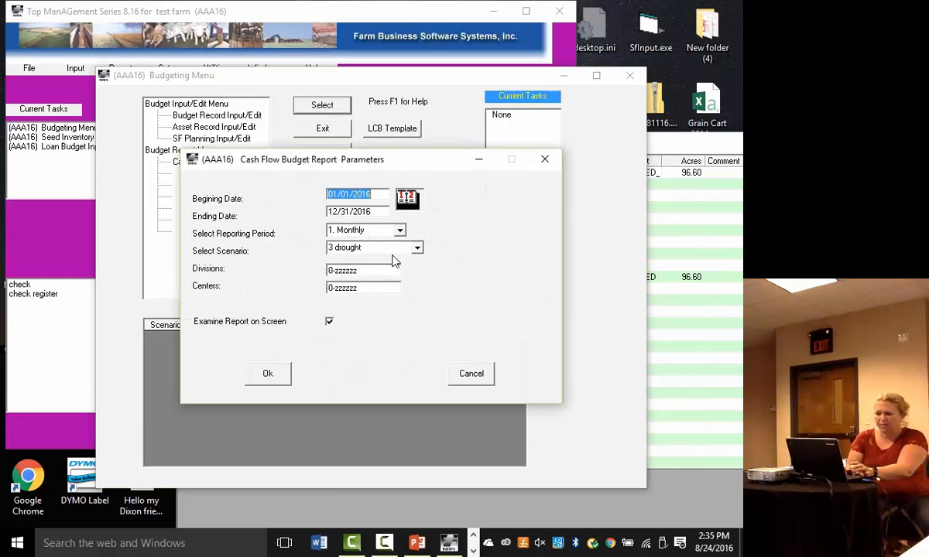
left_click(271, 374)
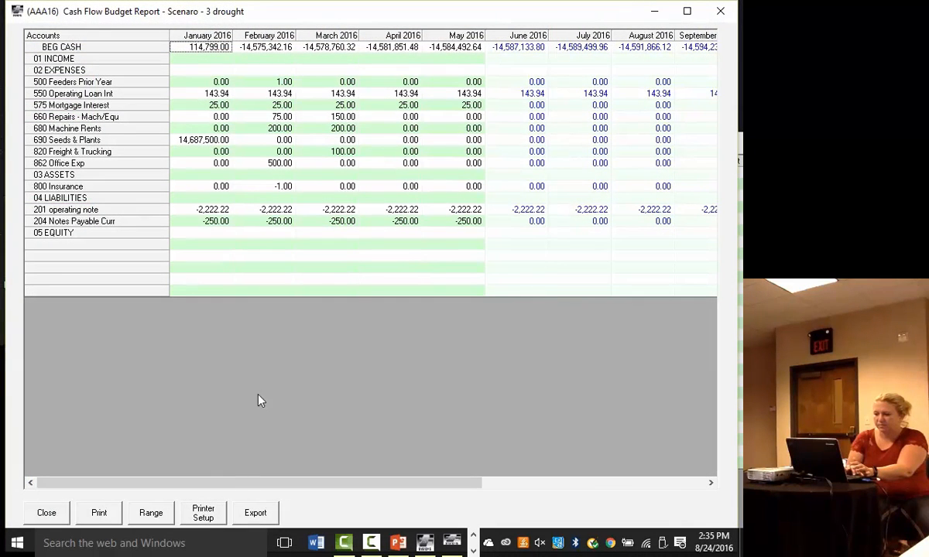
mouse_move(250, 484)
left_mouse_down()
mouse_move(474, 508)
mouse_move(346, 495)
mouse_move(250, 467)
left_mouse_up()
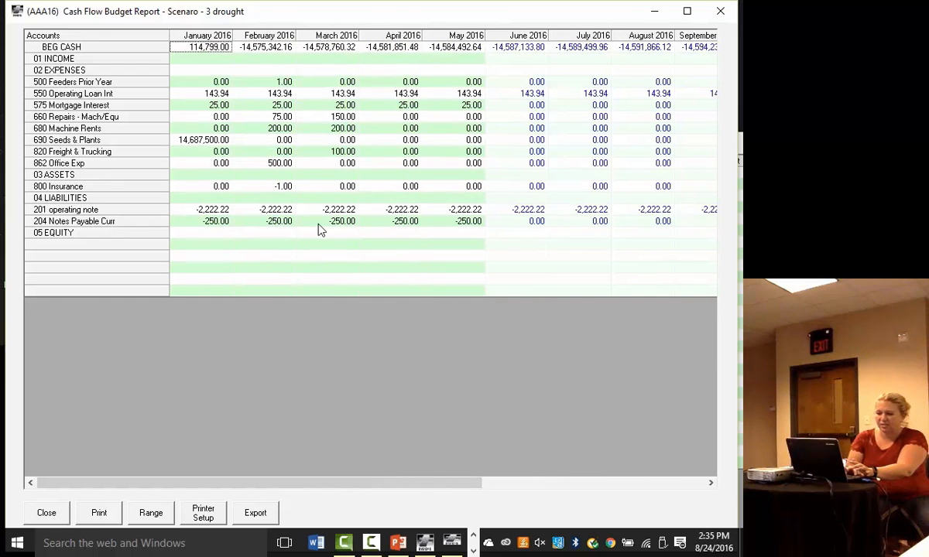
left_click_drag(437, 484, 637, 489)
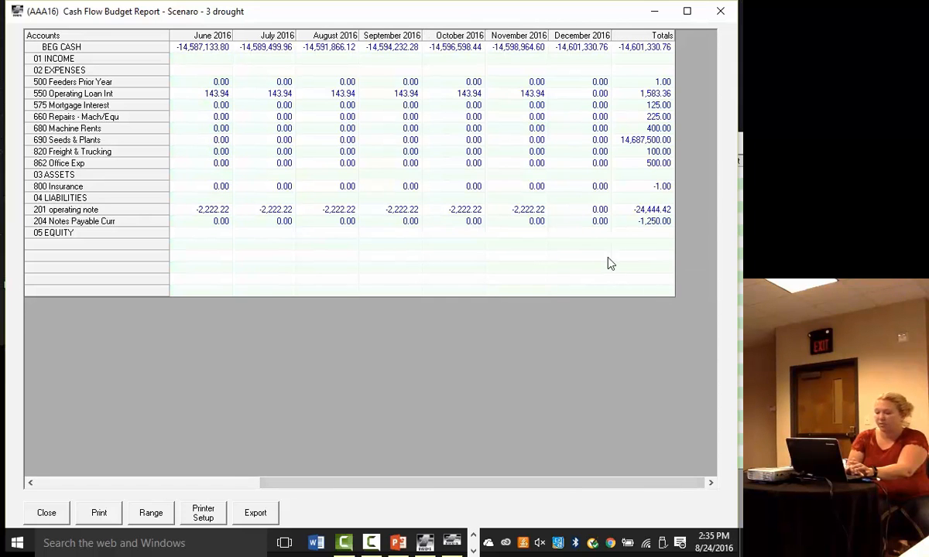
left_click(61, 513)
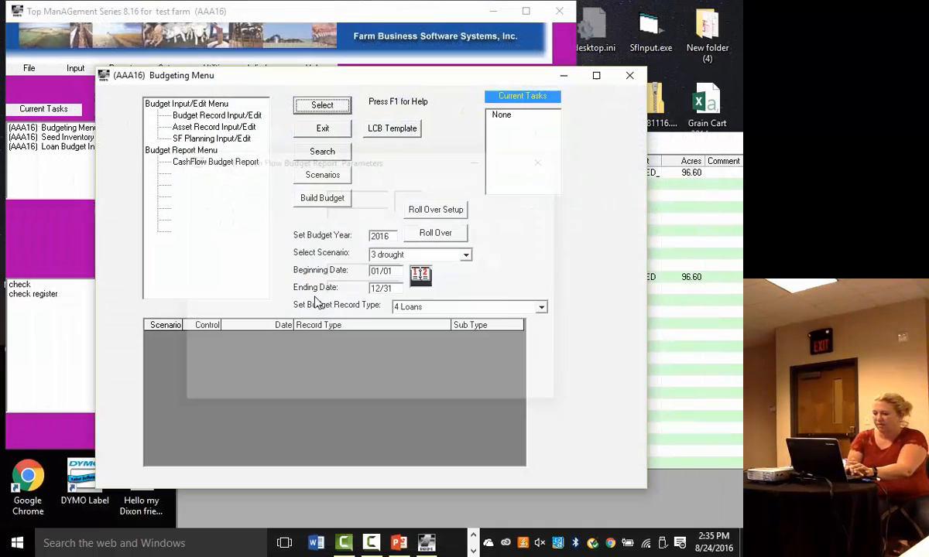
- Set the budget year to 2017 and roll the budget data over into it
left_click_drag(370, 236, 391, 237)
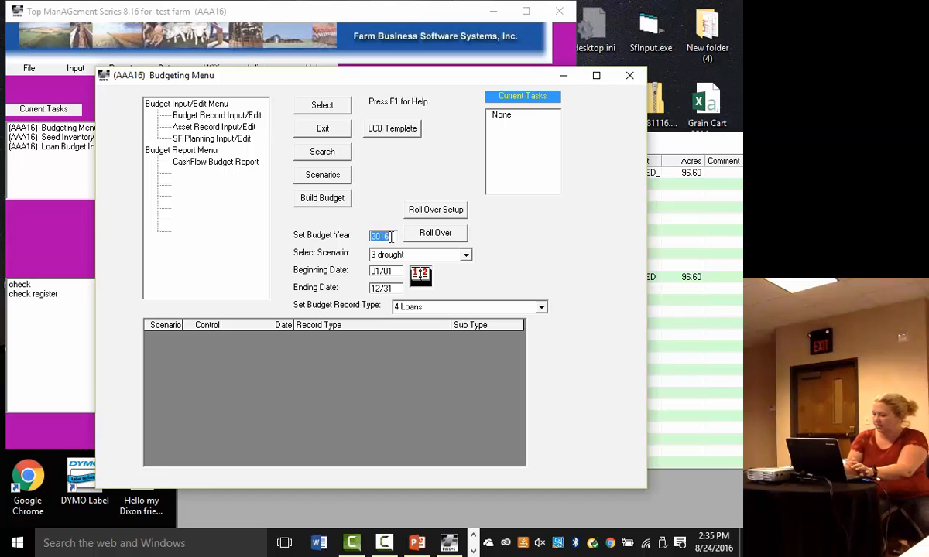
type("2017")
left_click(435, 233)
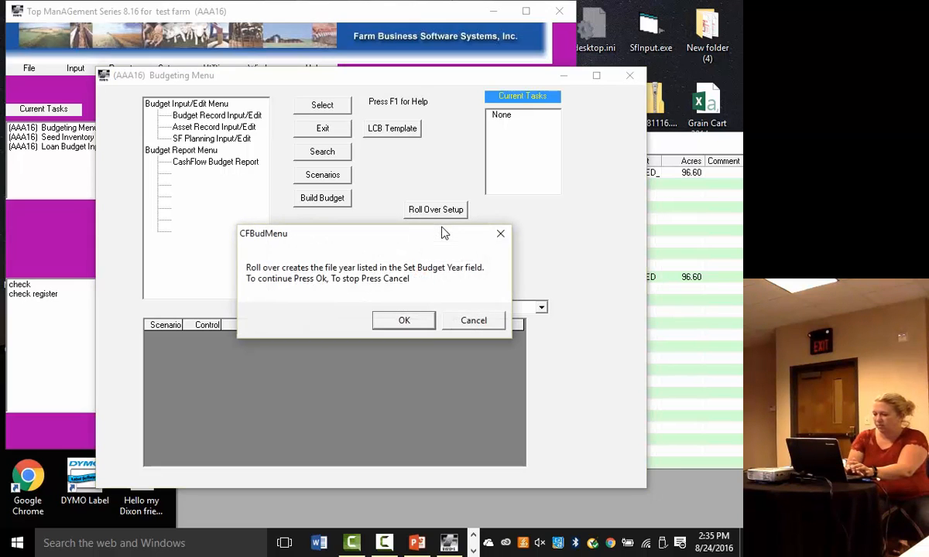
left_click(407, 318)
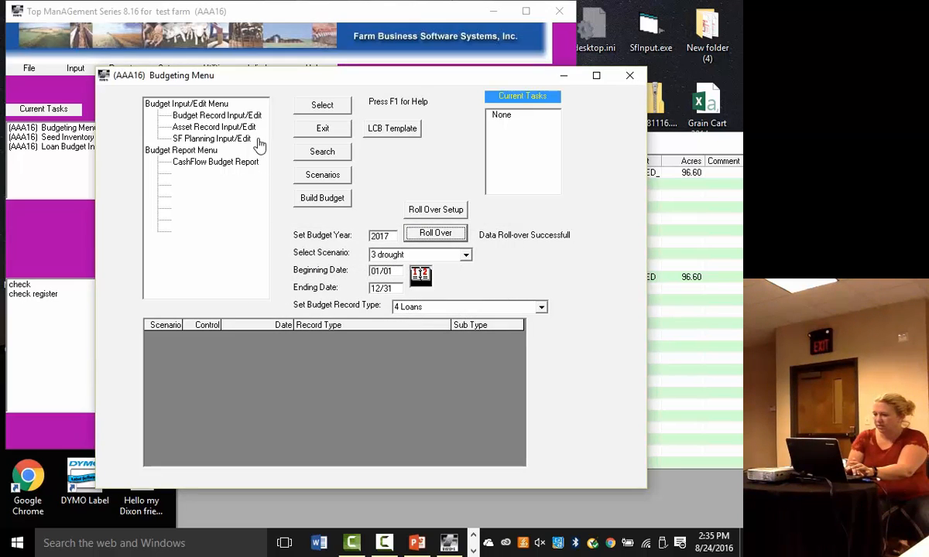
- Run the monthly drought cash flow report from 01/01/2017 to 12/31/2017, review it through the totals, and close it
left_click(228, 164)
left_click(320, 106)
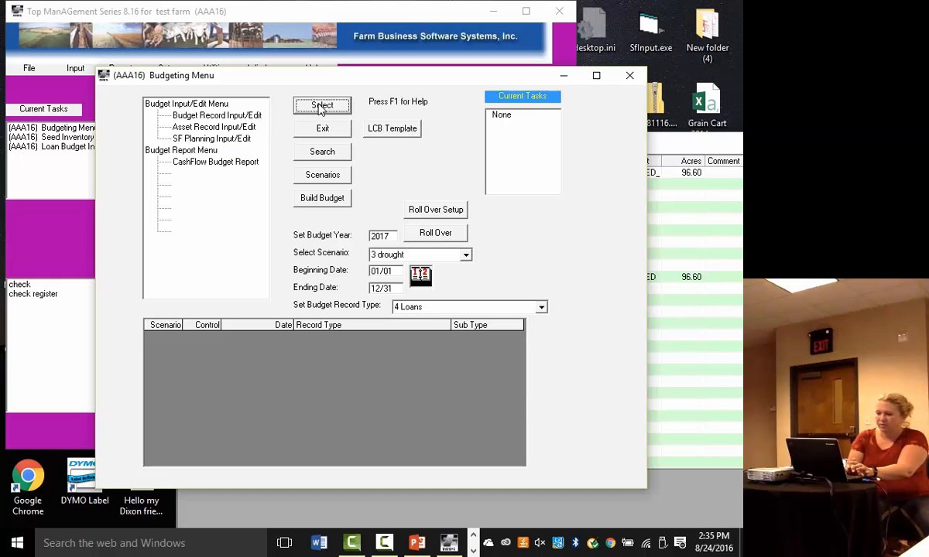
type("01/01/")
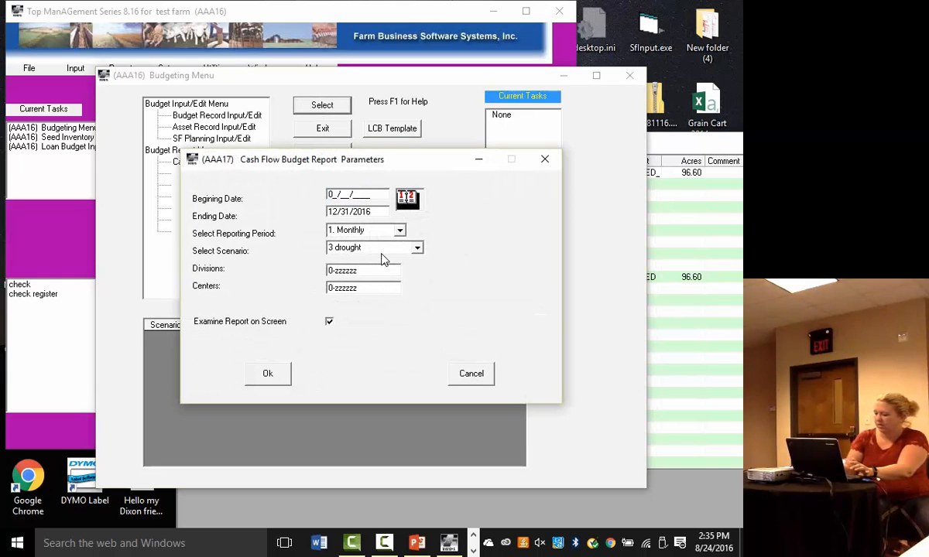
type("2017")
key("Tab")
type("12312017")
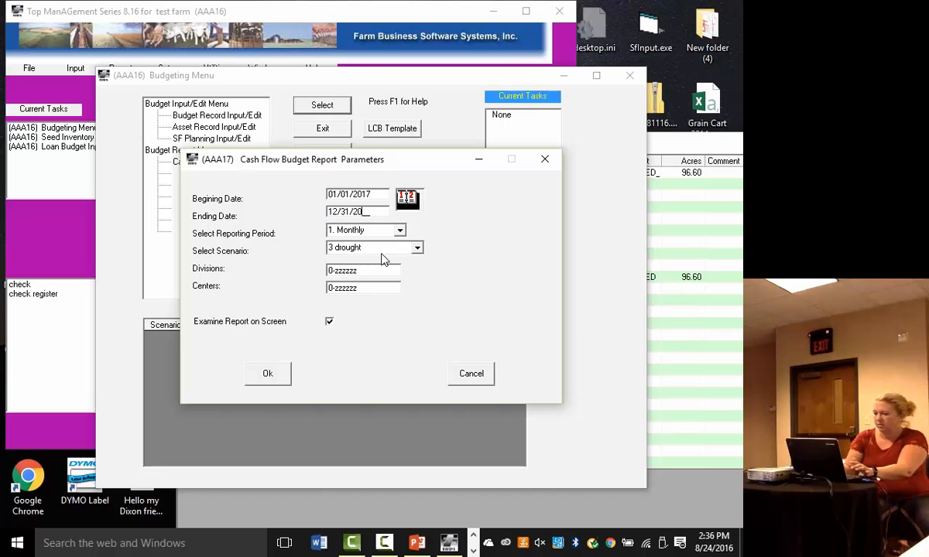
left_click(267, 373)
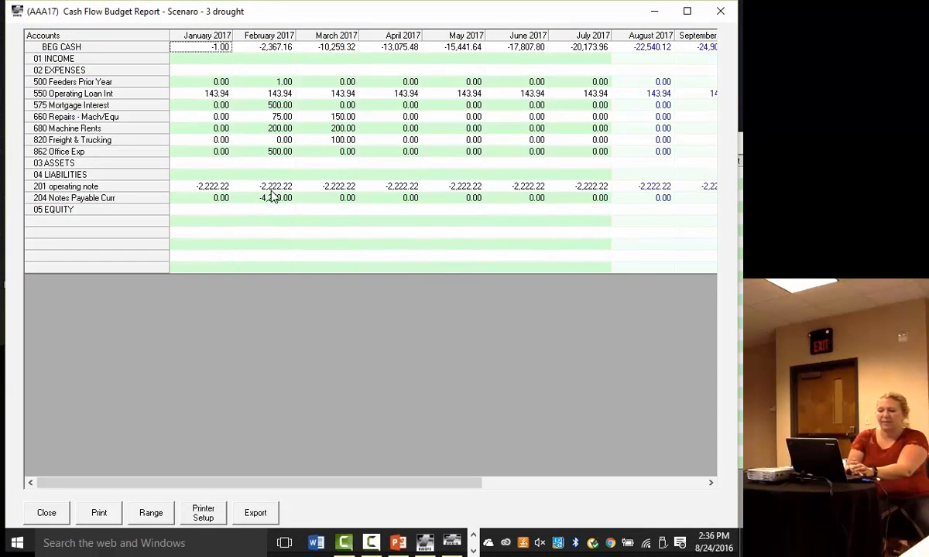
left_click_drag(224, 482, 459, 473)
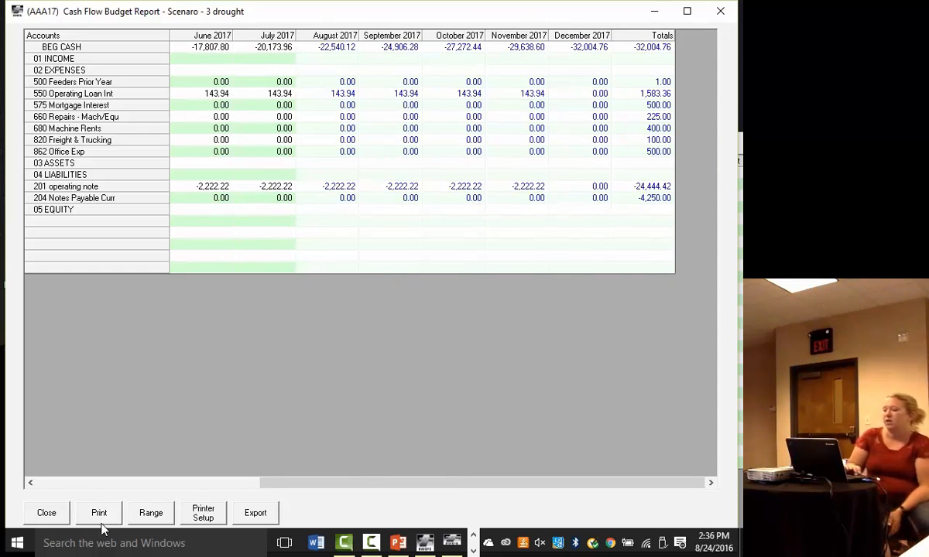
left_click(46, 512)
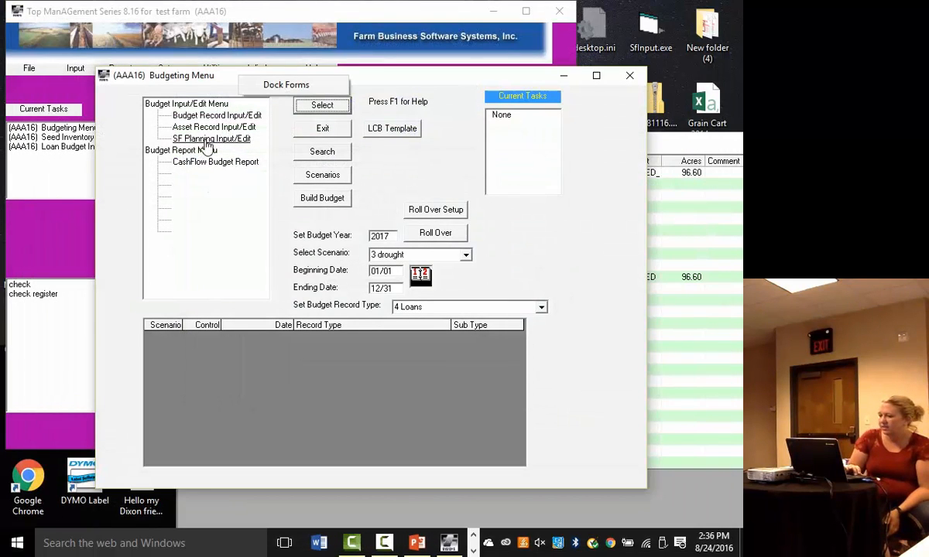
- Open the 2017 loan budget records for the drought scenario
left_click(216, 115)
left_click(323, 105)
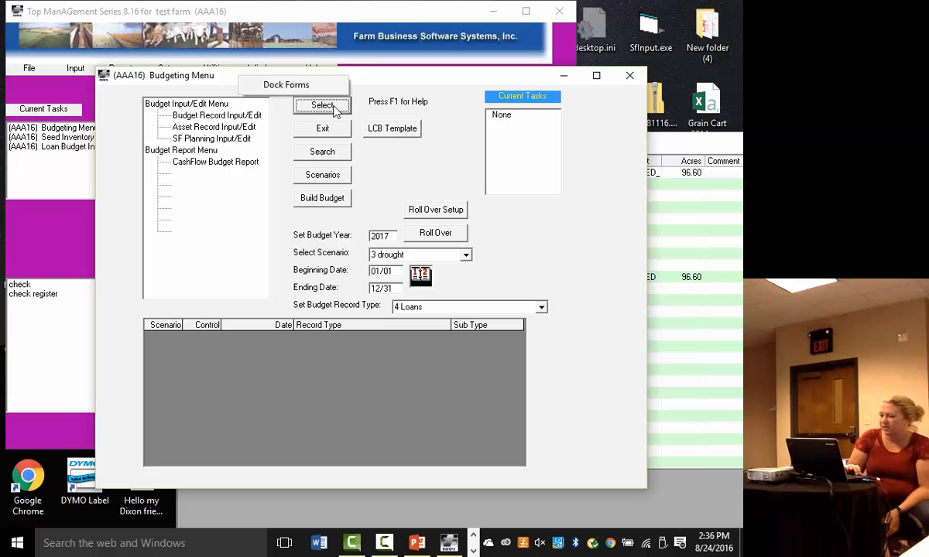
left_click(241, 117)
left_click(295, 105)
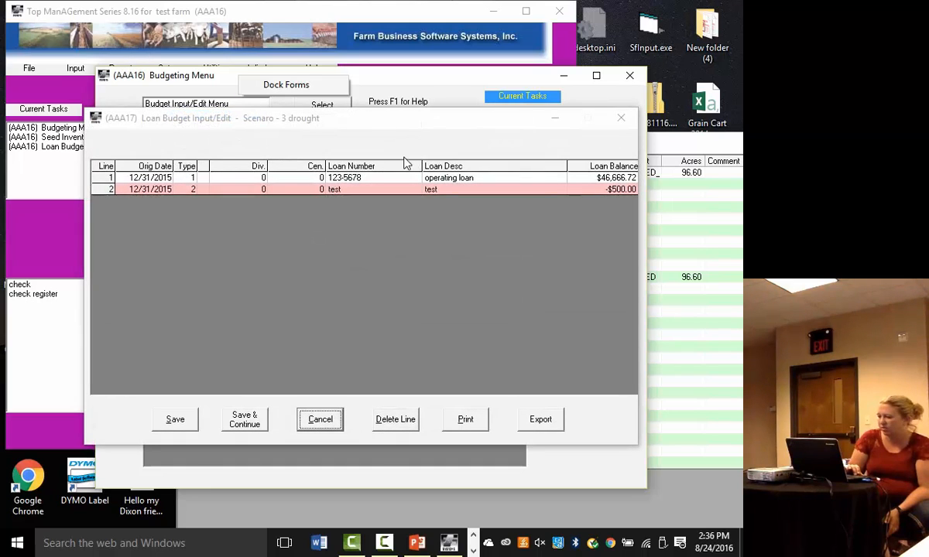
- Start a third loan line of type 2 Manual Payment, accepting the default loan details up to its manual payment schedule
left_click(438, 191)
key("Down")
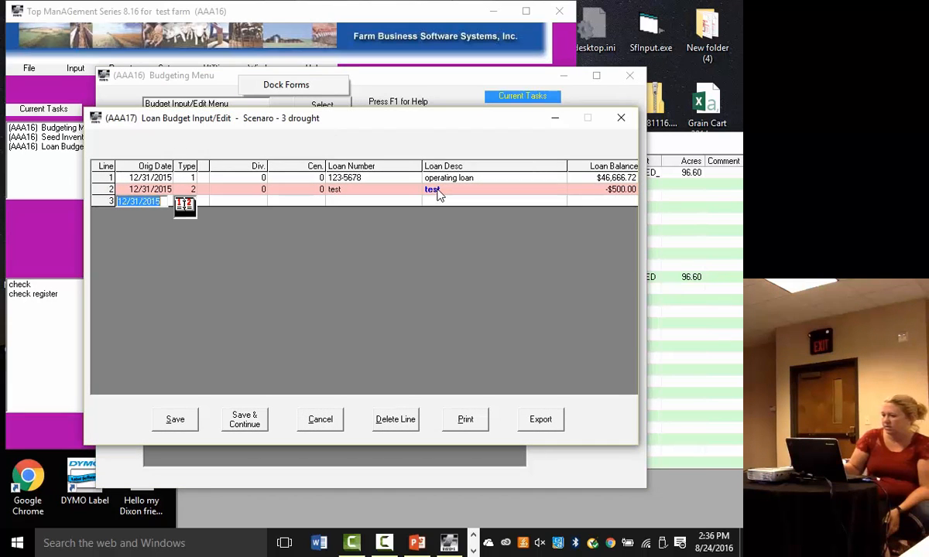
key("Tab")
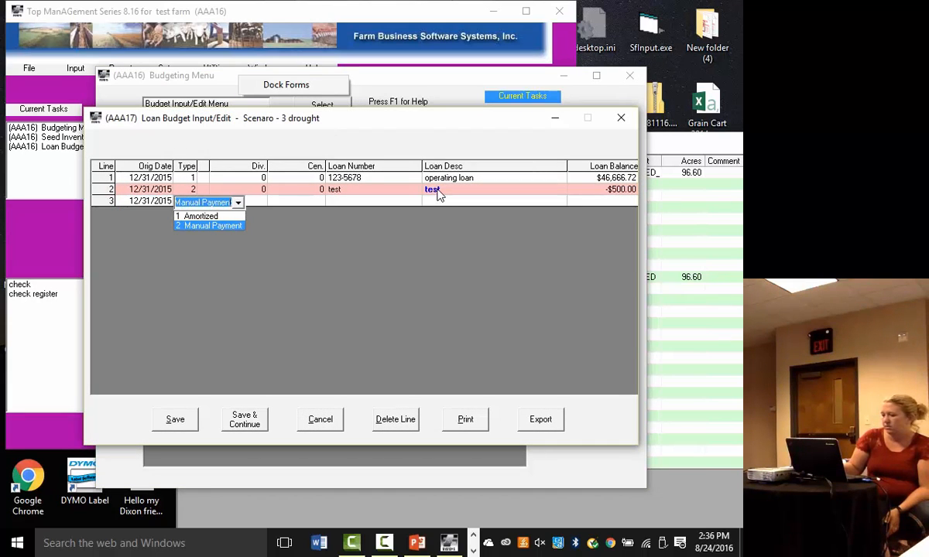
key("Return")
key("Return")
key("Return")
key("Return")
key("Return")
key("Return")
key("Return")
key("Return")
key("Return")
key("Return")
key("Return")
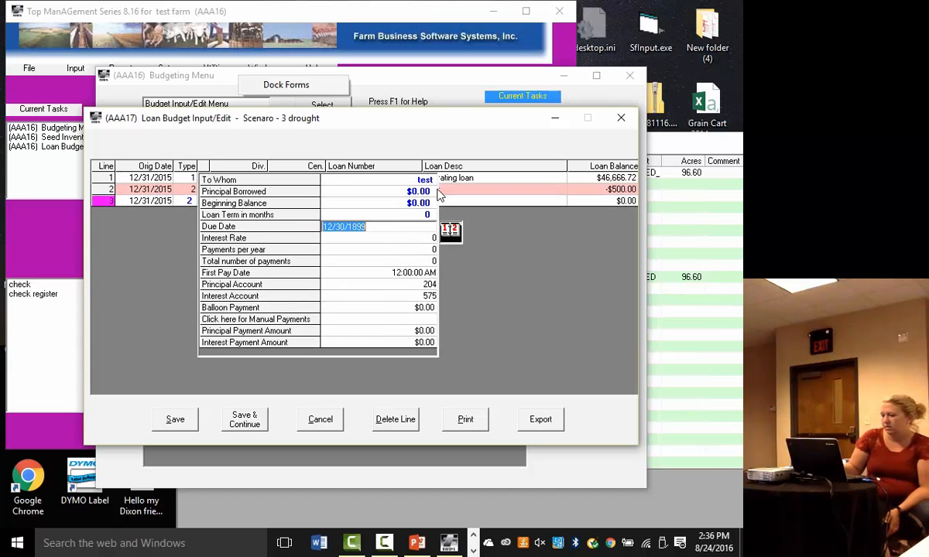
key("Return")
key("Return")
key("Return")
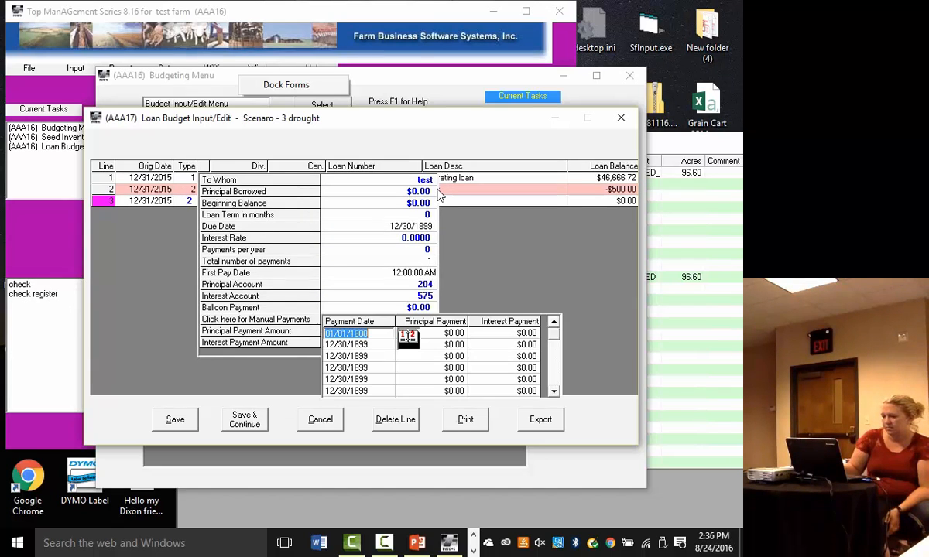
- Add a manual payment dated 01/01/2016 with $5,000.00 principal and $75.00 interest to the third loan, and leave its schedule
type("01/01/2016")
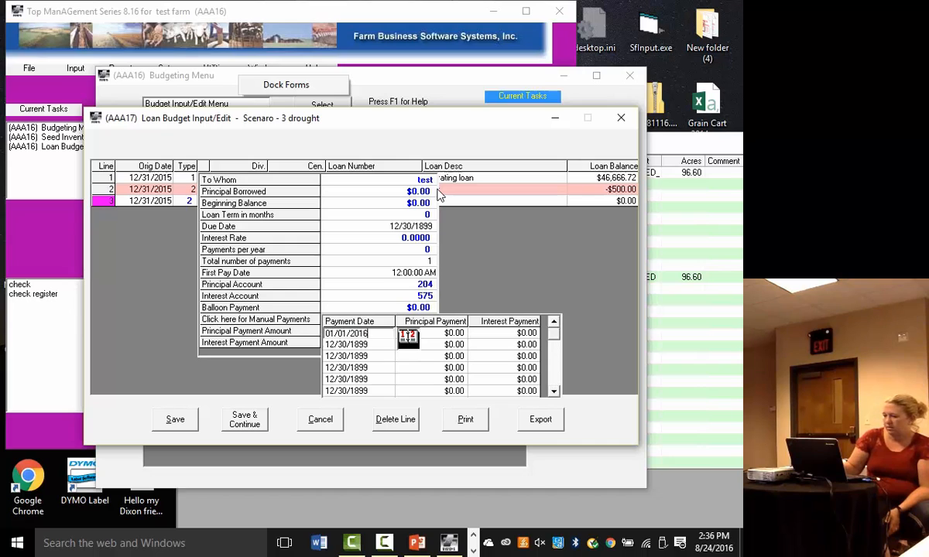
key("Return")
type("5000")
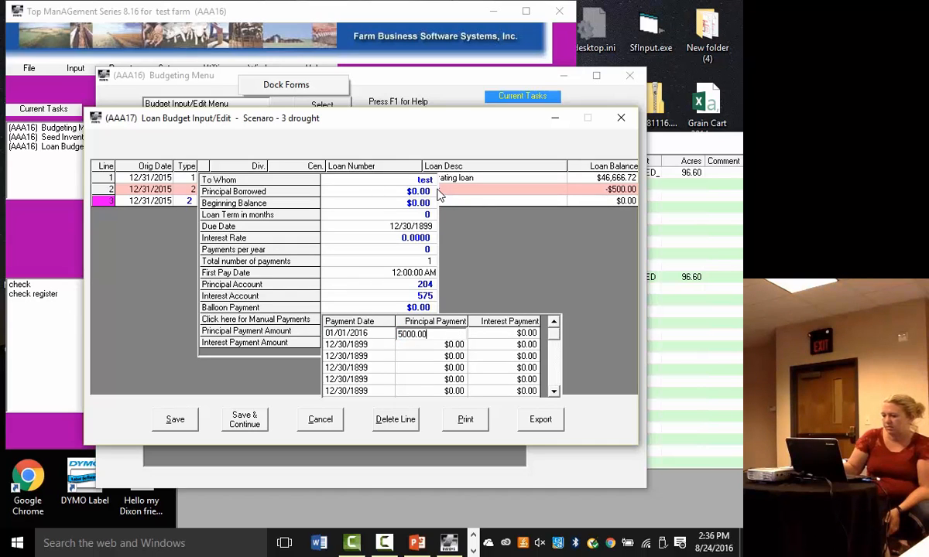
key("Return")
type("75")
key("Return")
key("Return")
key("Return")
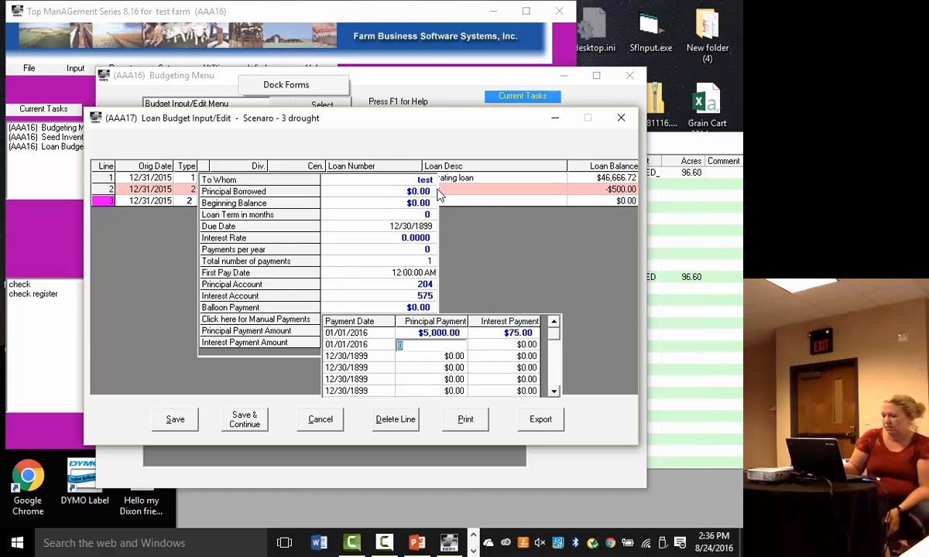
key("Return")
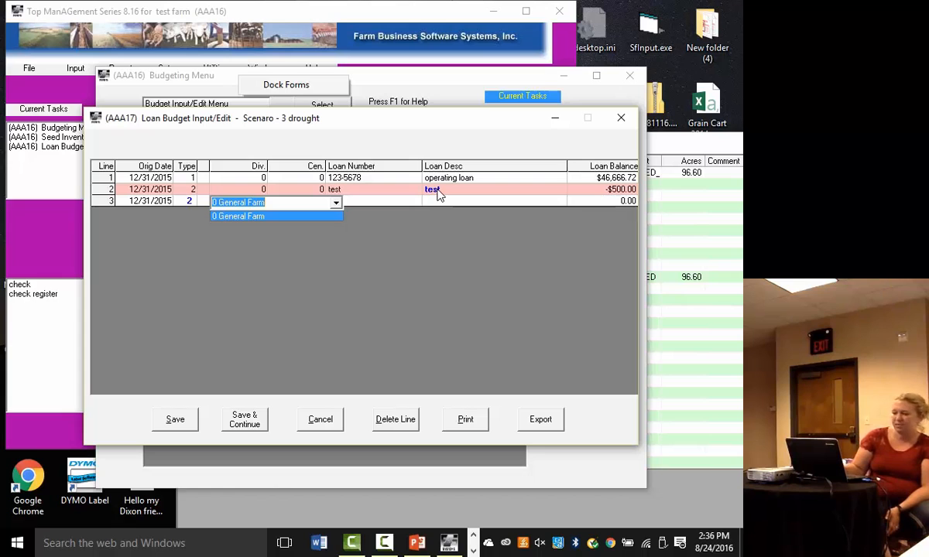
- Accept division 0 and center 0 for the third loan, leave its number blank, and cancel the loan entry
key("Tab")
key("Tab")
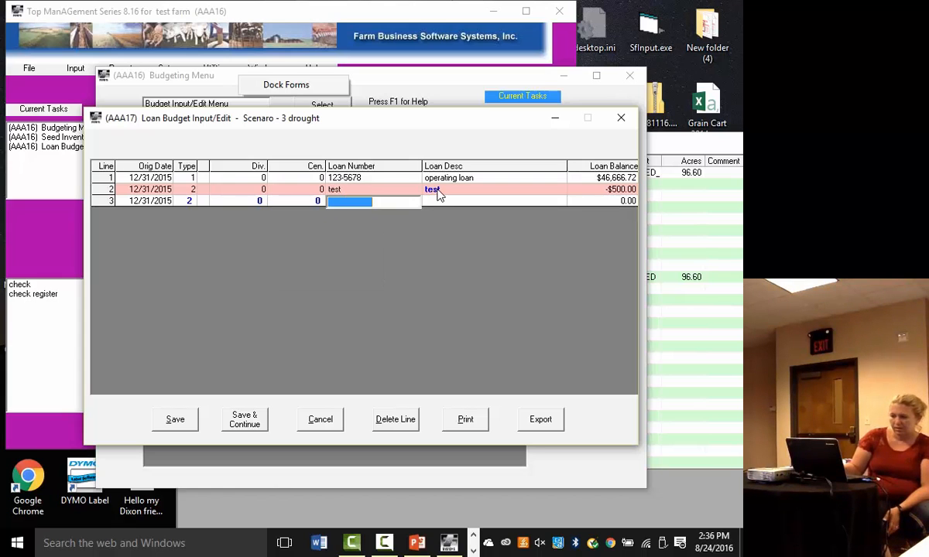
key("Tab")
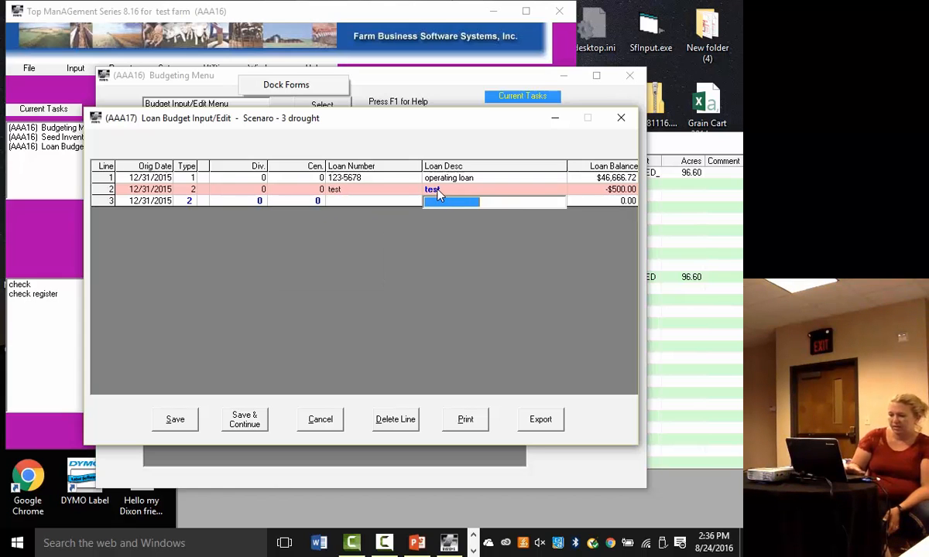
left_click(319, 419)
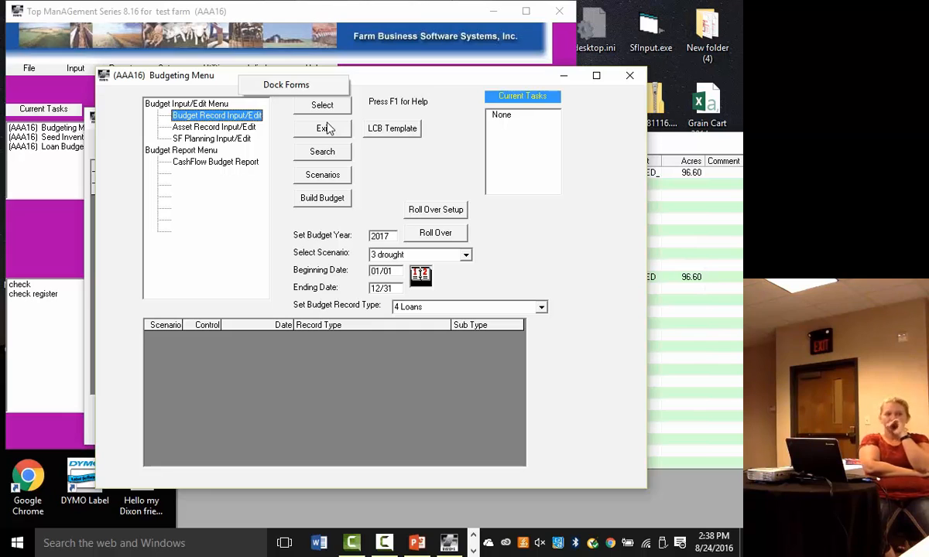
- Open the 2017 budget records of type 1 Crop Operation Harvest/Apply Inputs for the drought scenario
left_click(545, 307)
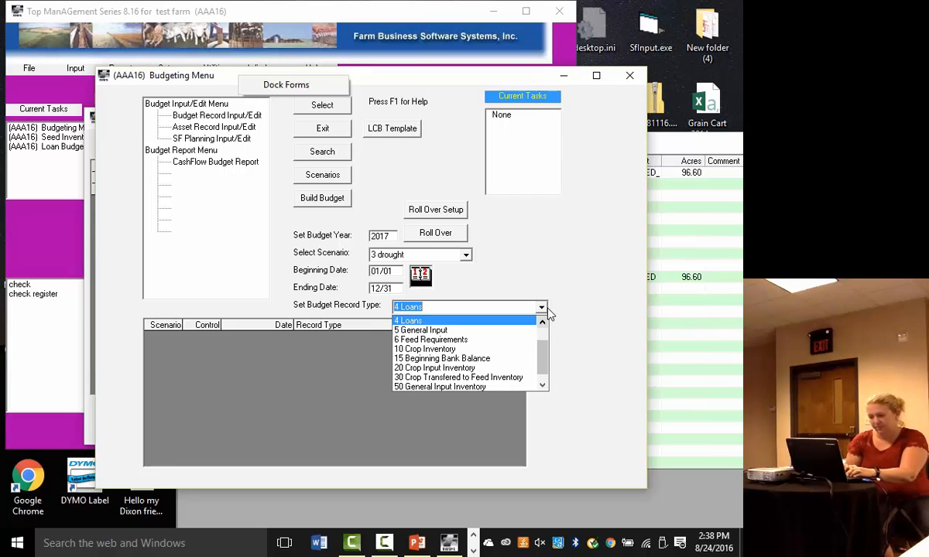
scroll(543, 342, "up", 1)
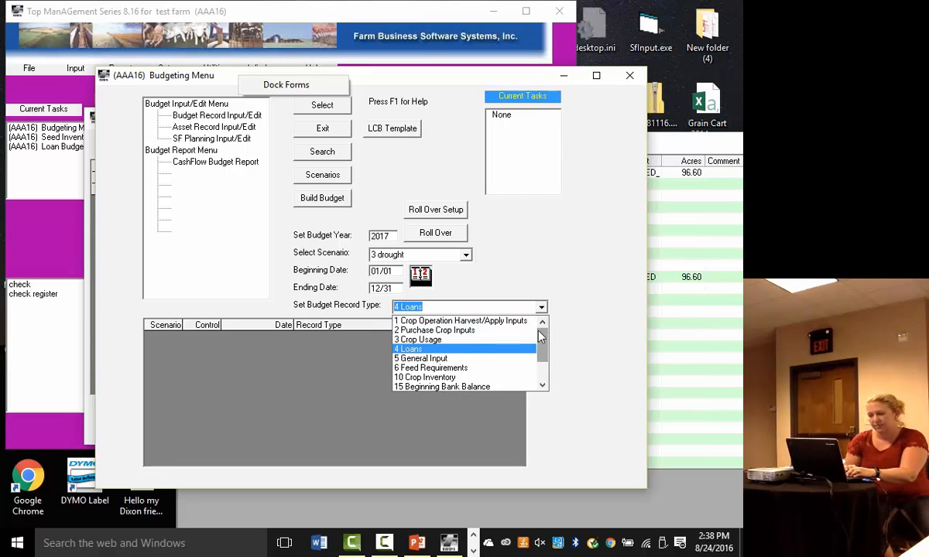
left_click(511, 324)
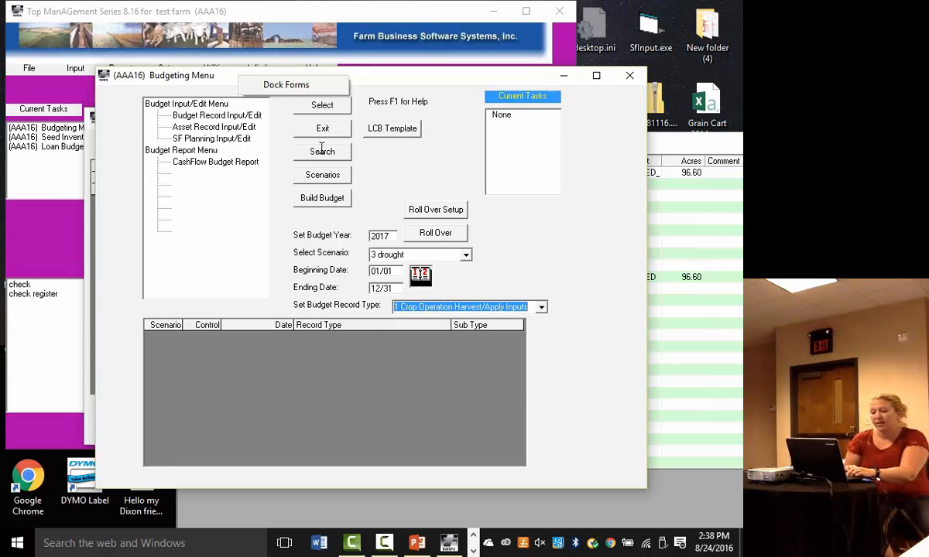
left_click(219, 116)
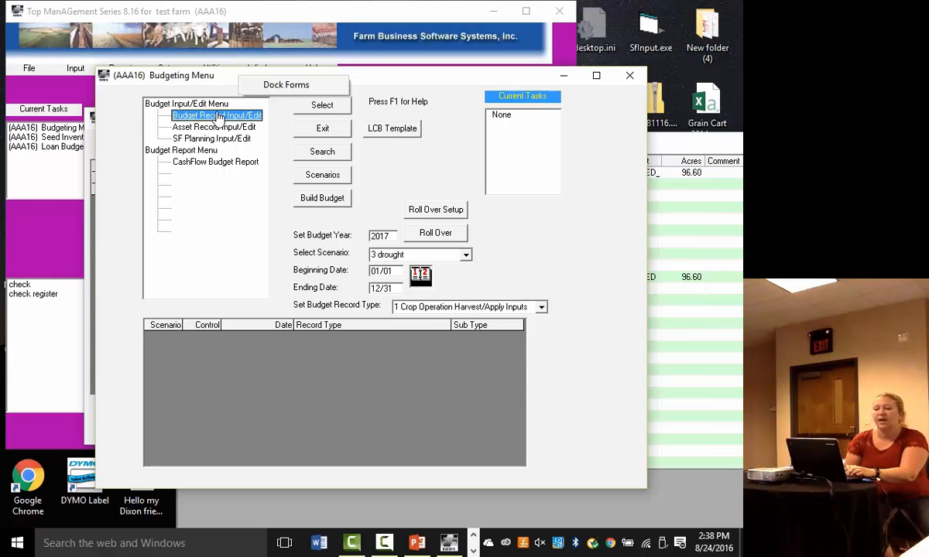
left_click(322, 104)
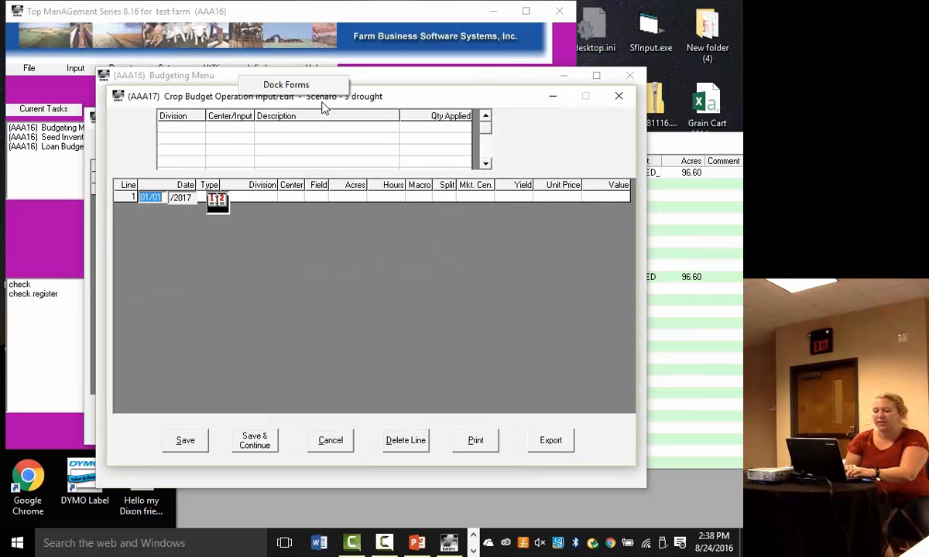
- Start crop operation line 1 dated 05/01/2017 with type I, division 0 and center 208
type("0501")
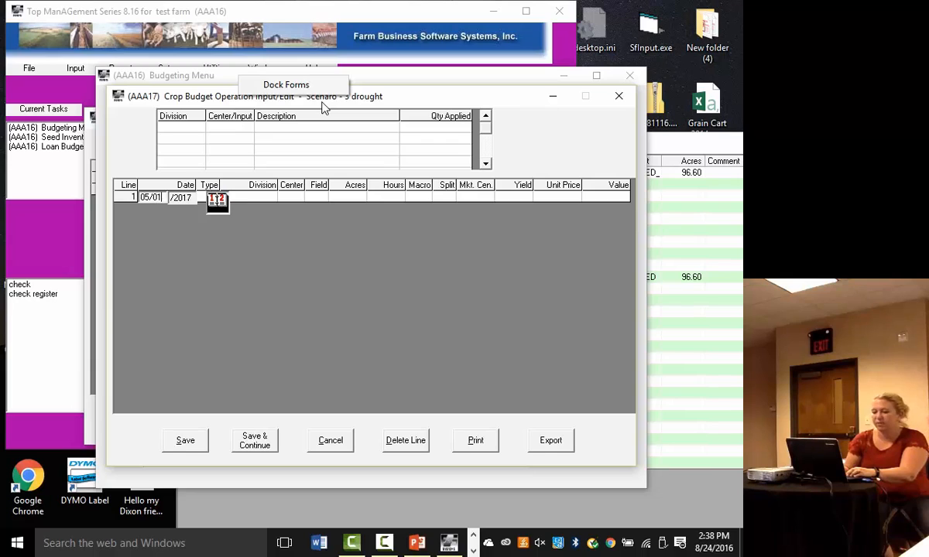
key("Tab")
key("i")
key("Tab")
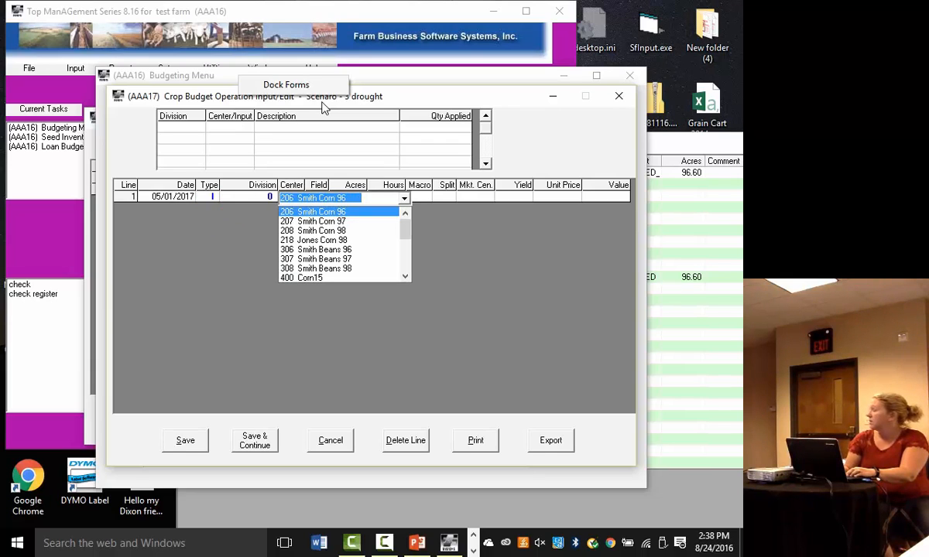
key("Down")
key("Down")
key("Tab")
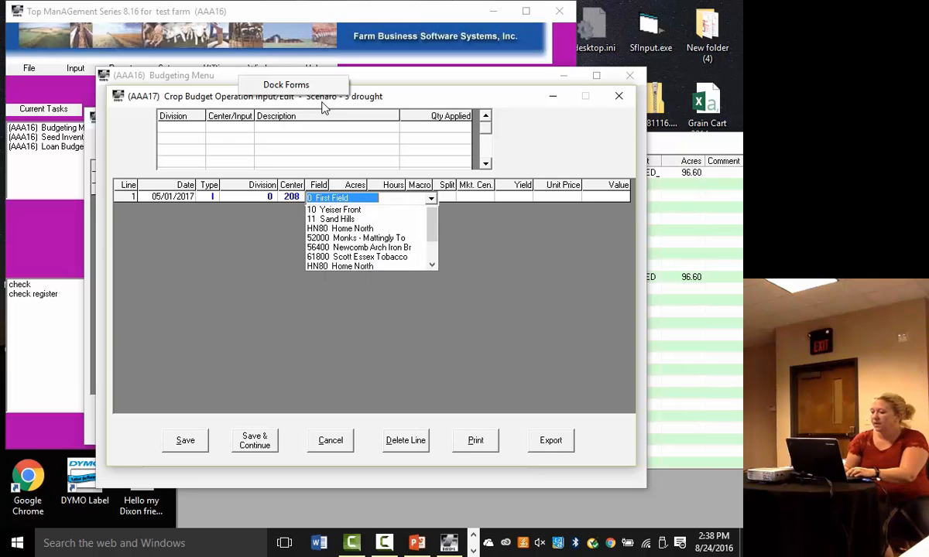
- Assign field 52000 to crop operation line 1 and dismiss the field warning
key("Down")
key("Down")
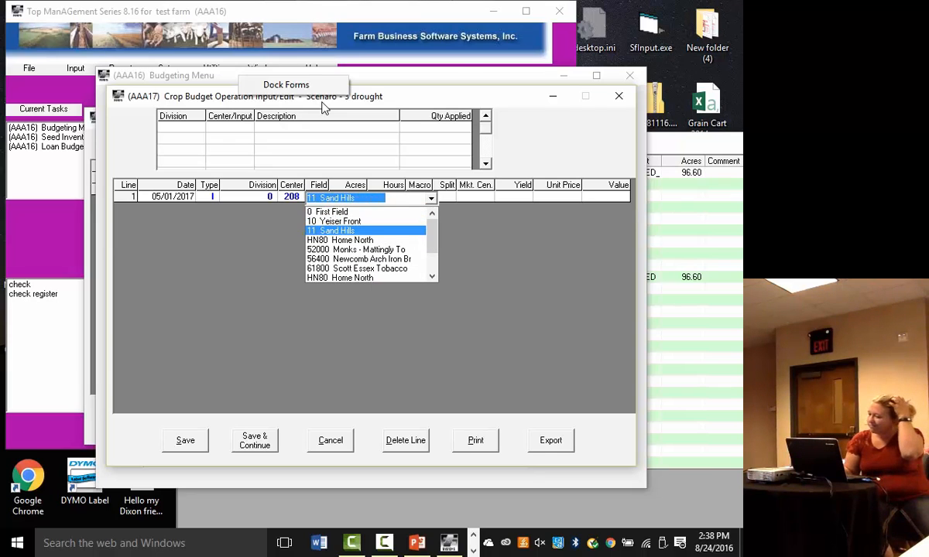
key("Down")
key("Down")
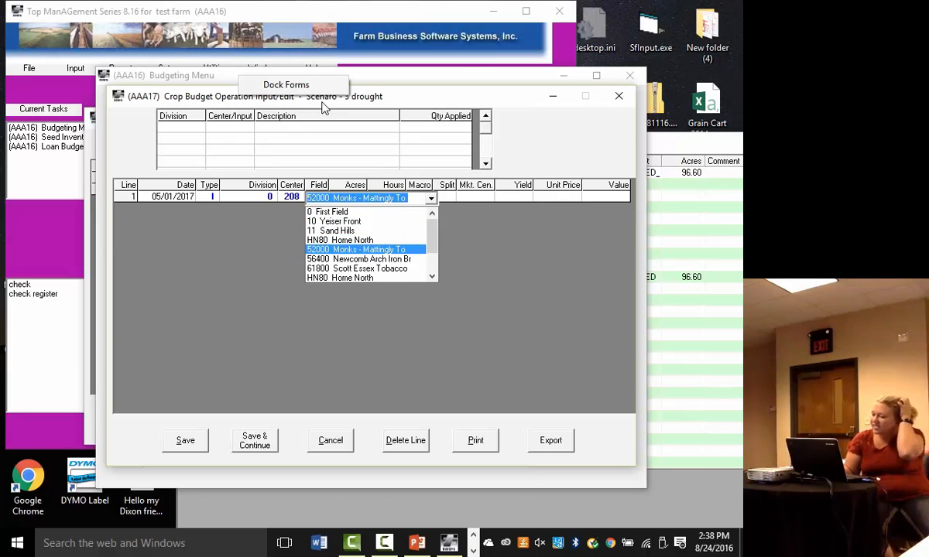
key("Tab")
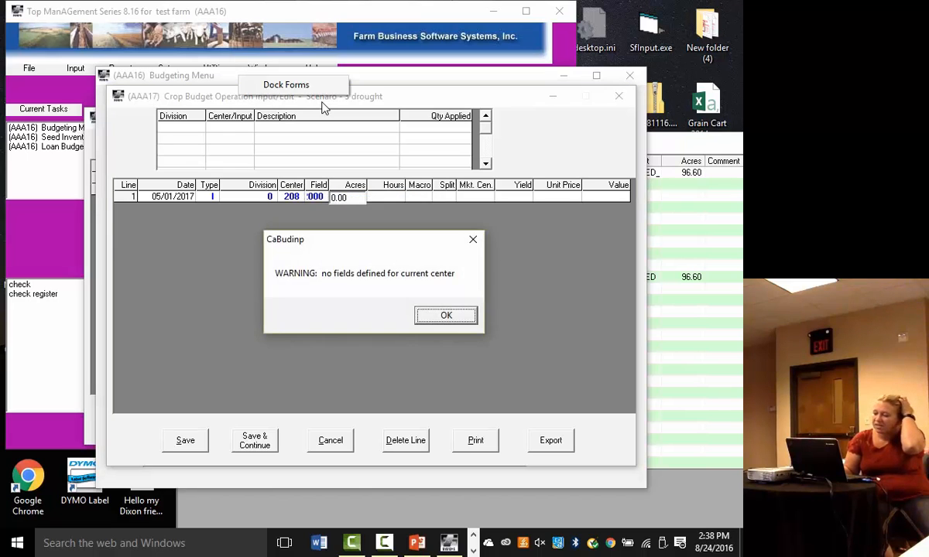
key("Return")
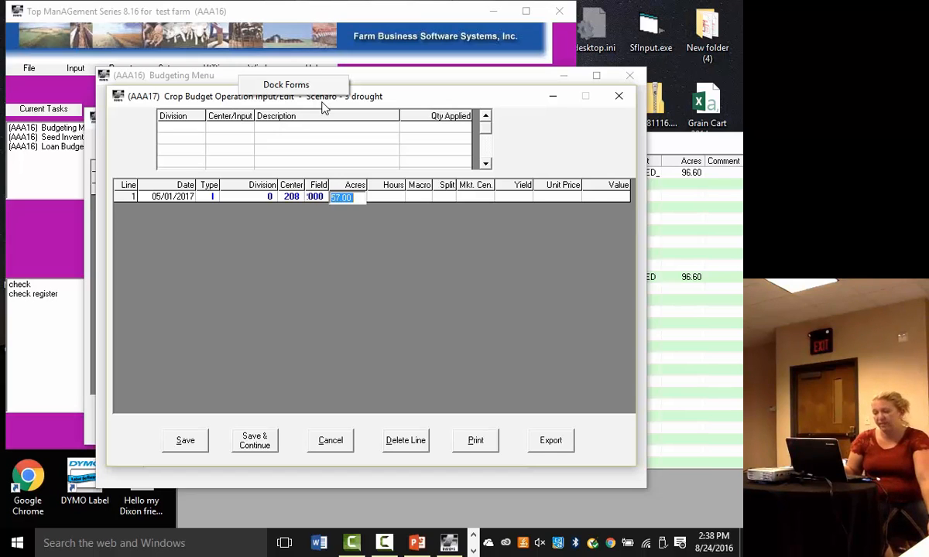
- Accept the line's default acres and hours, choose macro 2 first pass chemicals and split 1 100, and save the crop records
key("Tab")
key("Tab")
key("Down")
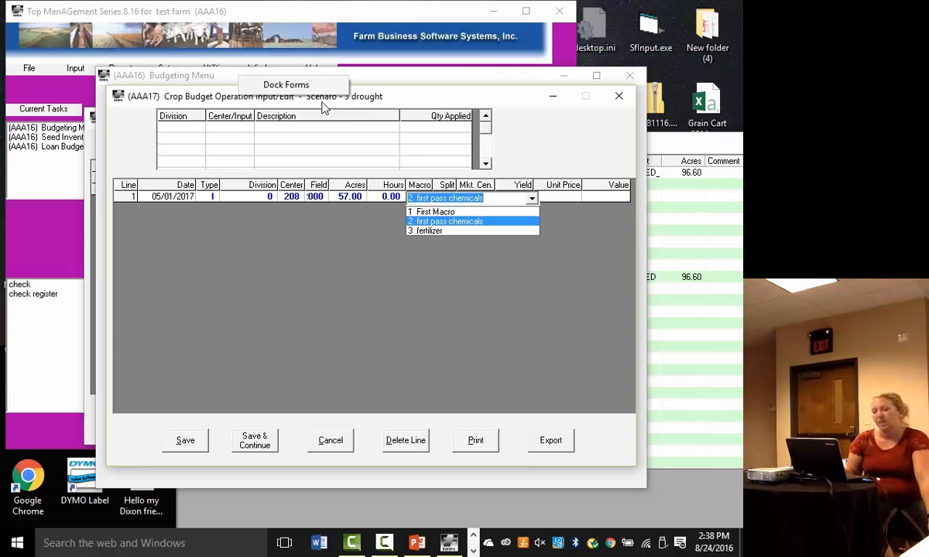
key("Tab")
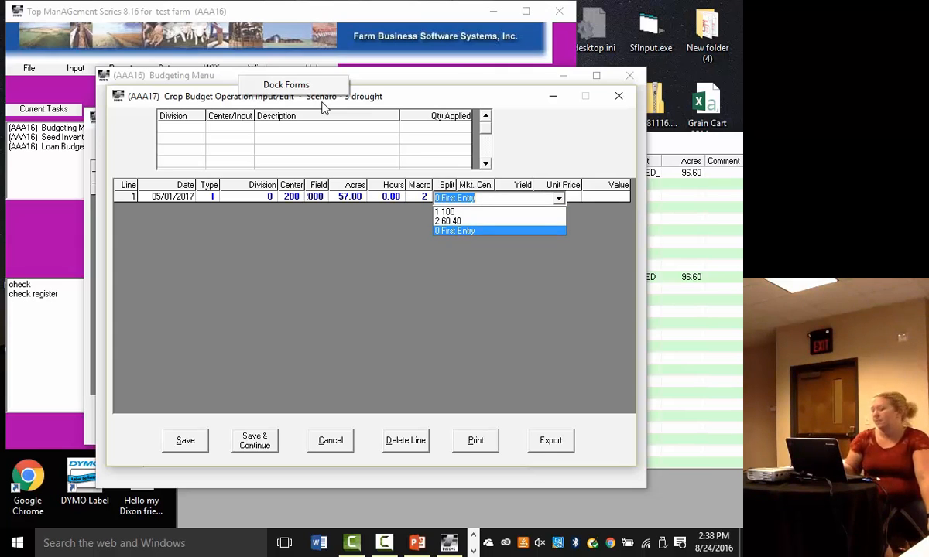
key("Up")
key("Up")
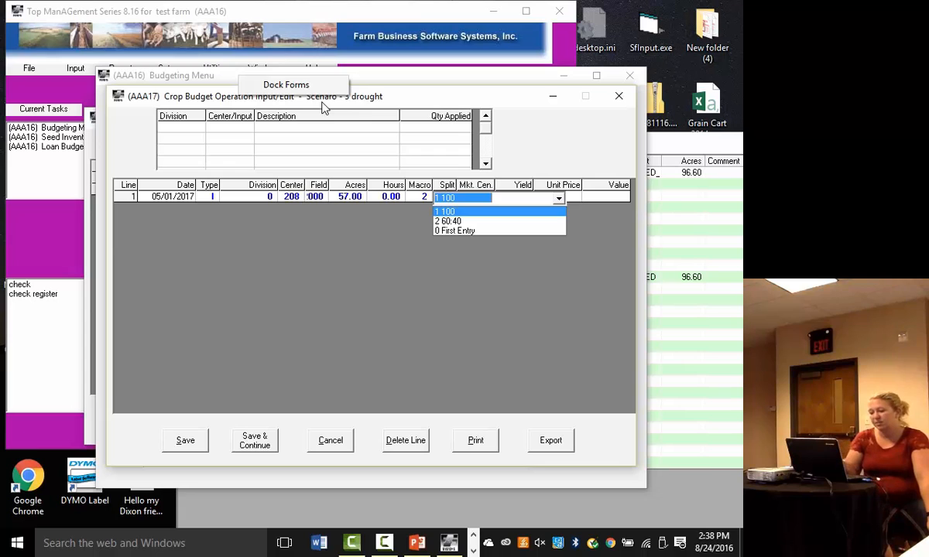
key("Return")
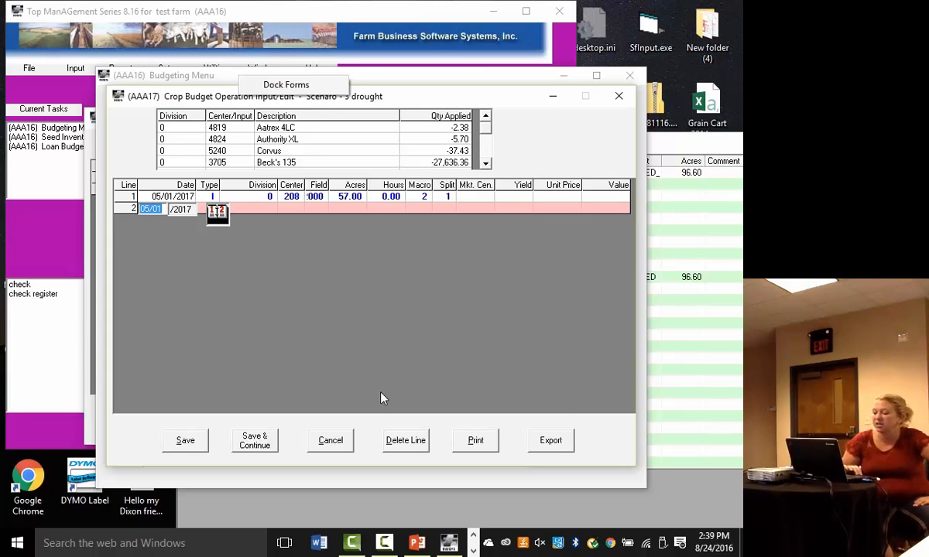
left_click(186, 441)
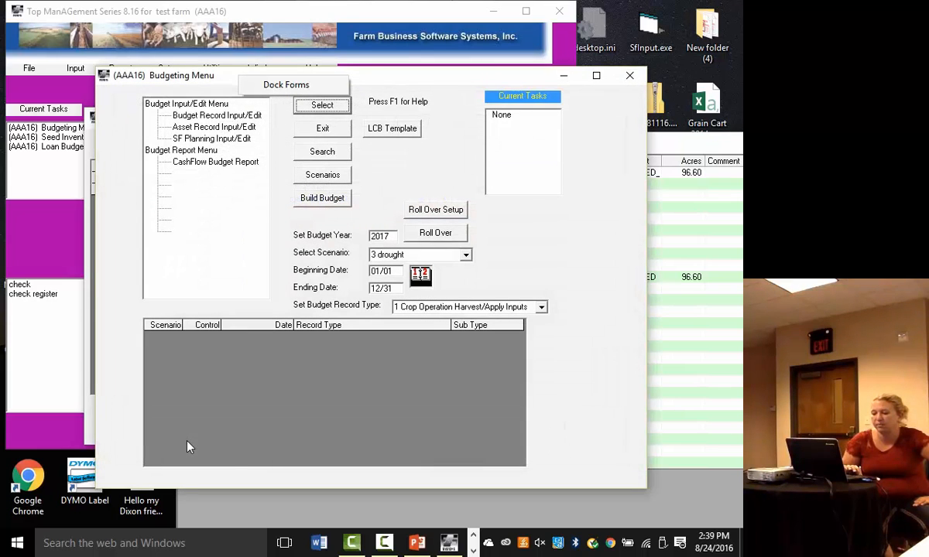
- Leave the budgeting menu and loan budget form, and open the parameters for the Ledger Account Summary accounting report
left_click(313, 127)
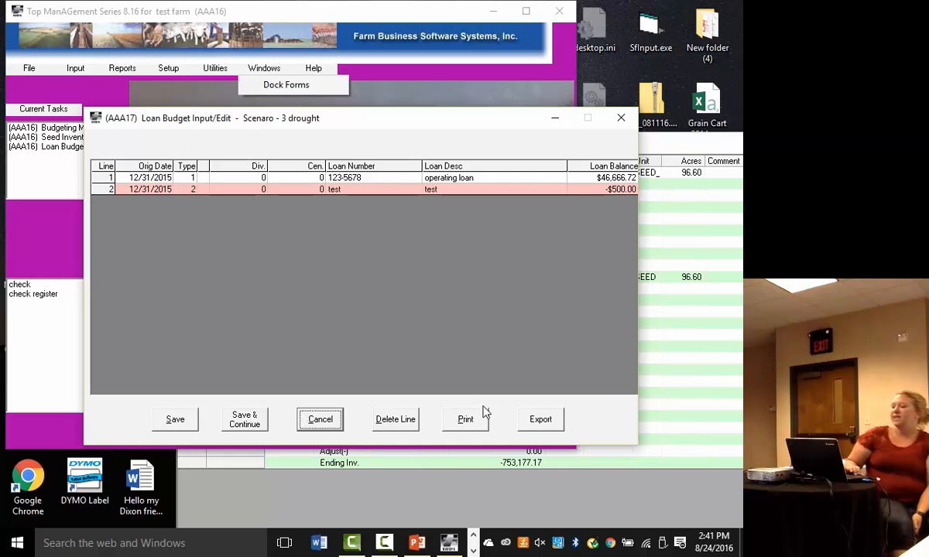
left_click(320, 419)
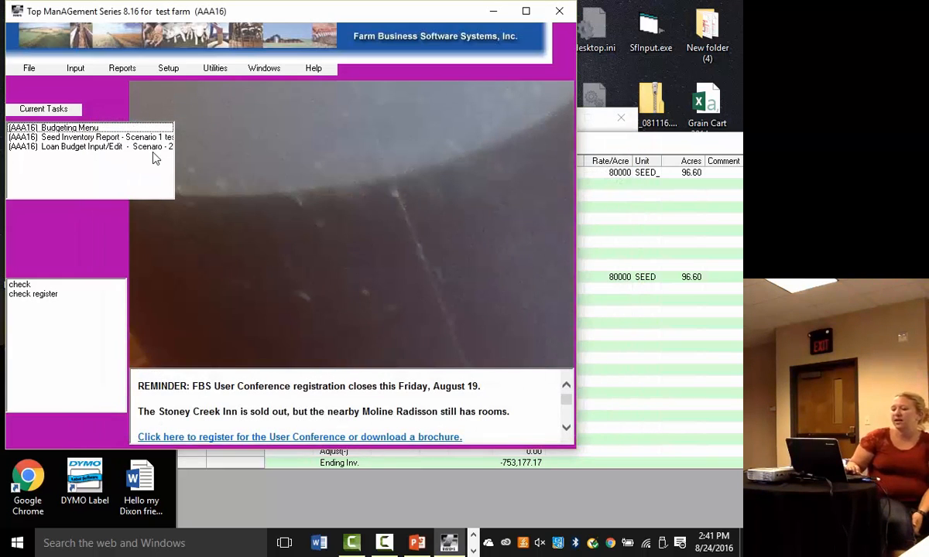
left_click(121, 69)
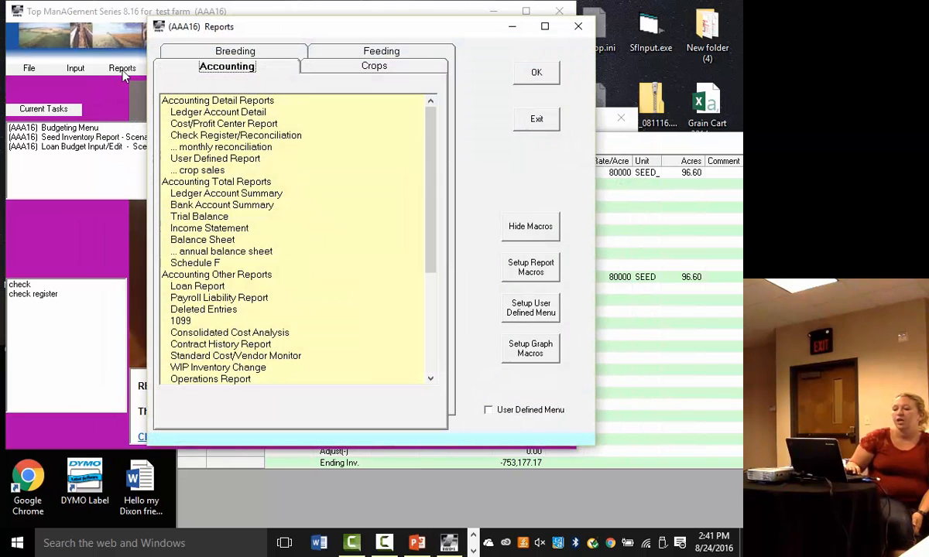
left_click(220, 195)
left_click(528, 77)
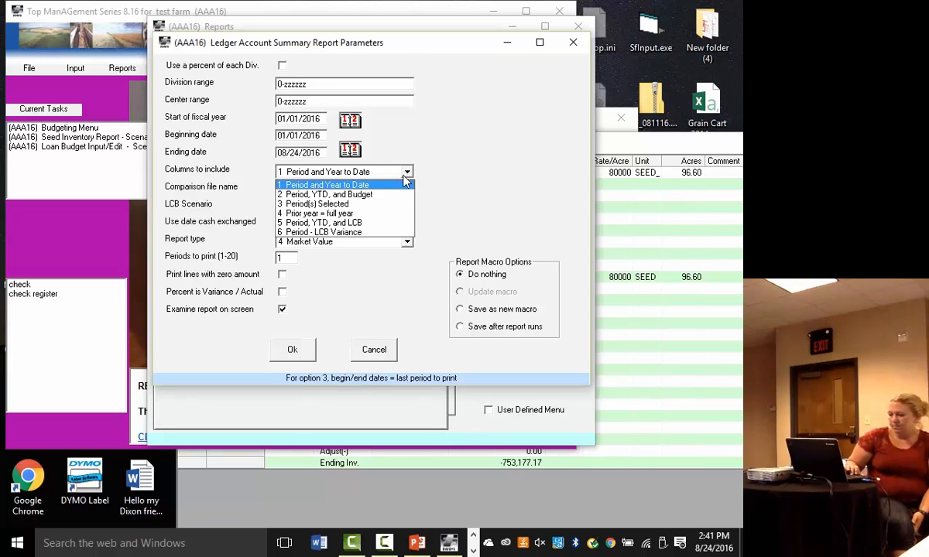
- Set the report's columns to include to 2 Period, YTD, and Budget
left_click(382, 184)
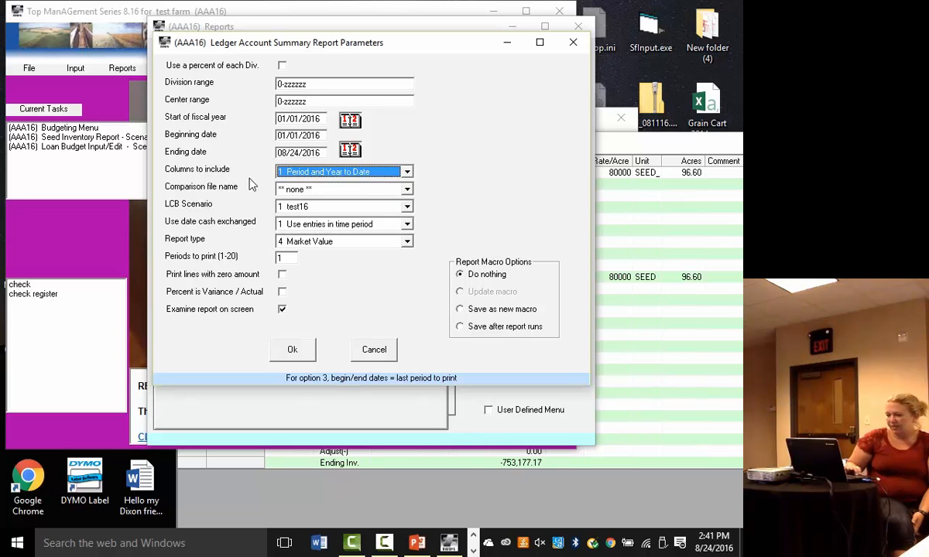
left_click(408, 223)
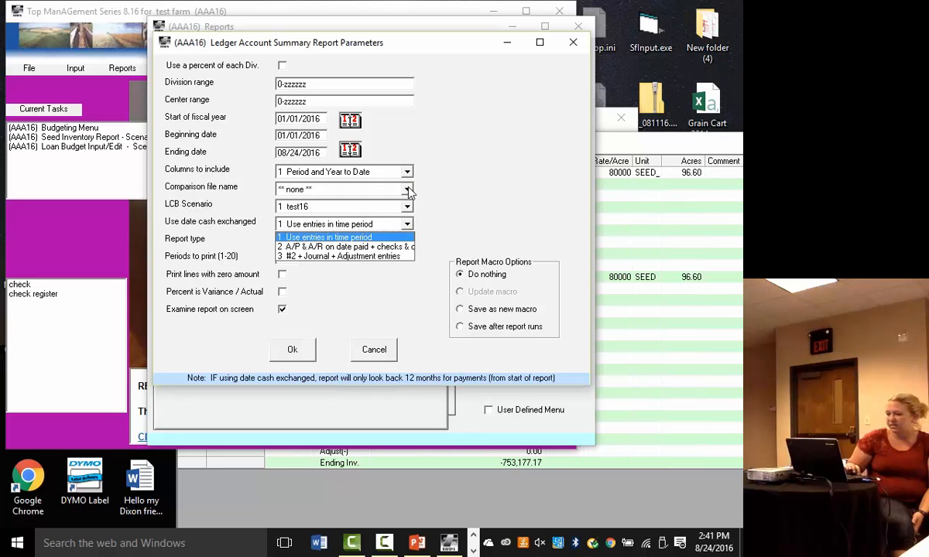
left_click(408, 172)
left_click(408, 172)
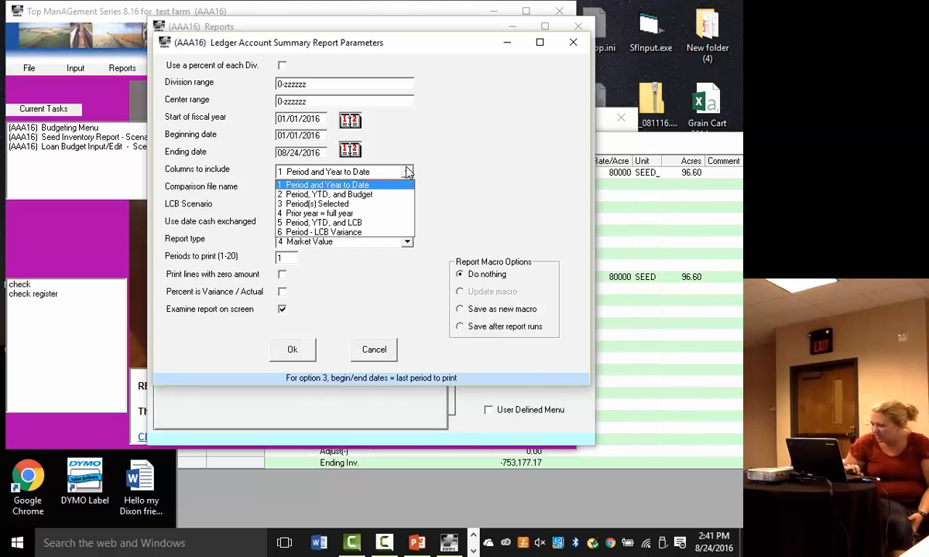
left_click(333, 194)
- Browse the report's comparison file list for a suitable budget file
left_click(407, 189)
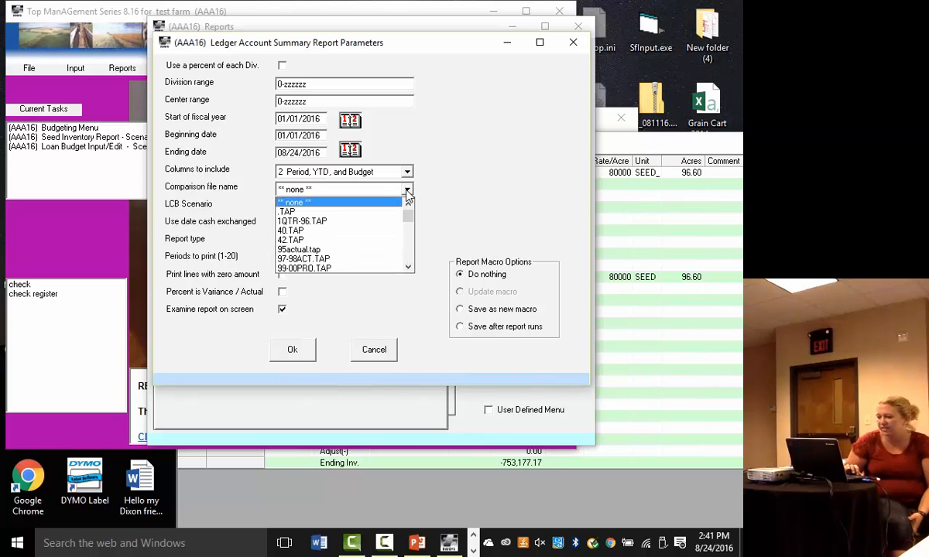
key("0")
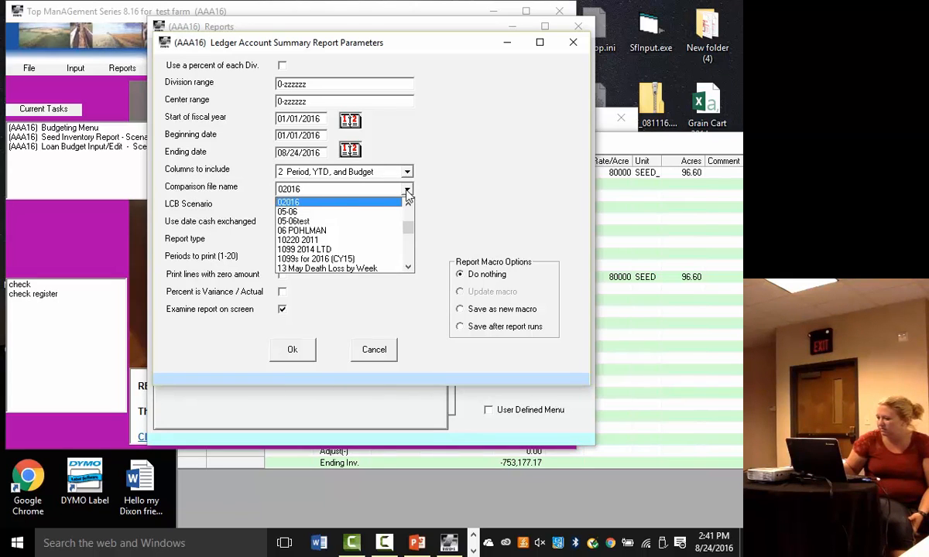
key("Up")
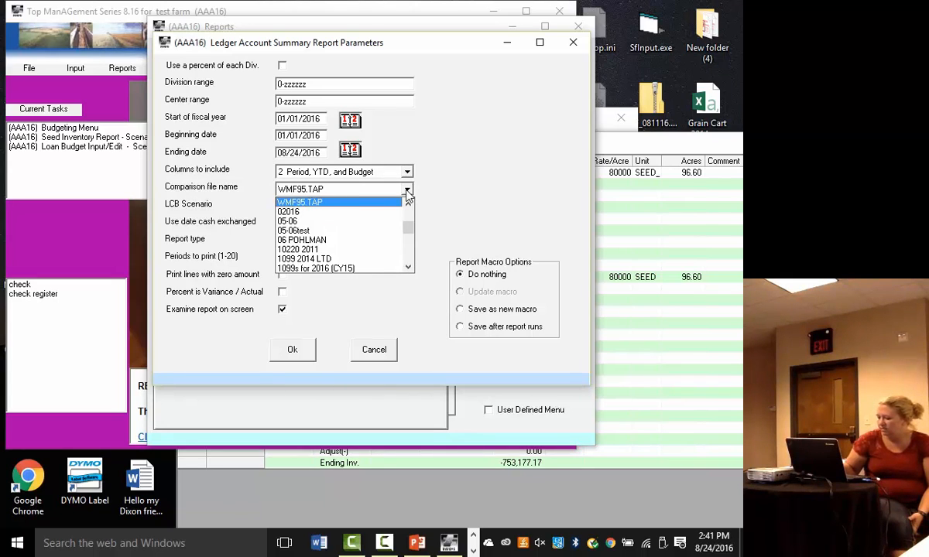
key("t")
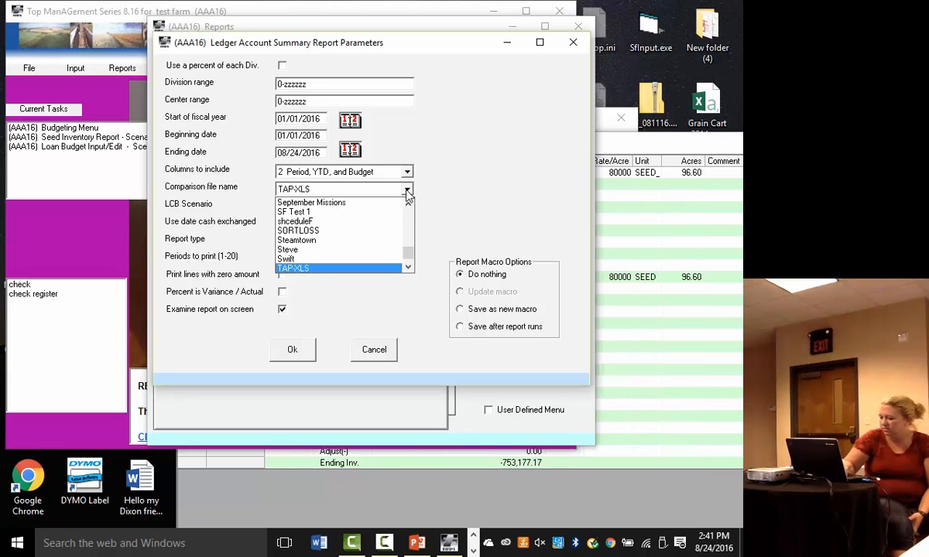
key("s")
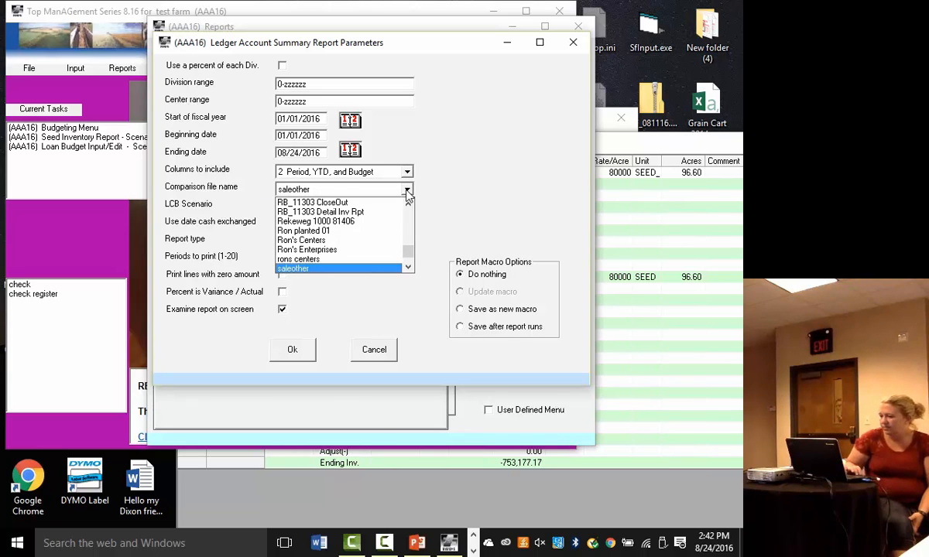
left_click(408, 202)
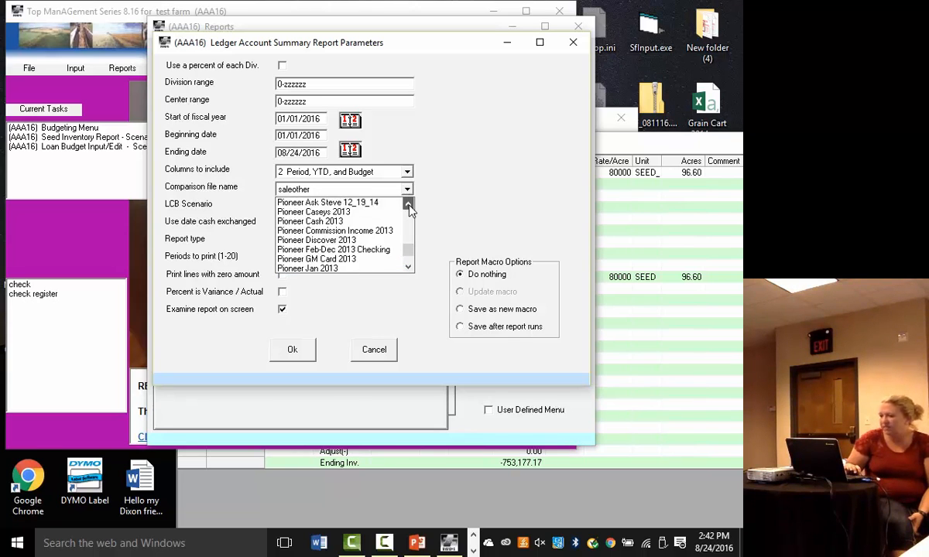
left_click_drag(408, 203, 408, 203)
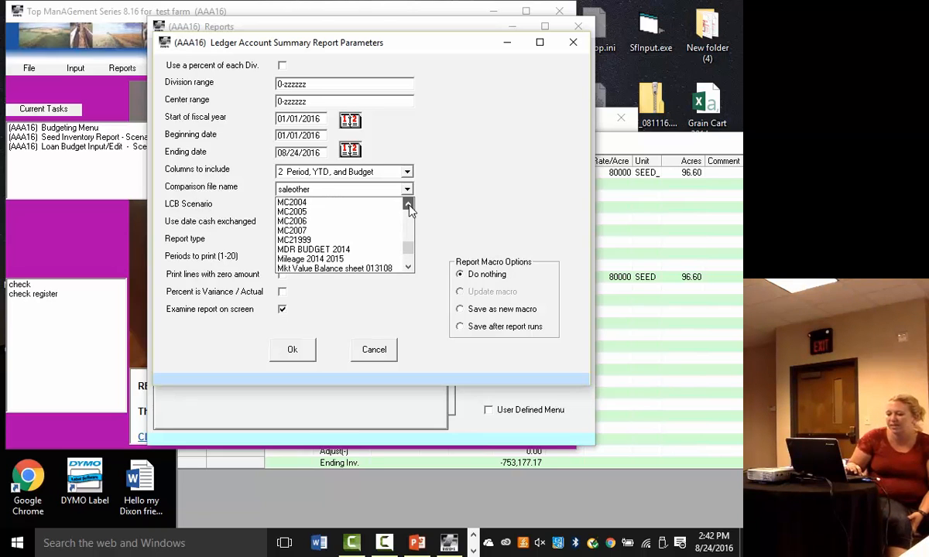
left_click_drag(409, 247, 407, 210)
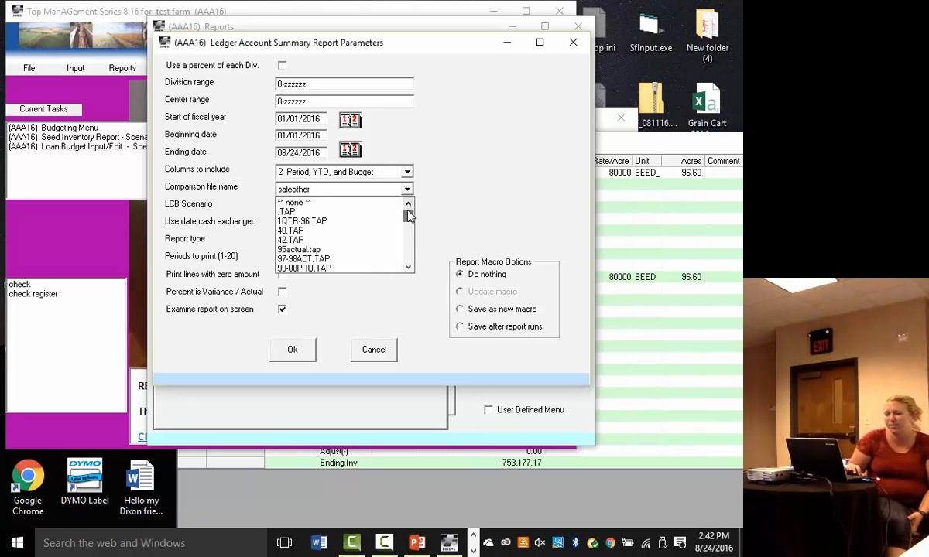
left_click_drag(408, 267, 409, 269)
- Set the comparison file to 02016 and keep the date cash exchanged option at 1 Use entries in time period
left_click(335, 190)
key("0")
key("0")
key("0")
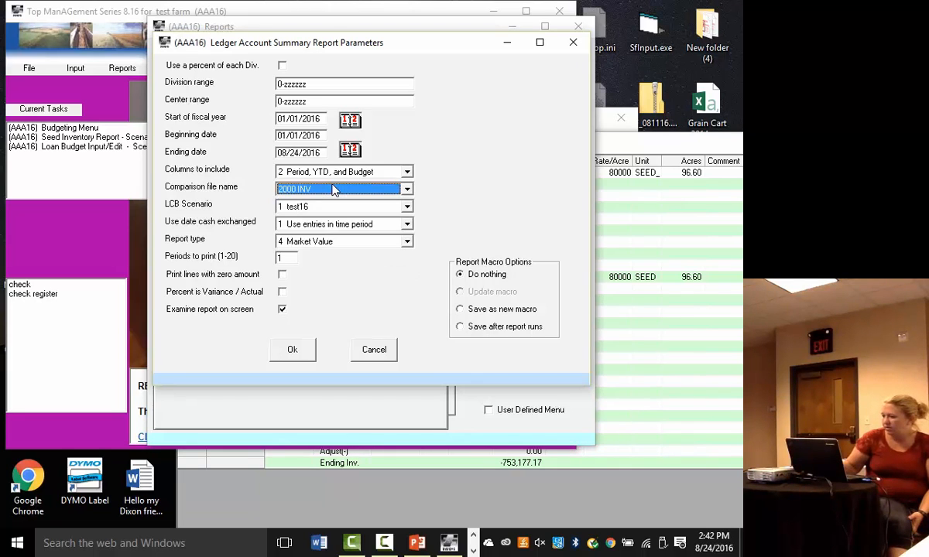
key("Tab")
key("Tab")
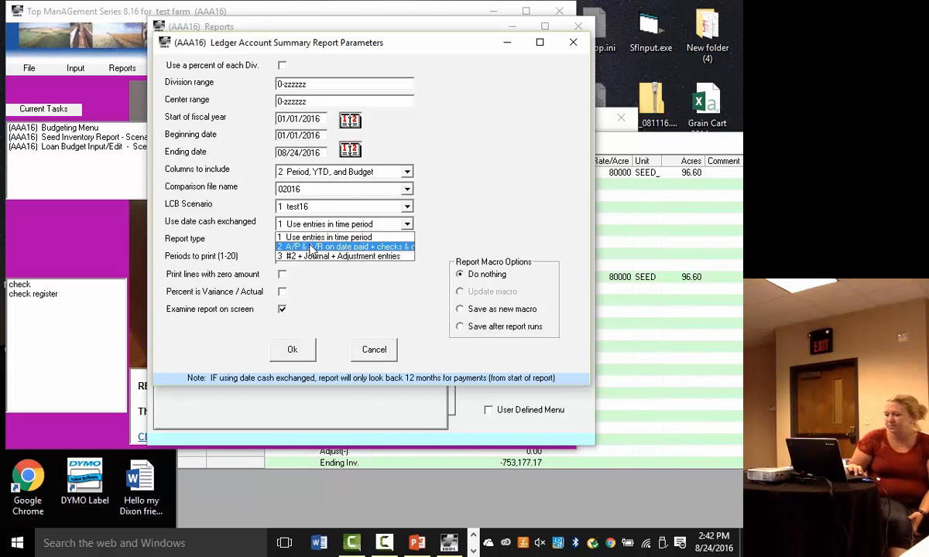
left_click(310, 240)
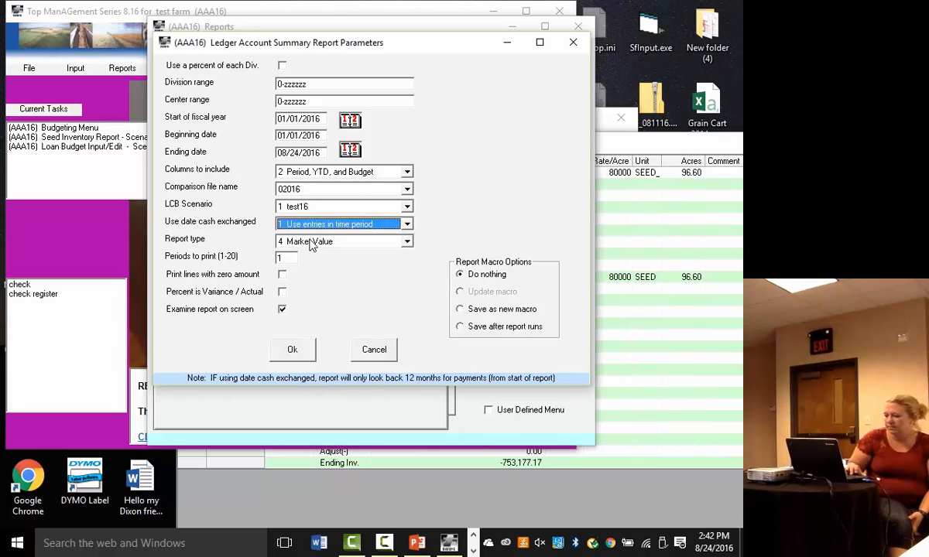
- Run the Ledger Account Summary report and widen its window to view all YTD budget and variance columns
left_click(294, 349)
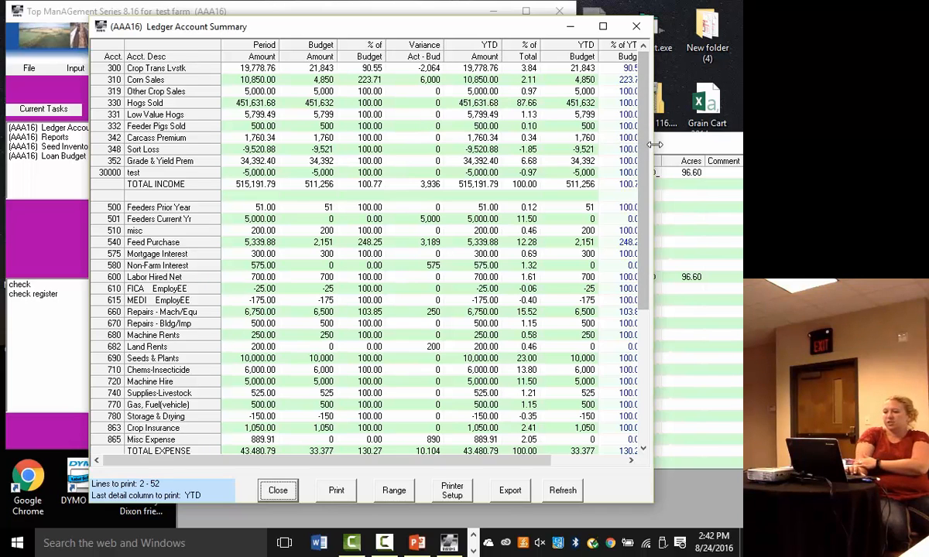
left_click_drag(654, 144, 741, 144)
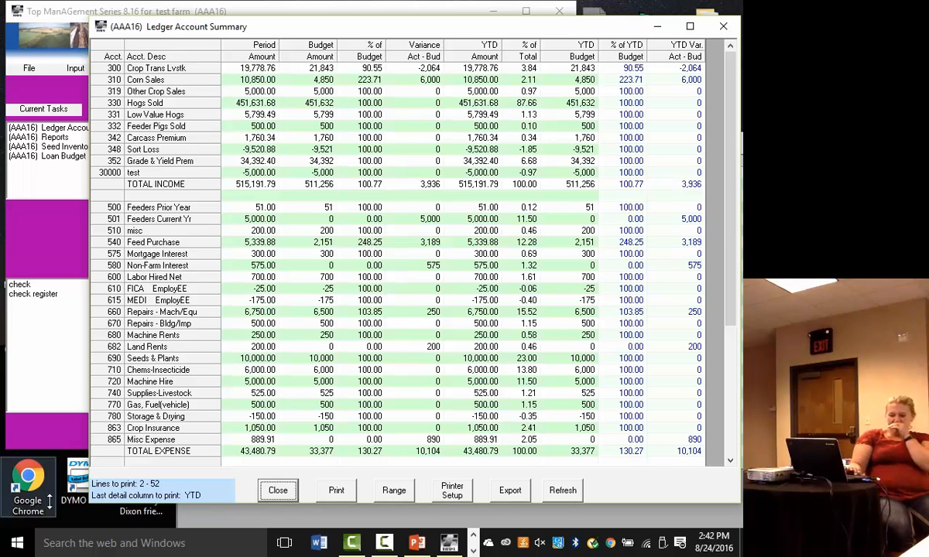
left_click(277, 491)
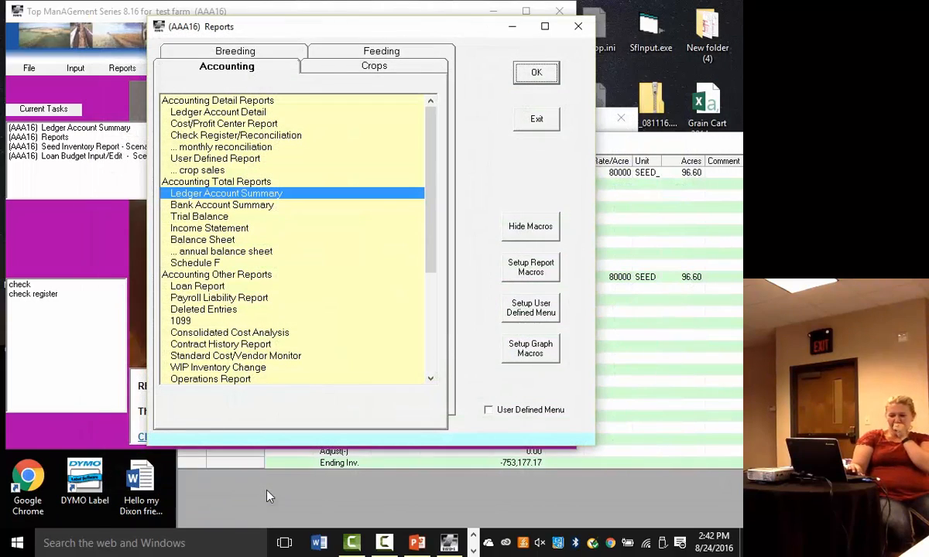
- Close the seed inventory report and the loan budget form, and return to the main program window
left_click(652, 211)
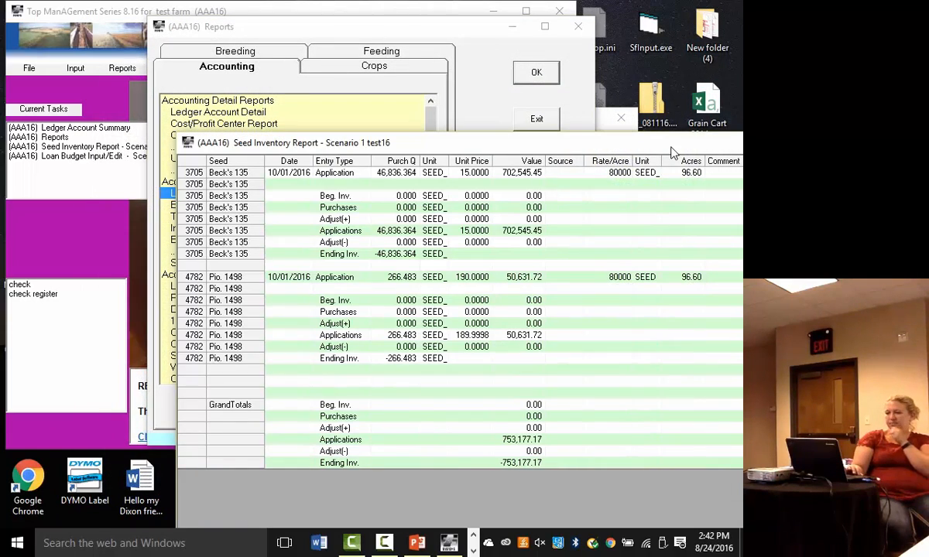
left_click_drag(671, 147, 442, 126)
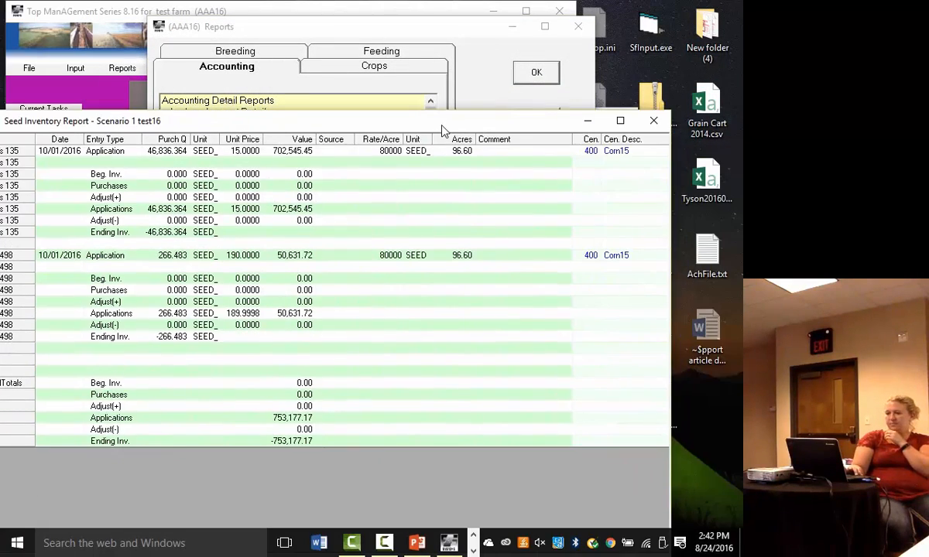
left_click(654, 121)
left_click(614, 150)
left_click(621, 118)
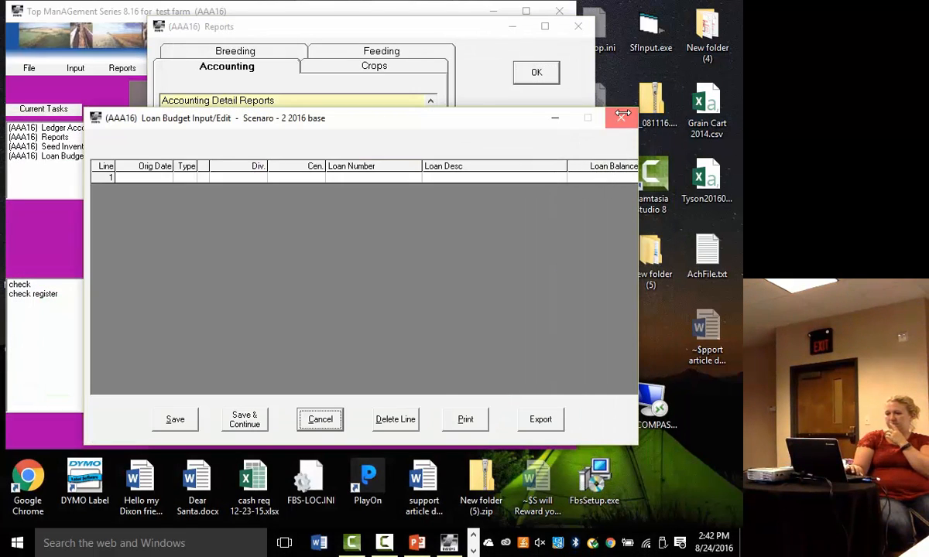
left_click(64, 247)
left_click(39, 109)
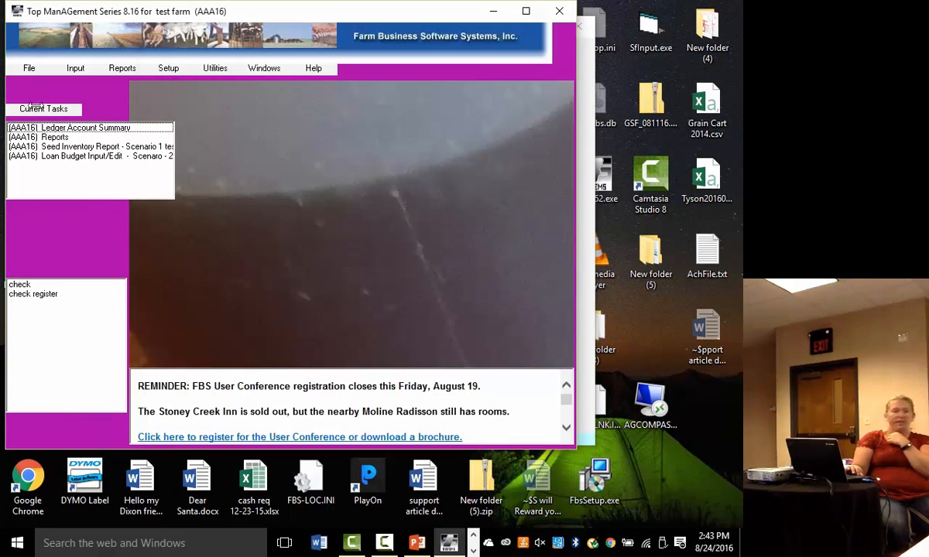